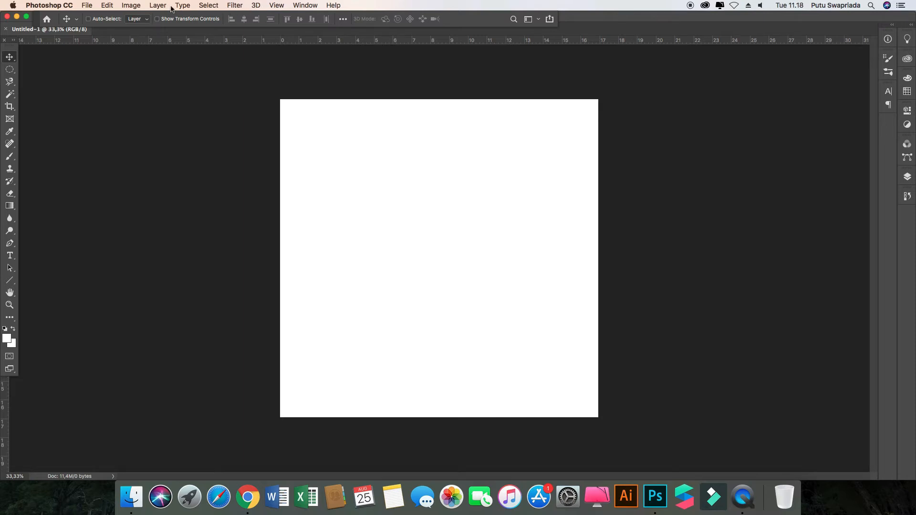
click(87, 6)
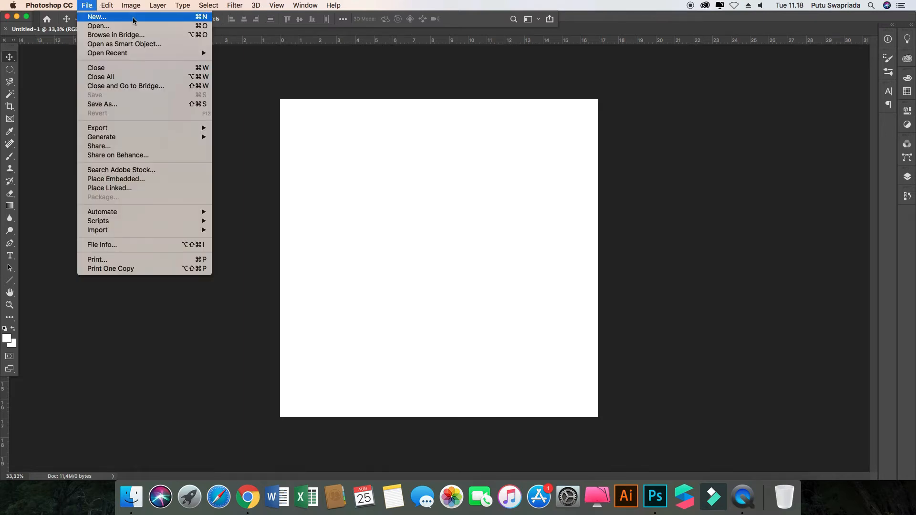
mouse_move(104, 6)
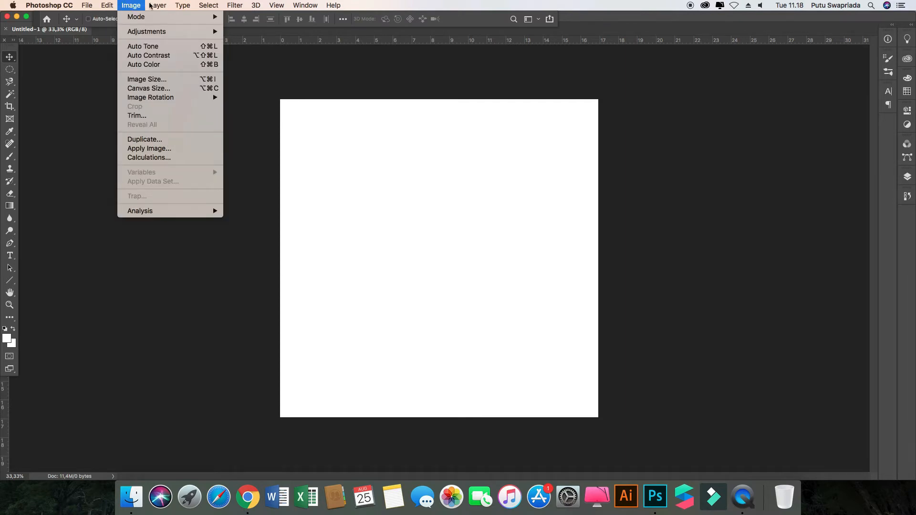
mouse_move(184, 7)
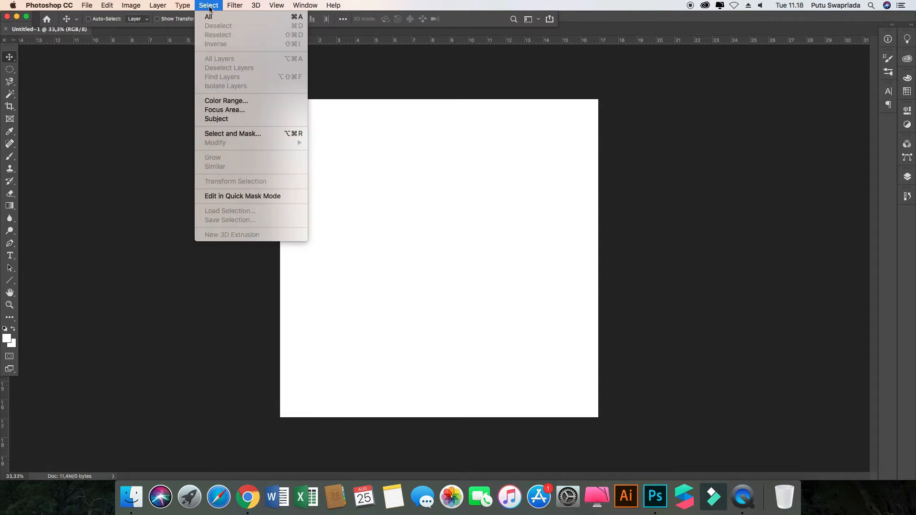
mouse_move(261, 7)
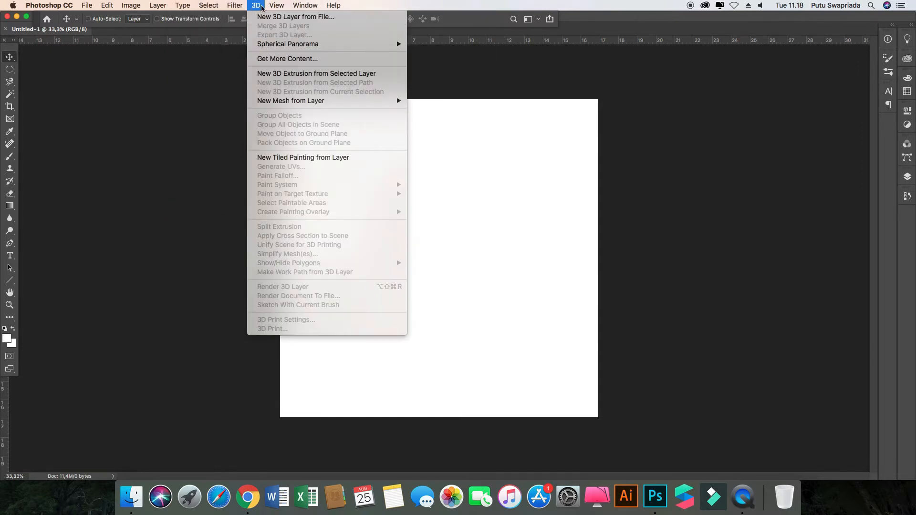
mouse_move(342, 9)
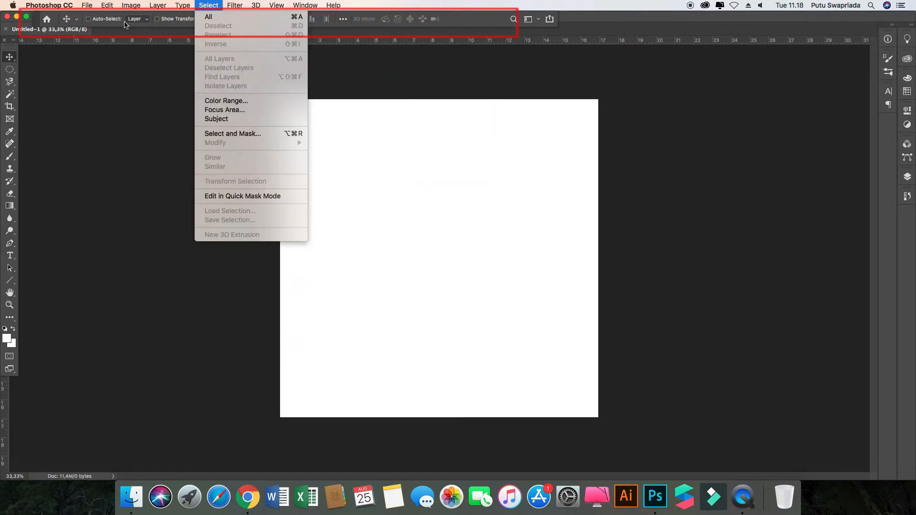
click(171, 20)
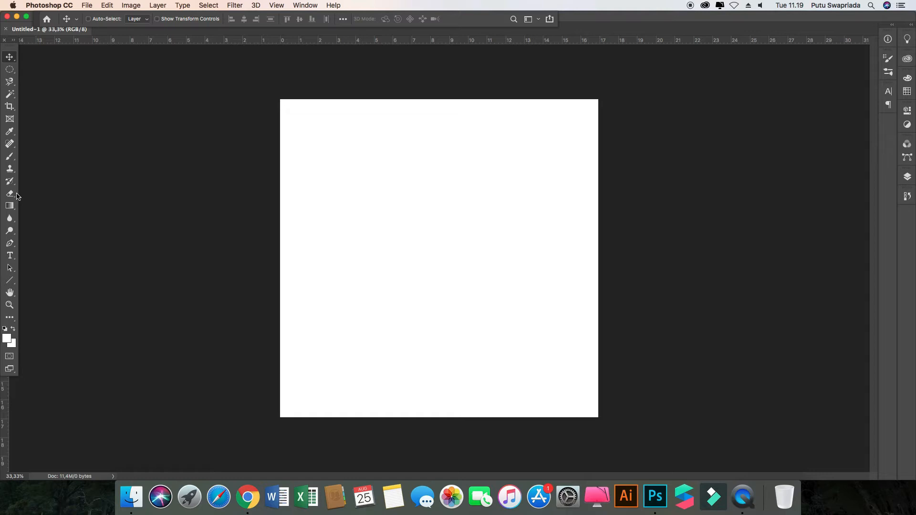
Look at the options of the Magnetic Lasso, Magic Wand, Crop and Eyedropper tools, and return to the Move tool
click(9, 83)
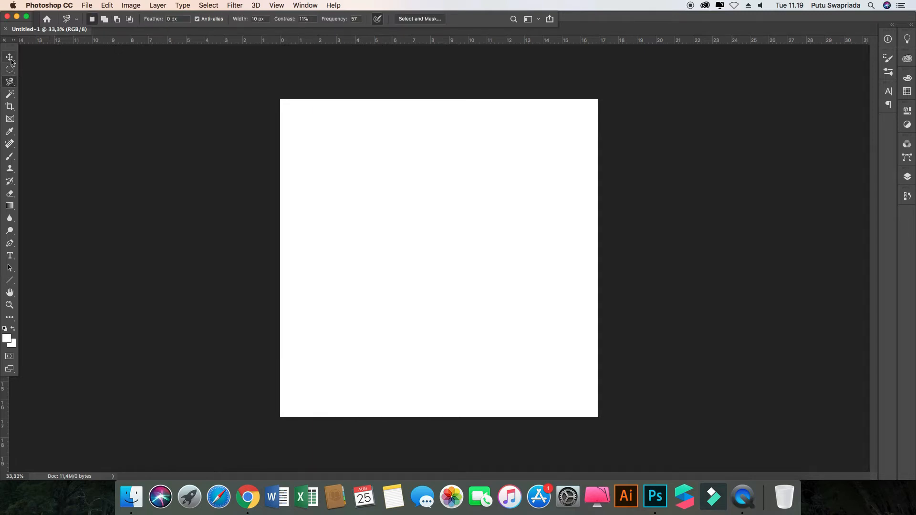
click(10, 93)
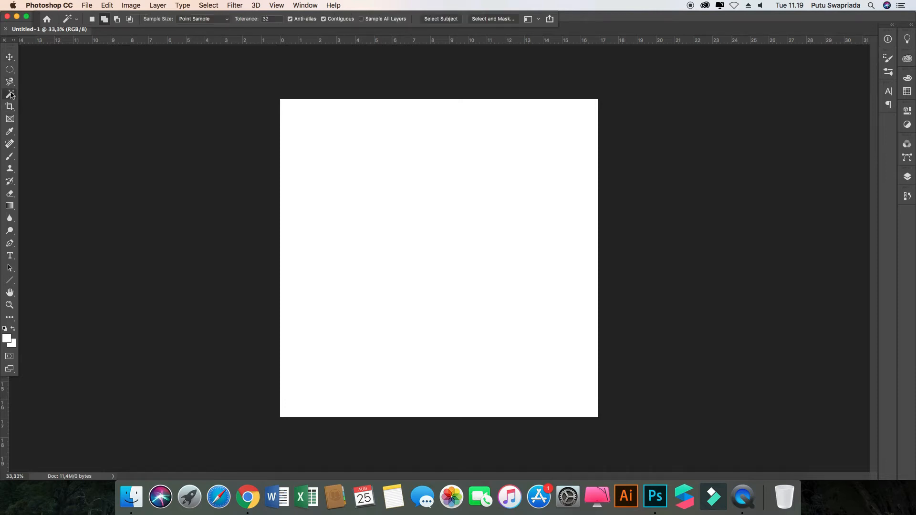
click(10, 106)
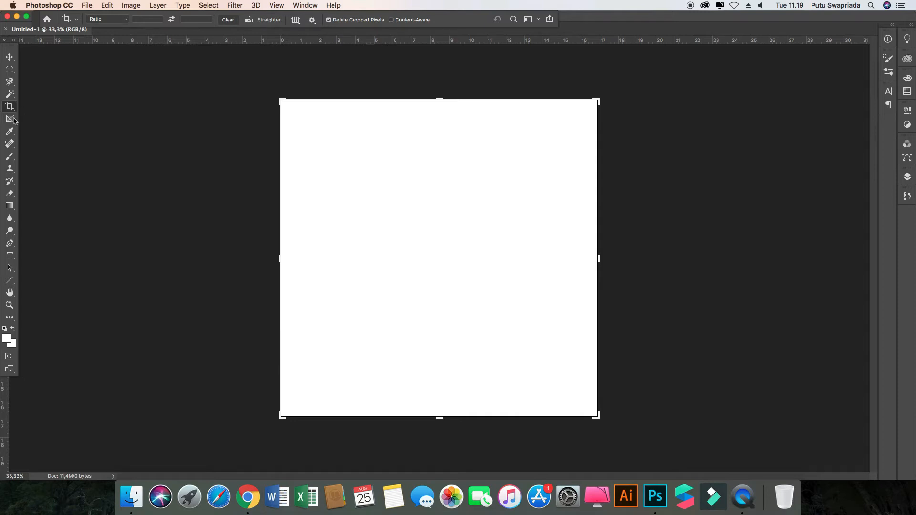
click(9, 131)
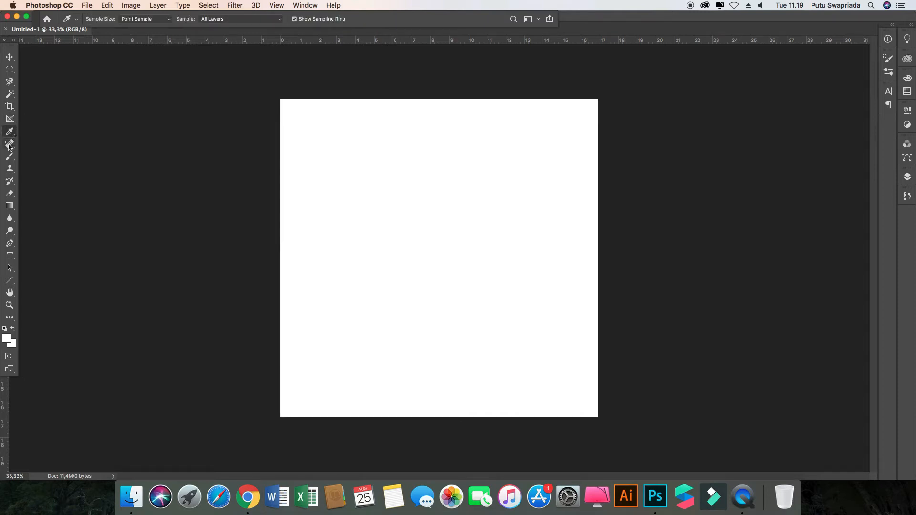
click(10, 58)
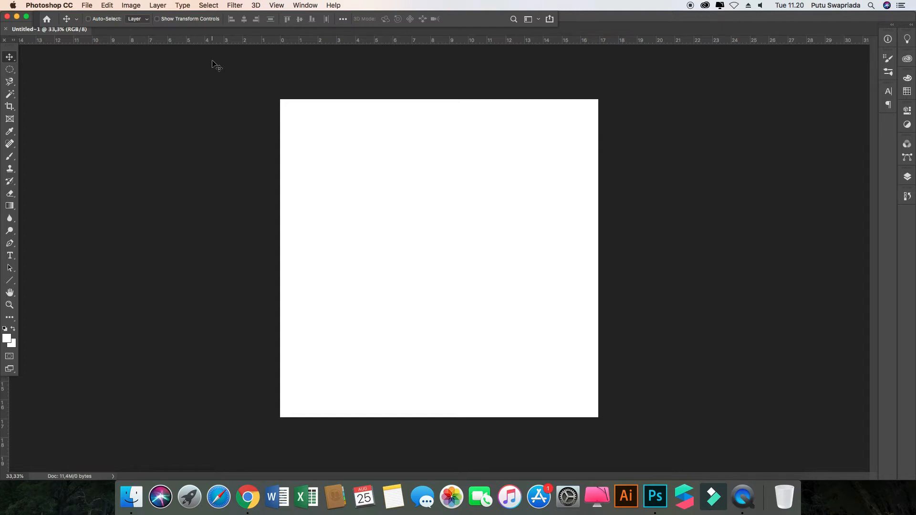
Close the untitled document and create a new 2000 x 2000 px, 300 ppi RGB document with a white background from the recent presets
click(5, 30)
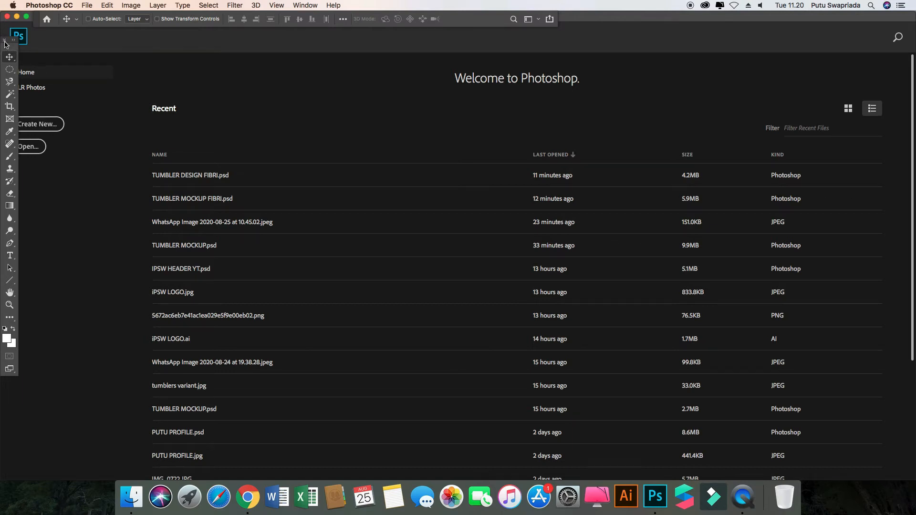
click(34, 126)
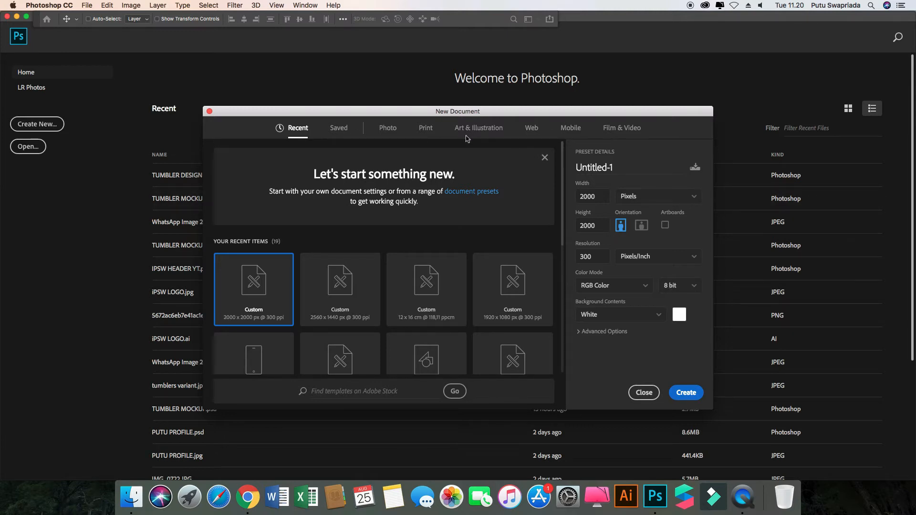
click(571, 128)
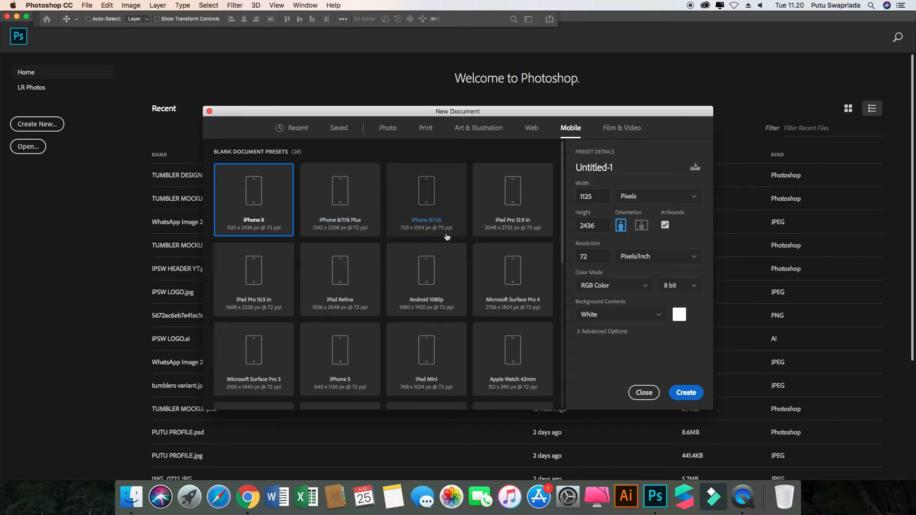
scroll(477, 277, down, 5)
scroll(477, 272, down, 3)
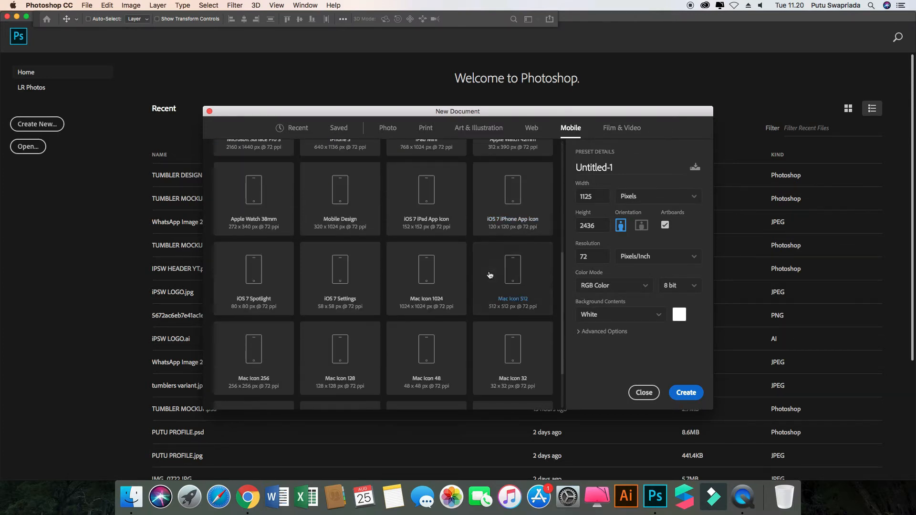
click(300, 129)
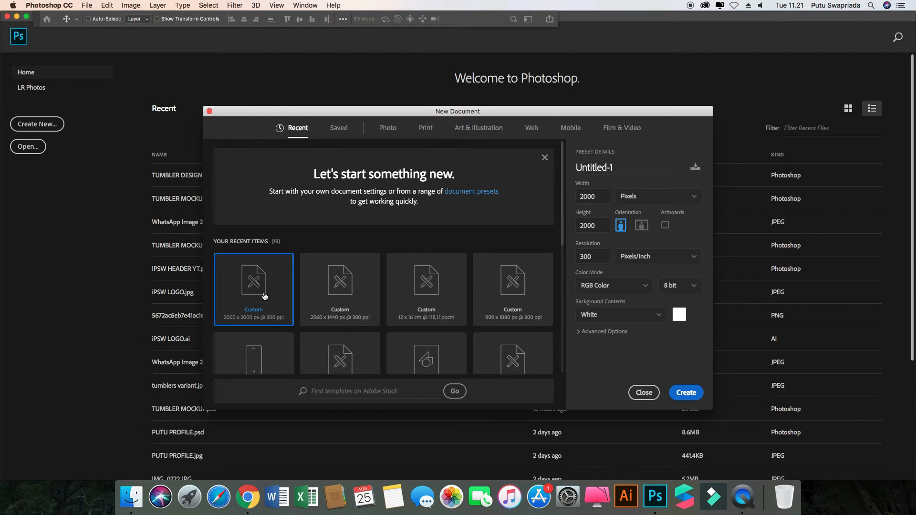
click(691, 394)
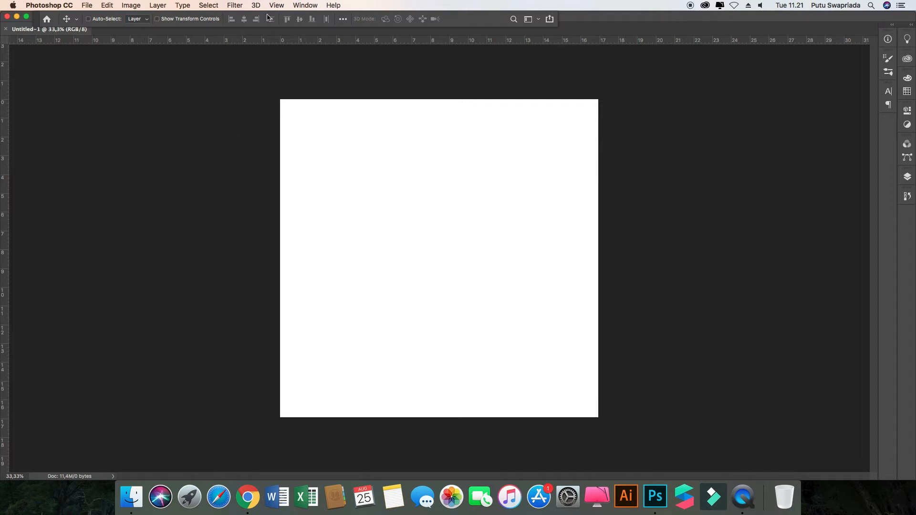
Display the hidden Tools panel in the workspace
click(310, 6)
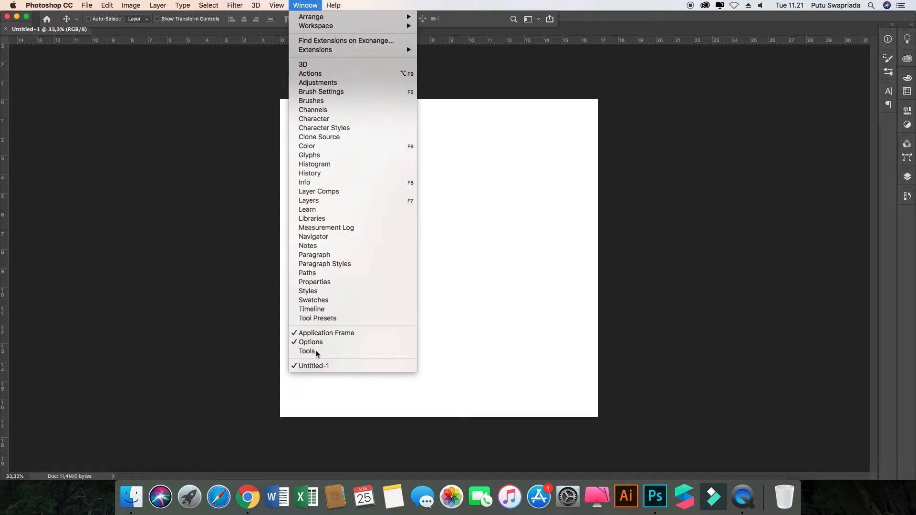
click(314, 352)
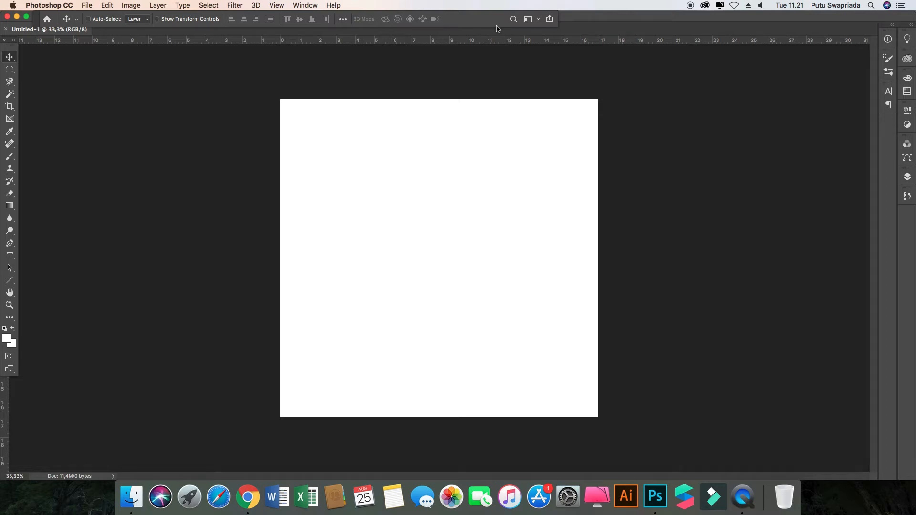
Hide the options bar, show it again, and shift it slightly to the right
click(303, 6)
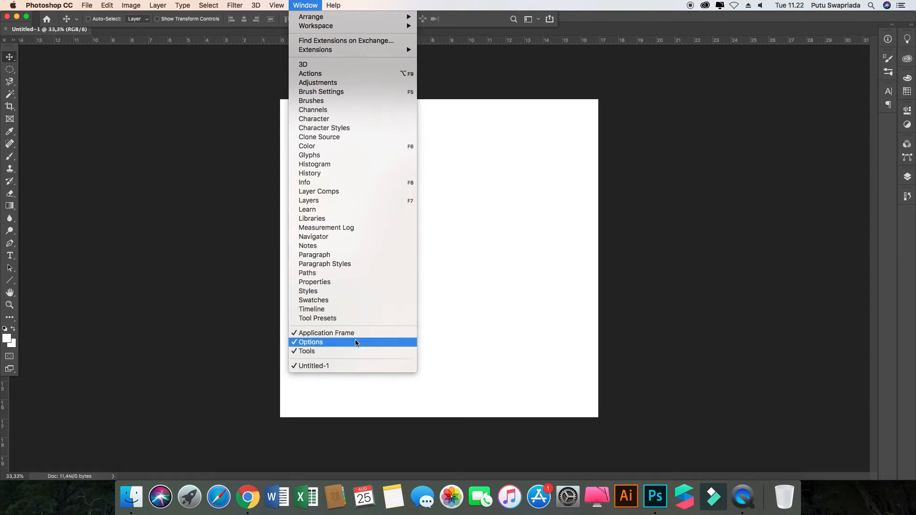
click(323, 342)
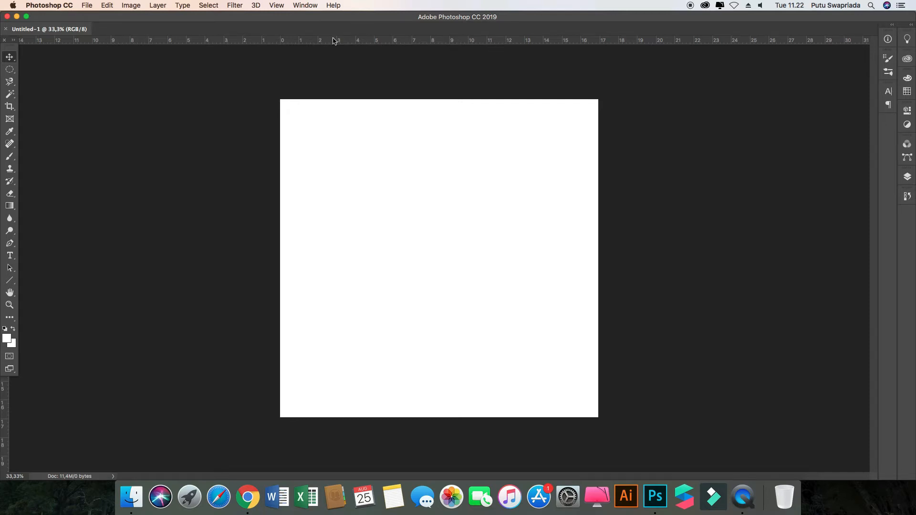
click(310, 6)
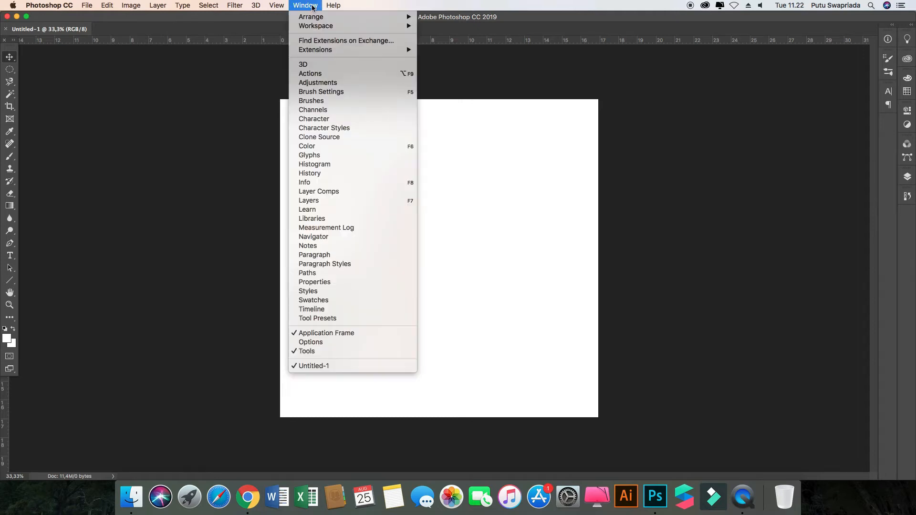
click(327, 343)
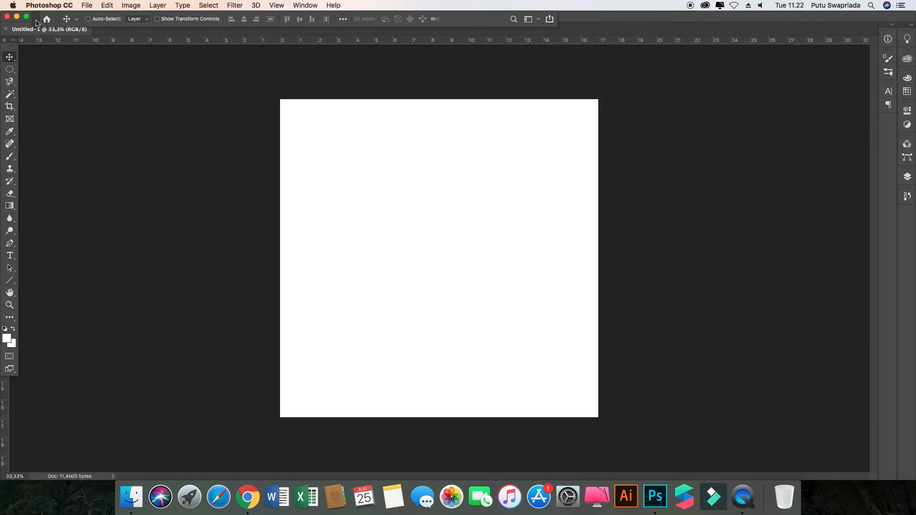
mouse_move(37, 21)
mouse_down()
mouse_move(93, 22)
mouse_move(78, 45)
mouse_move(108, 90)
mouse_move(185, 40)
mouse_move(220, 32)
mouse_move(44, 15)
mouse_up()
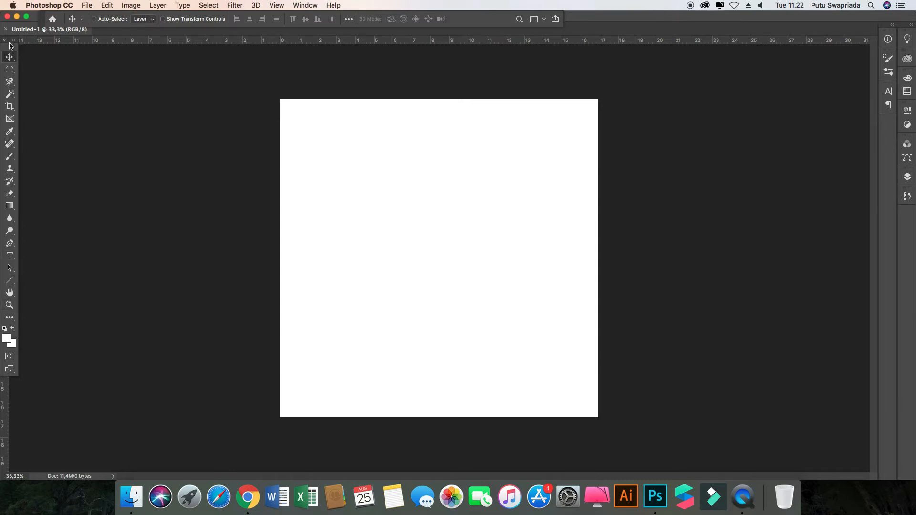
Hide the Tools panel, show it again, and reposition it slightly lower along the workspace edge
click(305, 5)
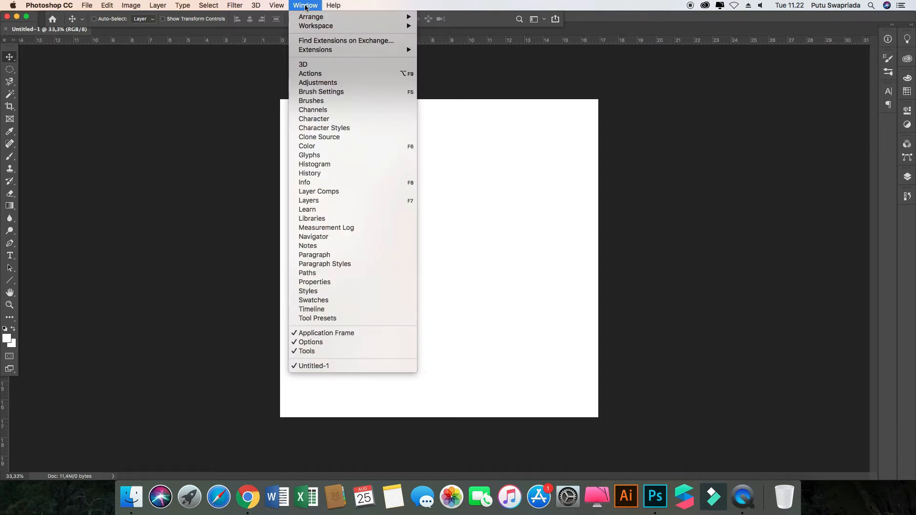
click(325, 351)
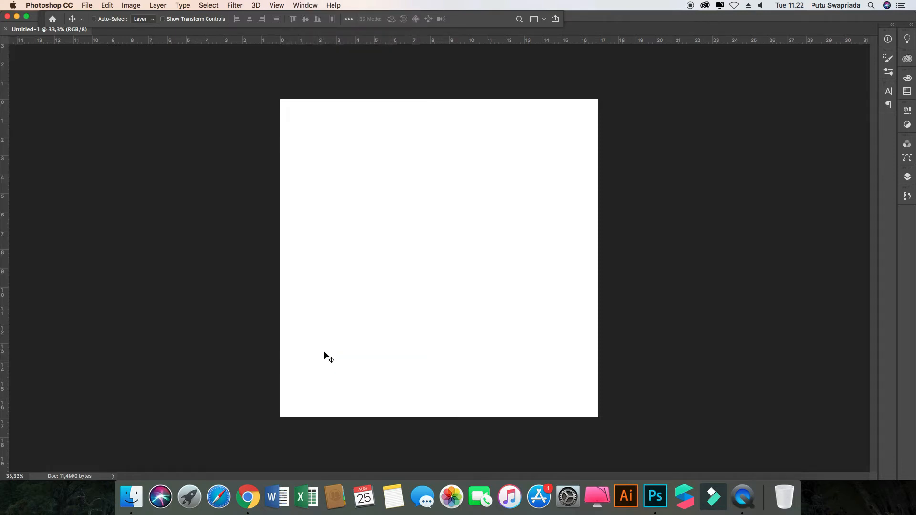
click(306, 5)
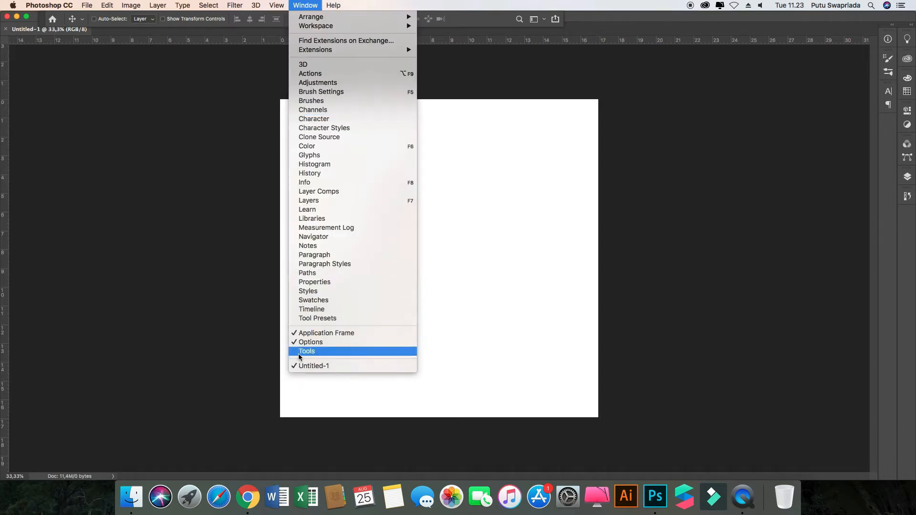
click(300, 352)
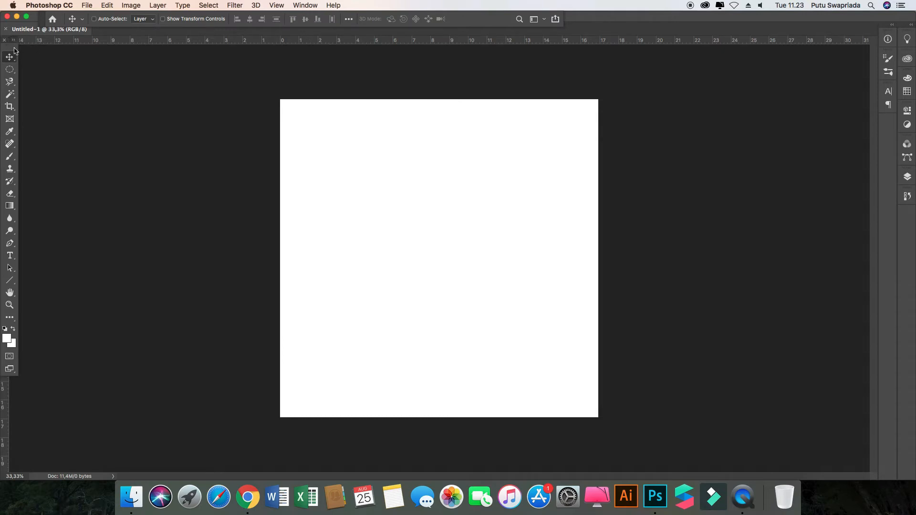
mouse_move(14, 50)
mouse_down()
mouse_move(23, 77)
mouse_move(259, 103)
mouse_move(9, 50)
mouse_up()
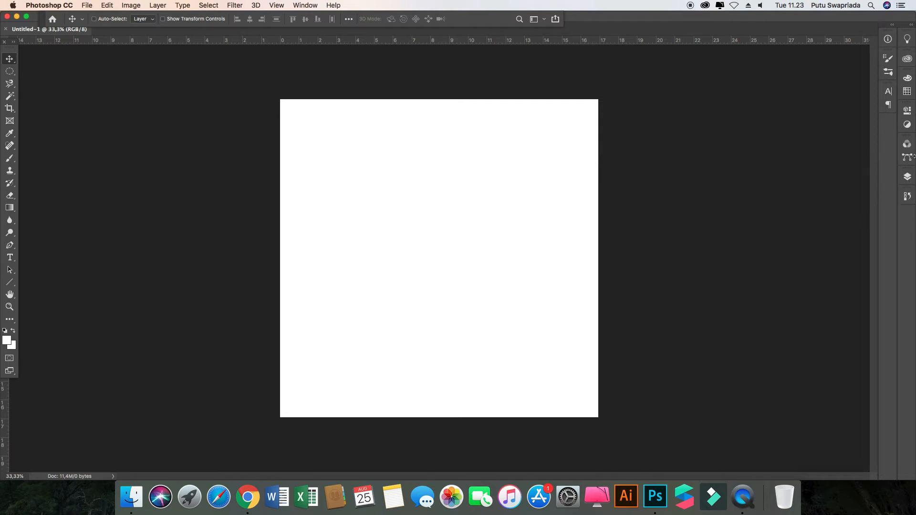
Widen both collapsed panel columns so each icon shows its panel name
click(907, 176)
drag(870, 217, 820, 224)
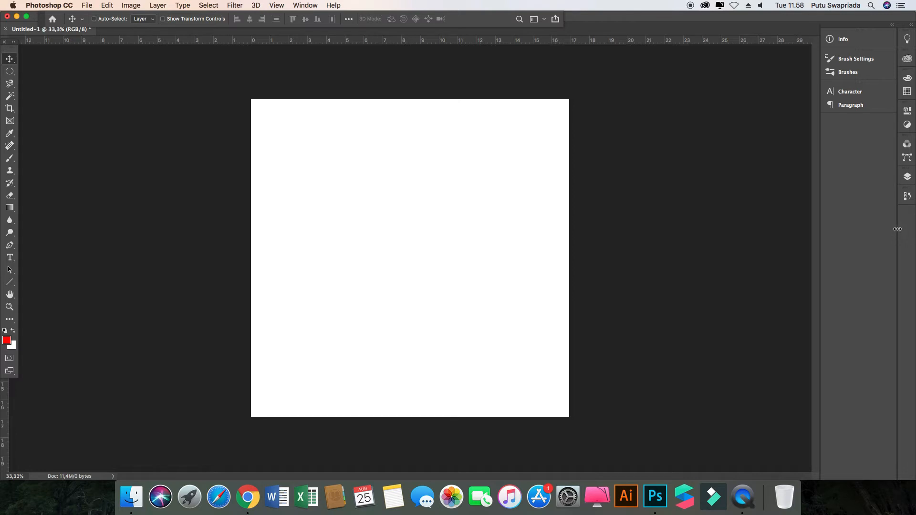
drag(891, 229, 838, 233)
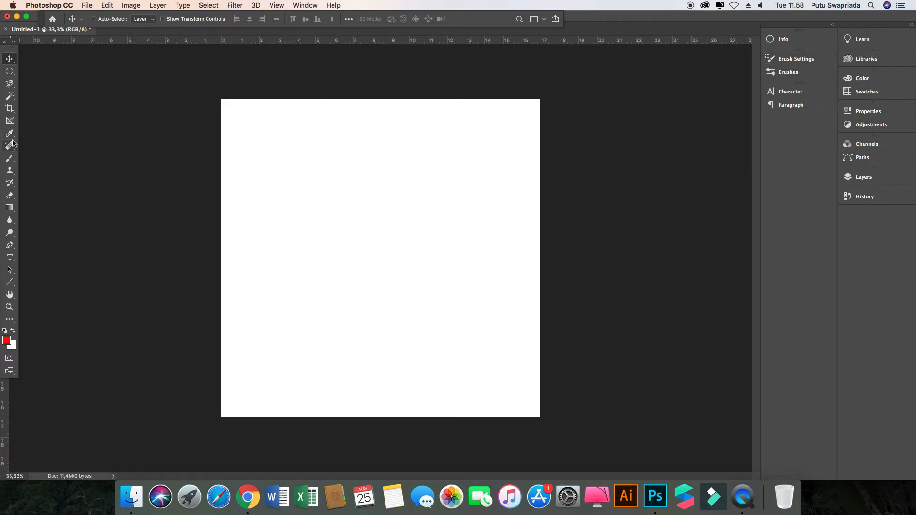
Stamp two red marks side by side slightly above the canvas centre with the Brush tool
click(10, 161)
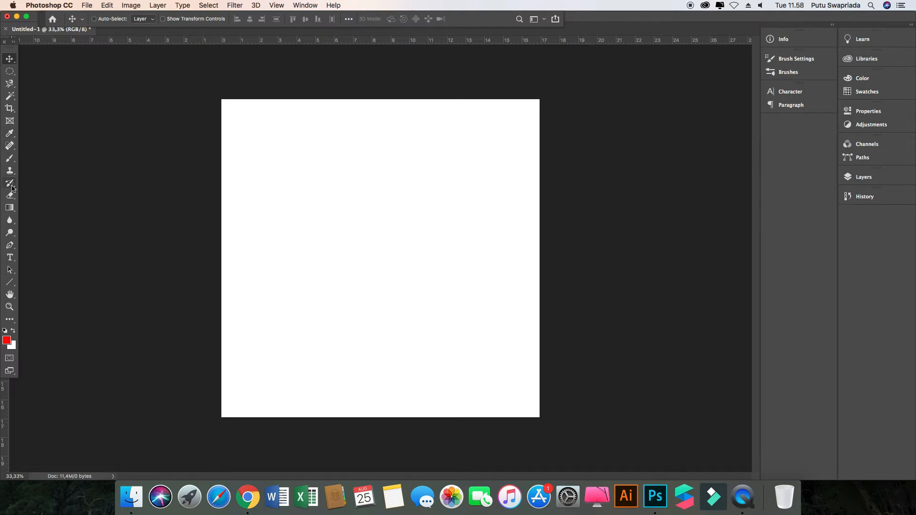
click(10, 161)
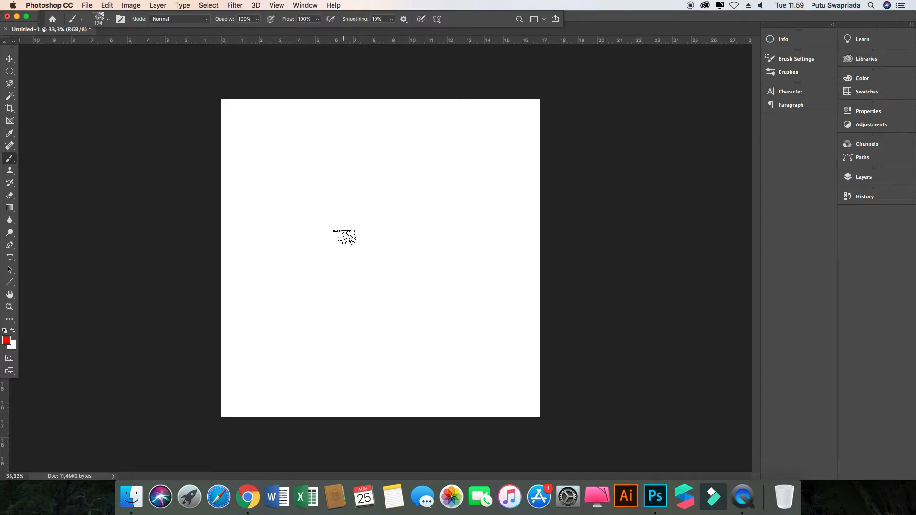
click(347, 214)
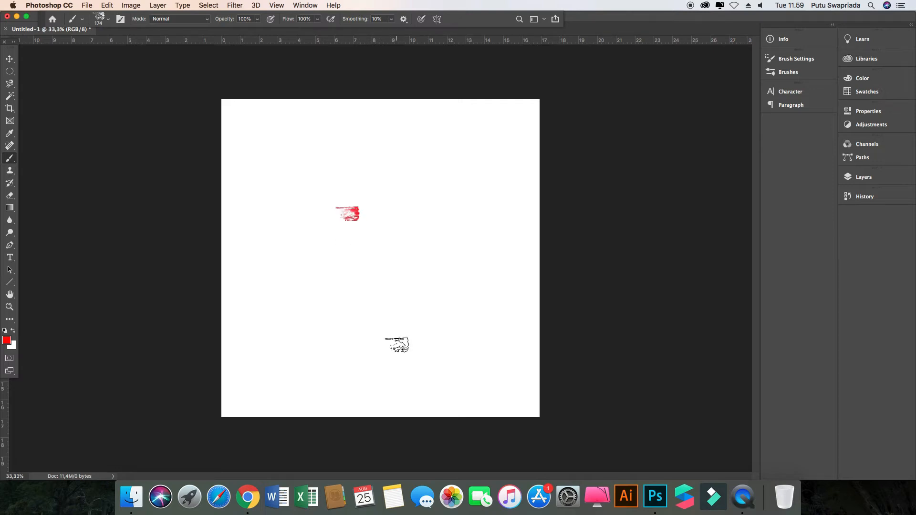
click(377, 218)
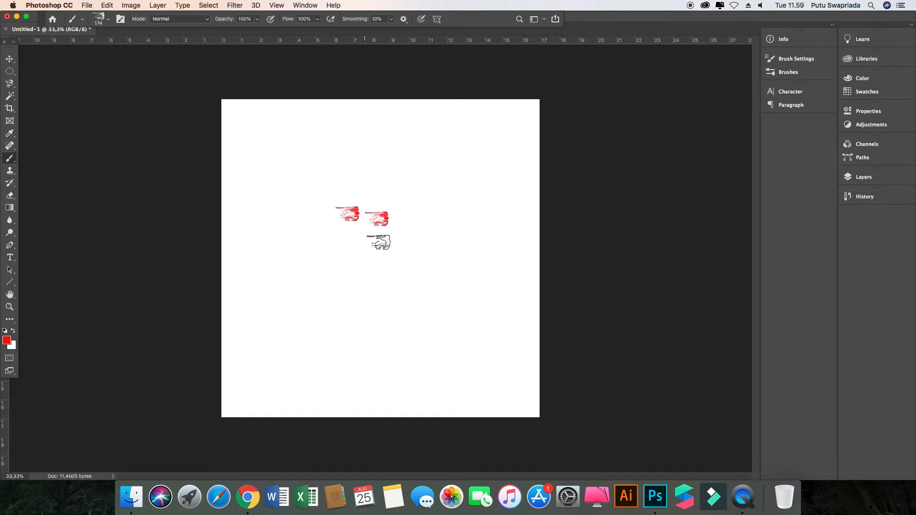
Stamp a third red mark and paint a diagonal stroke below the marks, and undo all brush marks to leave the canvas blank
click(408, 219)
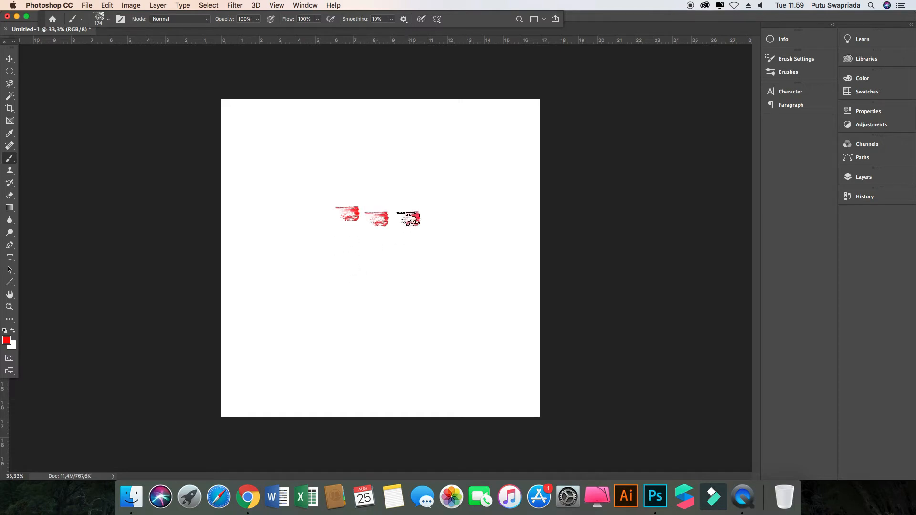
drag(322, 226, 388, 267)
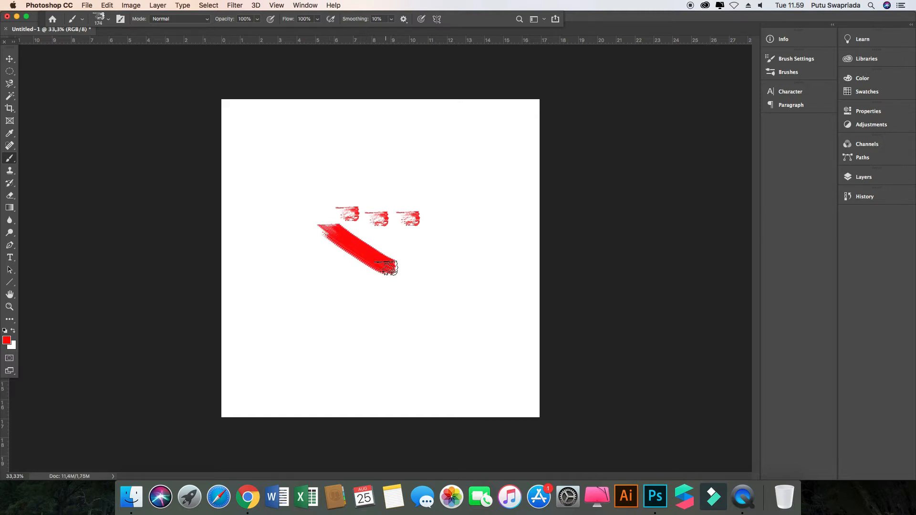
key(super+z)
key(super+z)
key(super+z)
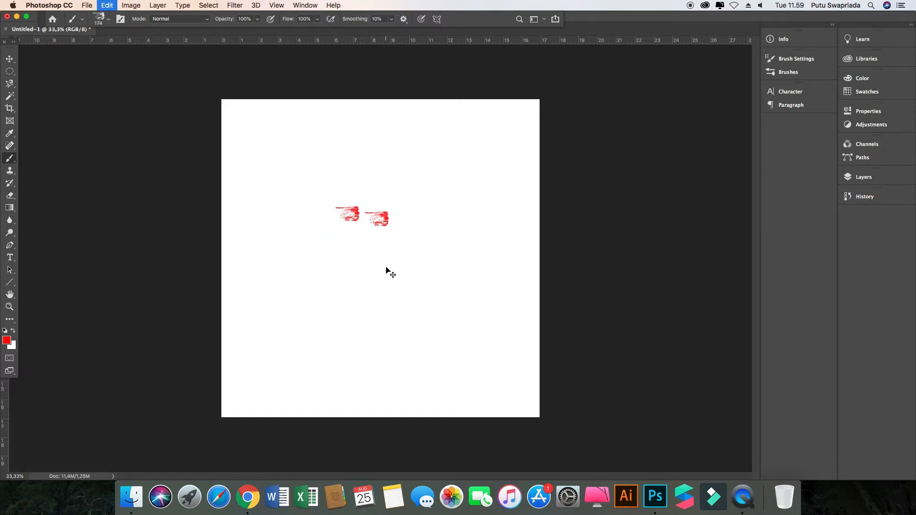
key(super+z)
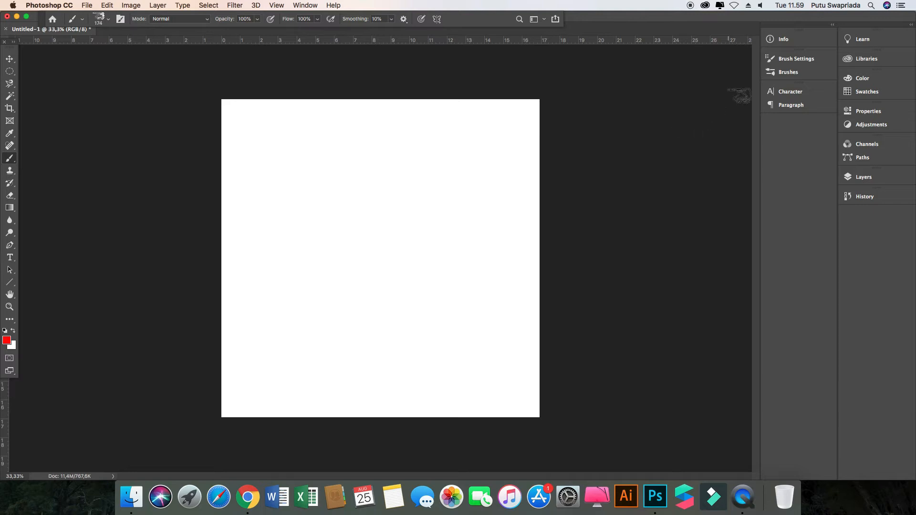
Try the 123 px hard round brush tip with one diagonal stroke and two dots, and undo all three marks
click(786, 59)
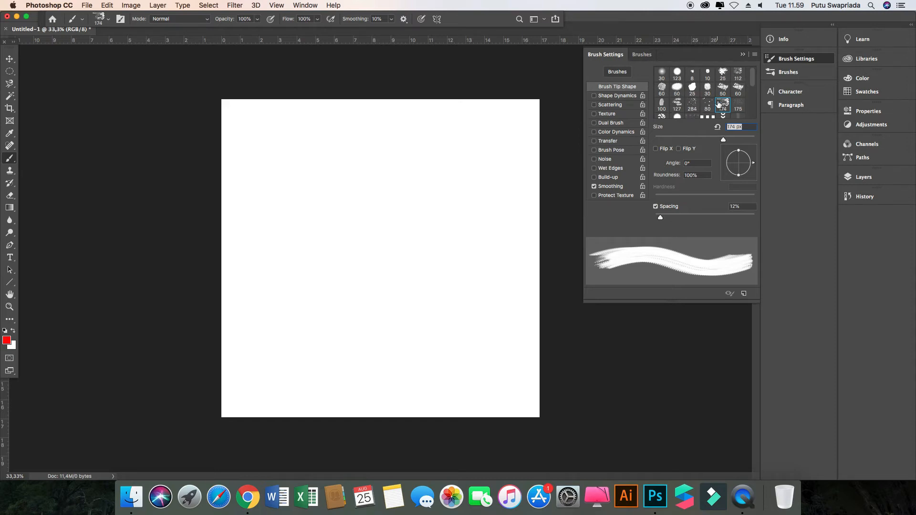
click(678, 73)
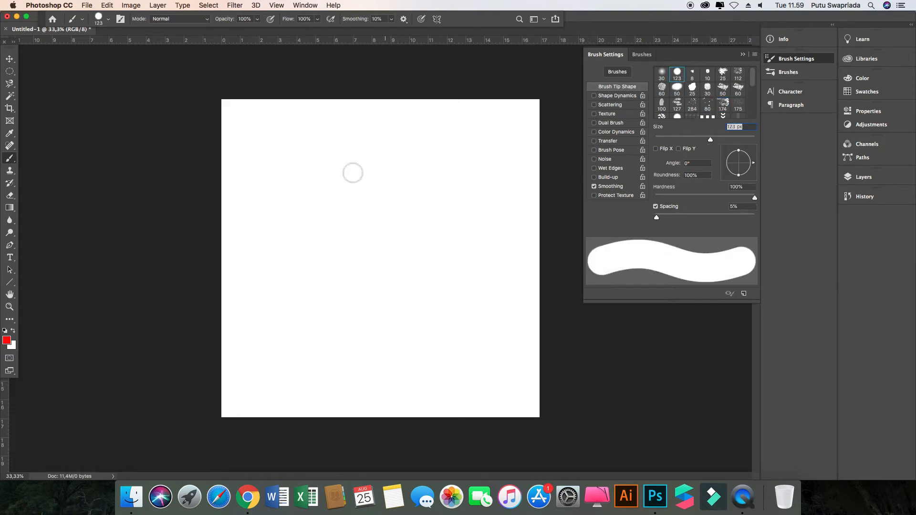
drag(313, 168, 347, 230)
click(405, 185)
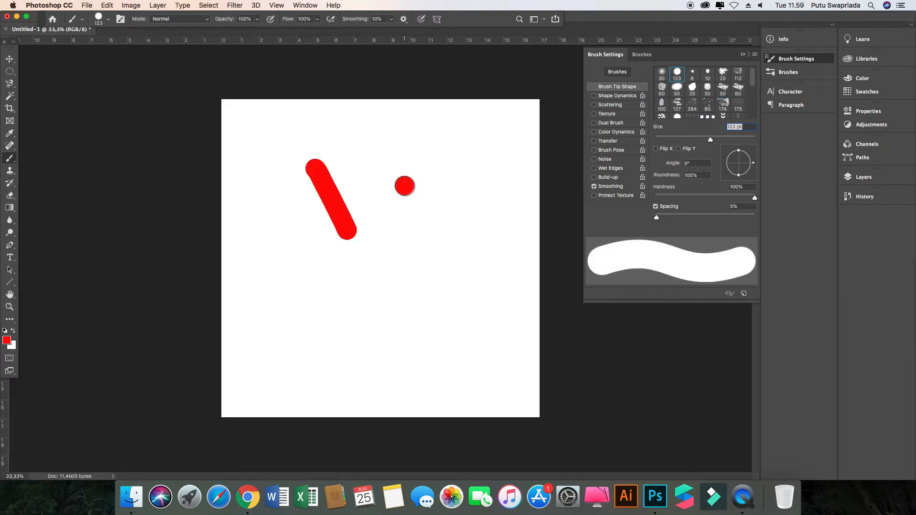
click(409, 215)
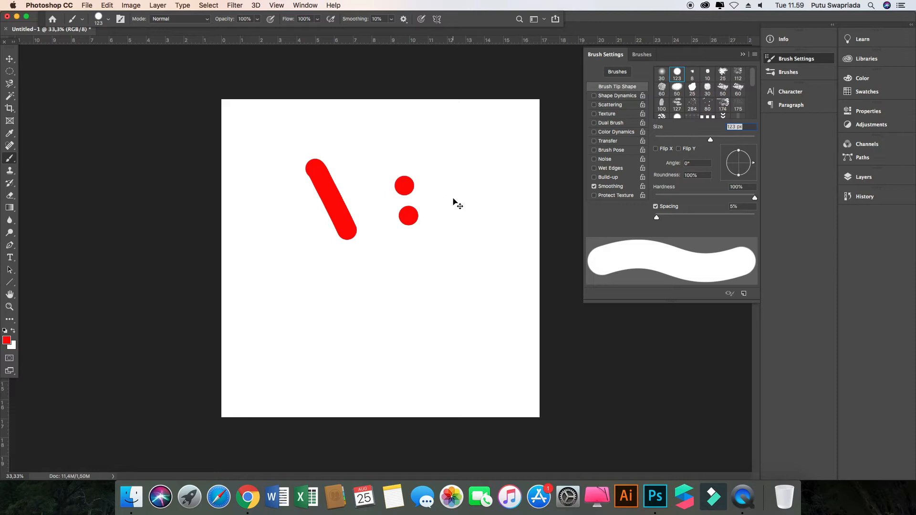
key(super+z)
key(super+z)
key(super+z)
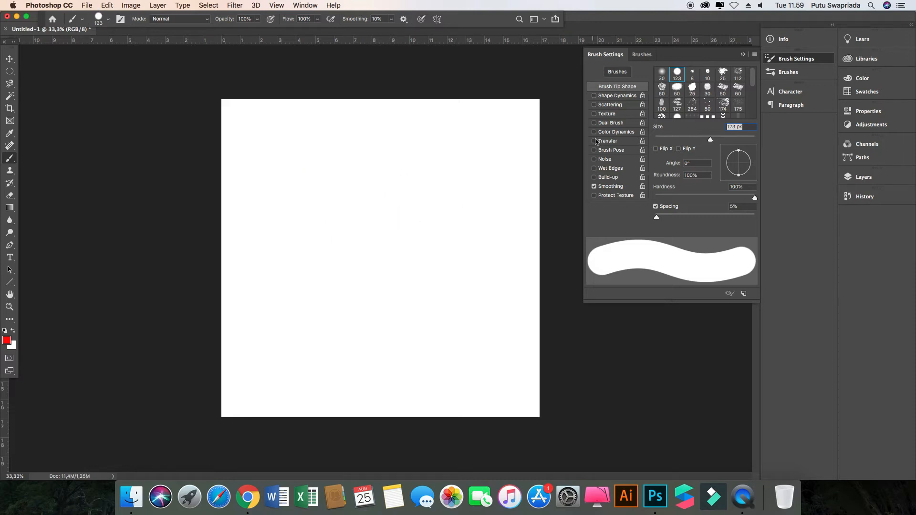
Choose the 30 px soft round brush tip and paint three parallel diagonal red strokes in the upper half of the canvas
click(663, 73)
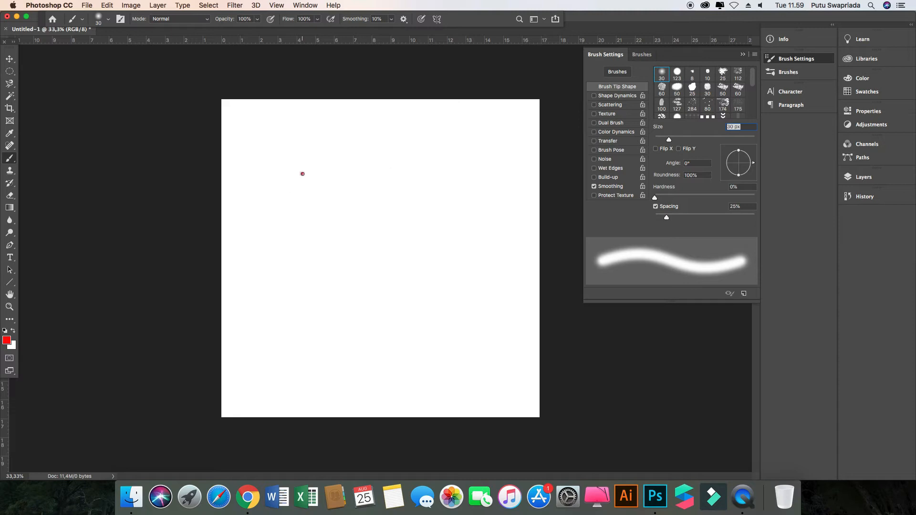
drag(302, 173, 376, 243)
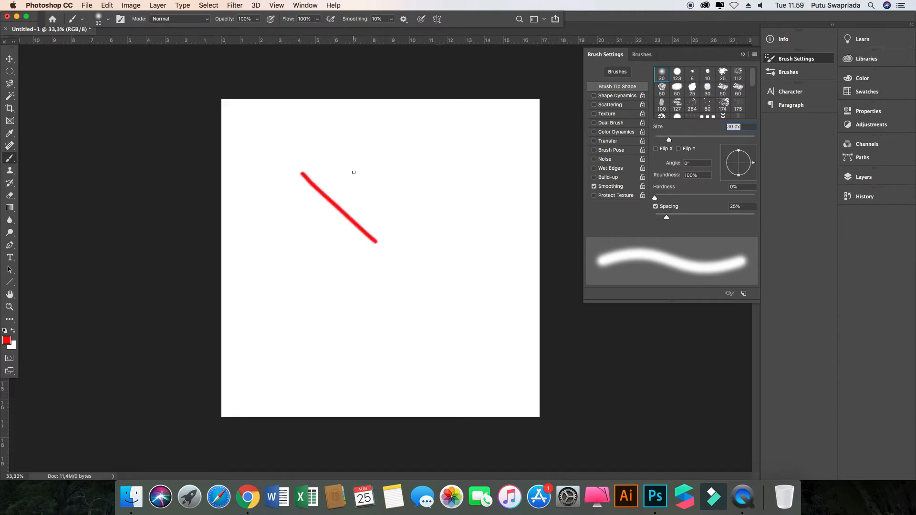
drag(345, 167, 393, 213)
drag(380, 157, 412, 191)
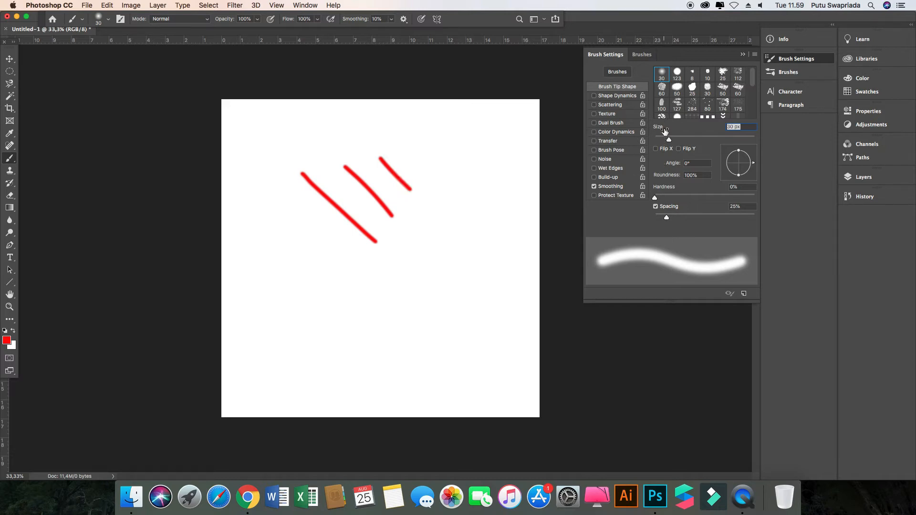
Enlarge the soft tip to paint a thicker vertical stroke, and stamp two large red spots at 1571 px
drag(669, 141, 704, 140)
drag(438, 206, 444, 328)
drag(705, 141, 747, 140)
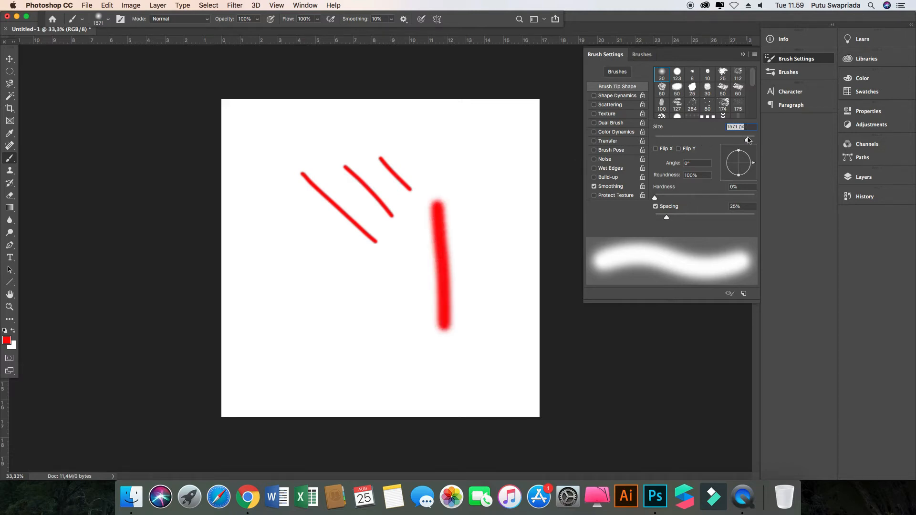
click(345, 211)
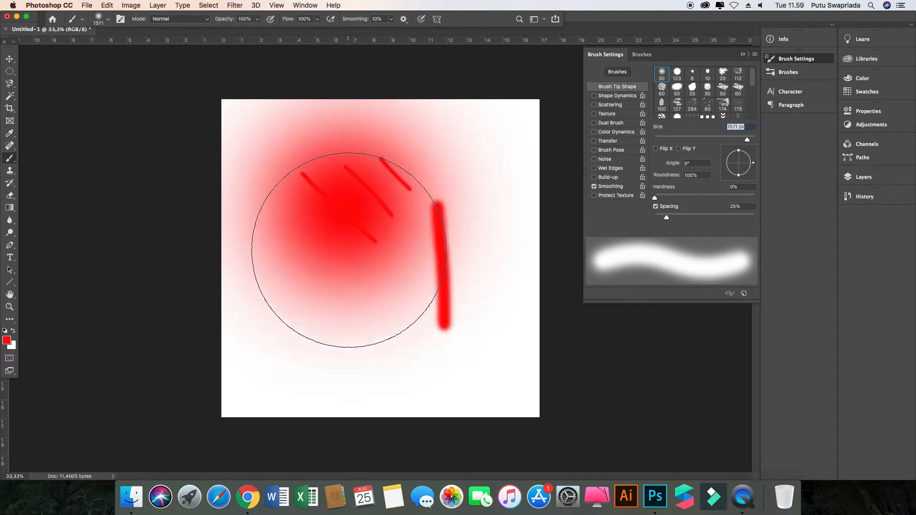
click(432, 236)
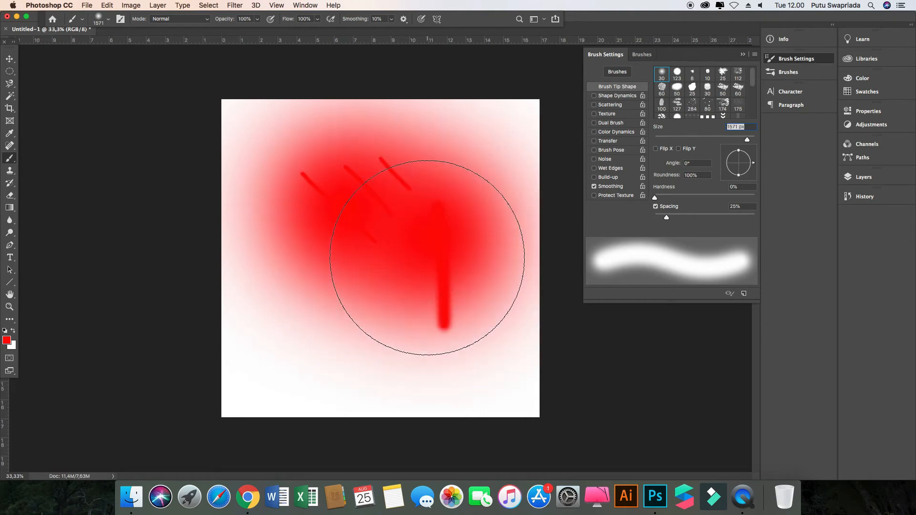
Undo all the soft brush strokes and spots, and reduce the brush size to 115 px
key(super+z)
key(super+z)
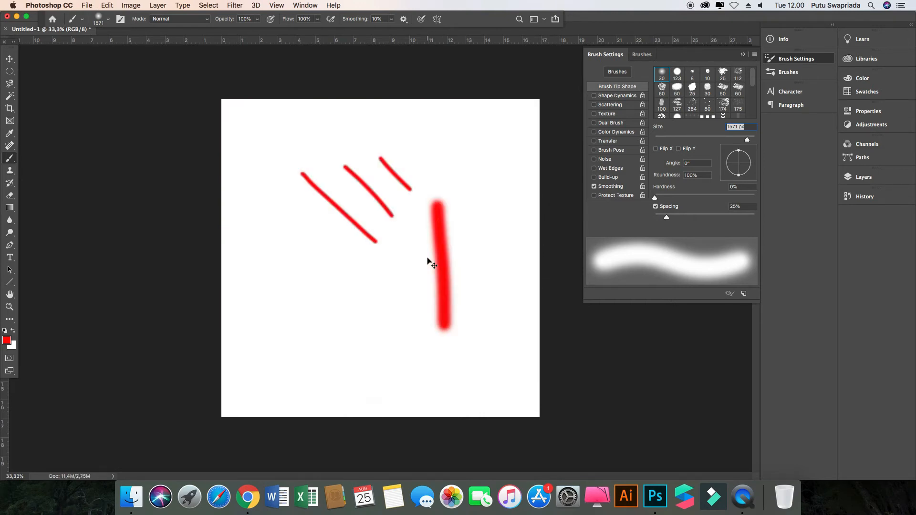
key(super+z)
key(super+z)
key(super+z)
key(super+z)
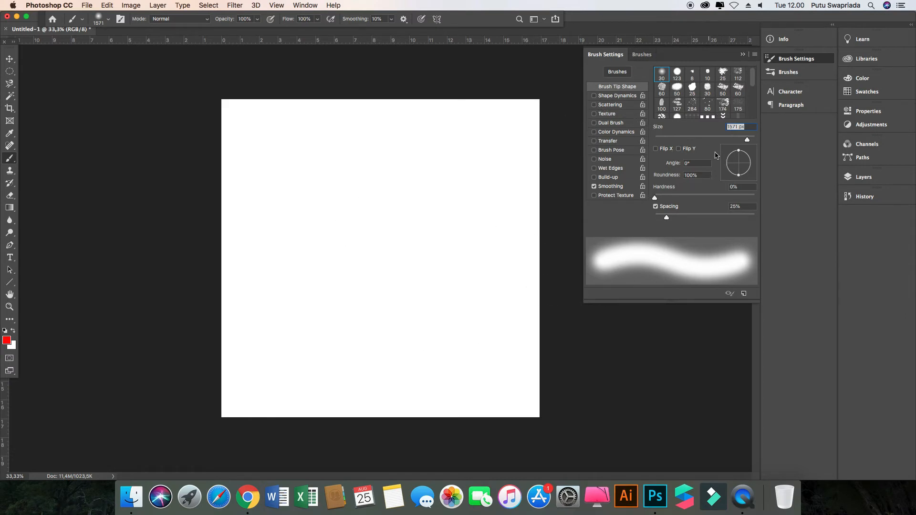
drag(749, 142, 710, 141)
click(742, 54)
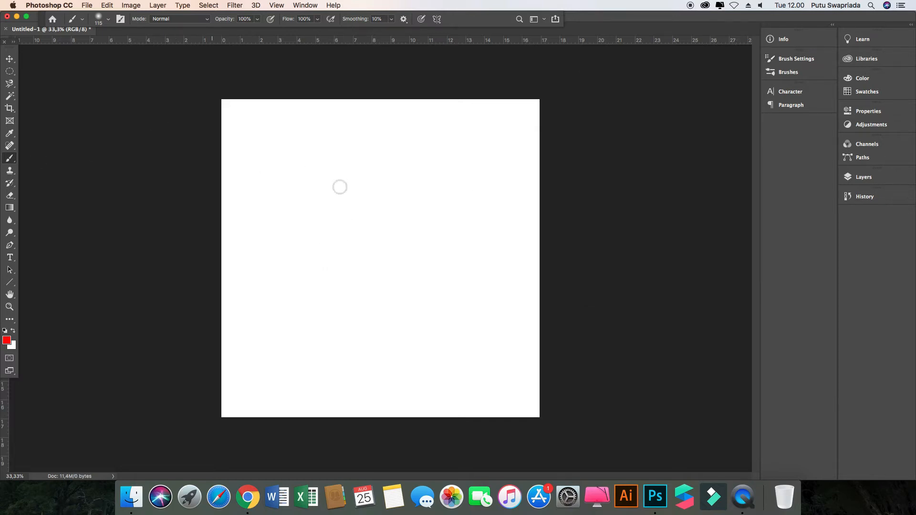
View the brush size, hardness and preset options over the canvas, and undo the red dot stamped on leaving them
right_click(343, 188)
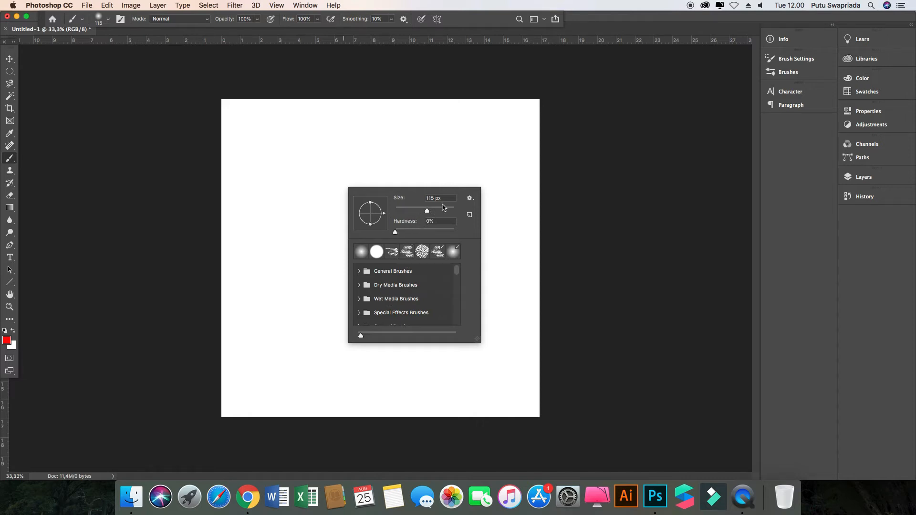
click(321, 186)
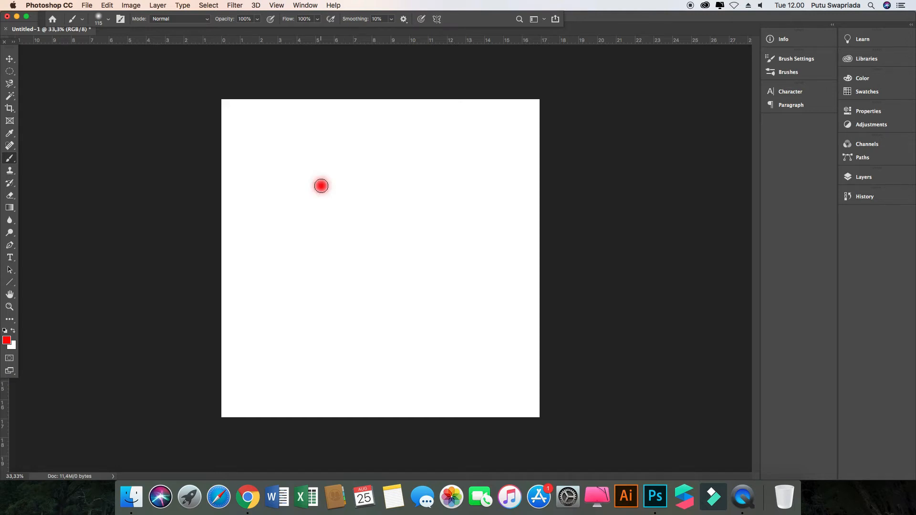
key(super+z)
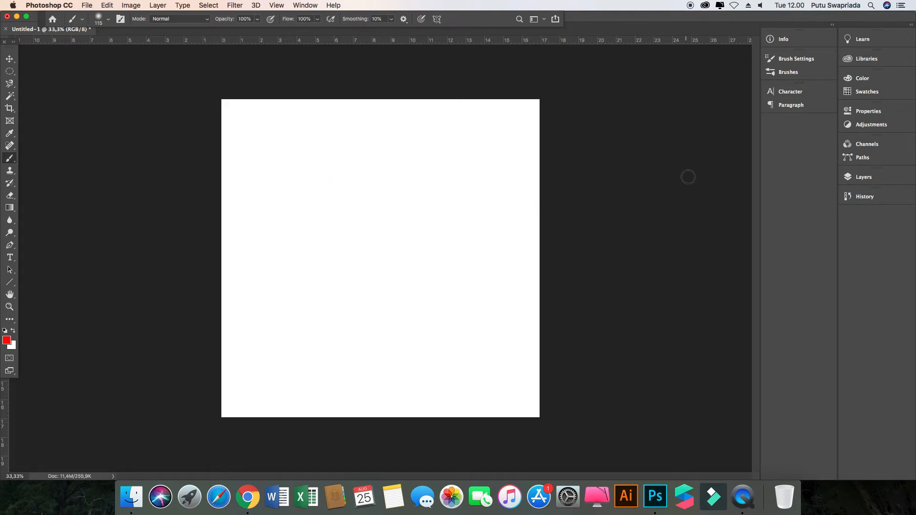
Examine the Character and Paragraph text settings, leaving the Character settings open
click(792, 92)
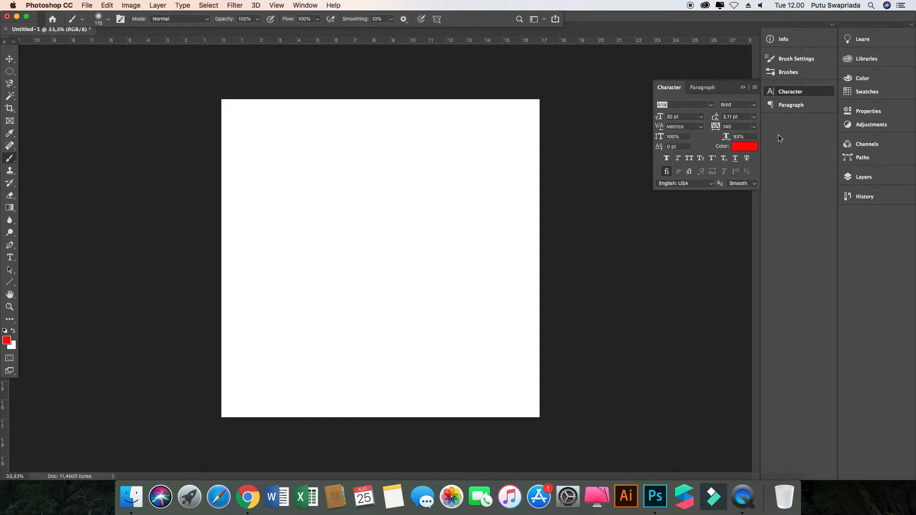
click(800, 105)
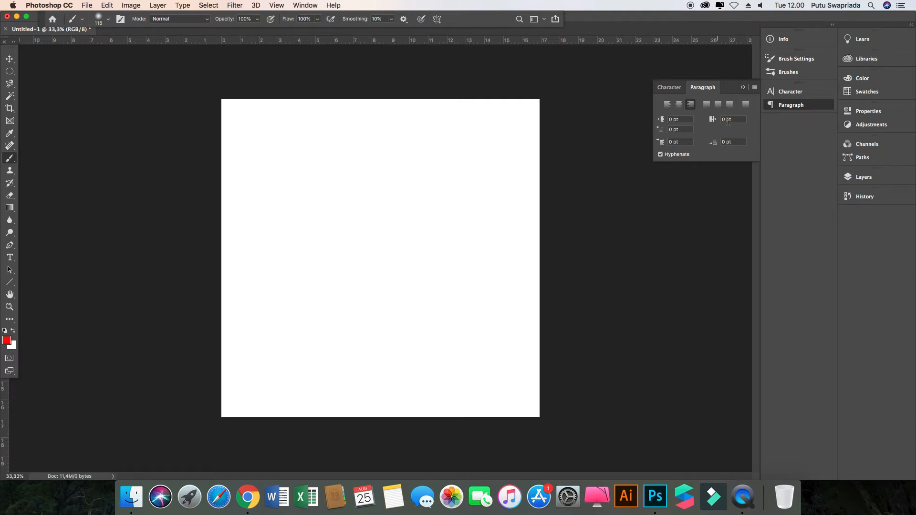
click(798, 92)
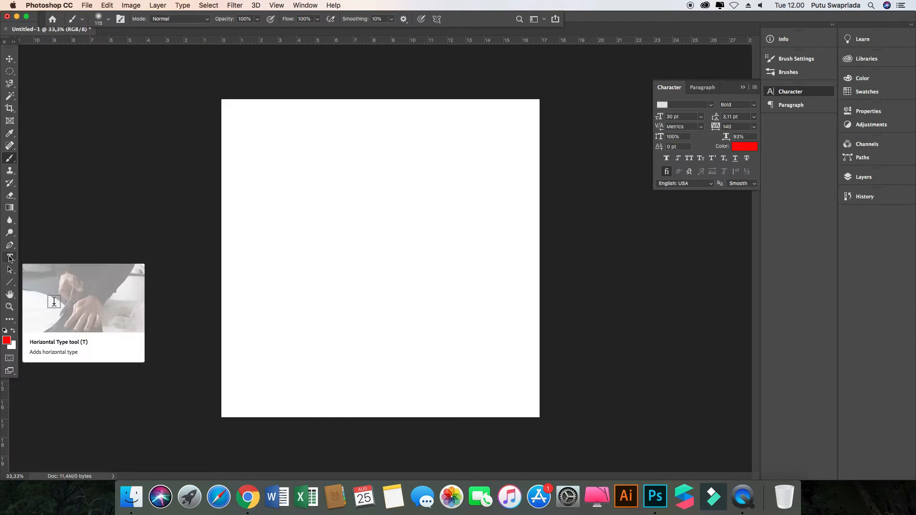
Add 36 pt "Lorem Ipsum" placeholder text with the Horizontal Type tool and move it fully onto the canvas, centred horizontally
click(10, 258)
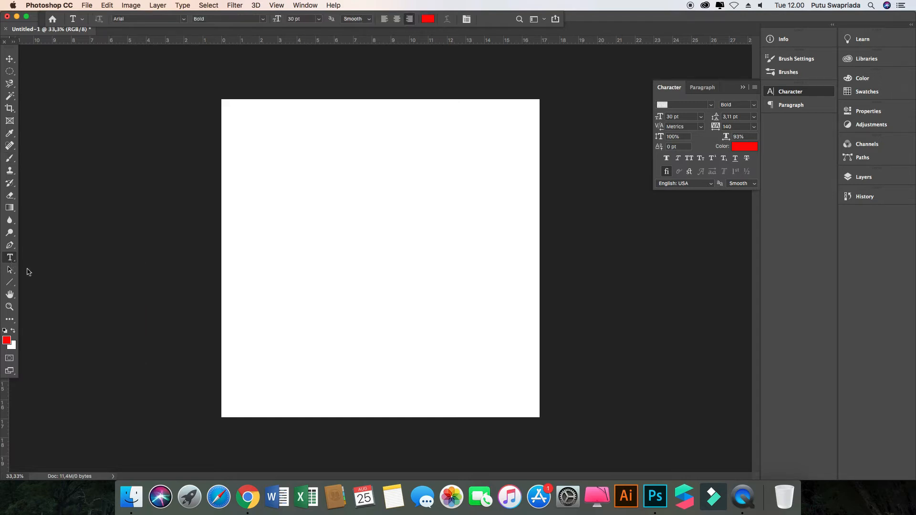
click(318, 19)
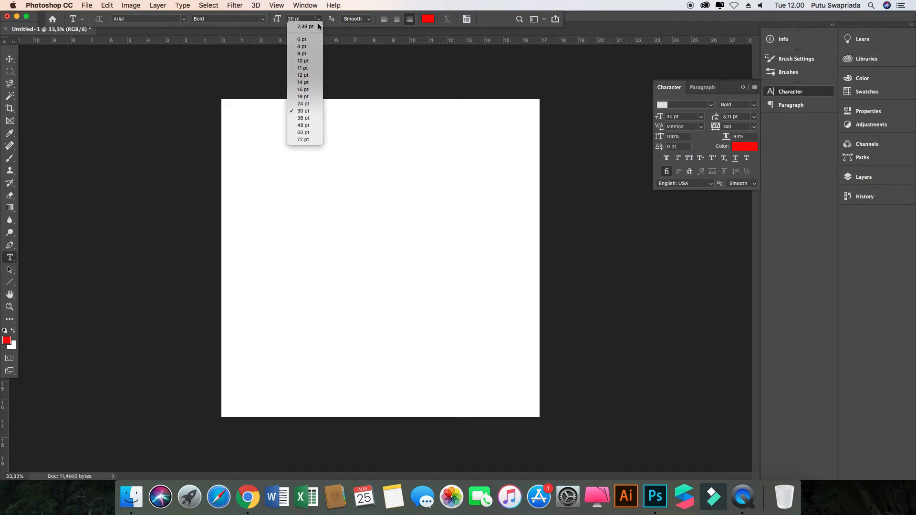
click(308, 119)
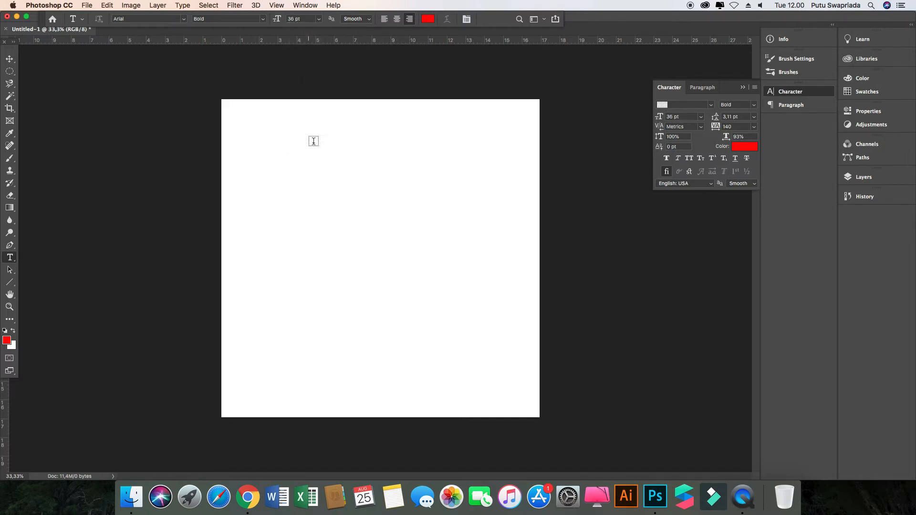
click(333, 241)
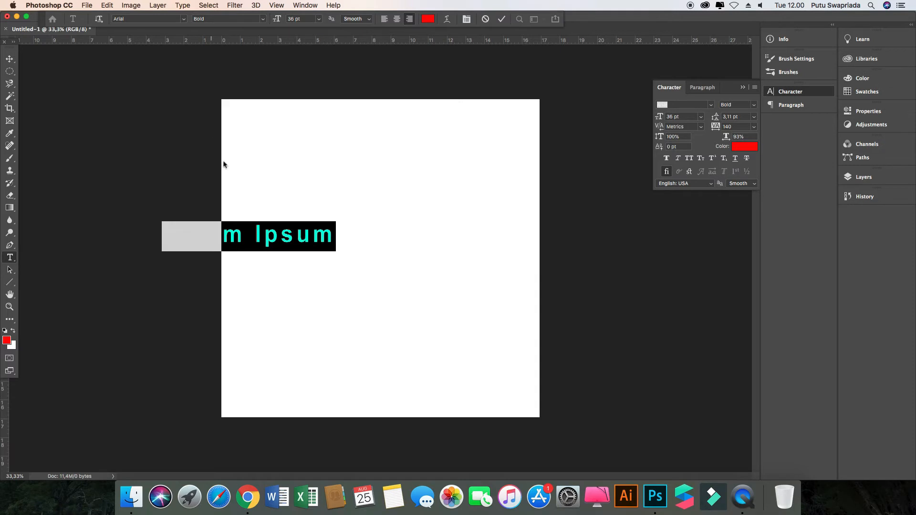
click(9, 58)
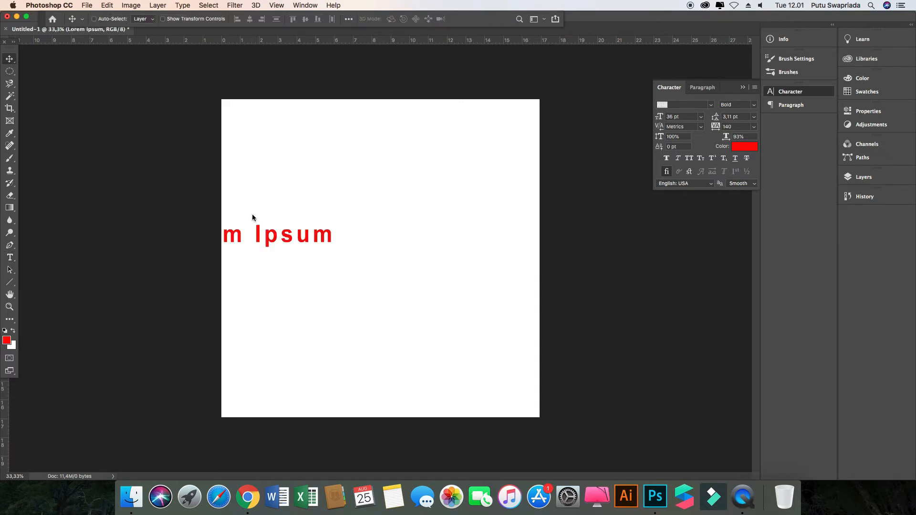
drag(292, 241, 423, 250)
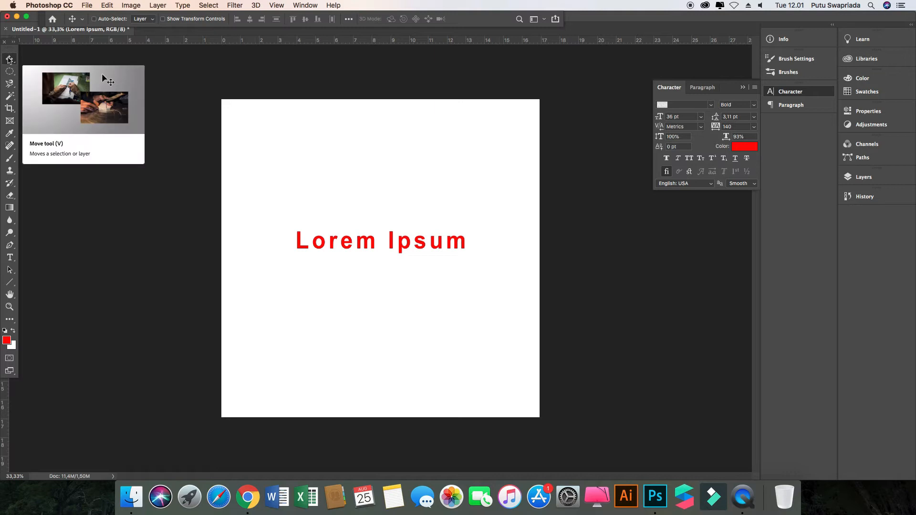
Replace the "Lorem Ipsum" text with "DASAR DASAR BELAJAR" and "PHOTOSHOP" on a second line, and commit it
click(10, 258)
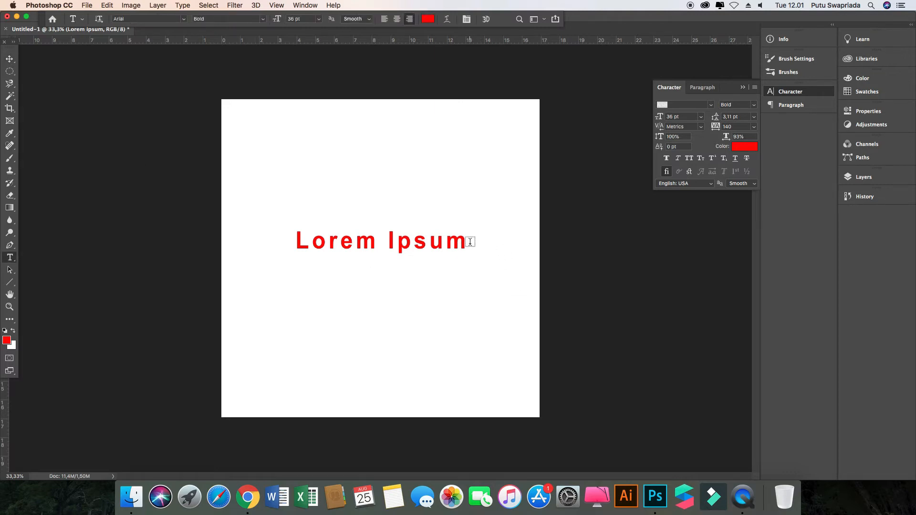
drag(465, 239, 274, 243)
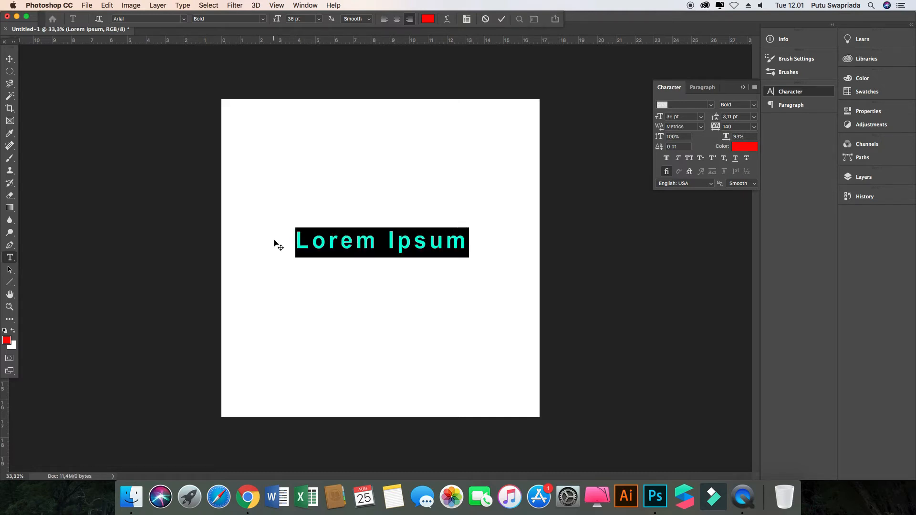
text(d)
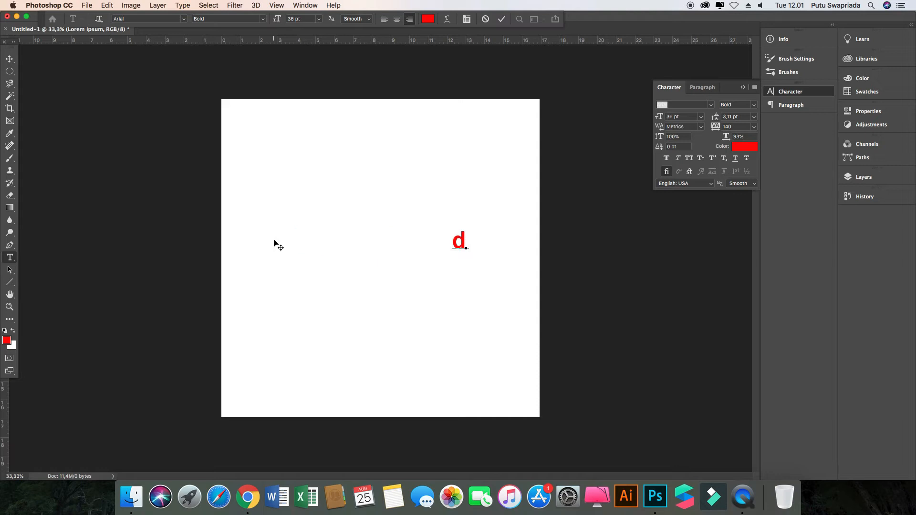
key(BackSpace)
text(DASAR)
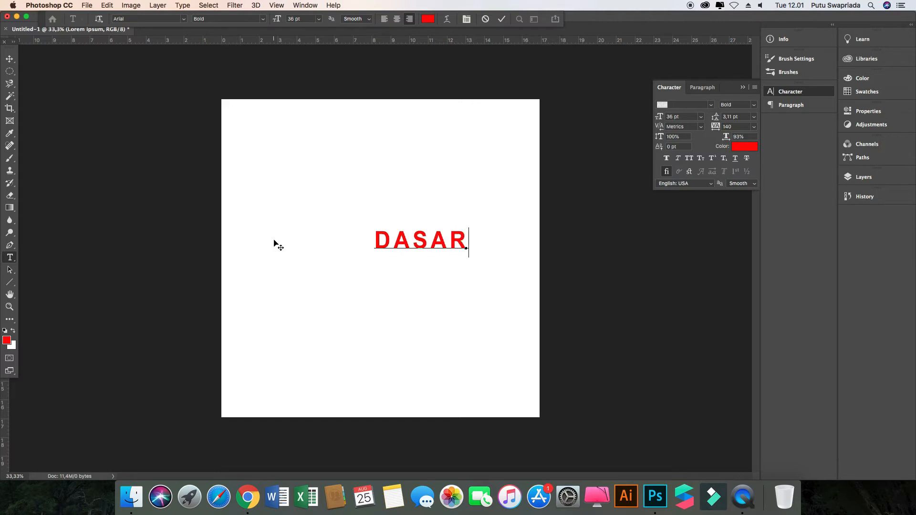
text( DASAR)
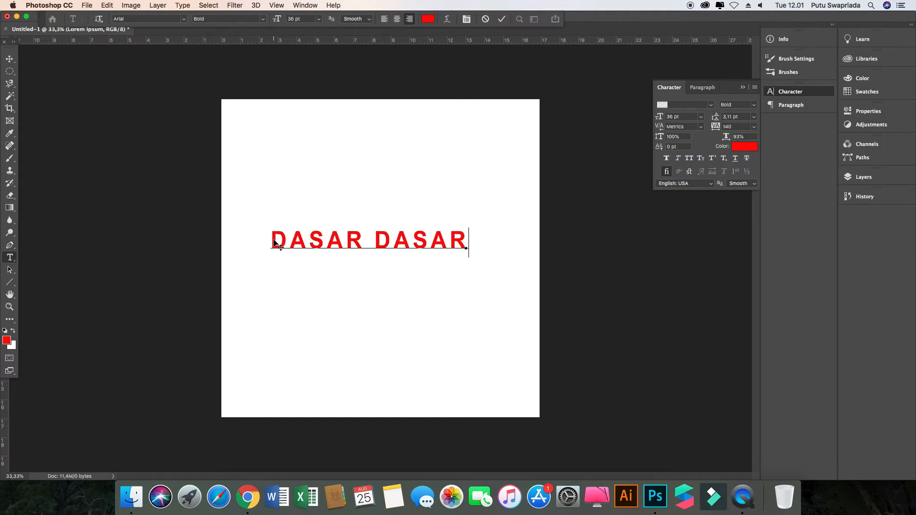
text( BE)
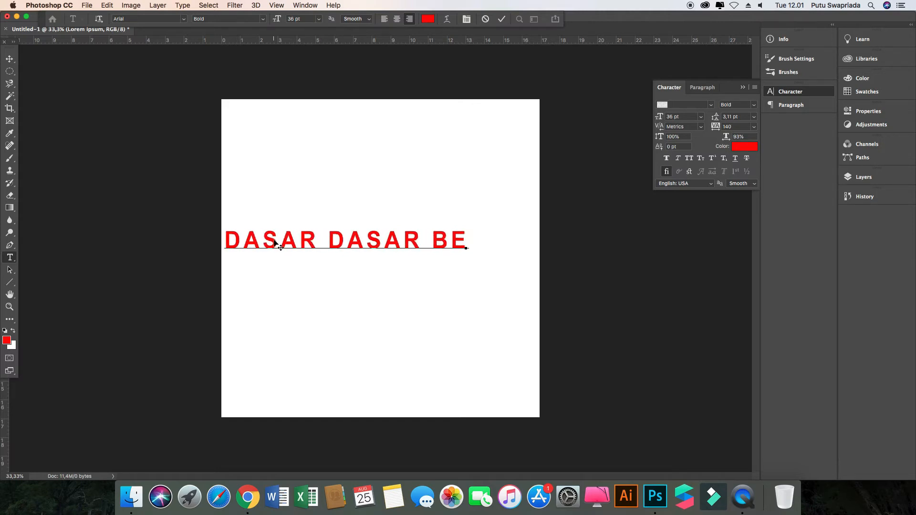
text(LAJAR)
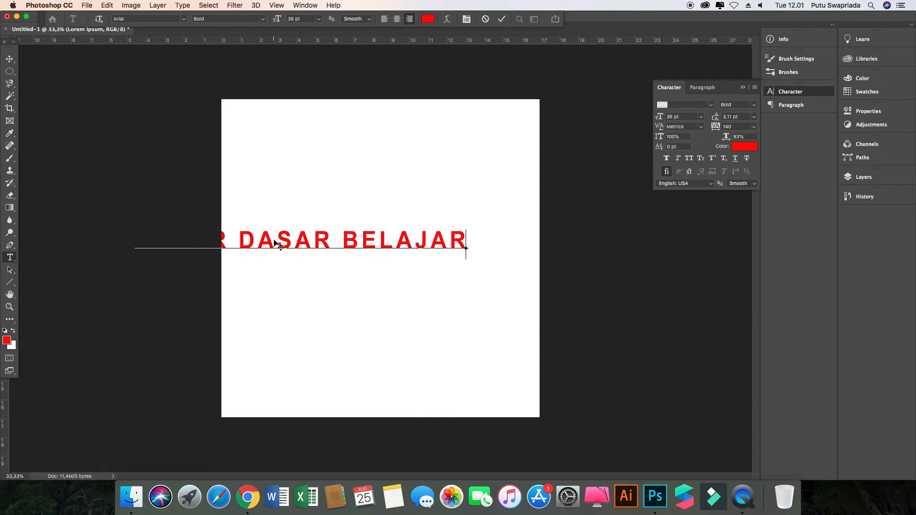
key(Return)
text(PHOTO)
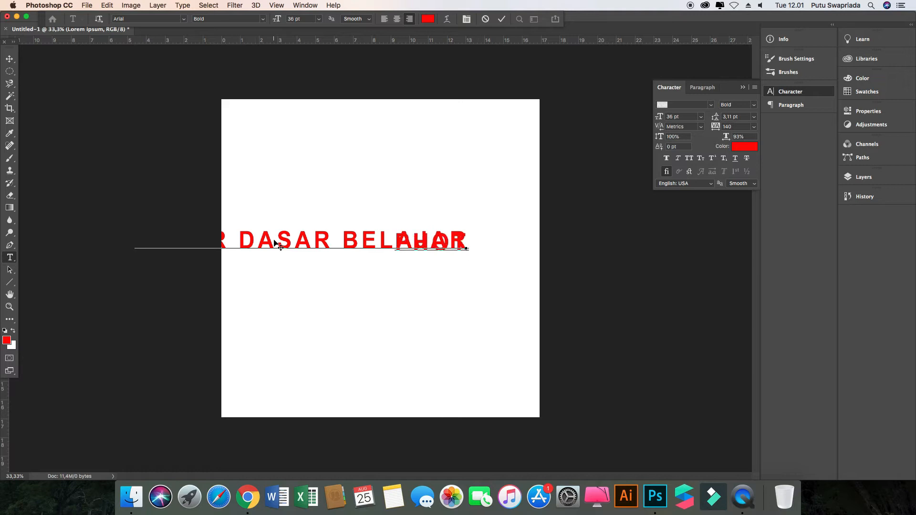
text(SHOP)
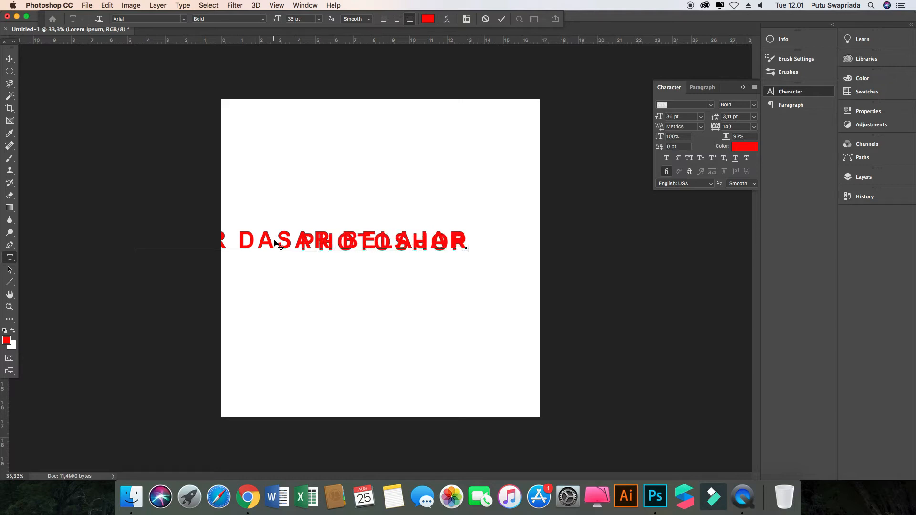
click(9, 58)
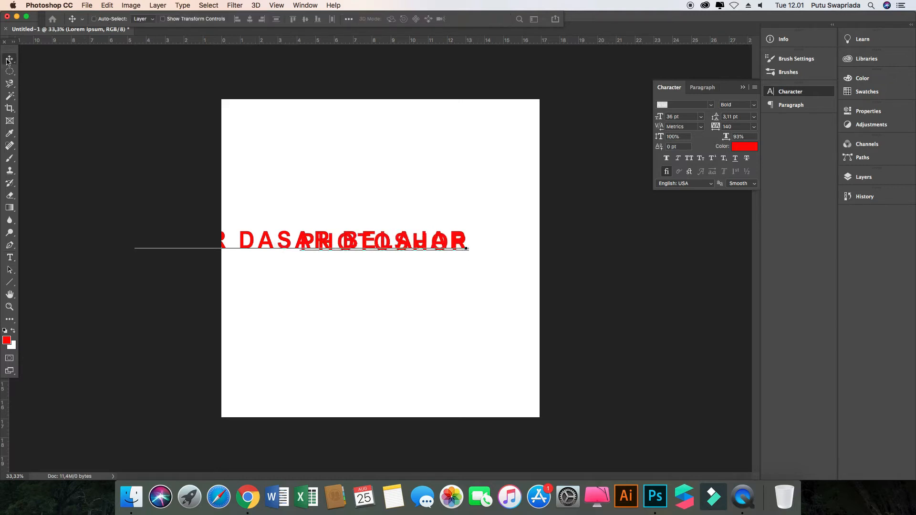
Scale the new text down to about 71% with Free Transform and centre it horizontally on the canvas
drag(350, 240, 432, 246)
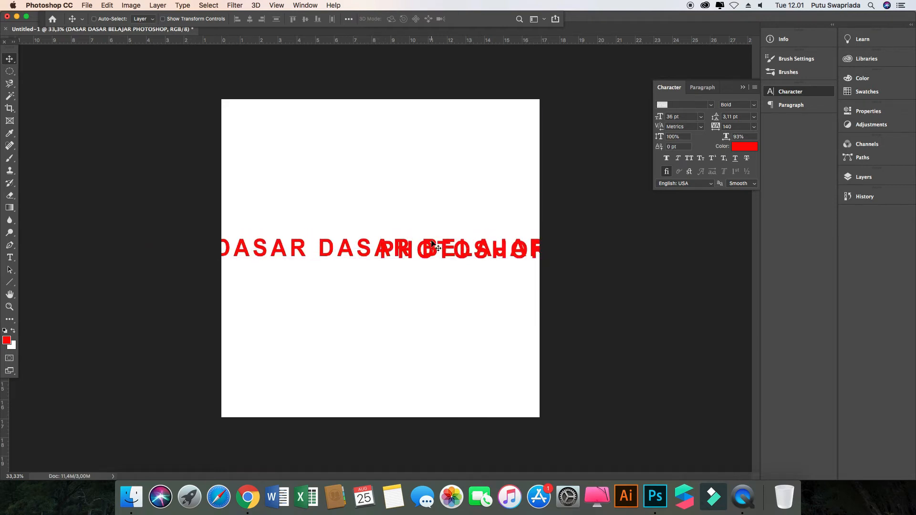
key(super+t)
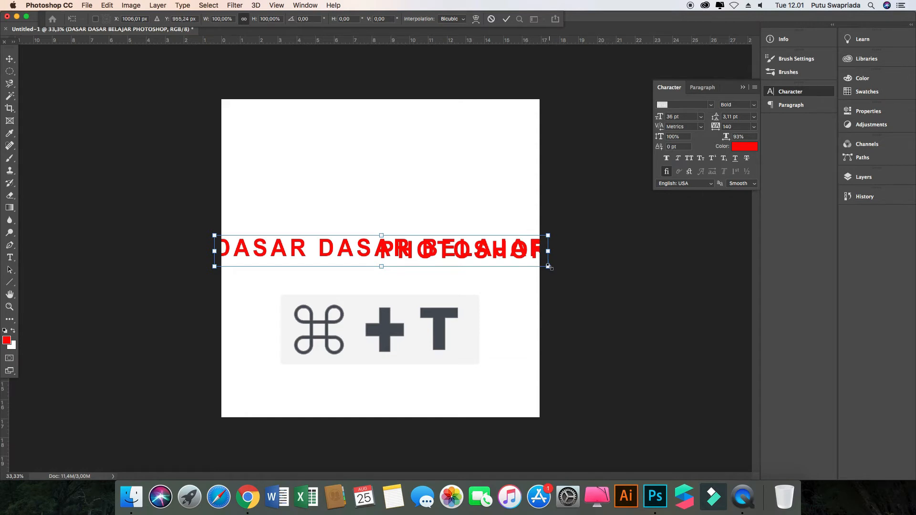
drag(548, 267, 454, 234)
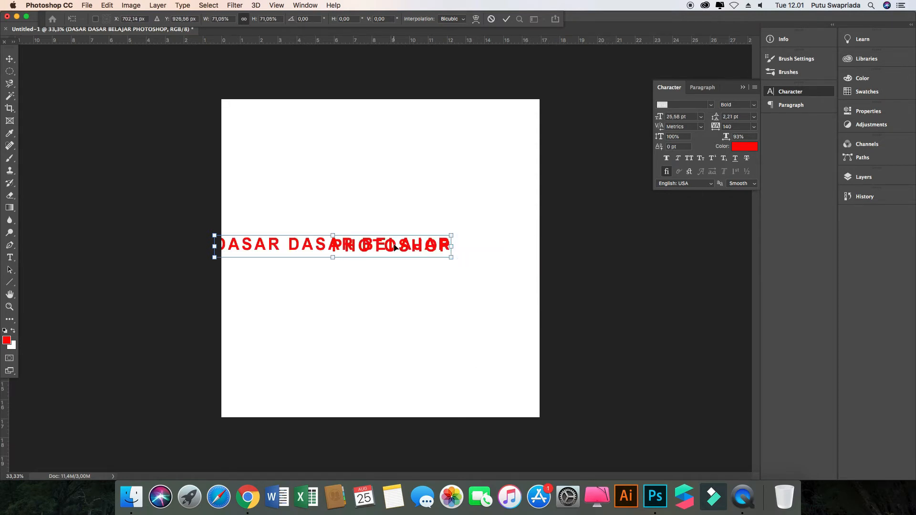
drag(394, 244, 439, 251)
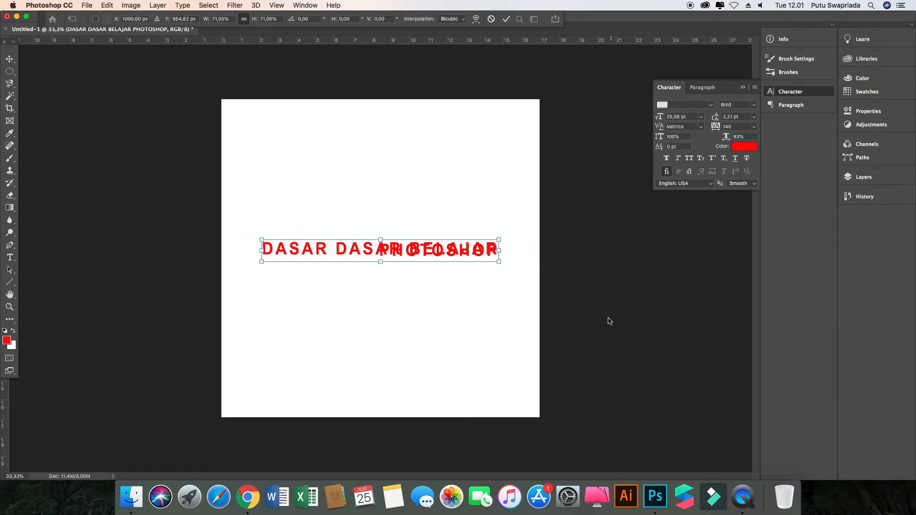
click(7, 62)
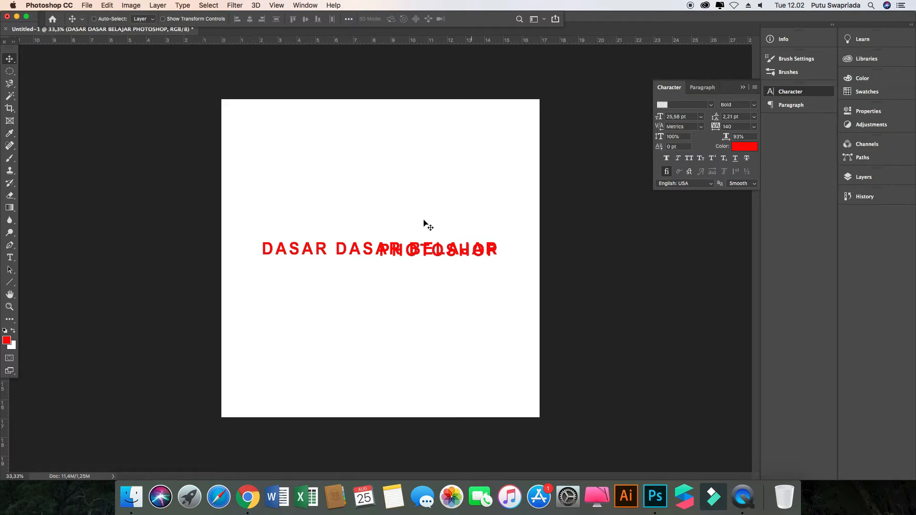
Left-align the text lines in the Paragraph settings and move the text back fully onto the canvas
click(796, 106)
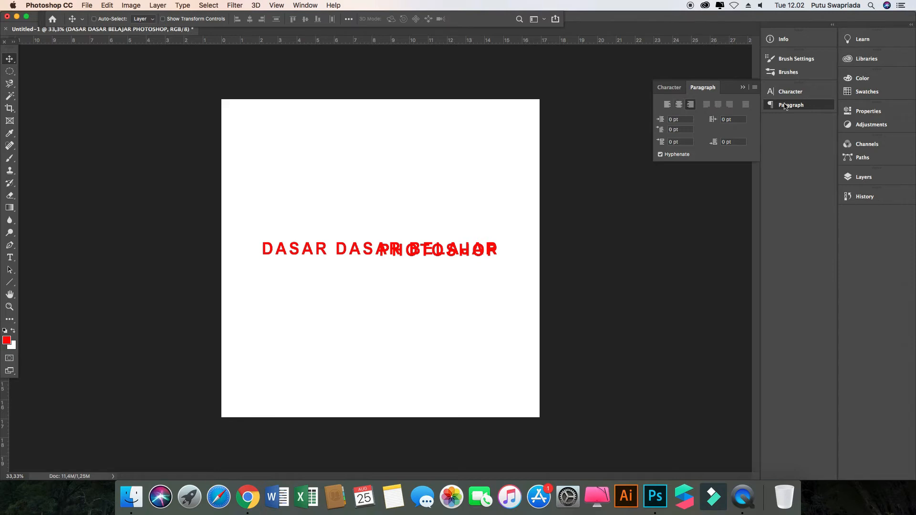
click(669, 106)
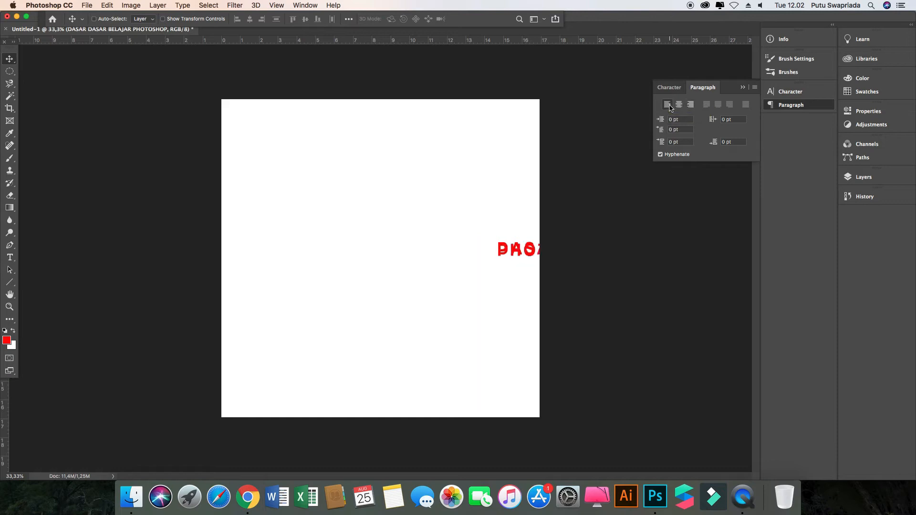
drag(518, 250, 299, 237)
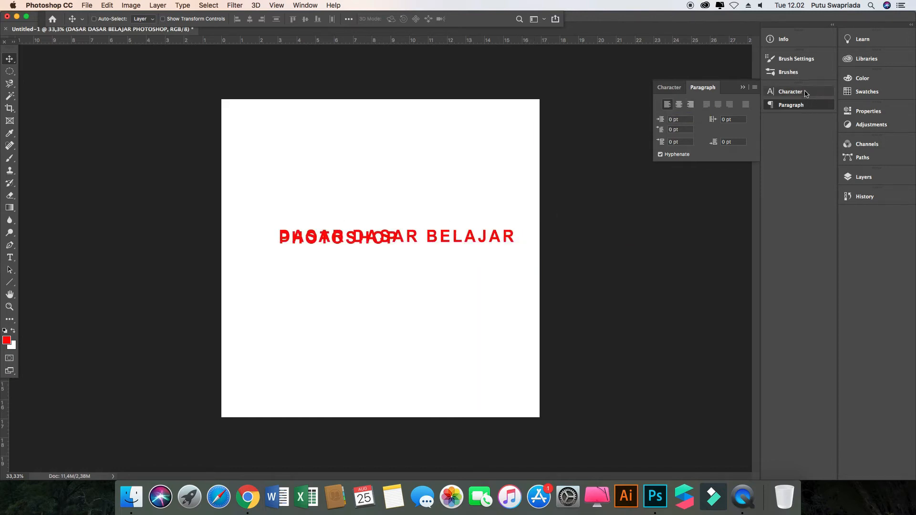
Try different leading values on the two overlapping text lines and settle on 36.21 pt
click(806, 93)
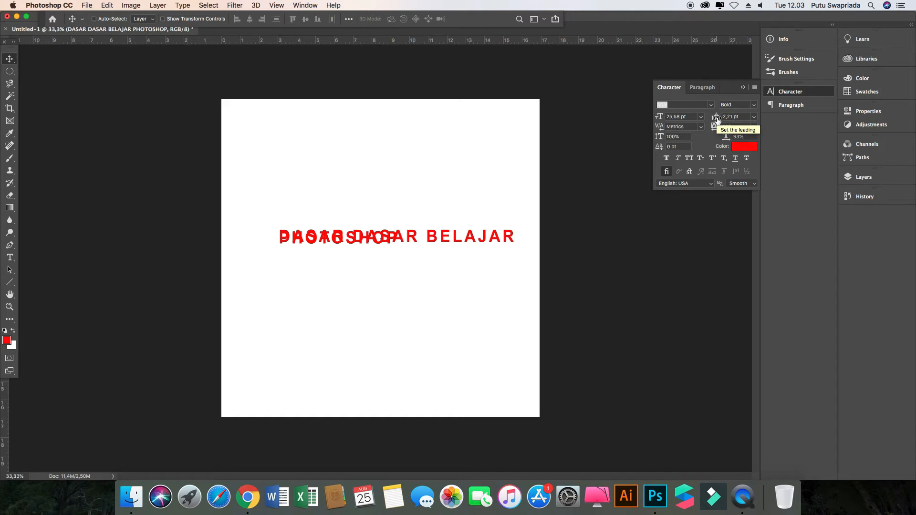
drag(715, 119, 732, 117)
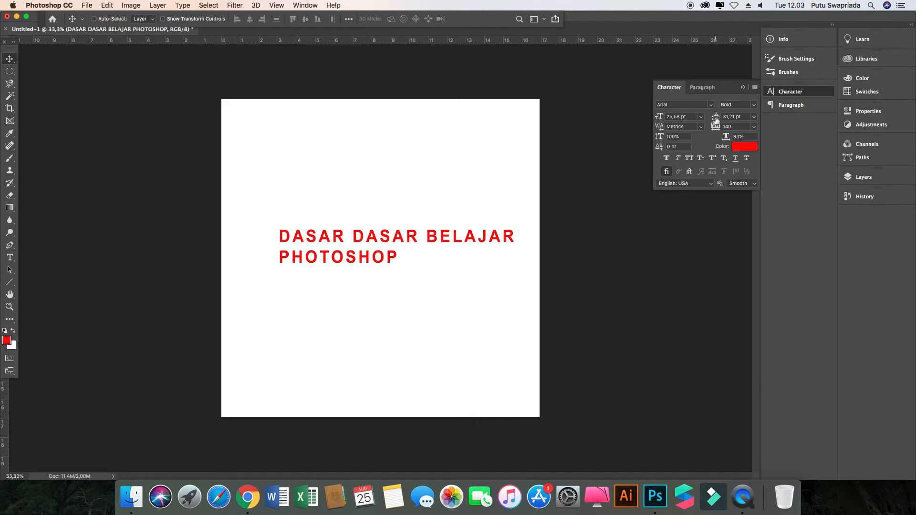
drag(716, 119, 723, 113)
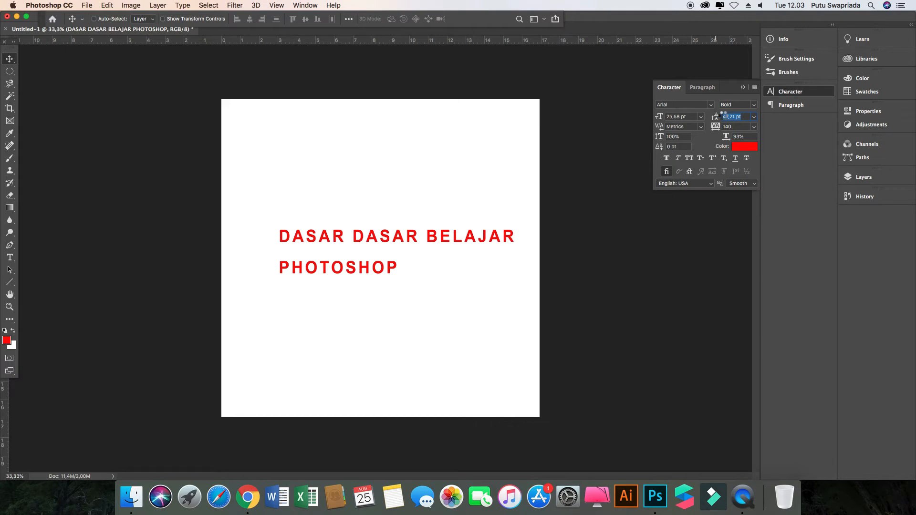
mouse_move(723, 113)
mouse_down()
mouse_move(700, 117)
mouse_move(713, 116)
mouse_up()
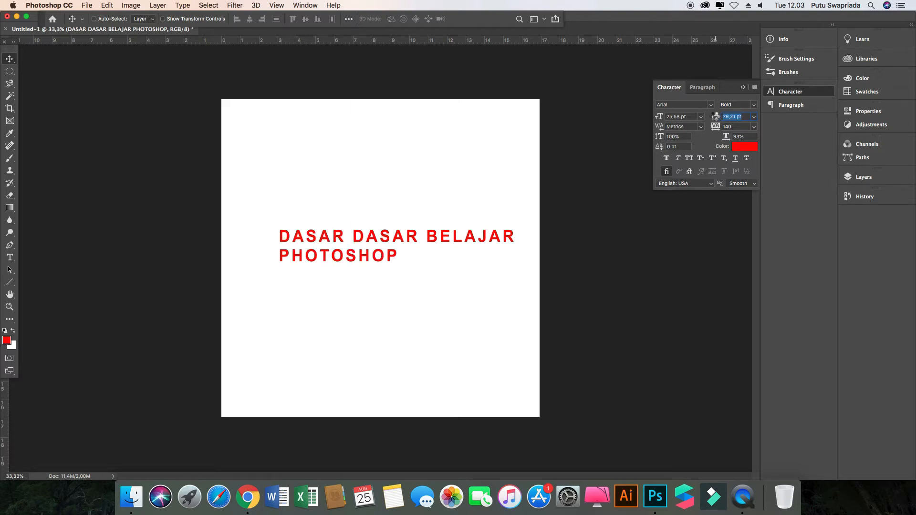
drag(713, 116, 715, 117)
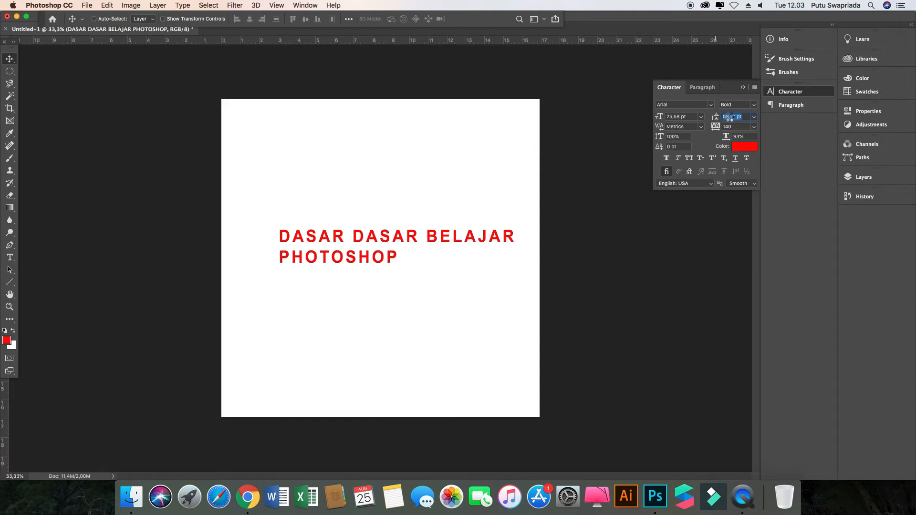
drag(728, 116, 717, 116)
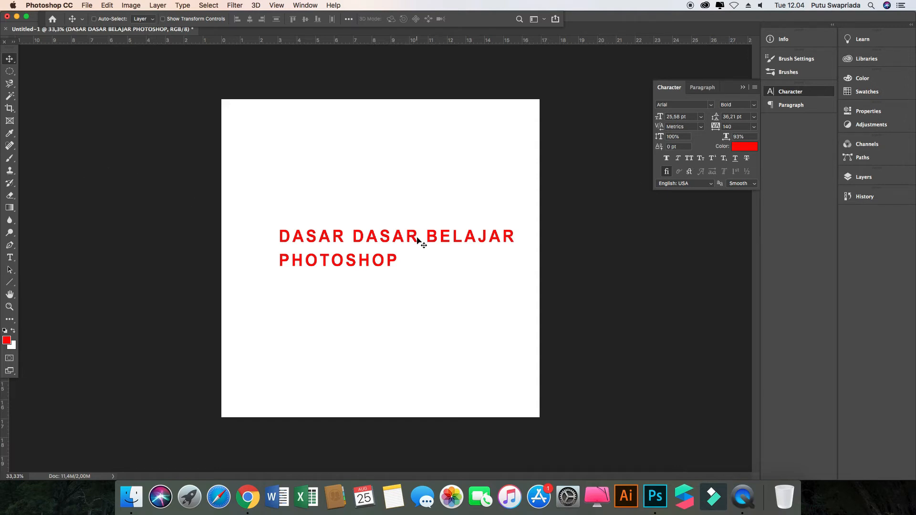
Shift the text so it sits centred horizontally on the canvas, and set its tracking to 120
drag(407, 238, 391, 238)
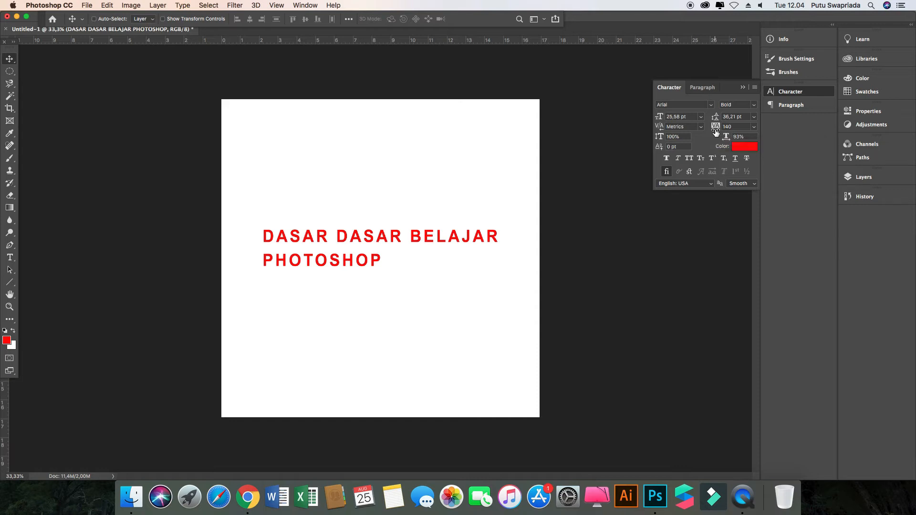
drag(716, 133, 731, 130)
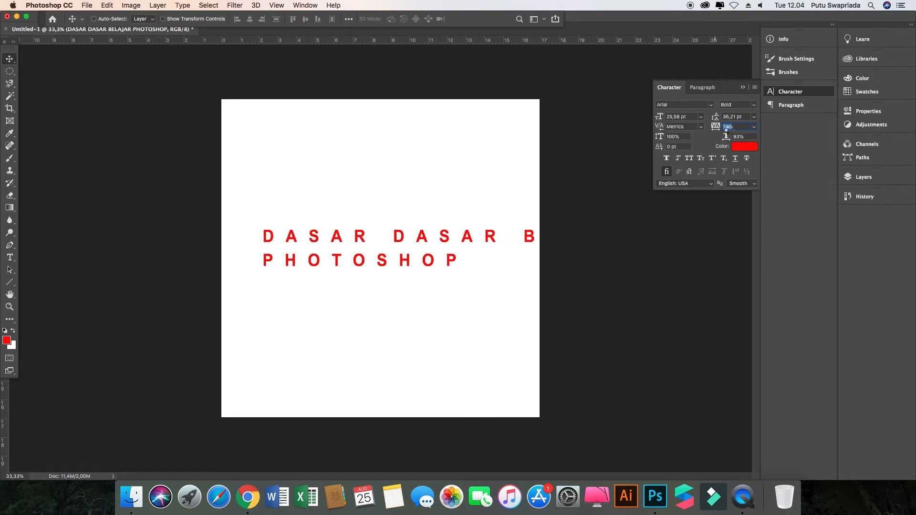
mouse_move(731, 129)
mouse_down()
mouse_move(708, 130)
mouse_move(716, 130)
mouse_up()
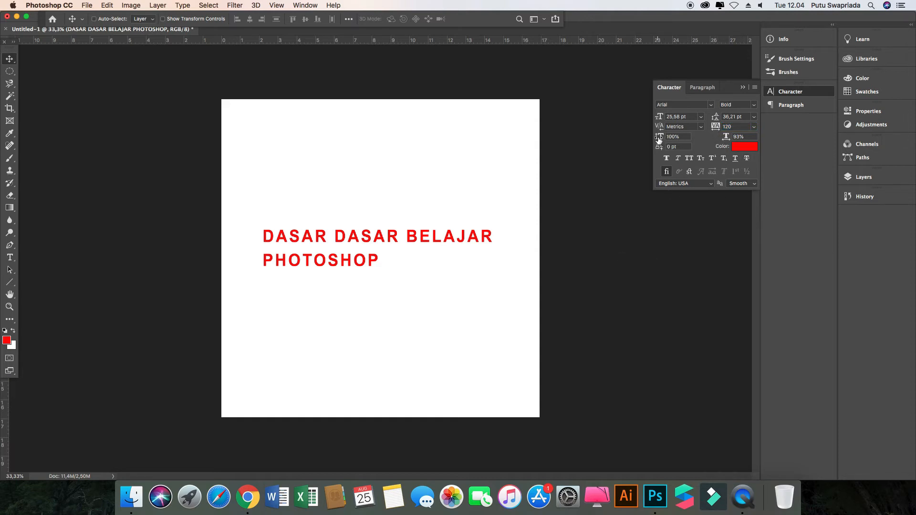
Set the text's vertical scale to 110% and its horizontal scale to 95% in the Character settings
drag(658, 137, 659, 127)
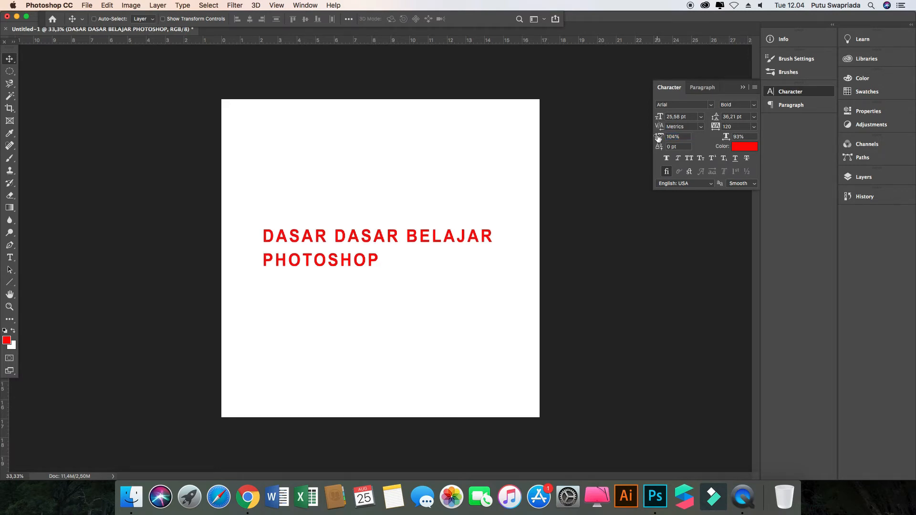
drag(657, 138, 656, 98)
drag(657, 141, 660, 208)
drag(659, 138, 666, 178)
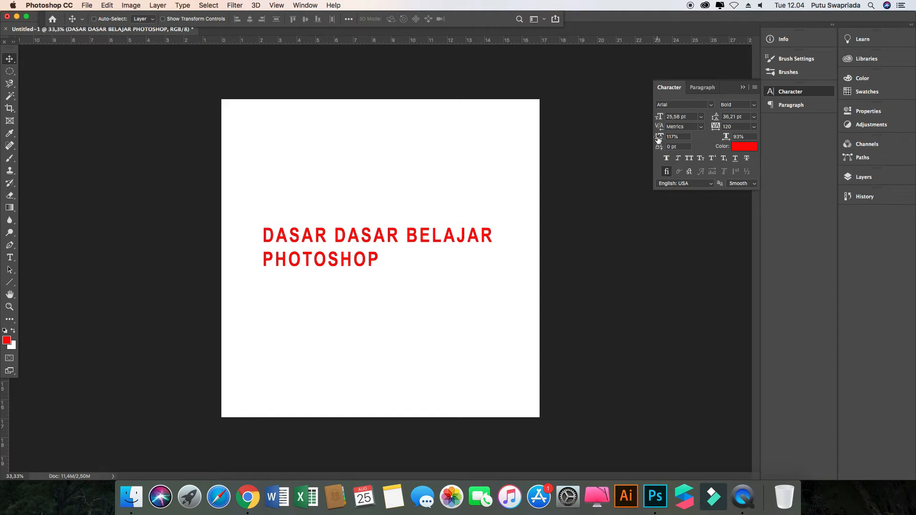
drag(658, 138, 657, 123)
click(675, 139)
text(110)
click(728, 137)
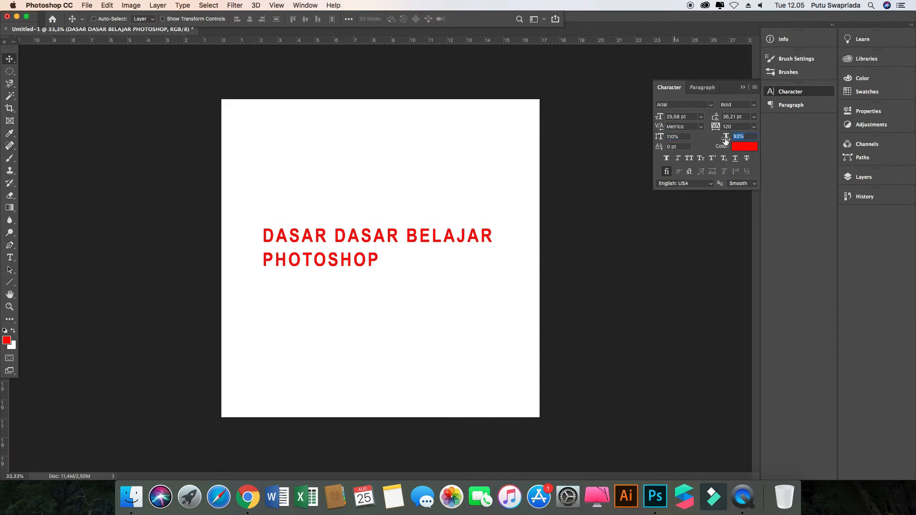
mouse_move(724, 138)
mouse_down()
mouse_move(753, 138)
mouse_move(727, 139)
mouse_up()
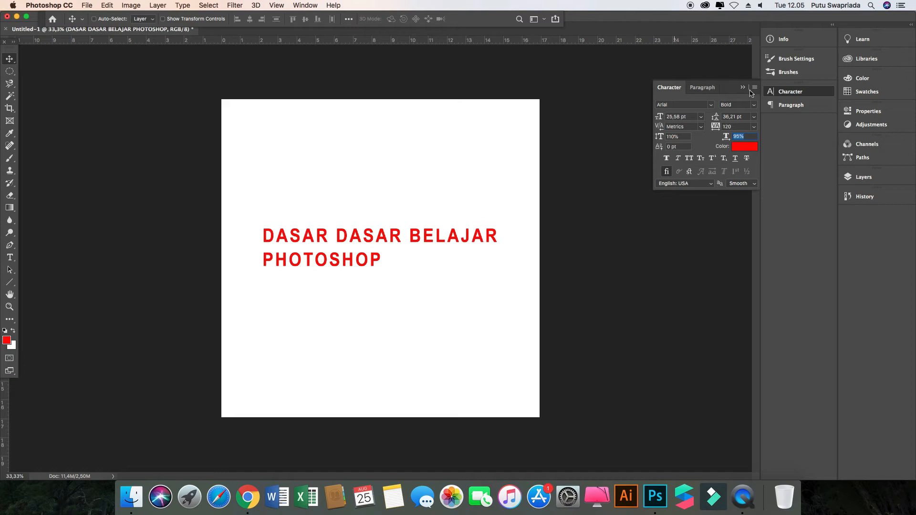
Try centre alignment on the text lines and move the text back to the middle of the canvas
click(789, 105)
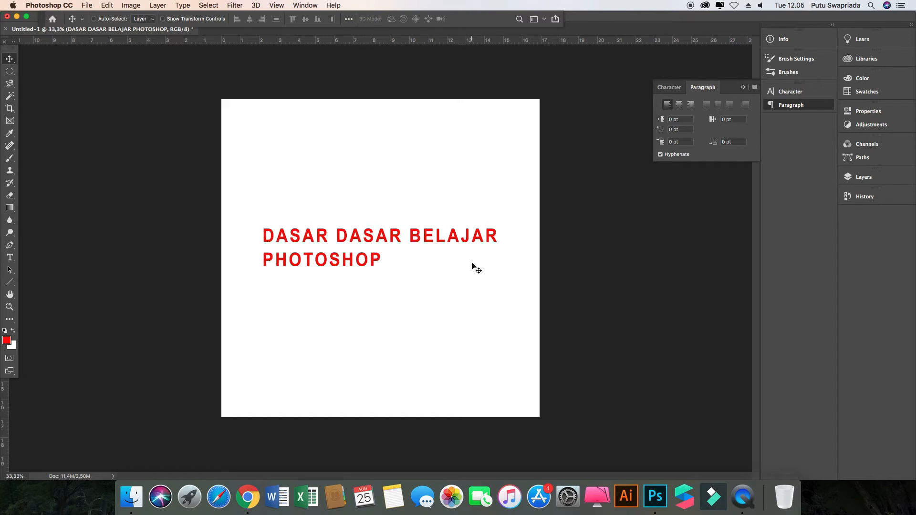
click(679, 105)
drag(357, 243, 468, 242)
Right-align the text lines, move the text near the canvas's right edge, and collapse the Paragraph settings
click(690, 104)
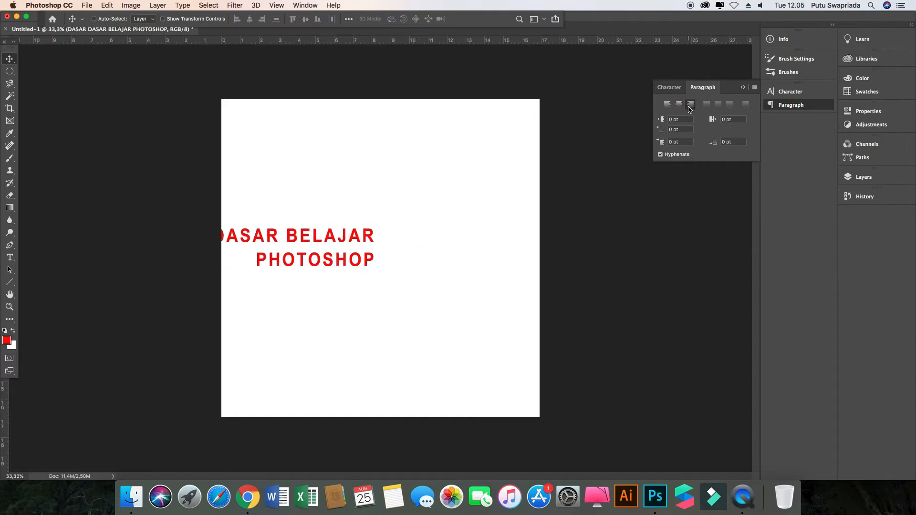
drag(310, 242, 465, 233)
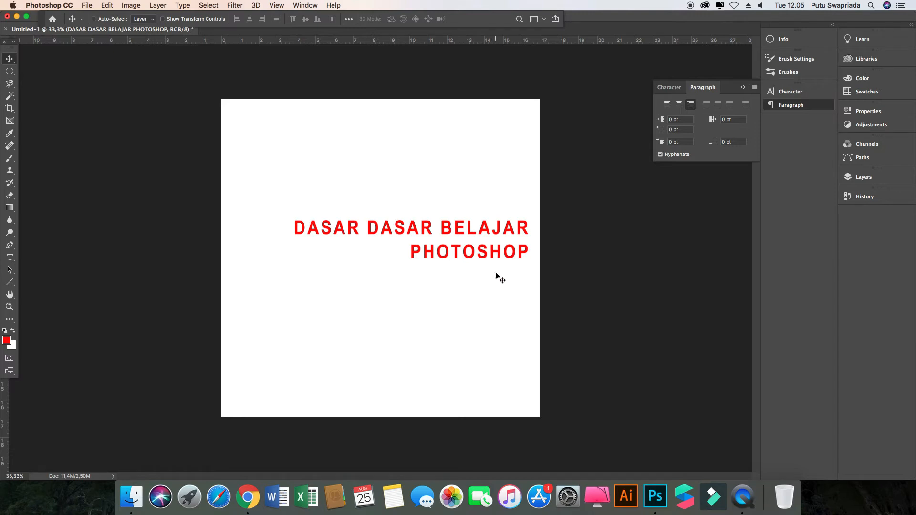
click(743, 87)
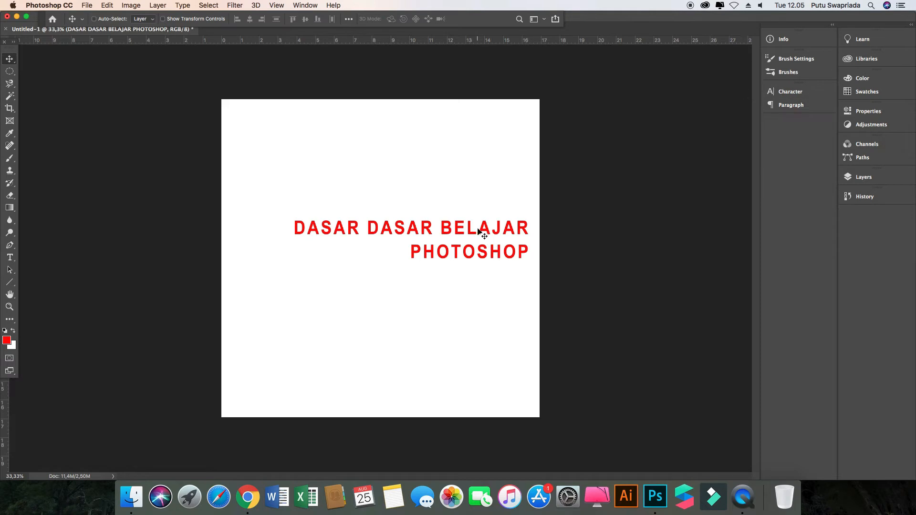
Move the text slightly down on the canvas and recolour all of it bright mint green with the Color settings
drag(475, 228, 473, 238)
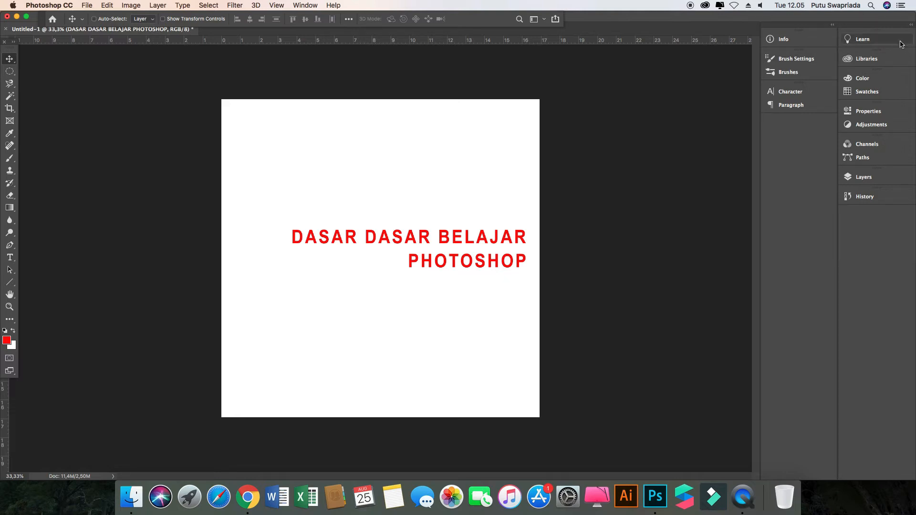
click(862, 78)
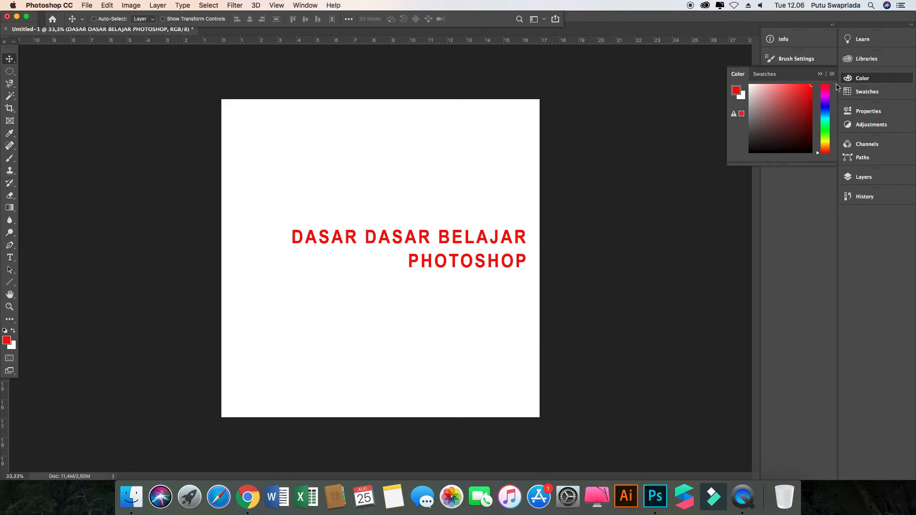
click(10, 257)
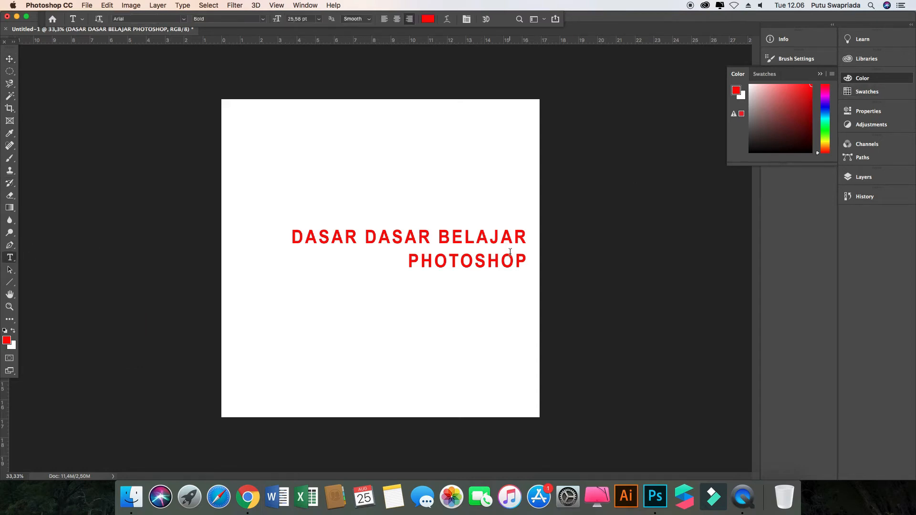
drag(528, 261, 238, 200)
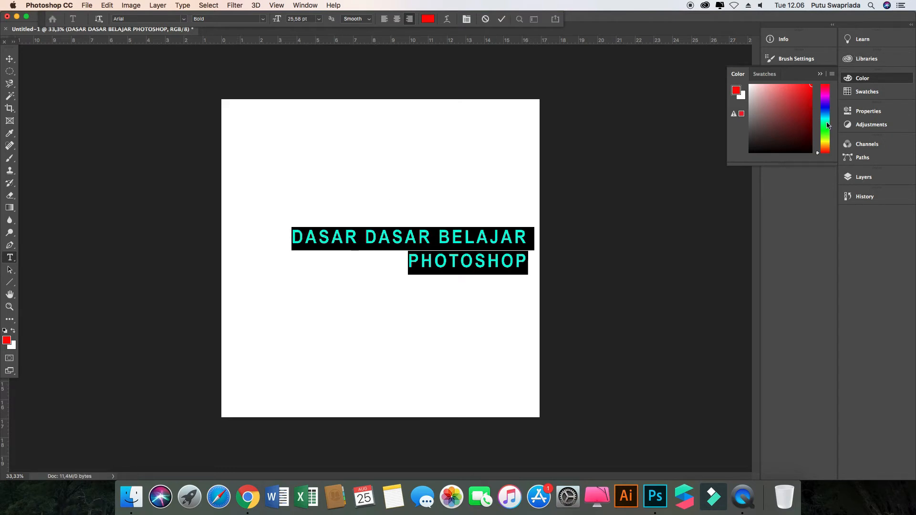
click(826, 123)
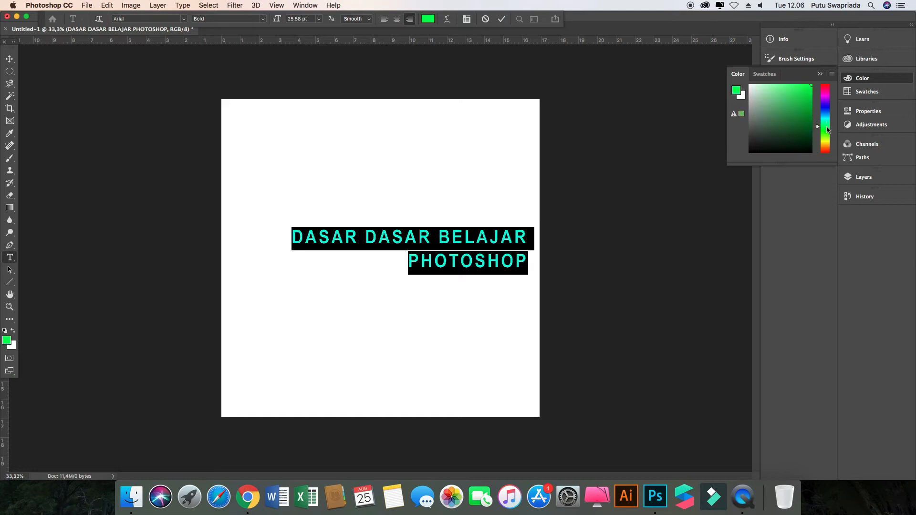
click(806, 96)
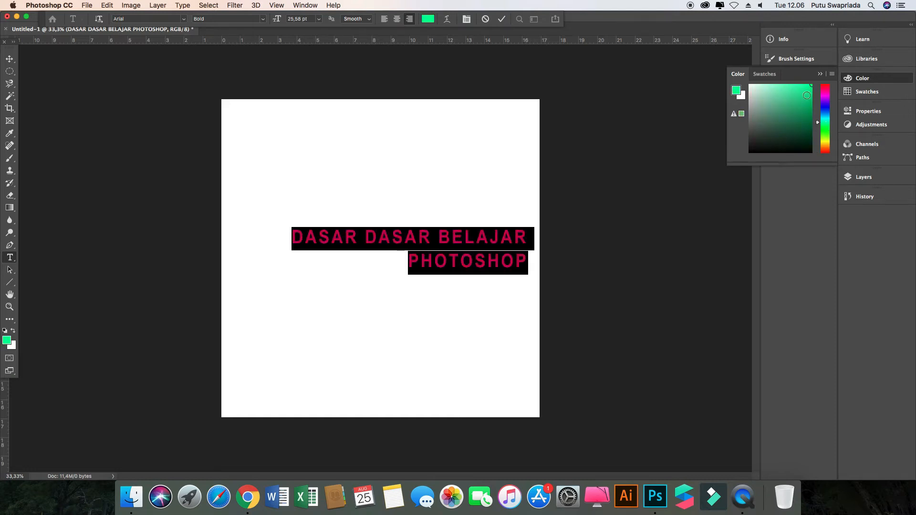
click(795, 98)
drag(799, 93, 804, 90)
drag(792, 103, 819, 83)
drag(801, 74, 743, 68)
drag(735, 64, 846, 68)
click(483, 149)
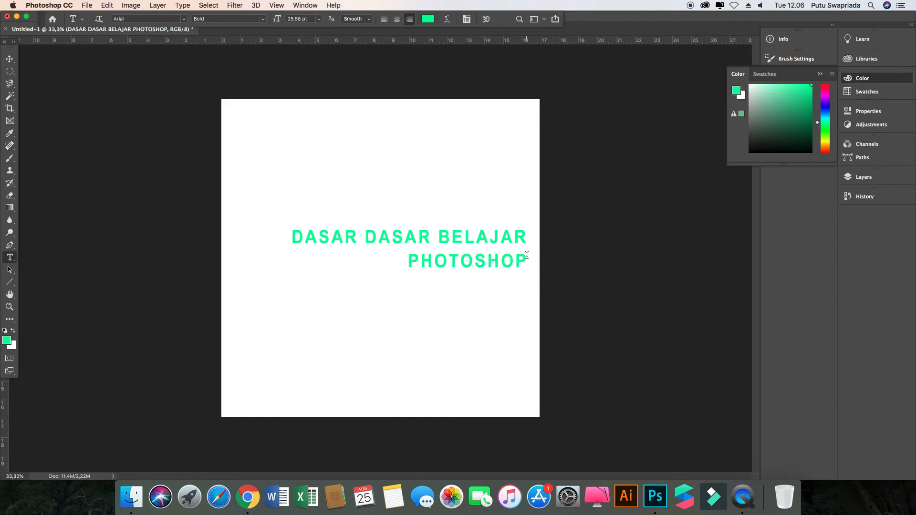
Select both text lines and recolour them a saturated blue using the hue and shade picker
drag(526, 258, 283, 188)
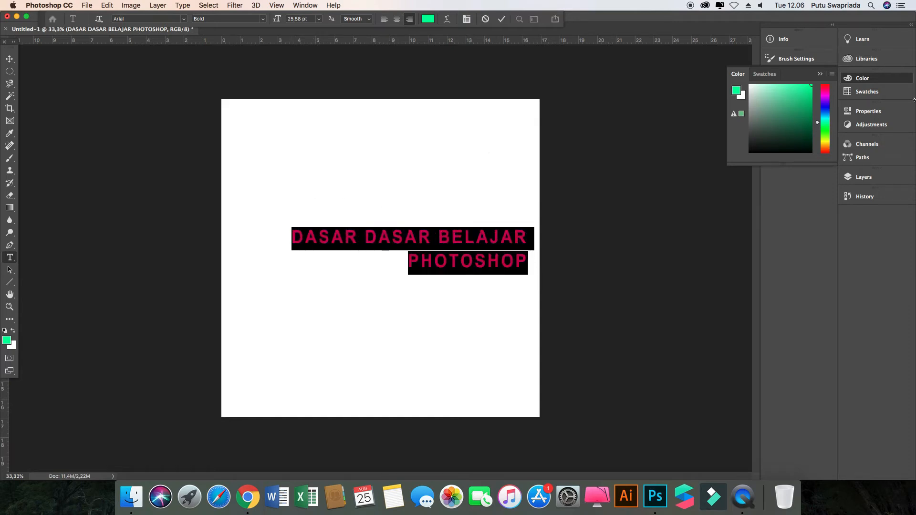
click(822, 104)
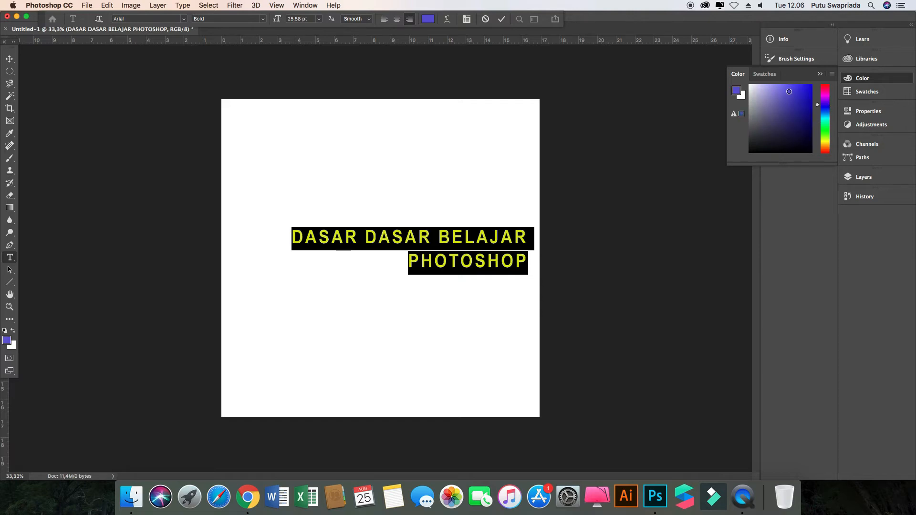
drag(806, 87, 816, 85)
click(491, 173)
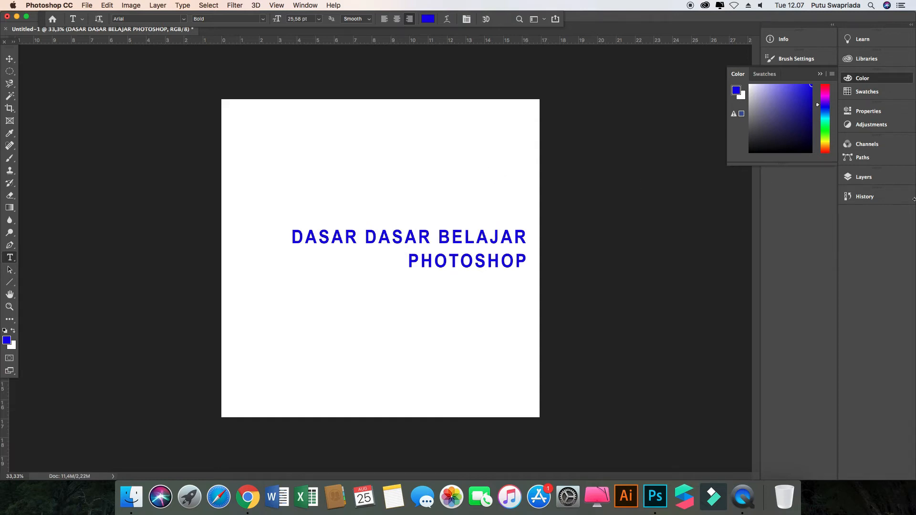
Show the Swatches and apply a light pink swatch to the whole text
click(863, 93)
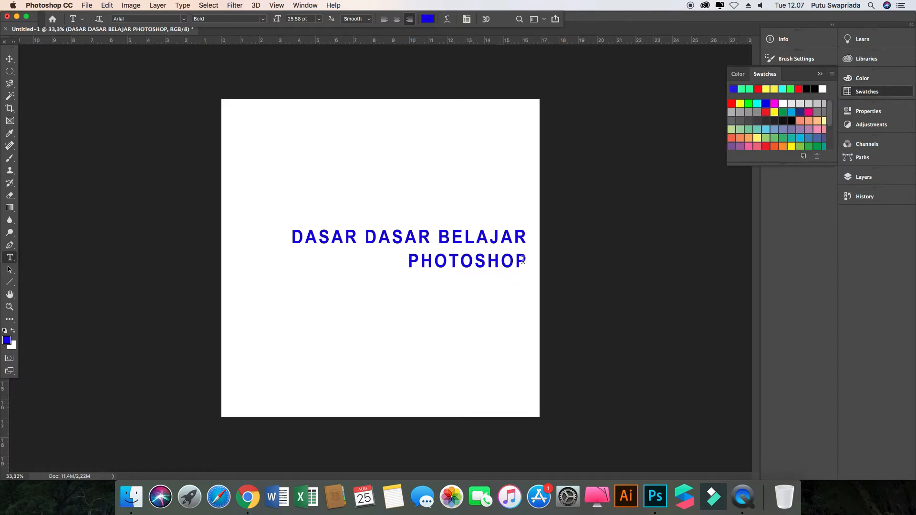
drag(527, 259, 263, 208)
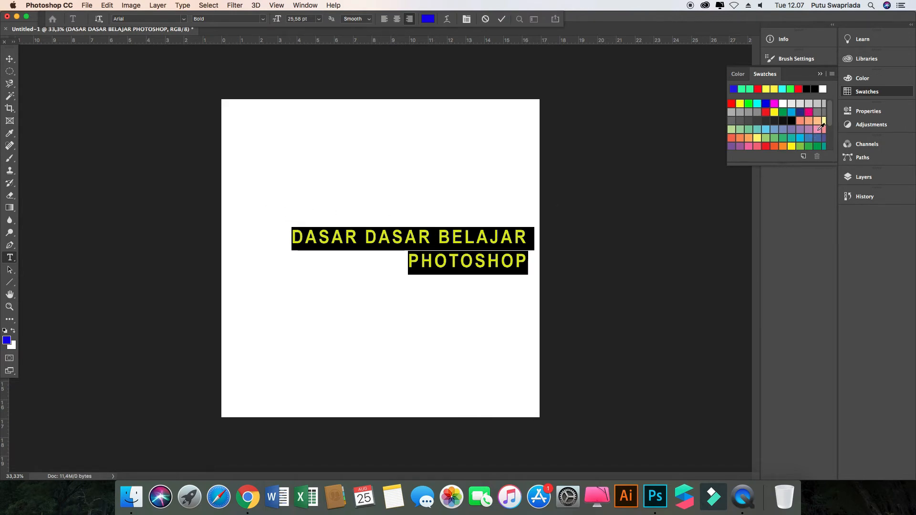
click(818, 129)
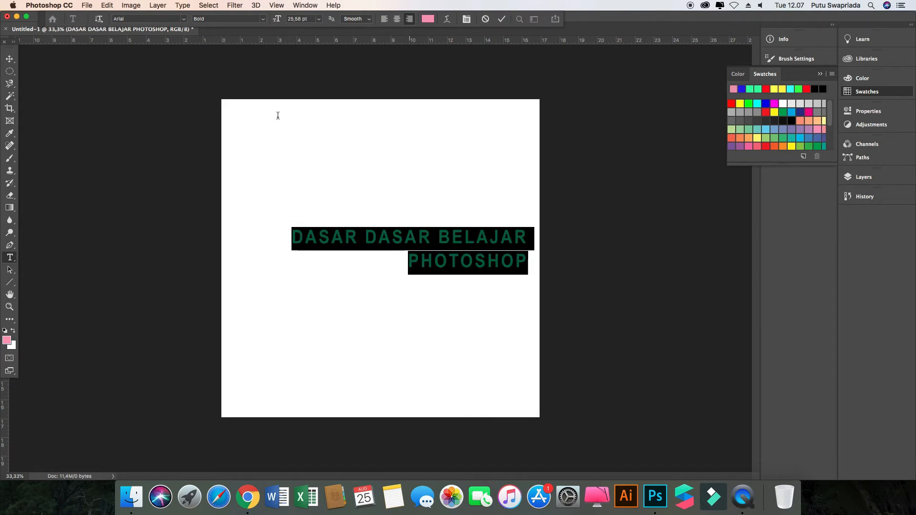
click(344, 253)
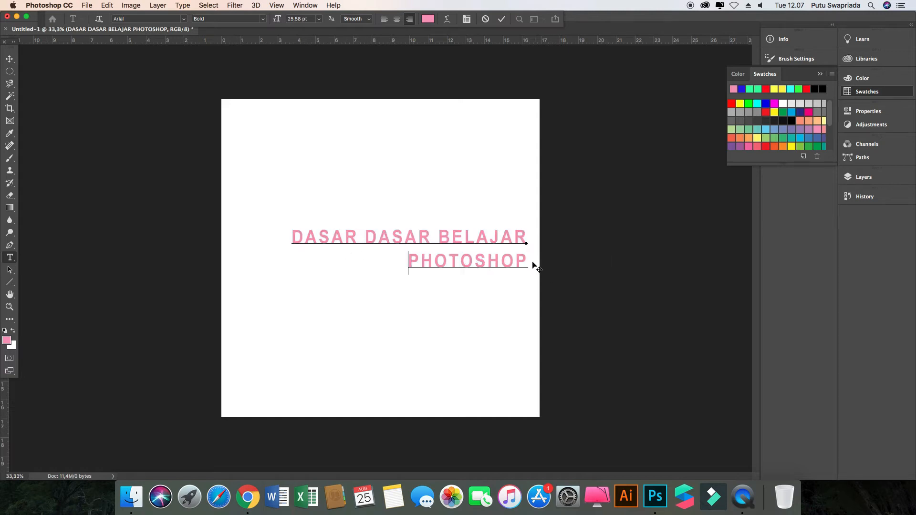
Reselect both text lines and recolour them with the dark magenta-pink swatch
drag(526, 260, 286, 185)
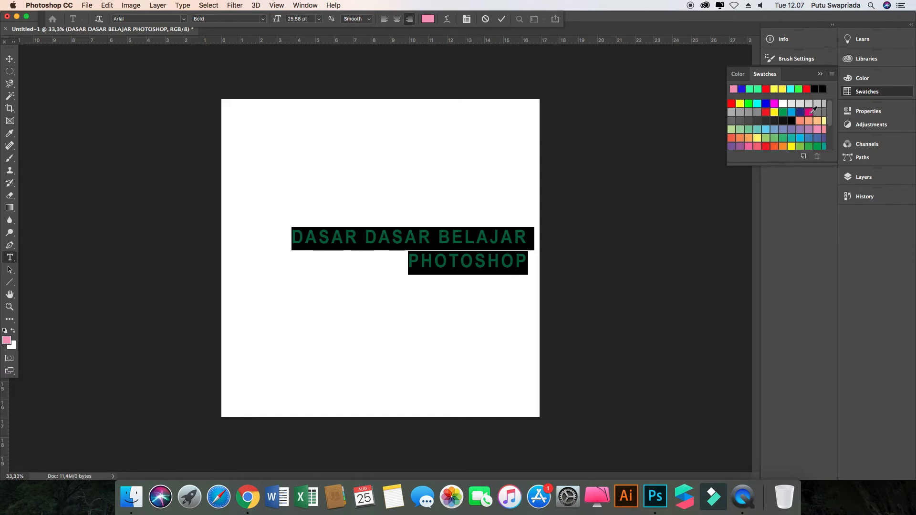
click(809, 112)
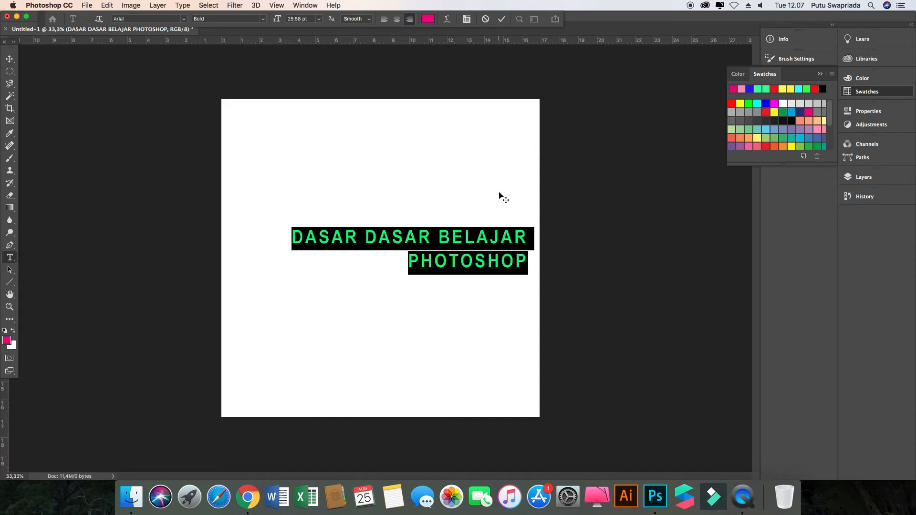
click(393, 270)
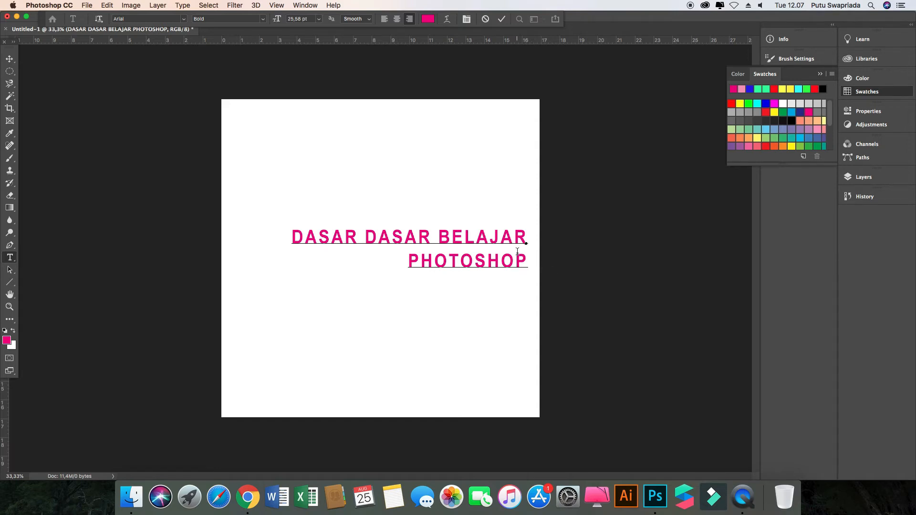
Add a Curves adjustment layer above the text and pull the RGB curve's midpoint strongly upward to brighten the colours
click(871, 124)
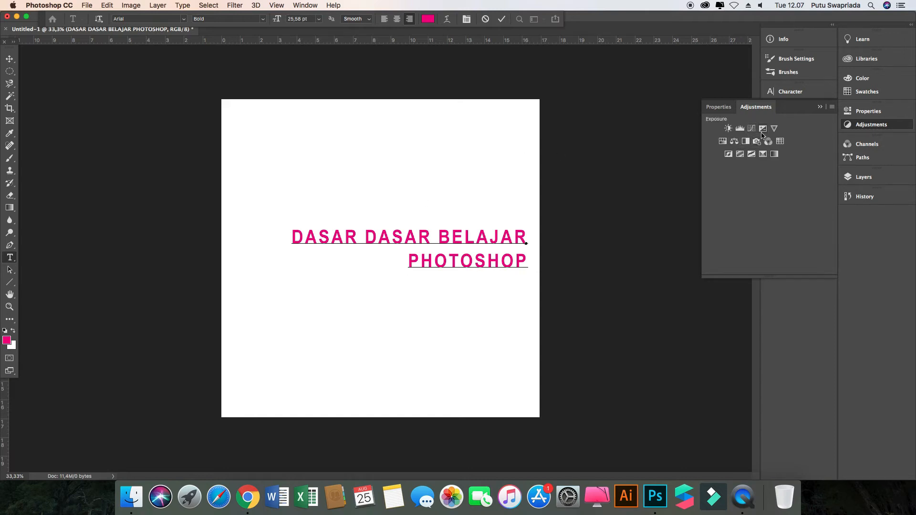
click(10, 59)
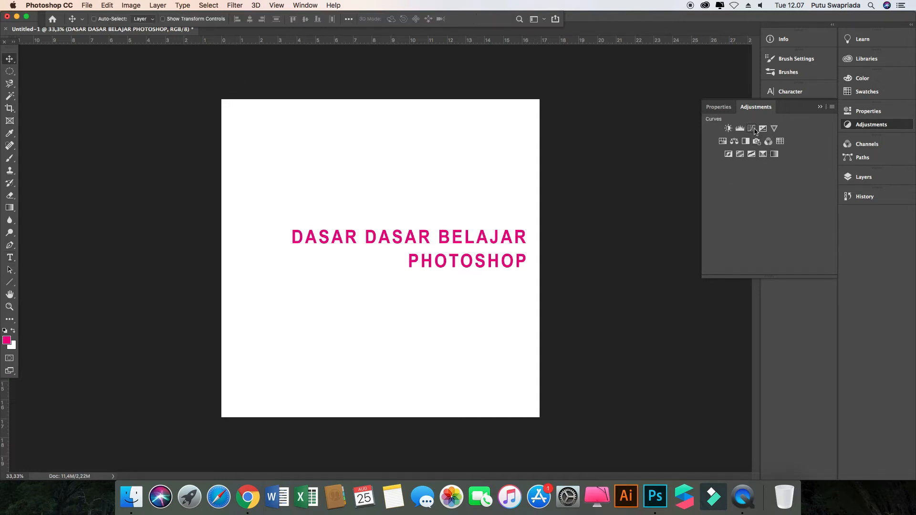
click(753, 129)
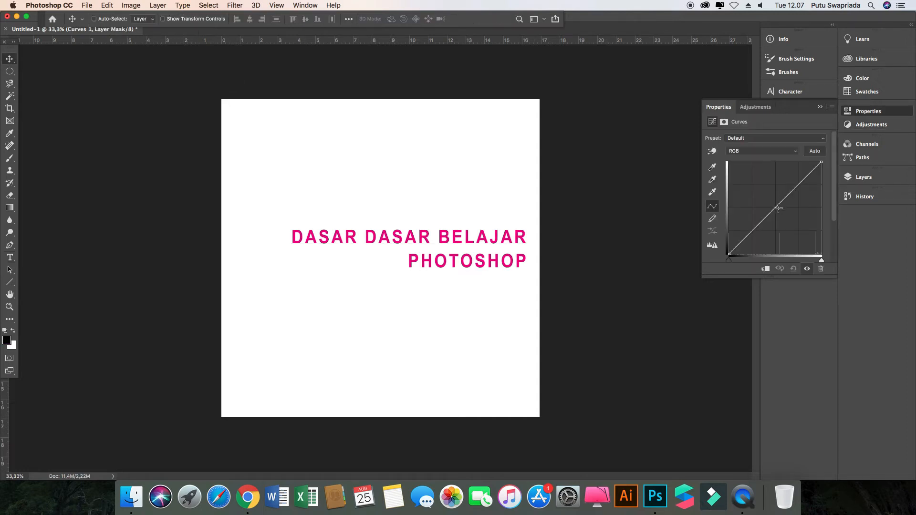
drag(777, 207, 752, 199)
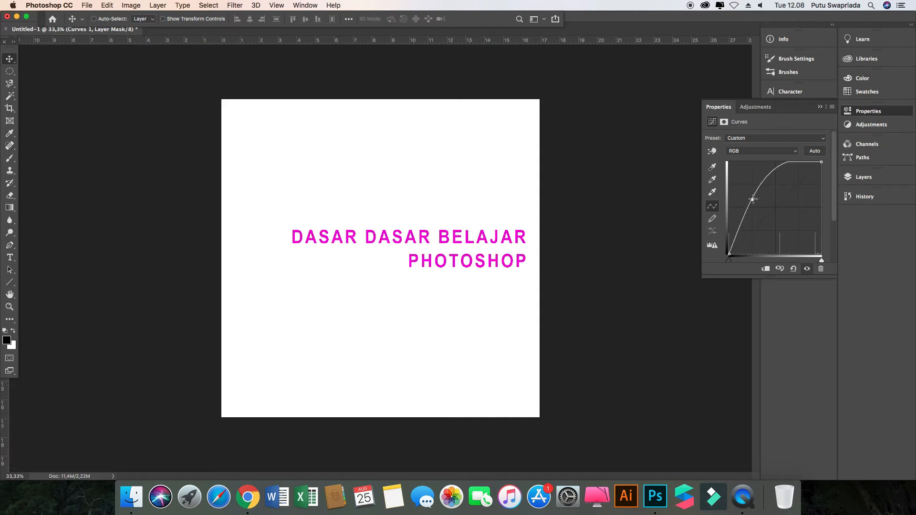
Compare the list of available adjustments with the Curves layer's properties, and collapse the settings
click(870, 125)
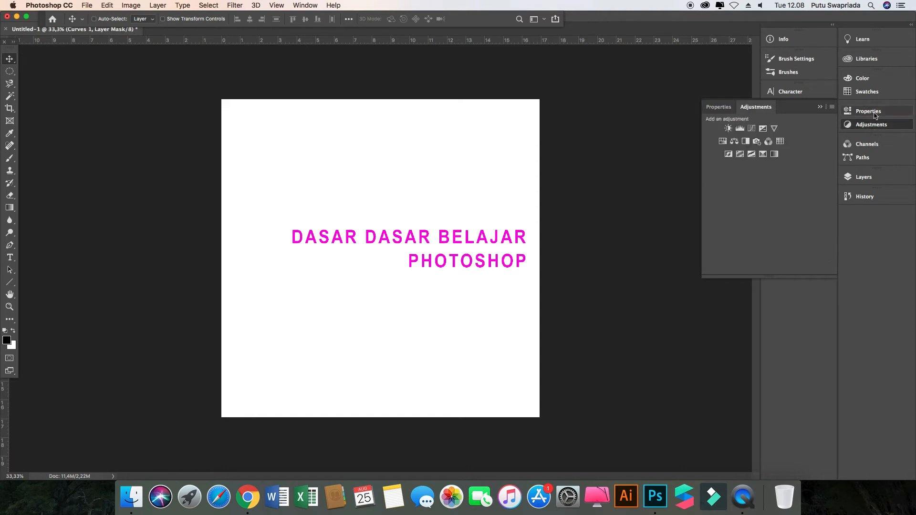
click(875, 112)
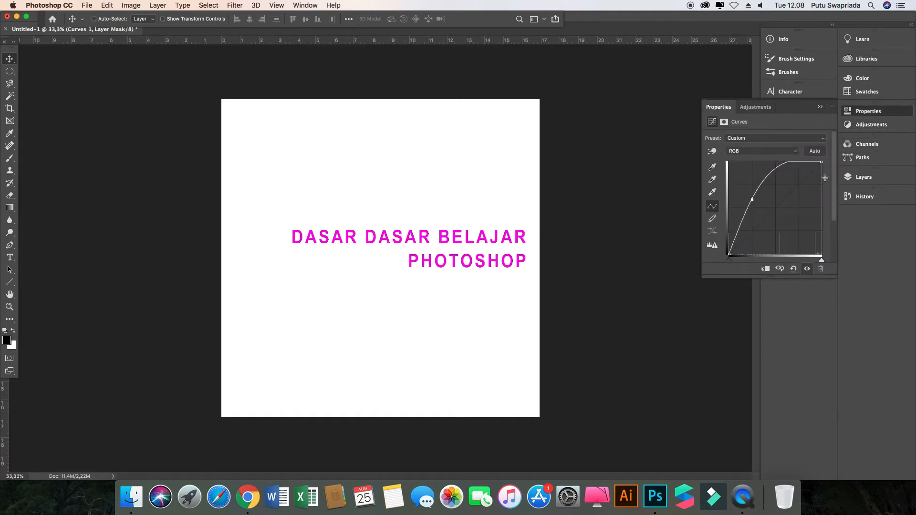
click(821, 107)
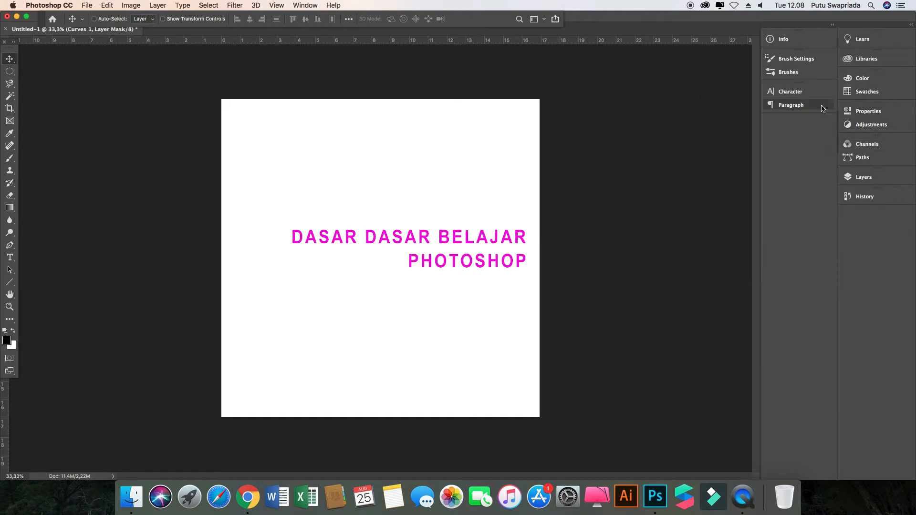
click(877, 113)
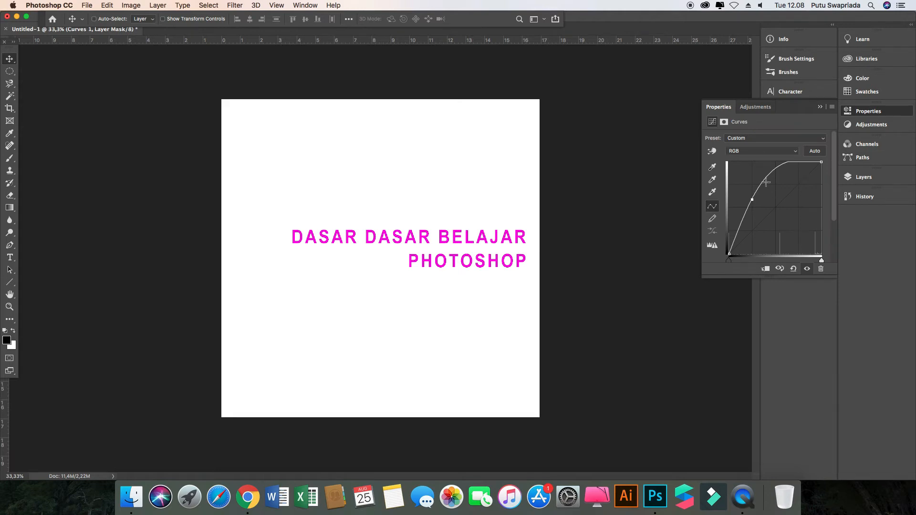
click(756, 108)
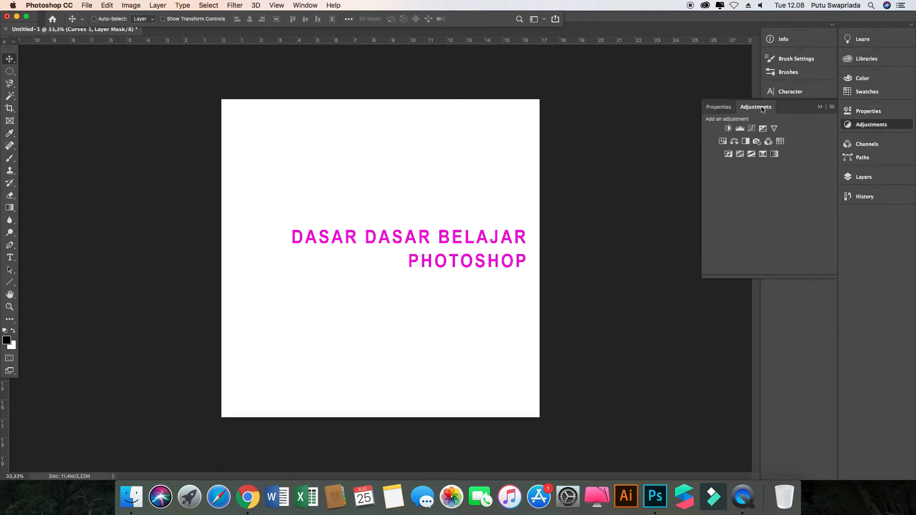
click(877, 111)
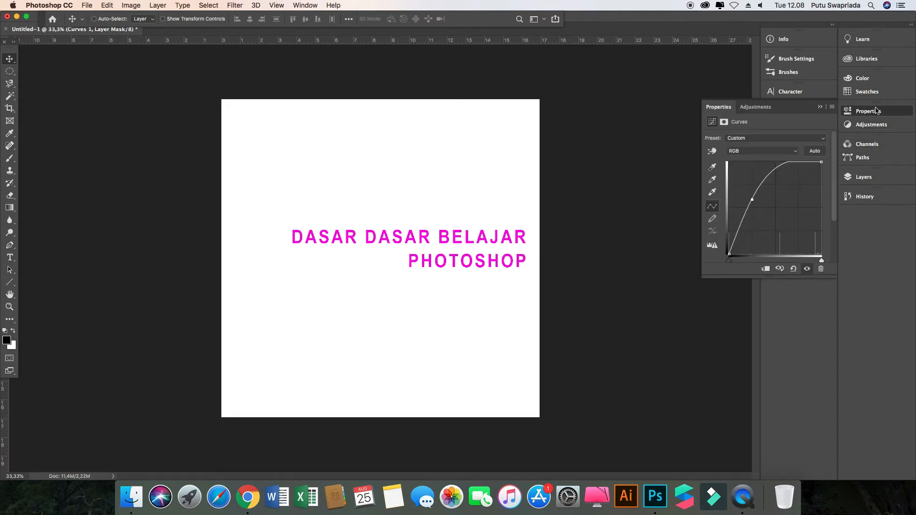
click(820, 109)
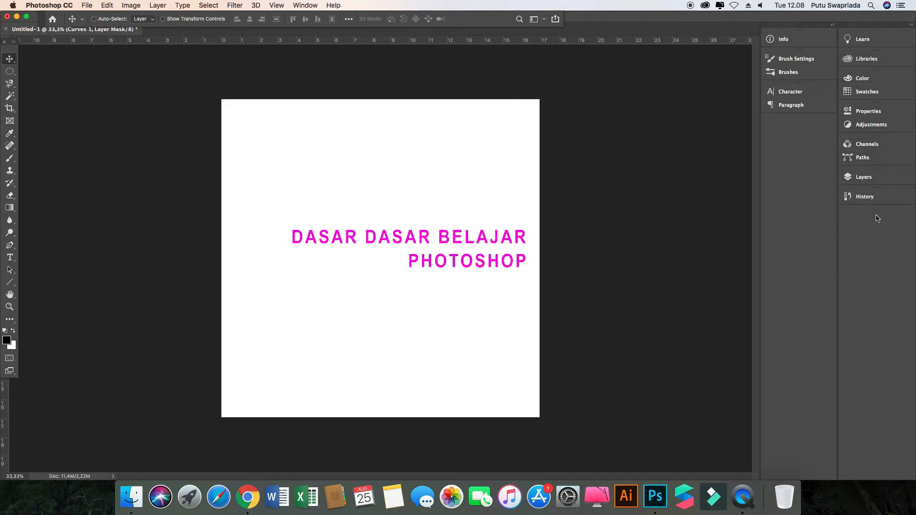
Show the layer list and open the image mask blue done.jpg from the Downloads folder
click(871, 179)
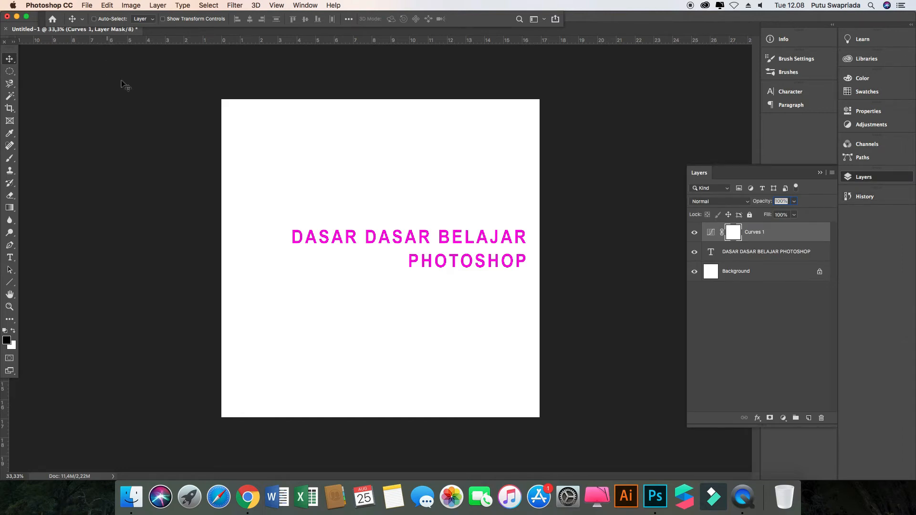
click(91, 6)
click(95, 32)
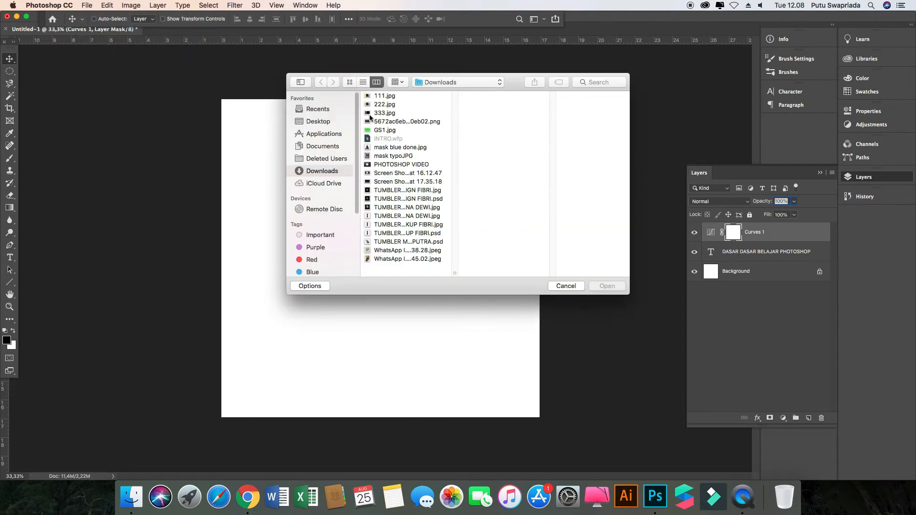
click(407, 148)
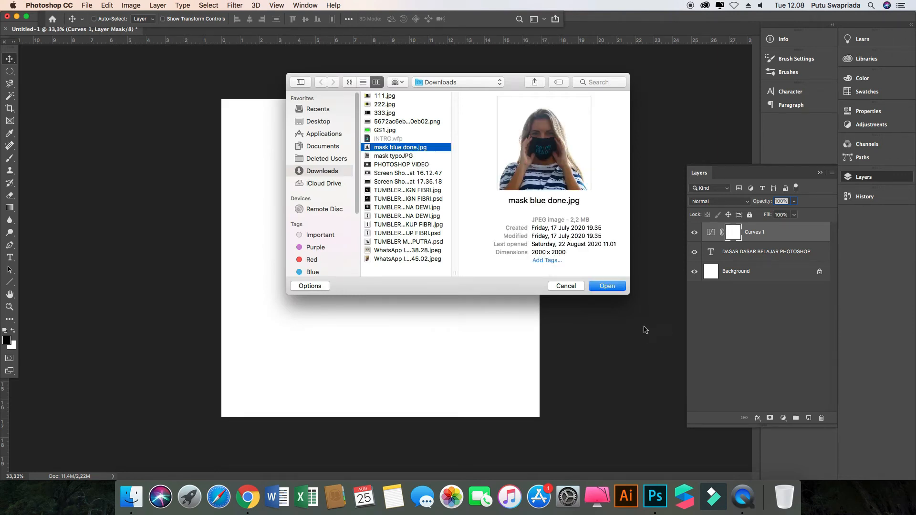
click(611, 287)
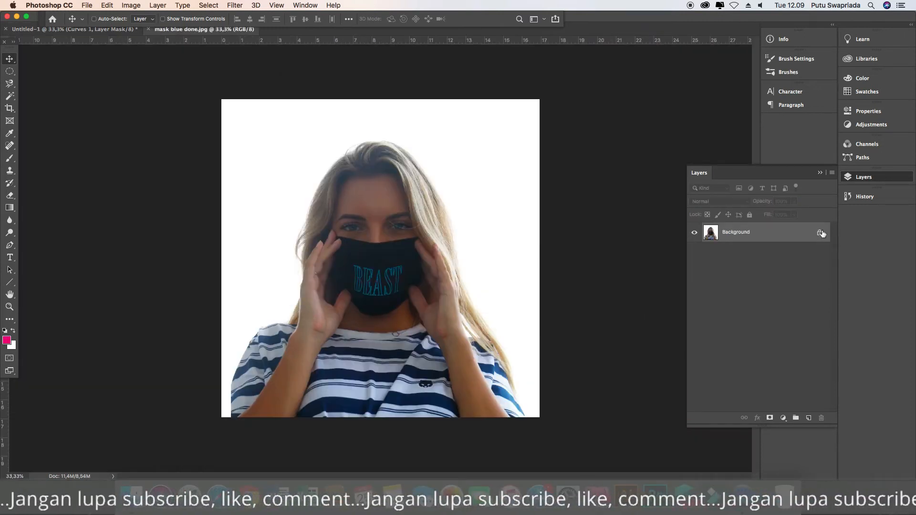
Unlock the photo's Background layer and copy it into the Untitled-1 document, placed near the middle of the canvas
click(820, 232)
drag(419, 227, 95, 34)
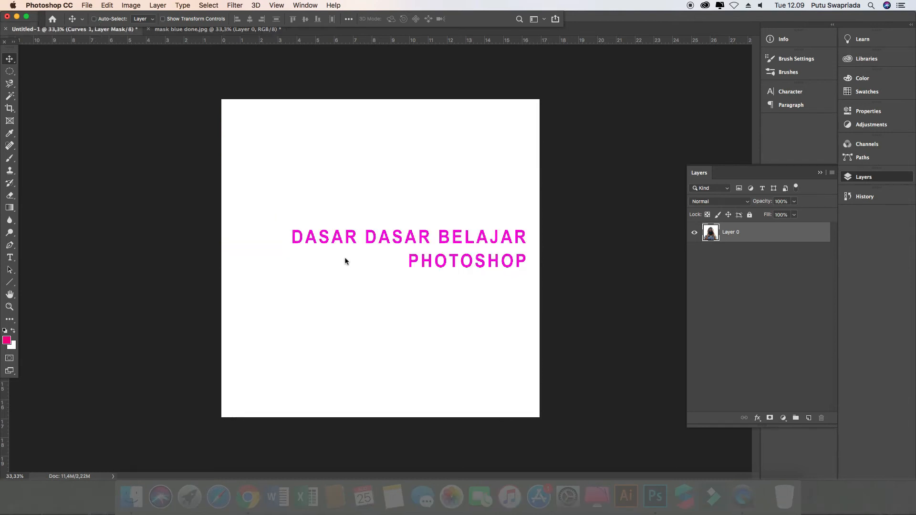
drag(344, 261, 451, 260)
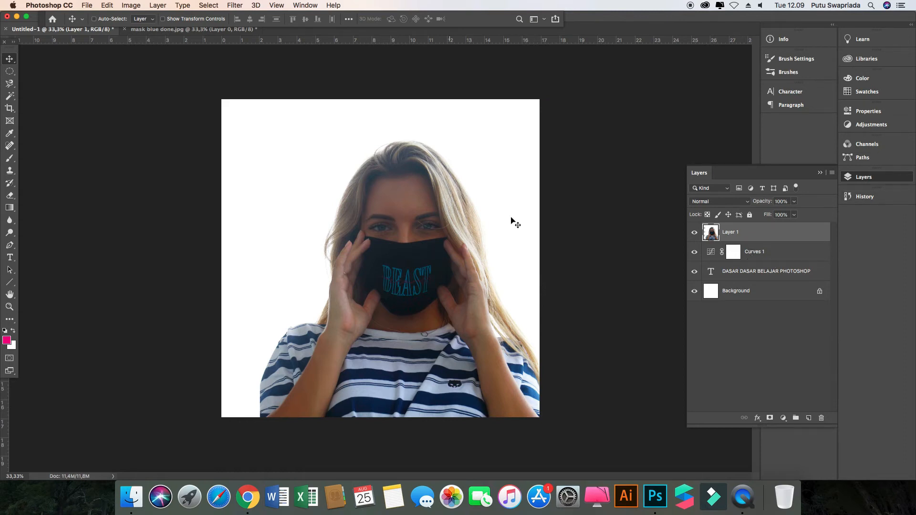
drag(465, 253, 431, 258)
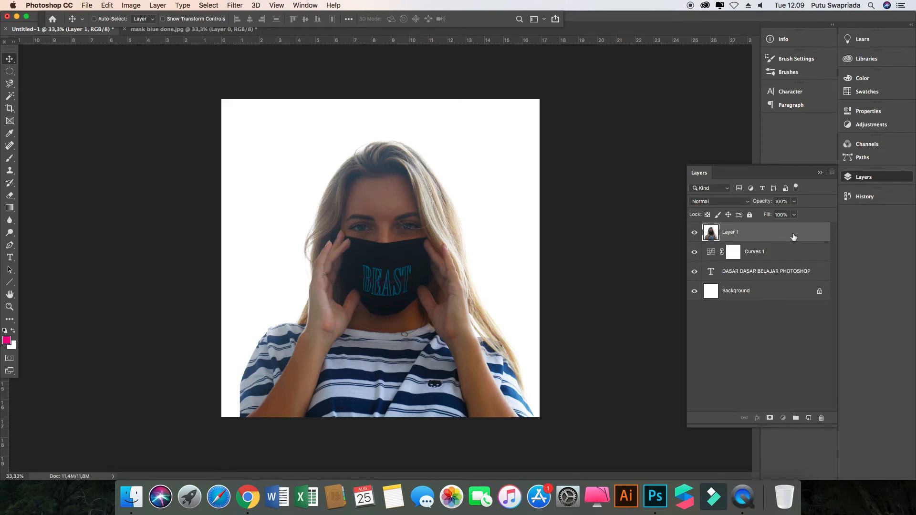
Move the photo layer below the DASAR DASAR BELAJAR PHOTOSHOP text layer, directly above the Background
drag(793, 237, 791, 282)
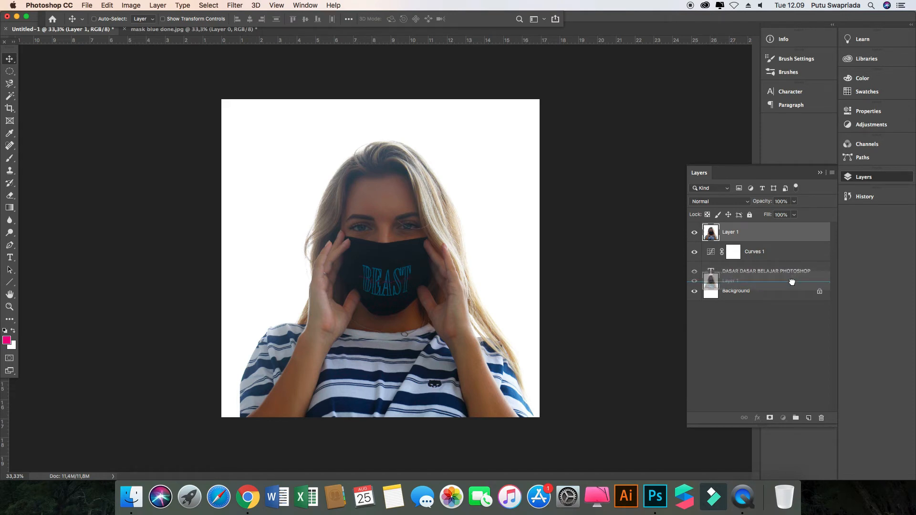
drag(791, 282, 791, 284)
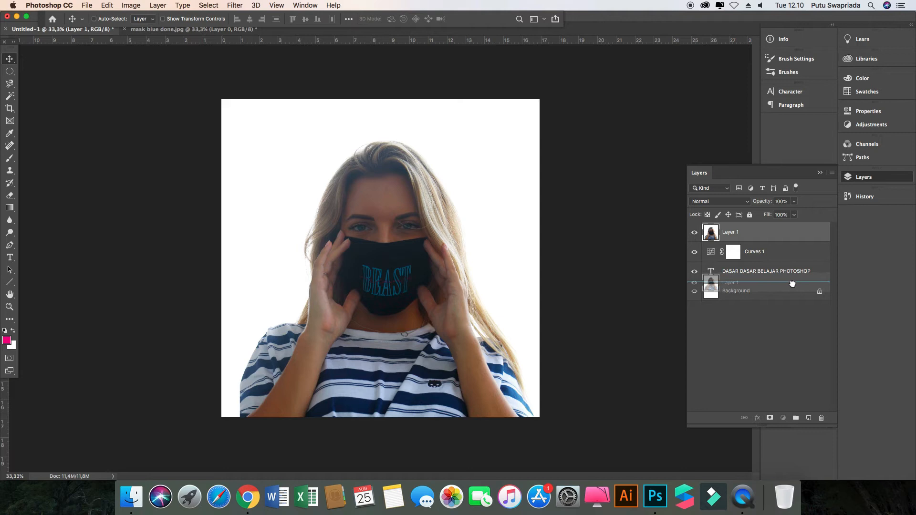
drag(792, 284, 793, 285)
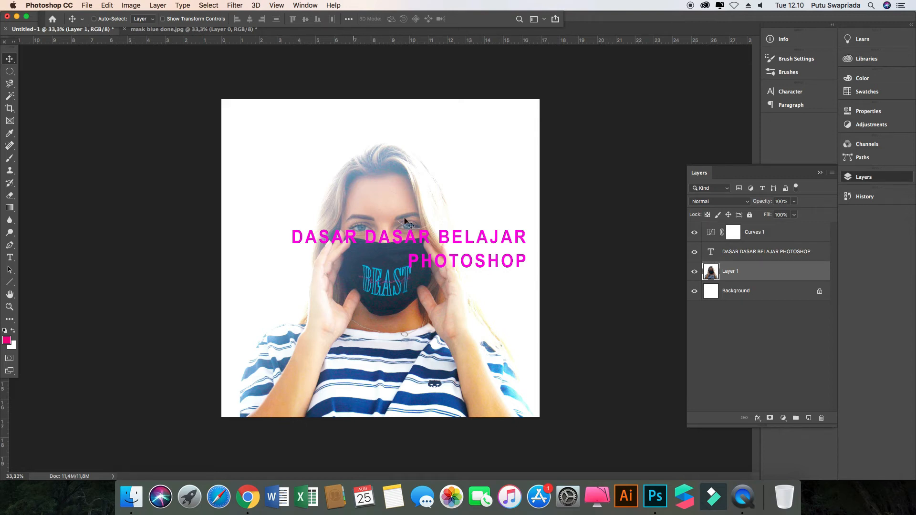
Add a second Curves adjustment layer directly above the photo, pull the RGB curve's midpoint downward to darken it, and collapse the settings
click(881, 124)
click(751, 128)
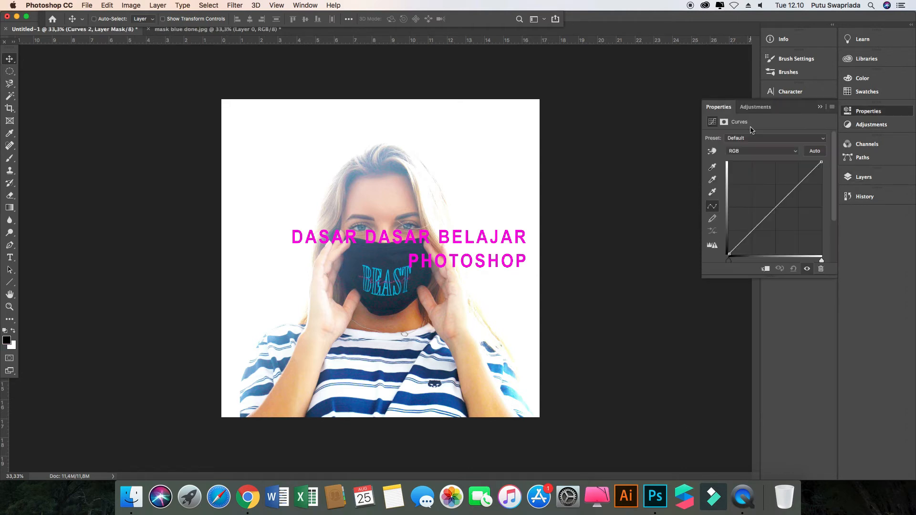
click(774, 211)
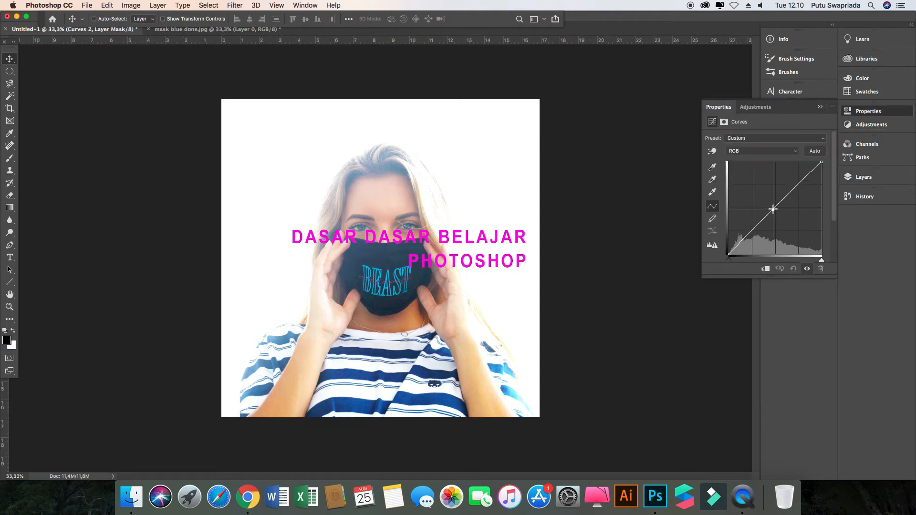
drag(773, 208, 782, 220)
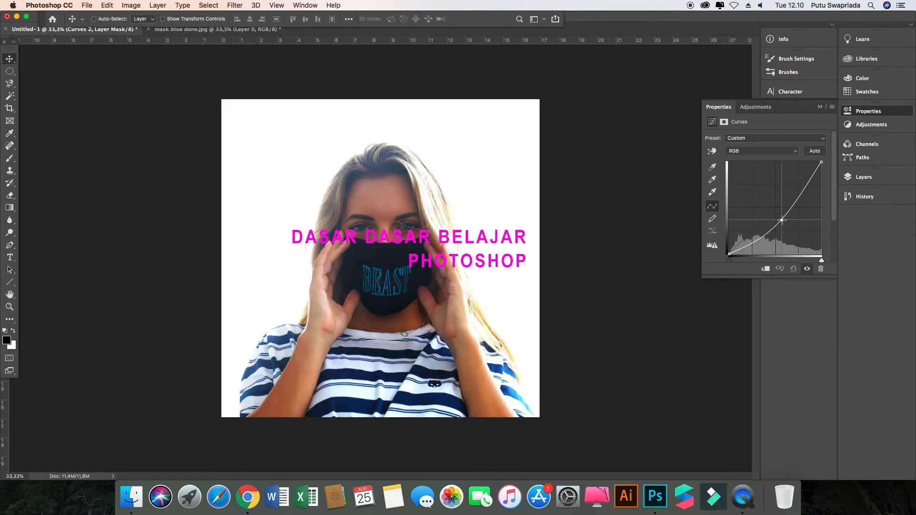
click(821, 107)
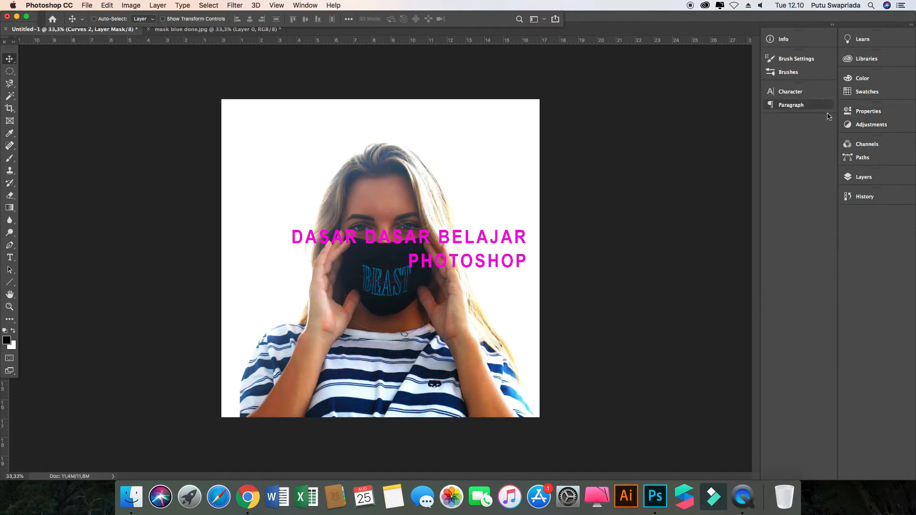
Show the layer list and toggle the visibility of the photo layer and the text layer off and on to compare them
click(863, 177)
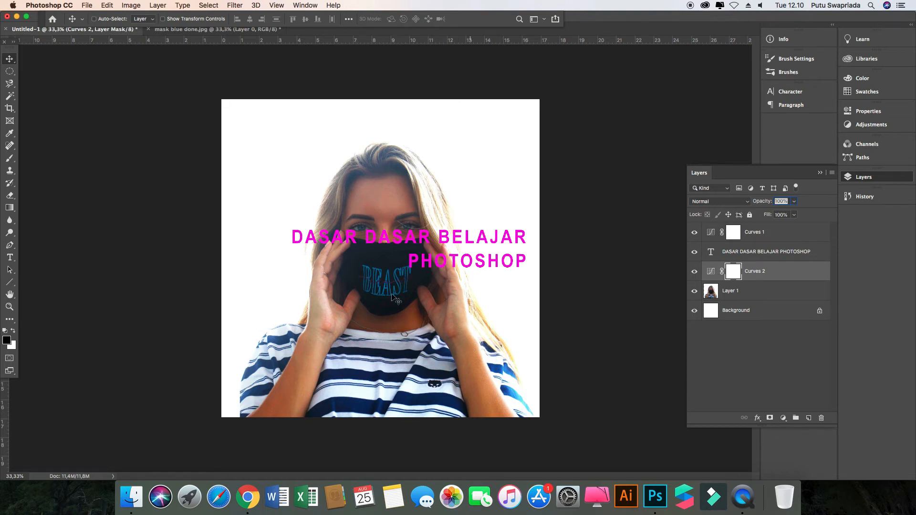
click(695, 291)
click(694, 292)
click(694, 296)
click(695, 294)
click(695, 295)
click(695, 295)
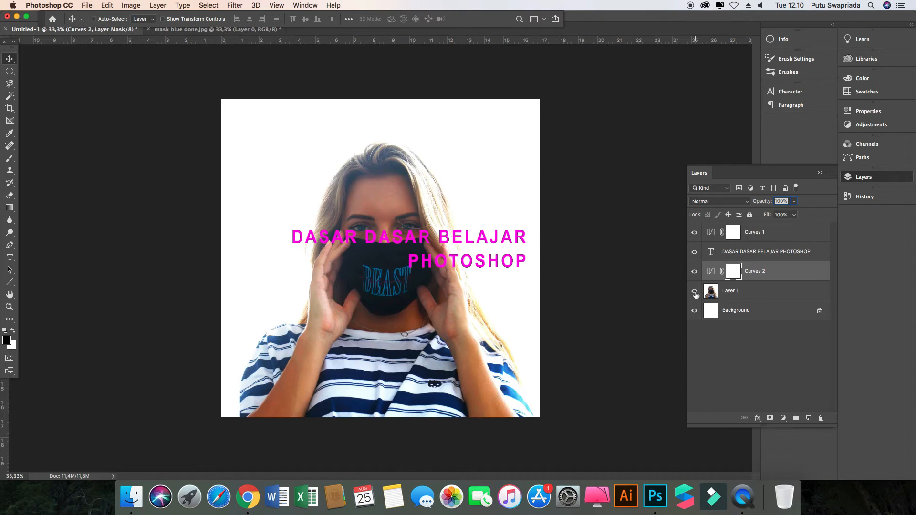
click(694, 252)
click(694, 252)
Delete the DASAR DASAR BELAJAR PHOTOSHOP text layer and undo the deletion
click(798, 255)
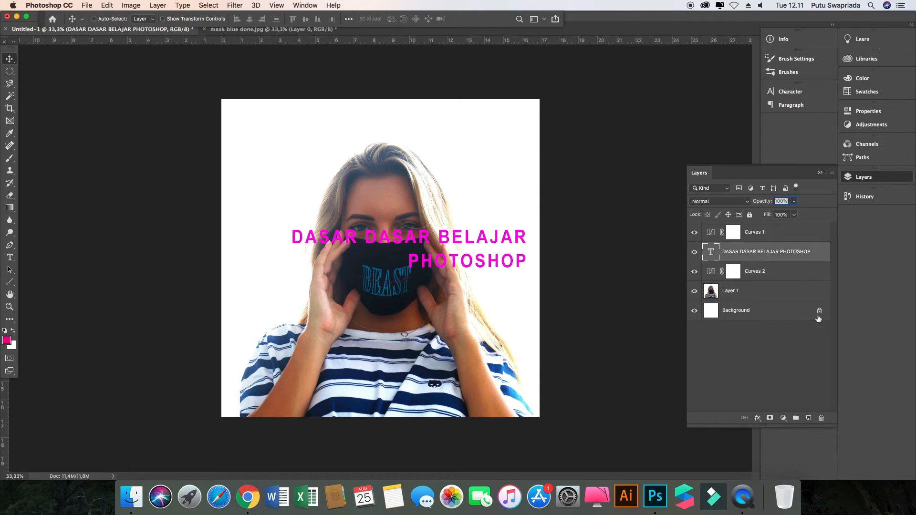
click(821, 418)
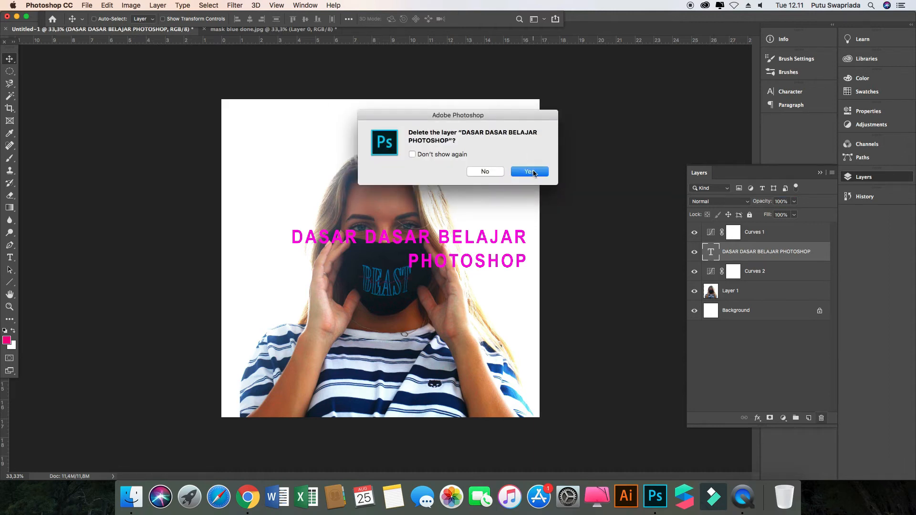
click(531, 172)
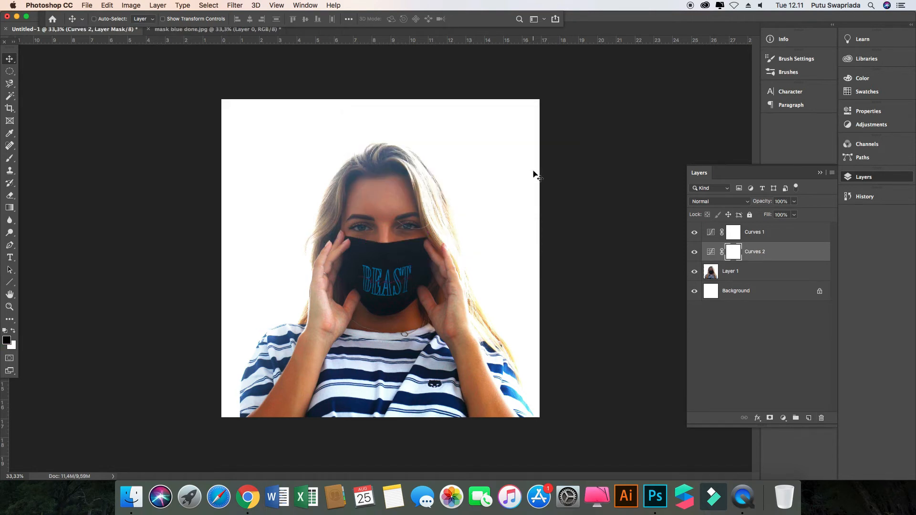
key(super+z)
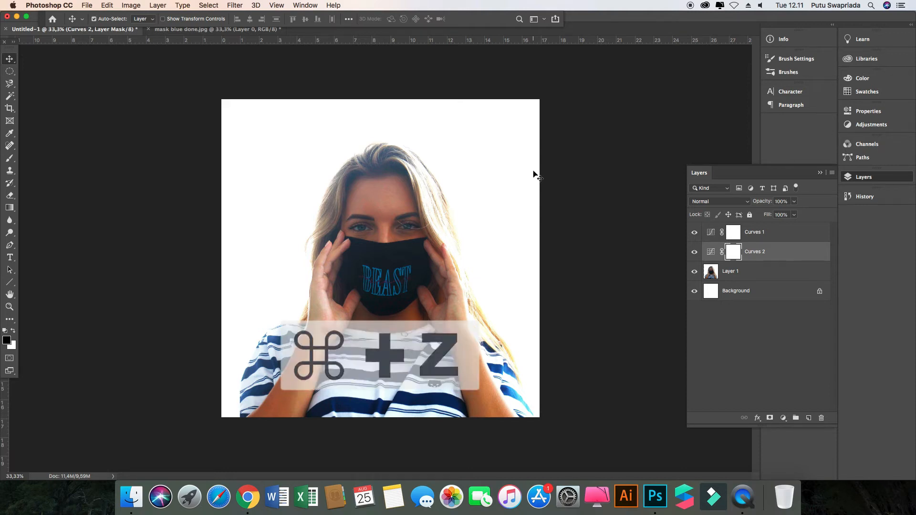
key(super+z)
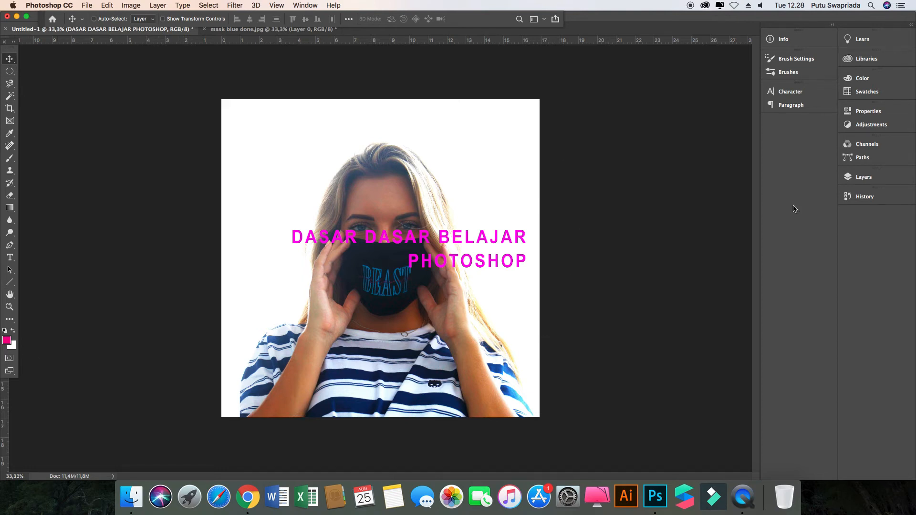
Delete the DASAR DASAR BELAJAR PHOTOSHOP text layer from the layer list
click(881, 178)
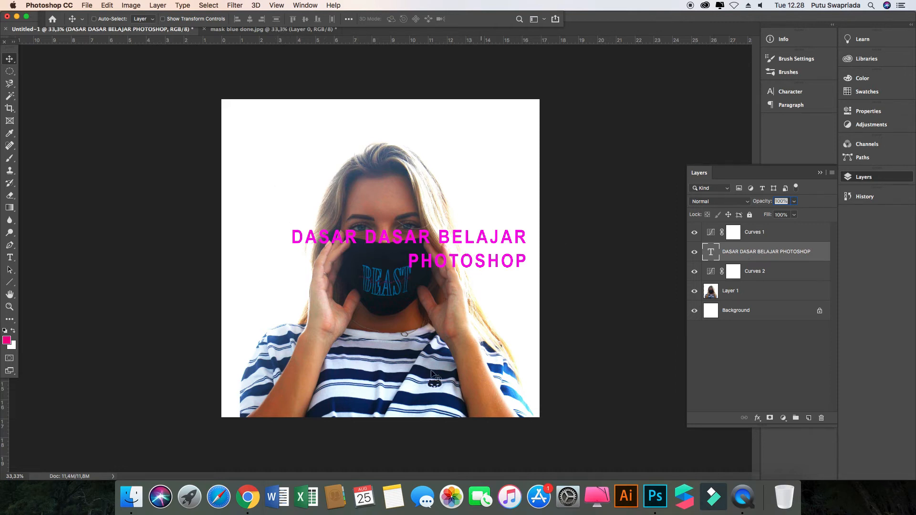
click(821, 418)
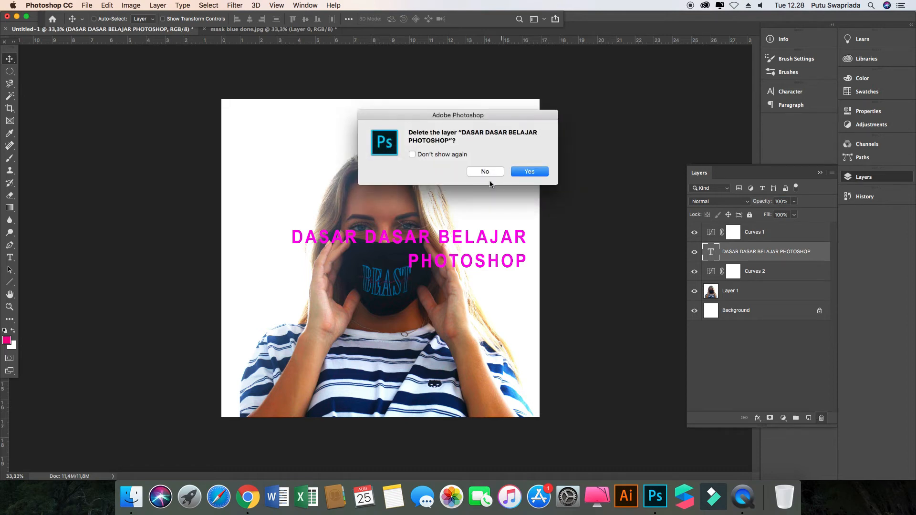
click(524, 172)
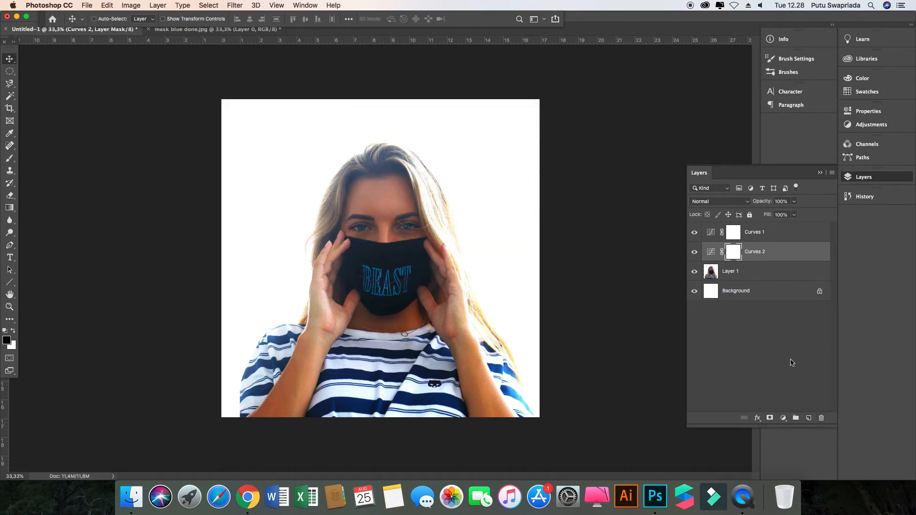
Delete the layer mask of Curves 2 and remove that adjustment layer
click(820, 418)
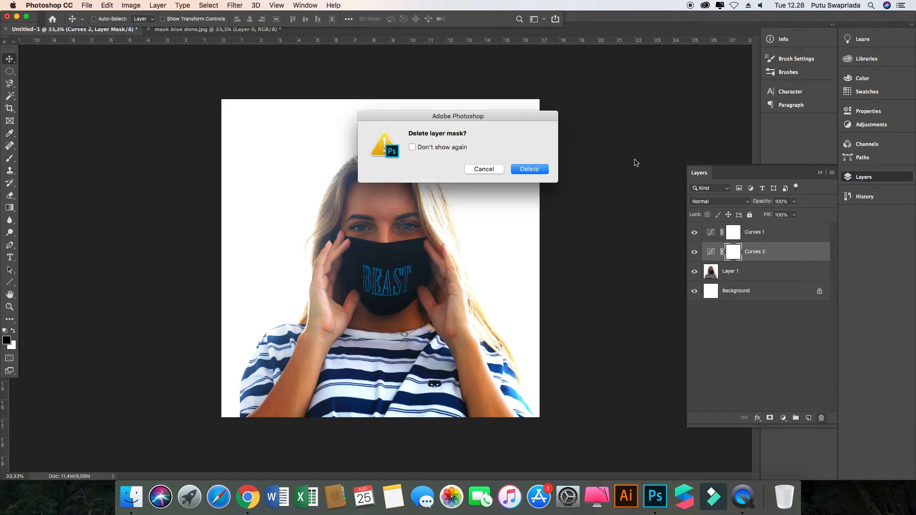
click(545, 169)
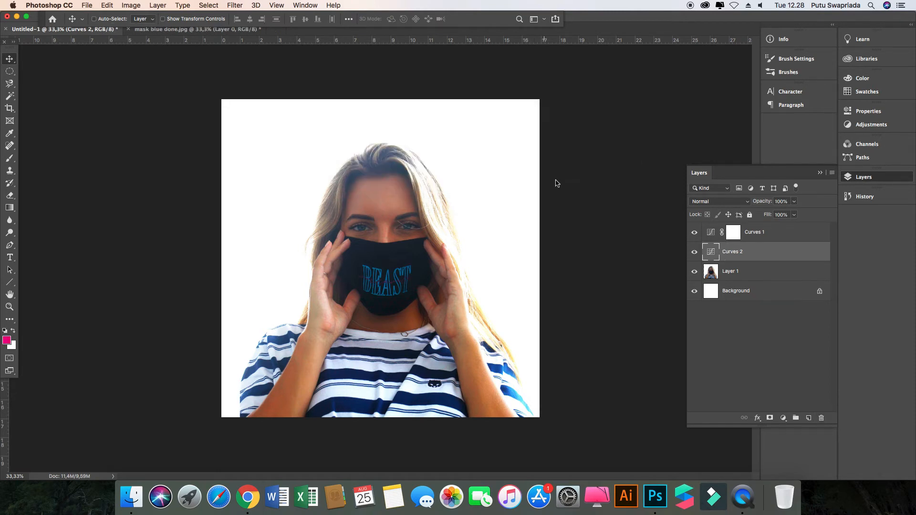
click(820, 418)
click(525, 170)
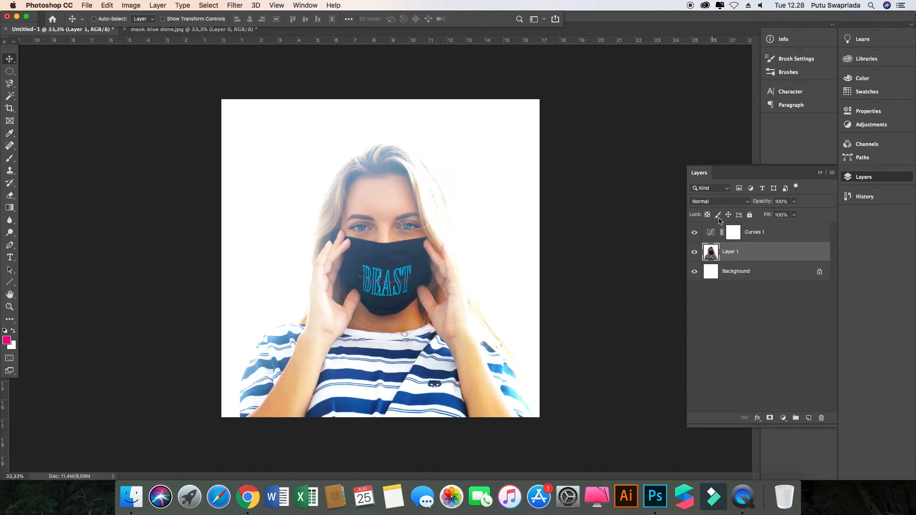
Delete the layer mask of Curves 1 and remove that adjustment layer, leaving only the photo and the Background
click(736, 232)
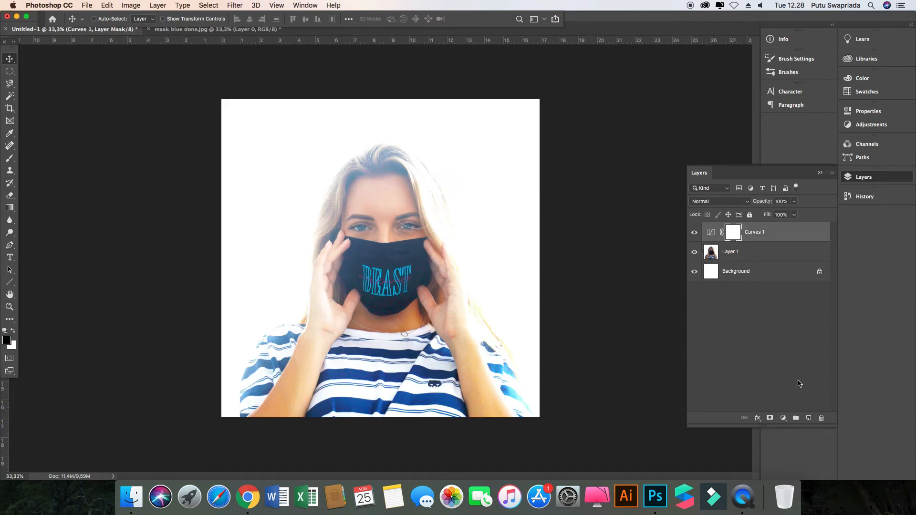
click(821, 417)
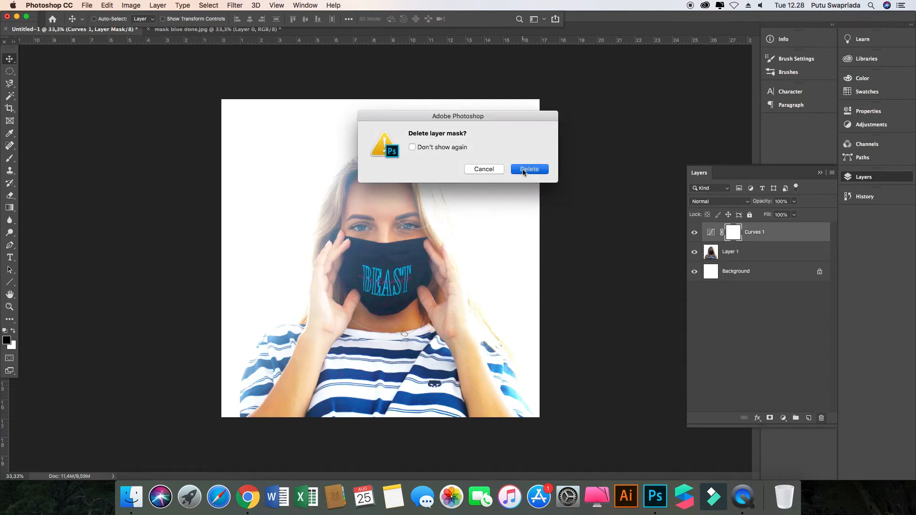
click(525, 169)
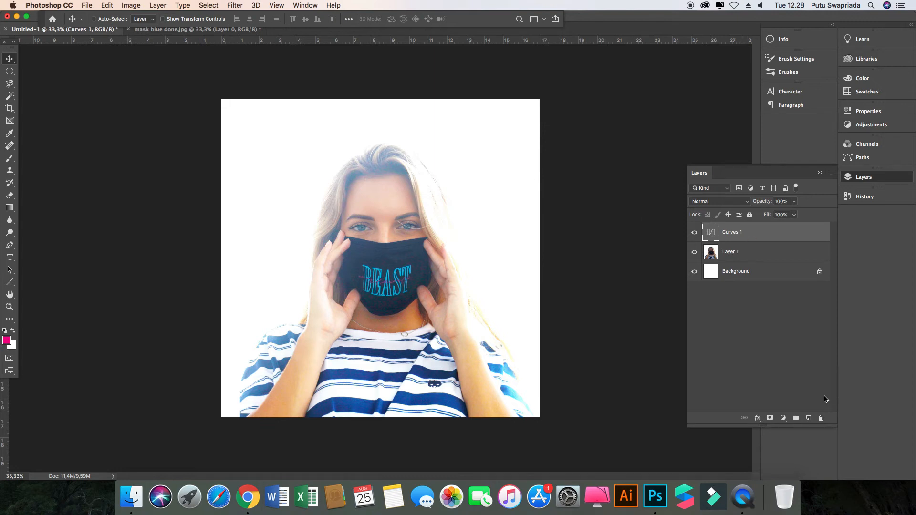
click(821, 418)
click(531, 170)
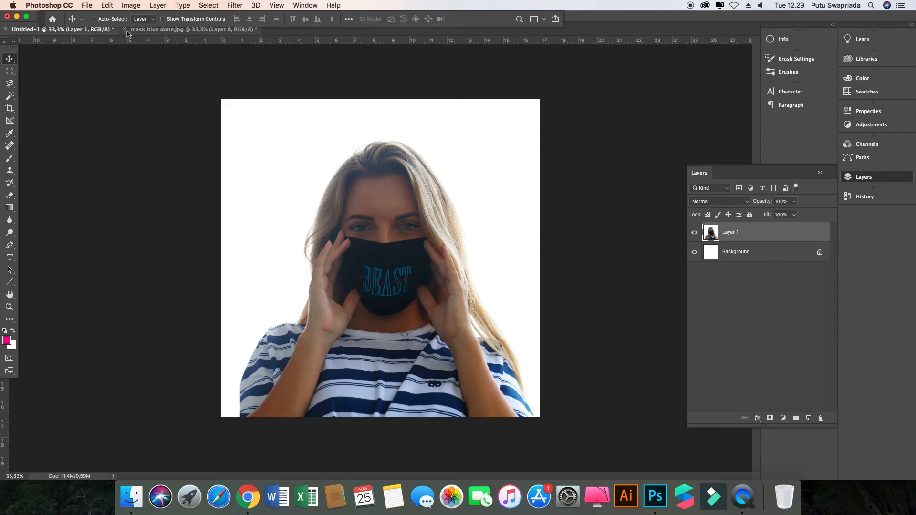
Close the mask blue done.jpg document without saving its changes
click(202, 30)
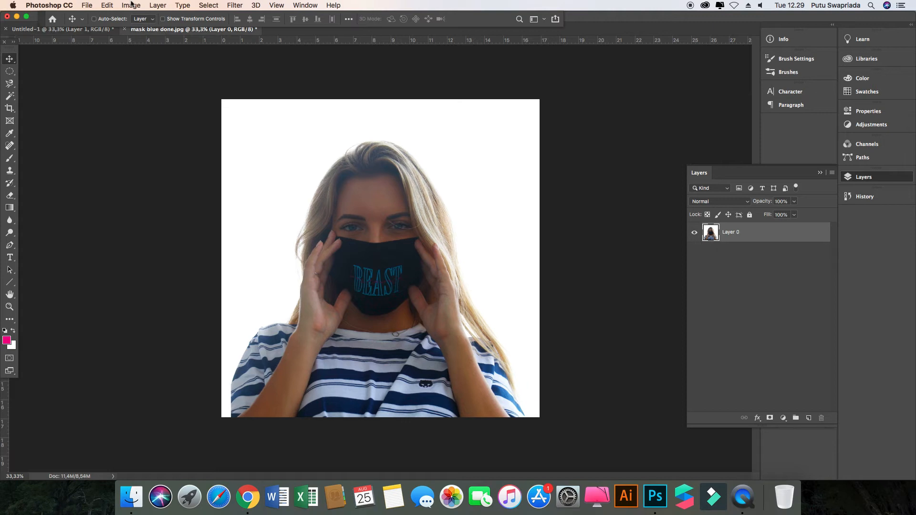
click(88, 6)
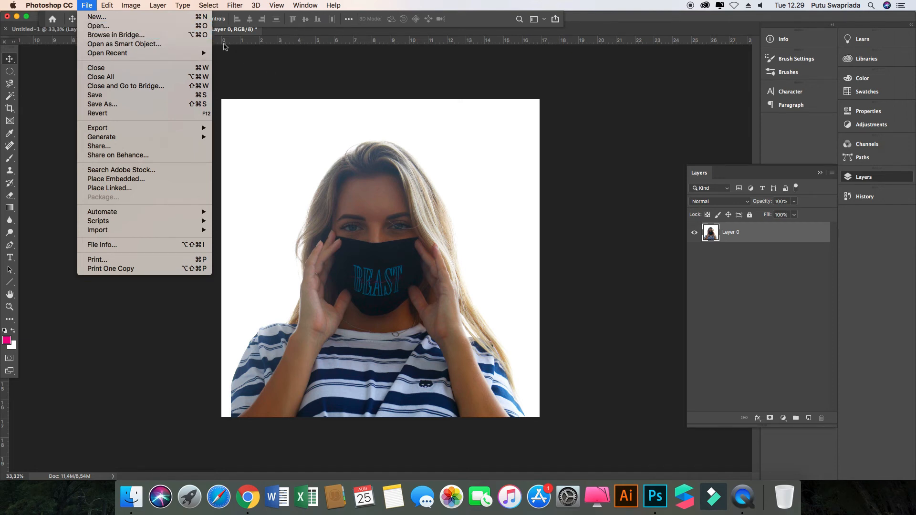
click(254, 70)
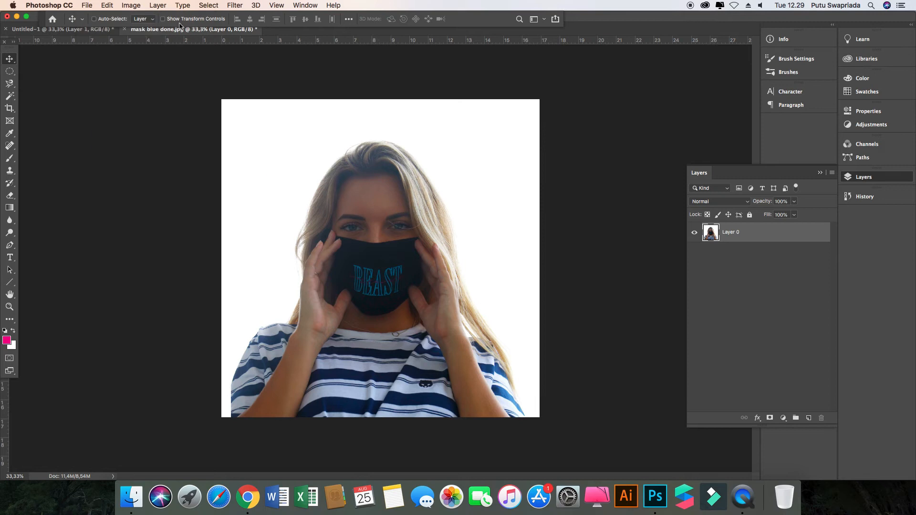
click(125, 30)
click(435, 169)
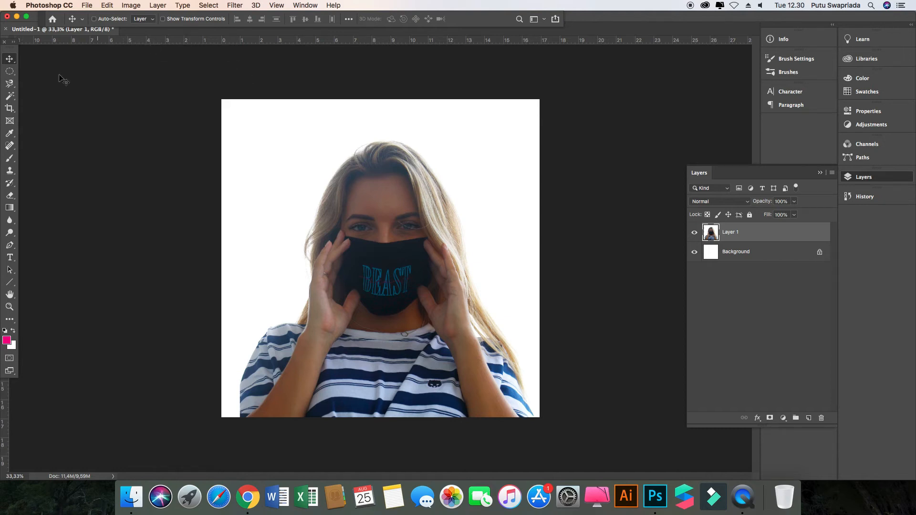
Examine the options of the tools in order, from the selection, Magic Wand and Crop tools through to the History Brush
click(11, 71)
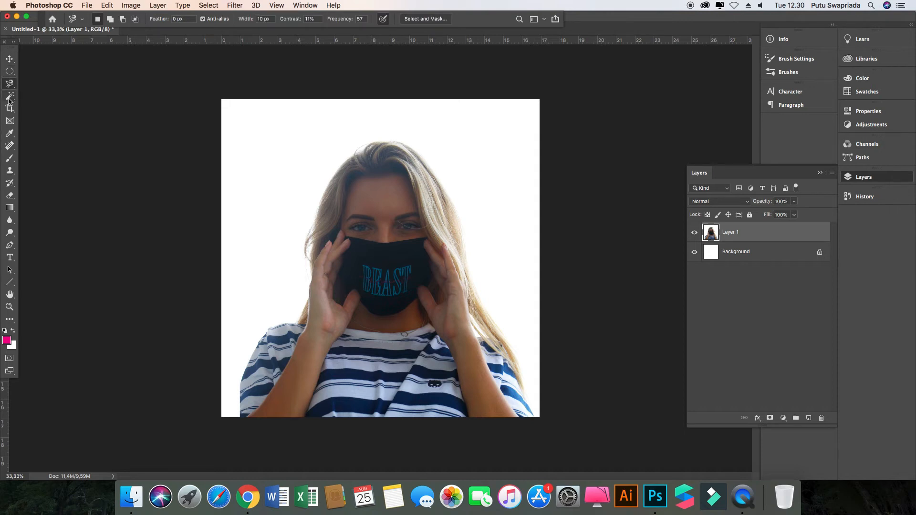
click(9, 98)
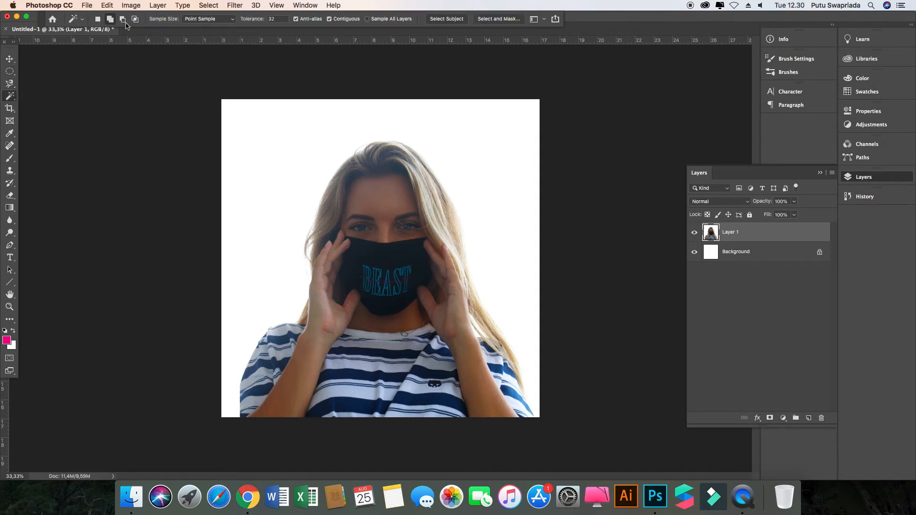
click(10, 109)
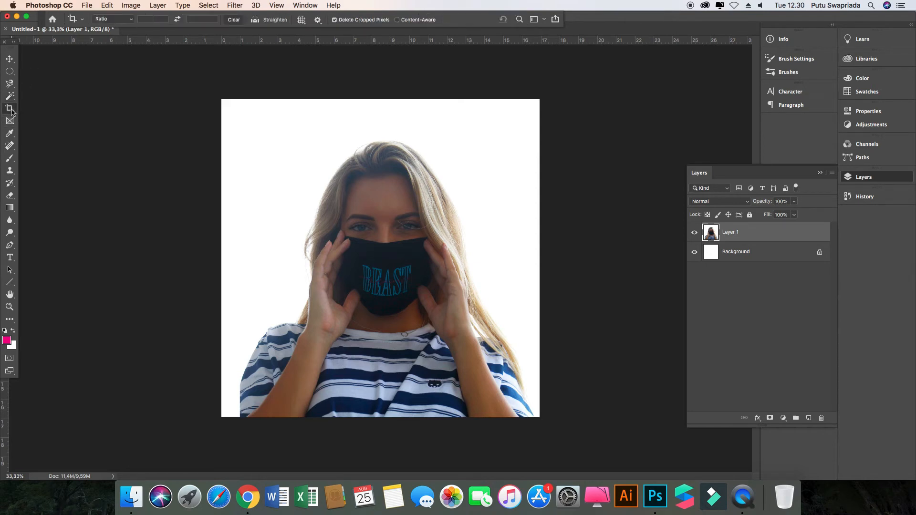
click(10, 123)
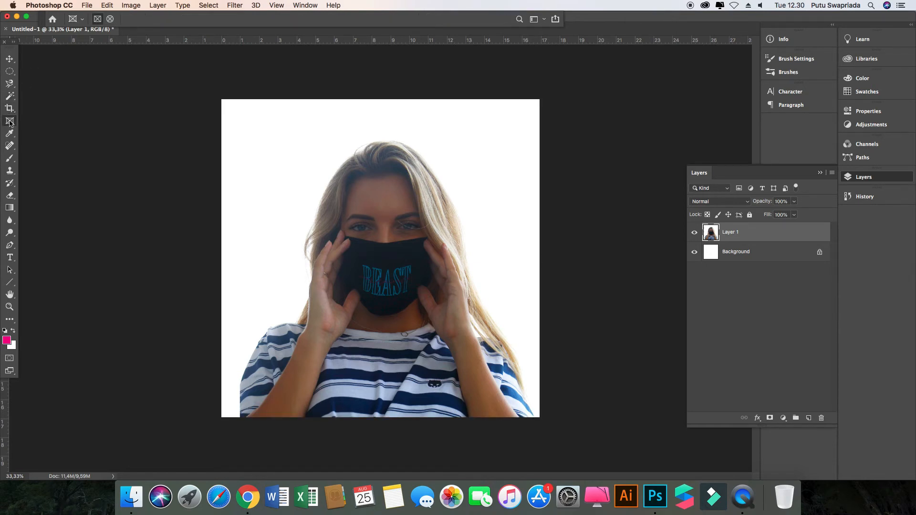
click(9, 134)
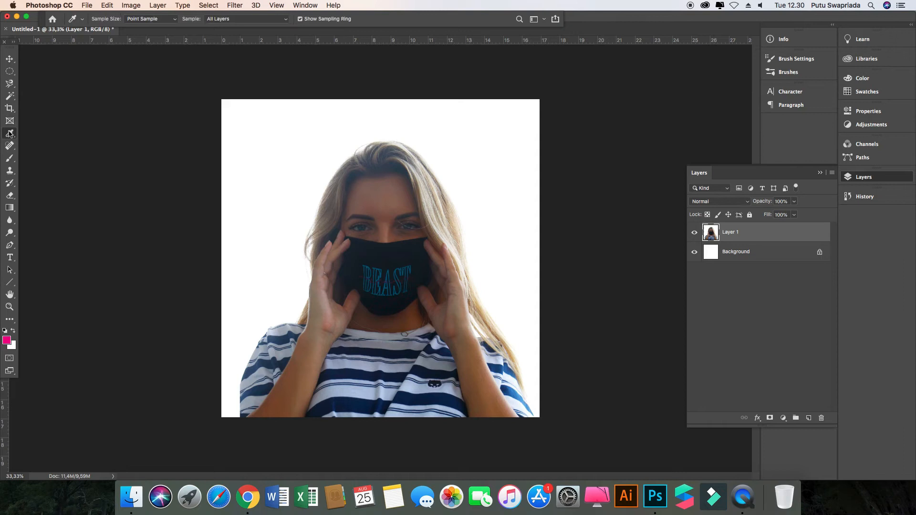
click(9, 158)
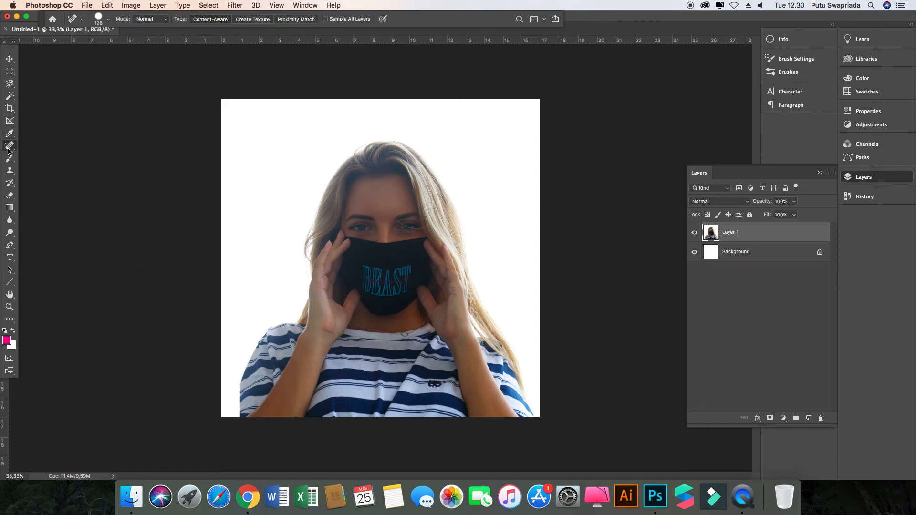
click(8, 172)
click(9, 183)
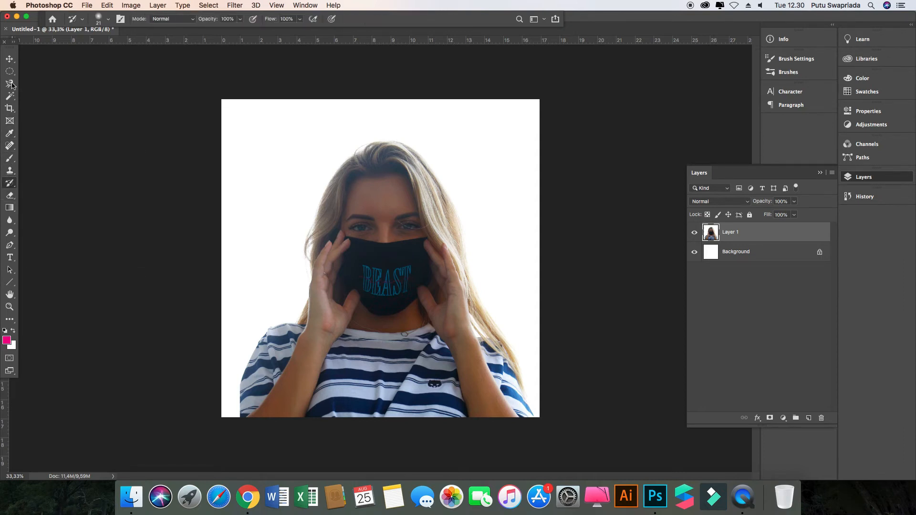
Activate the Move tool and open the mask typoJPG photo from the Downloads folder
click(9, 60)
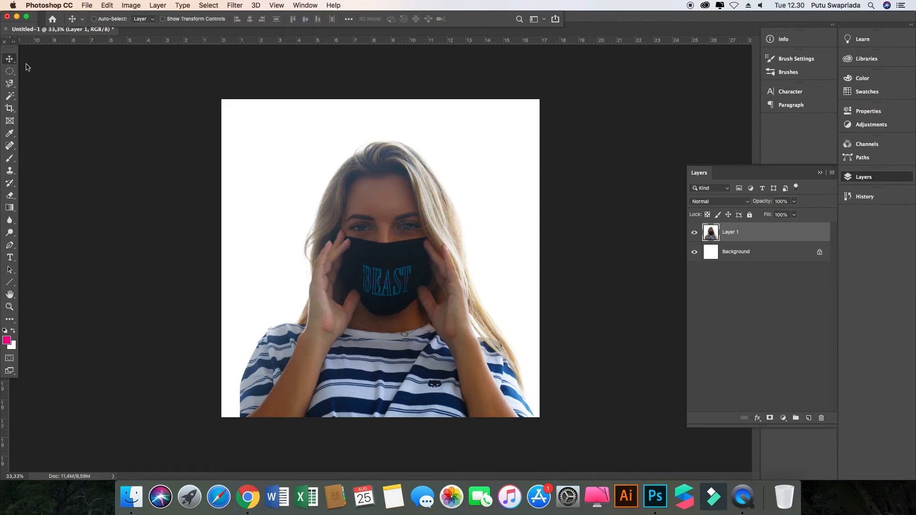
click(86, 7)
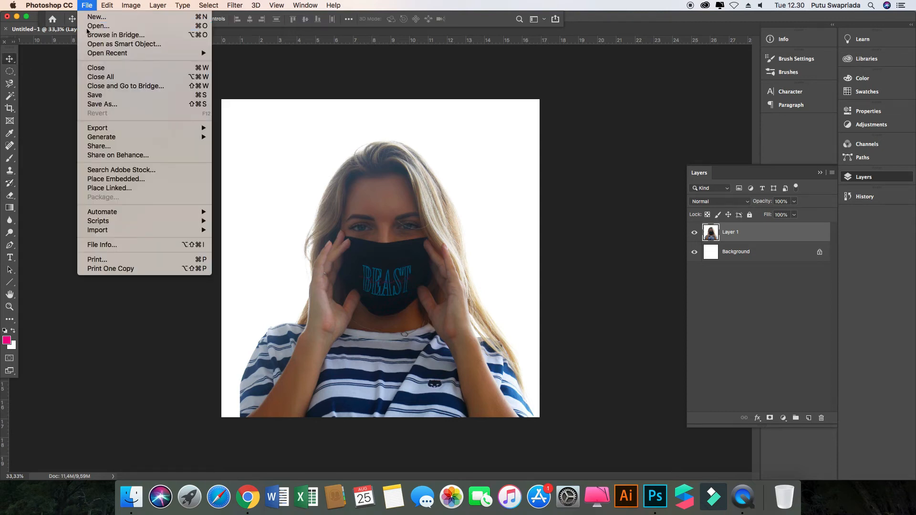
click(88, 29)
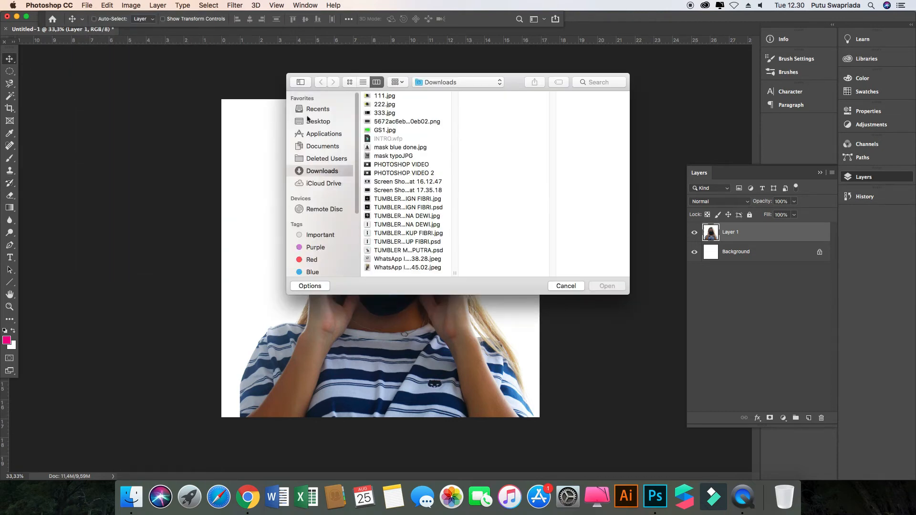
click(397, 157)
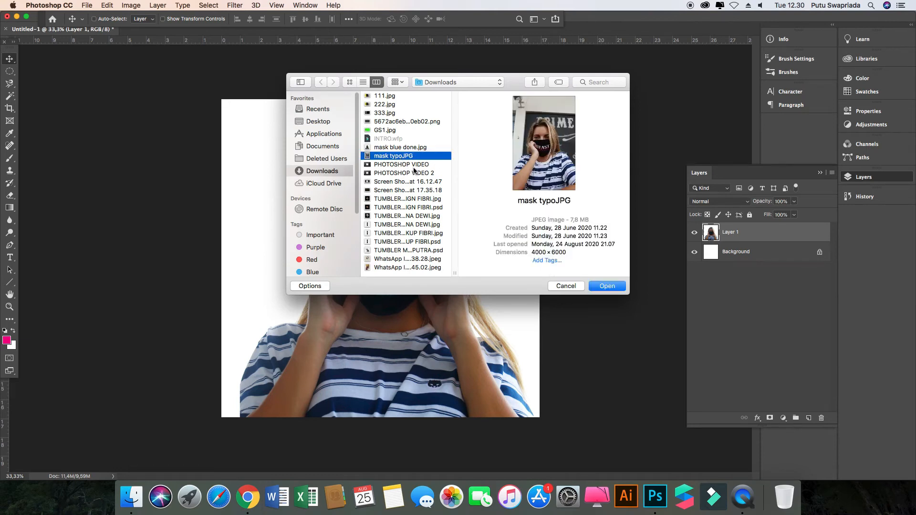
click(610, 287)
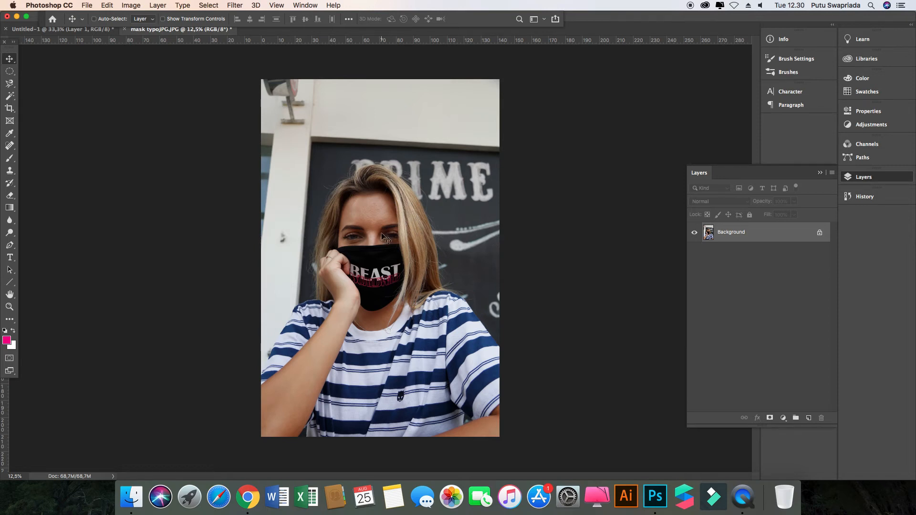
Convert the photo's Background to a normal layer and move it slightly down on the canvas
drag(382, 234, 393, 234)
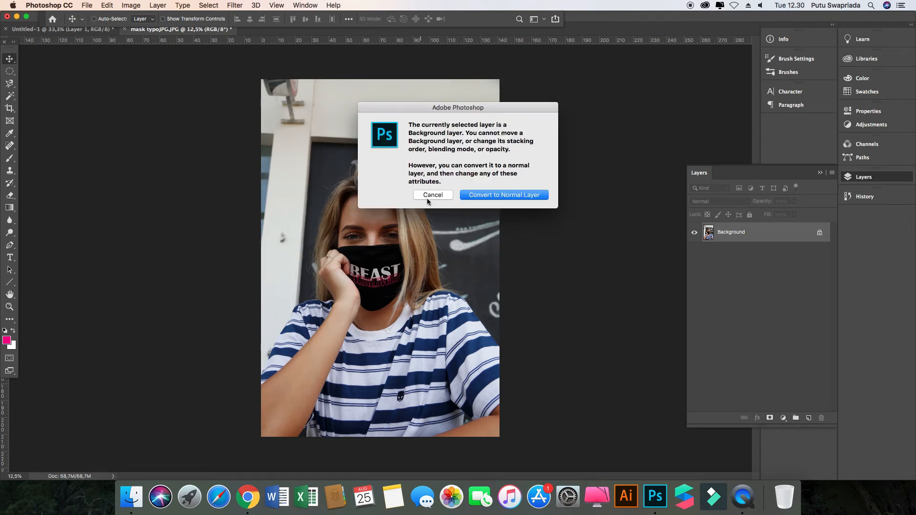
key(Return)
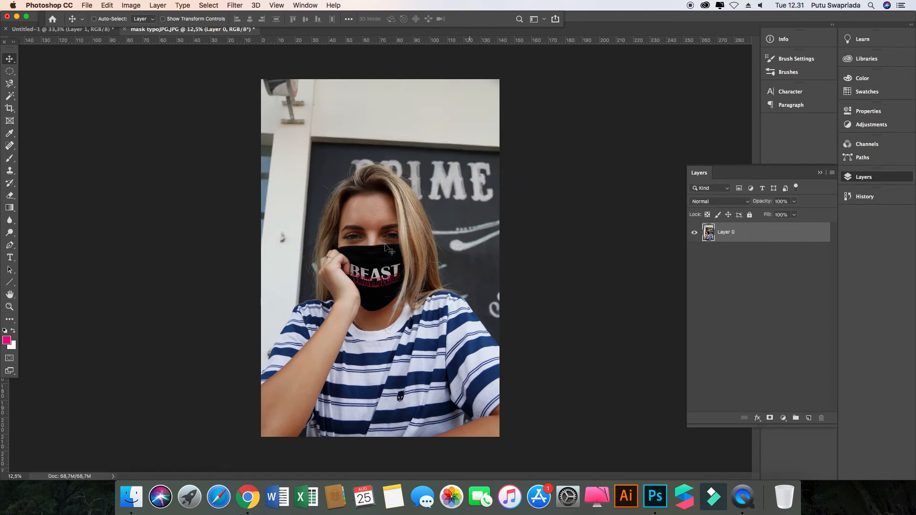
drag(385, 246, 414, 251)
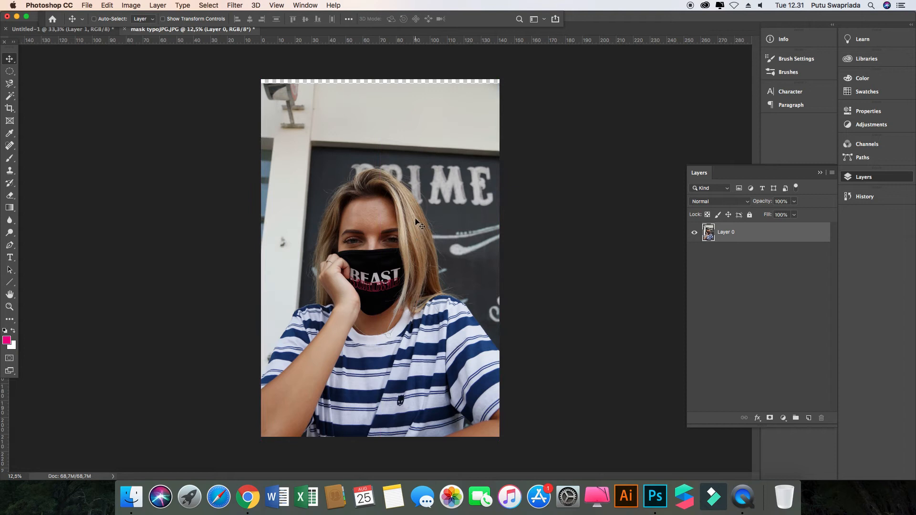
Copy the mask typoJPG photo into the Untitled-1 document with the Move tool
drag(415, 220, 75, 28)
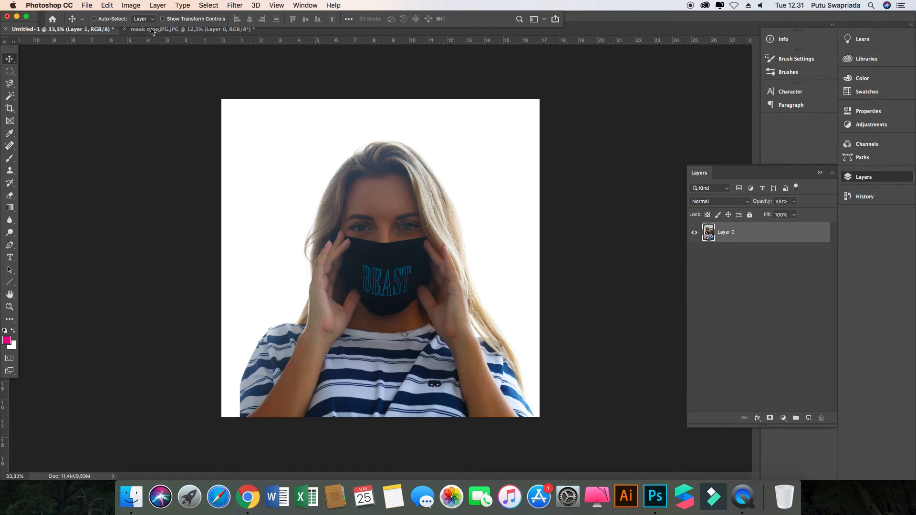
drag(152, 32, 153, 34)
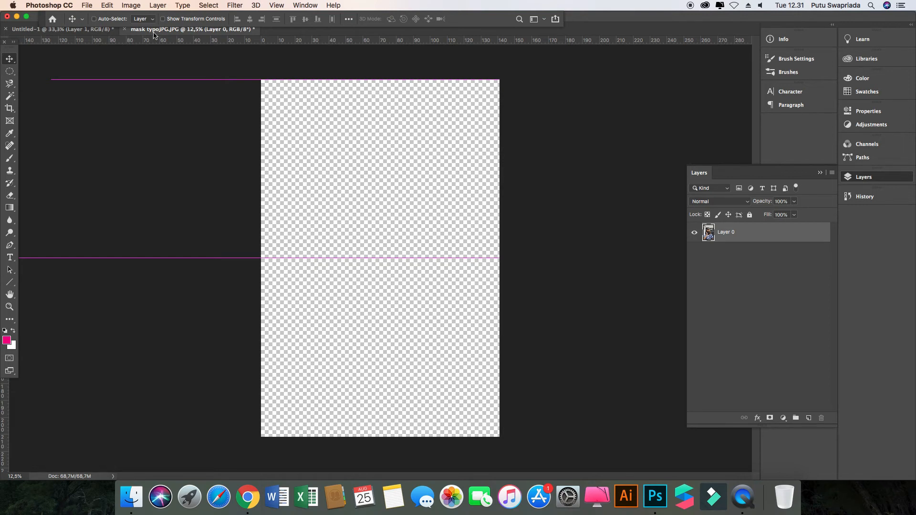
drag(162, 37, 93, 33)
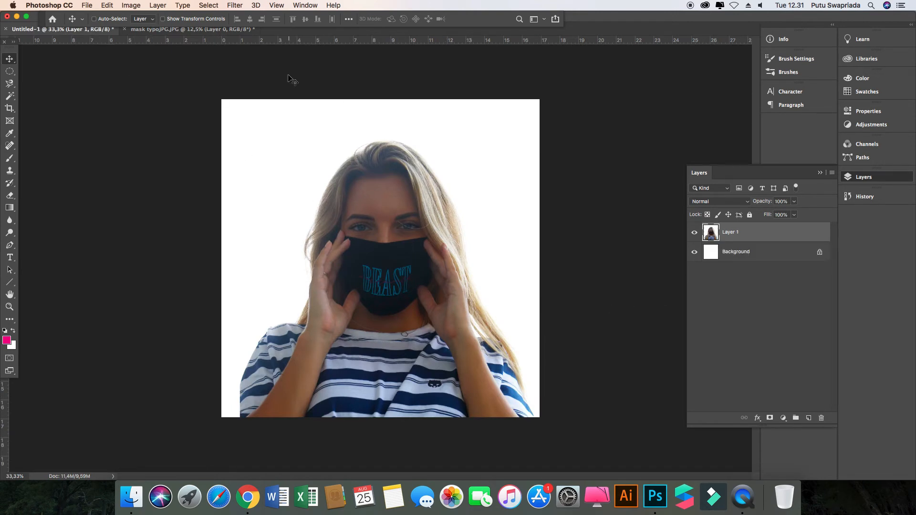
click(210, 30)
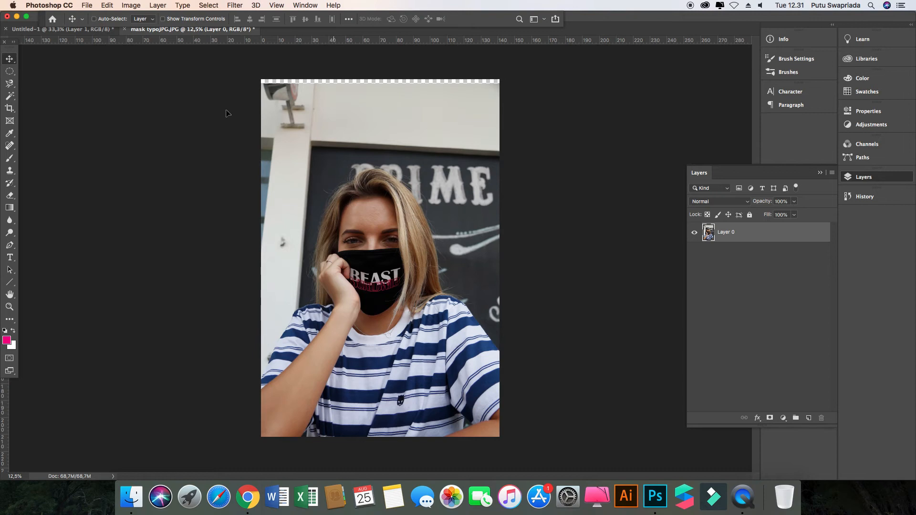
drag(227, 113, 349, 185)
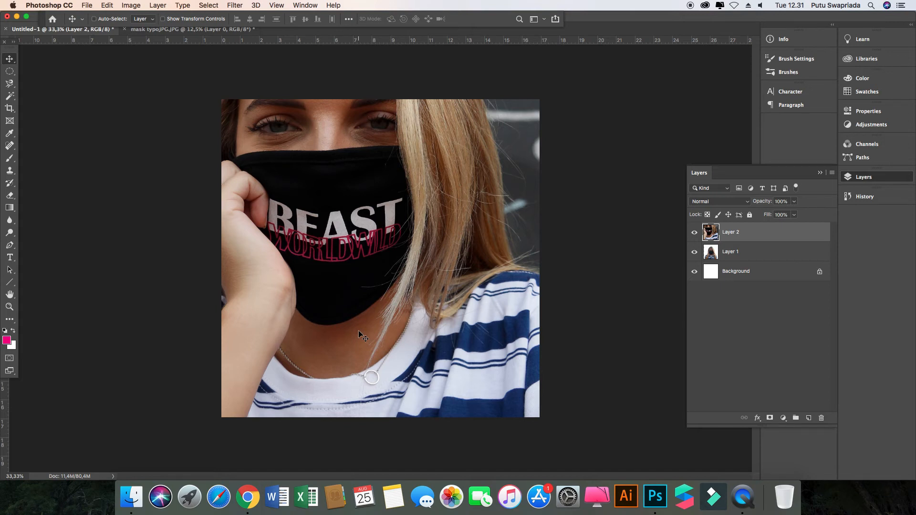
Free-transform the copied photo, scaling it to about 39.83% and moving it onto the lower part of the canvas
key(super+minus)
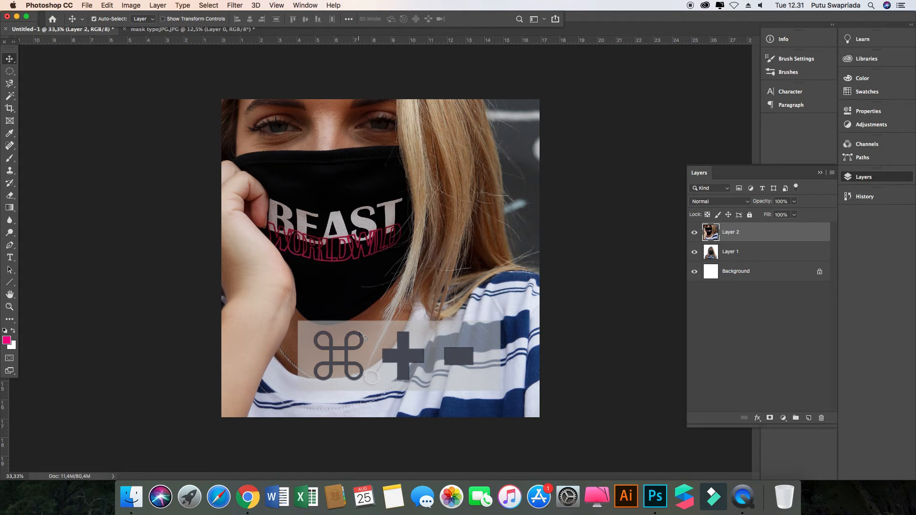
key(super)
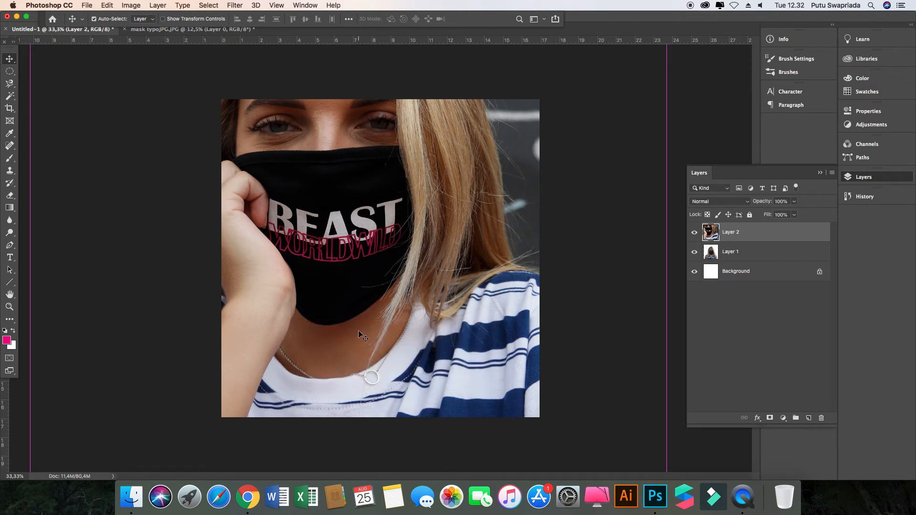
key(super+minus)
key(super+minus)
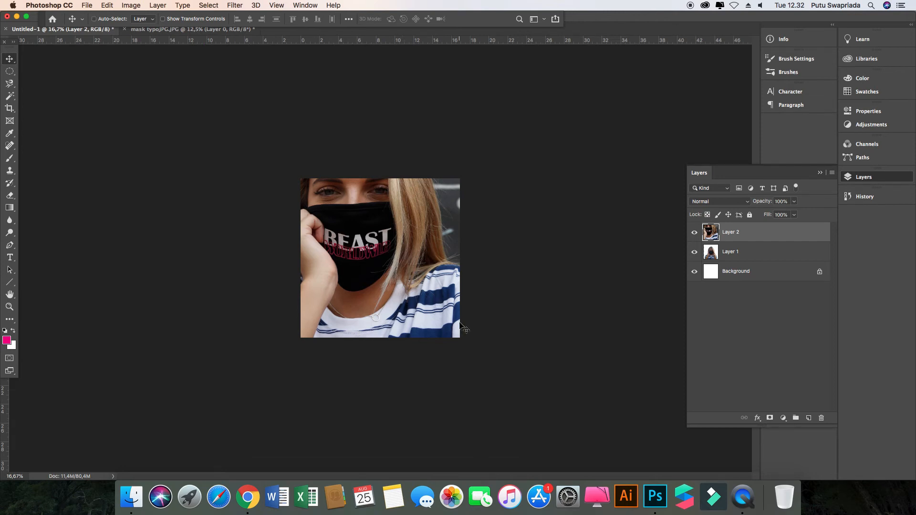
key(super+t)
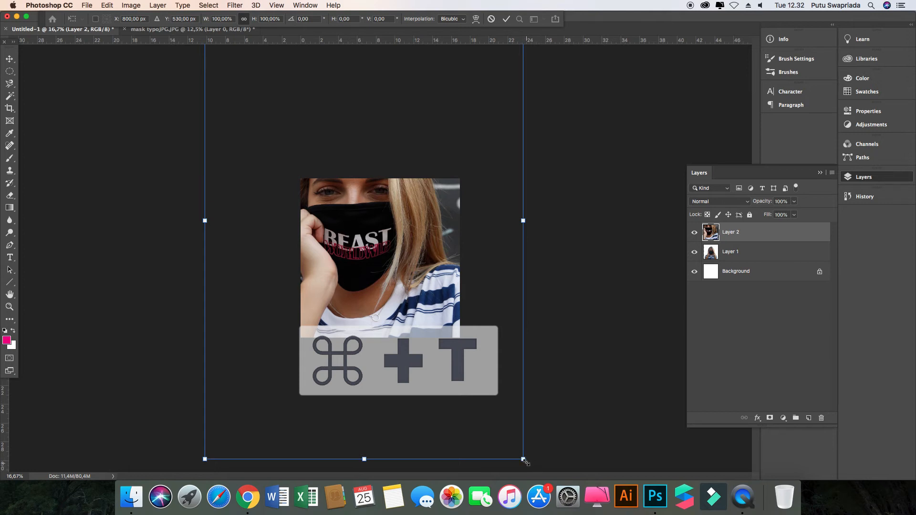
drag(523, 455, 331, 171)
drag(292, 130, 415, 295)
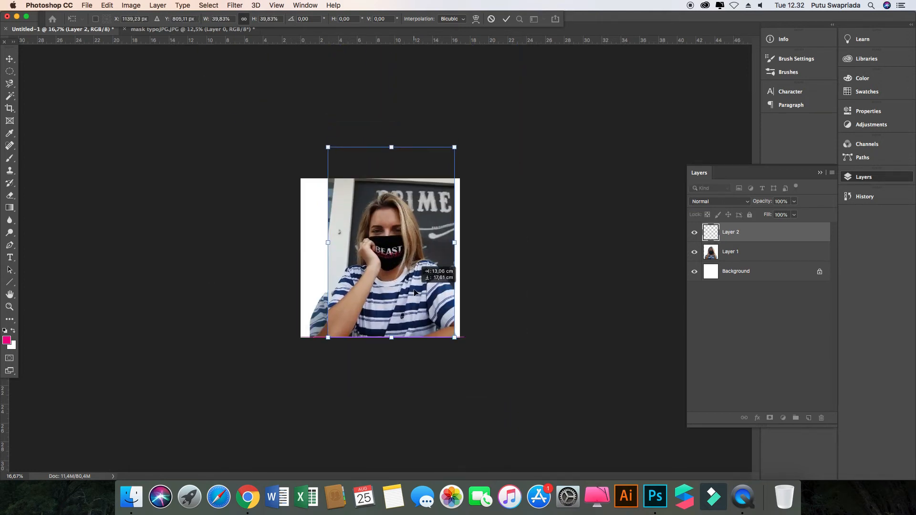
Scale the copied photo down to about 20.95% and place it over the centre of the larger portrait
drag(453, 335, 392, 243)
drag(362, 221, 382, 276)
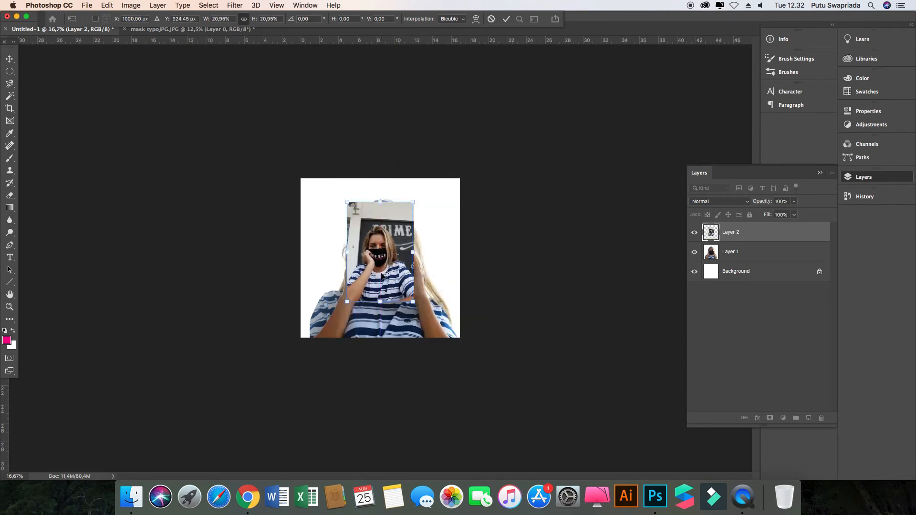
key(super+plus)
key(super+plus)
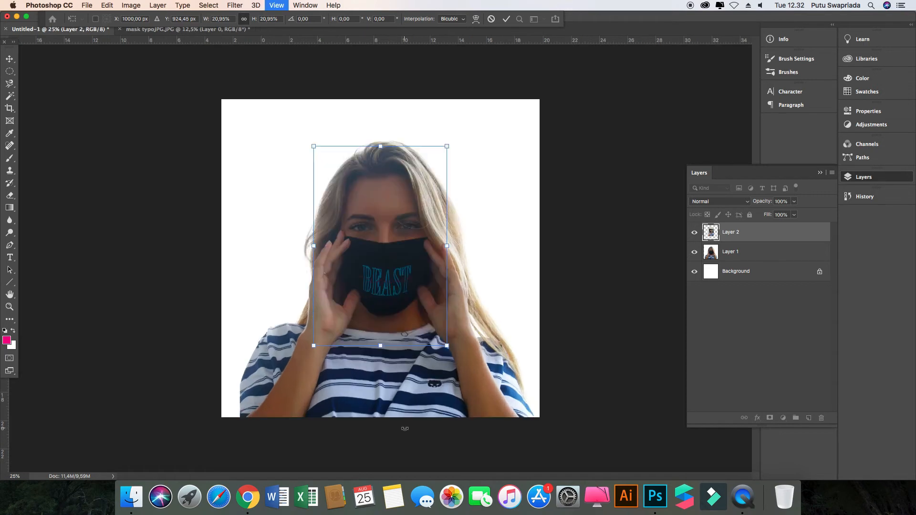
key(super+plus)
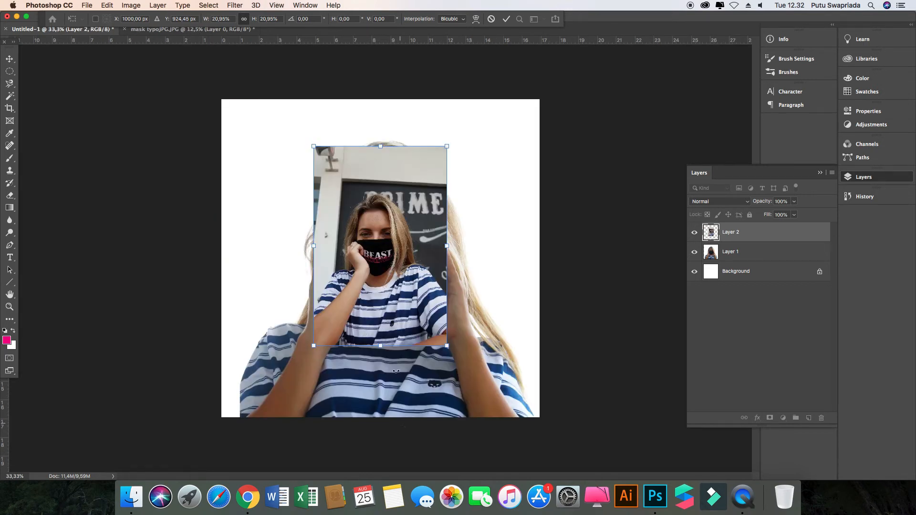
Apply the transform and move the small photo to the canvas's upper-right area and back to the centre
click(9, 60)
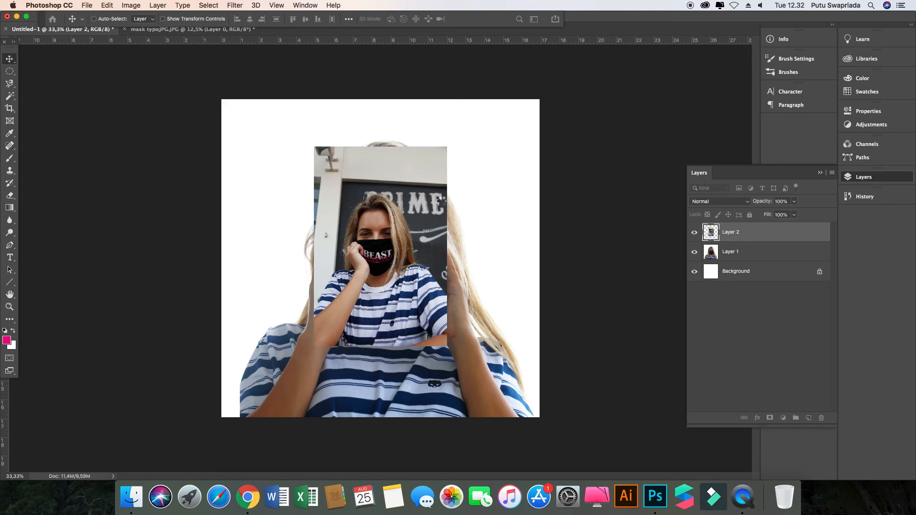
drag(403, 209, 479, 191)
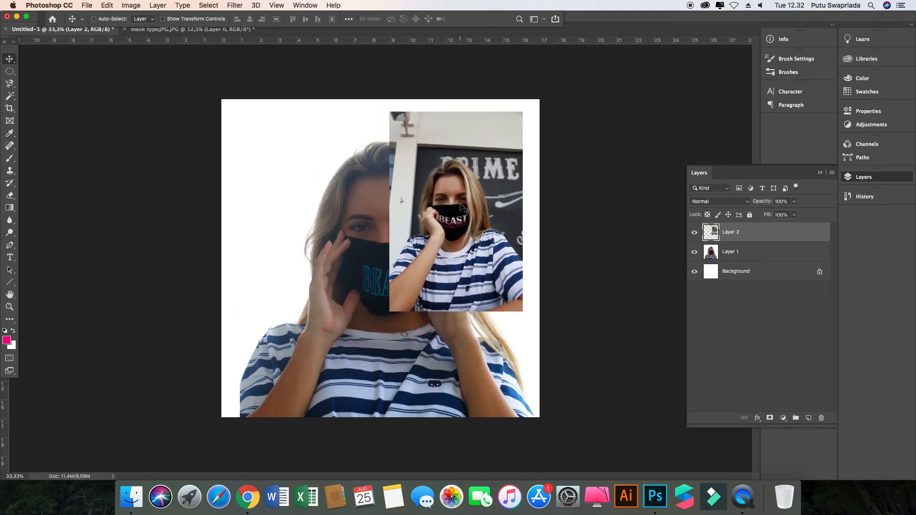
drag(453, 224, 387, 251)
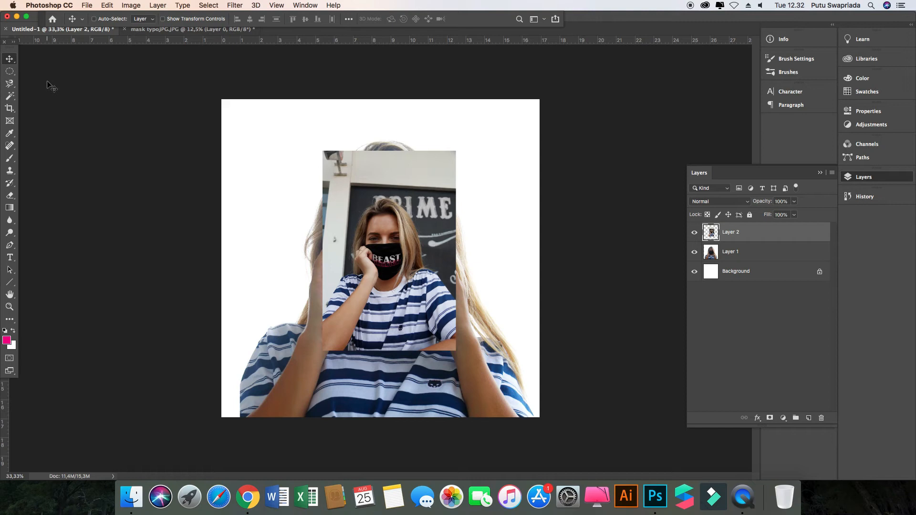
Examine the marquee tool variants and activate the Rectangular Marquee tool
click(12, 74)
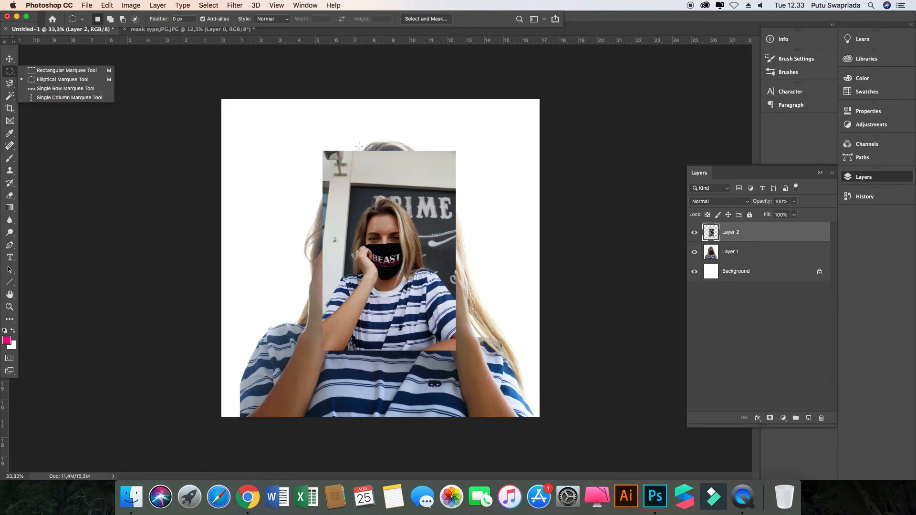
click(33, 71)
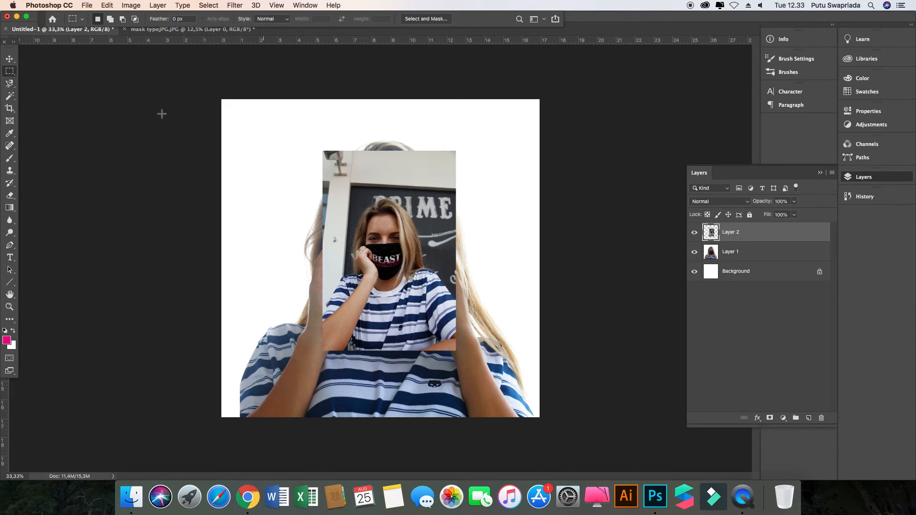
click(9, 71)
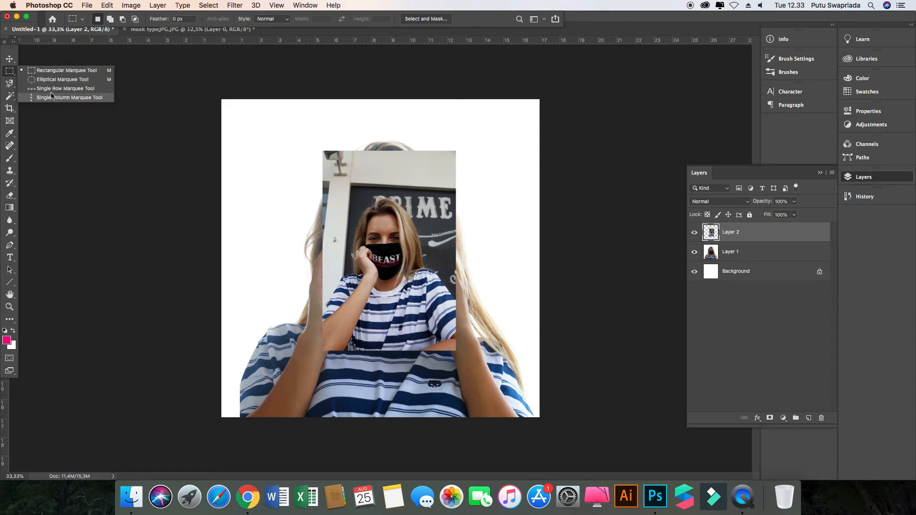
click(14, 75)
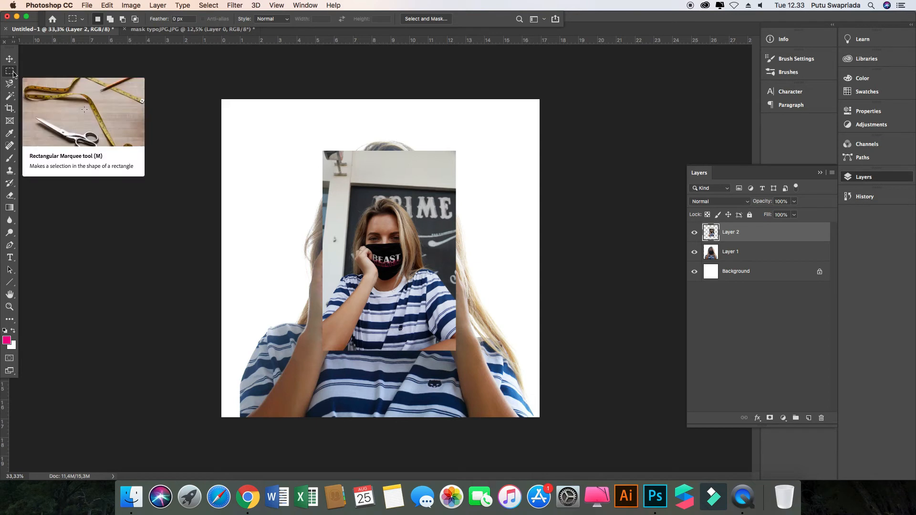
right_click(13, 75)
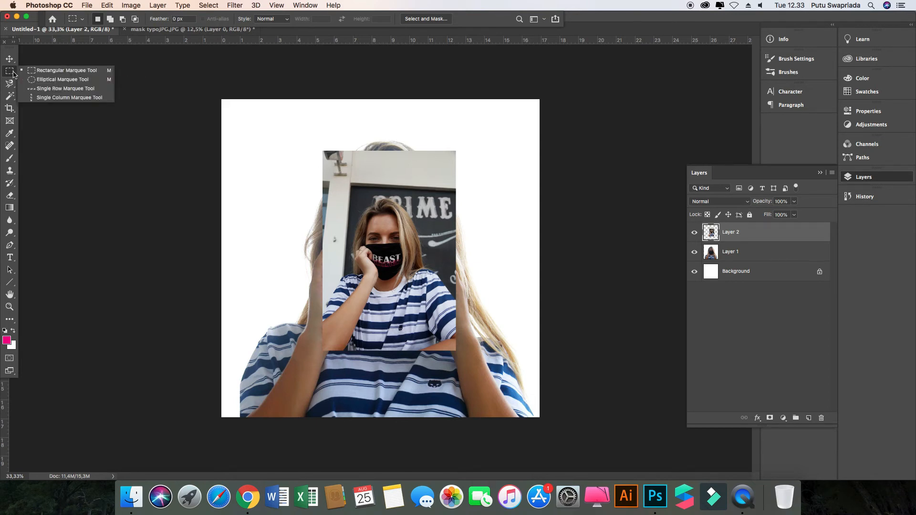
click(13, 74)
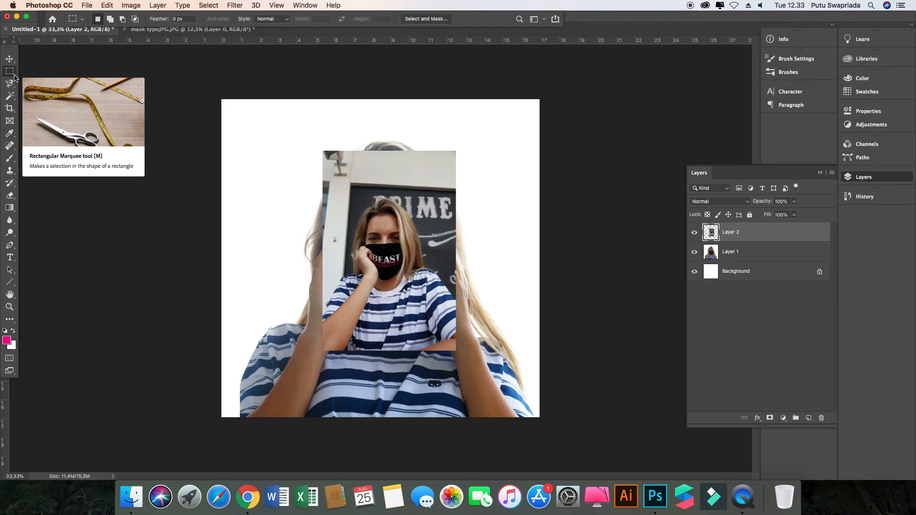
right_click(13, 75)
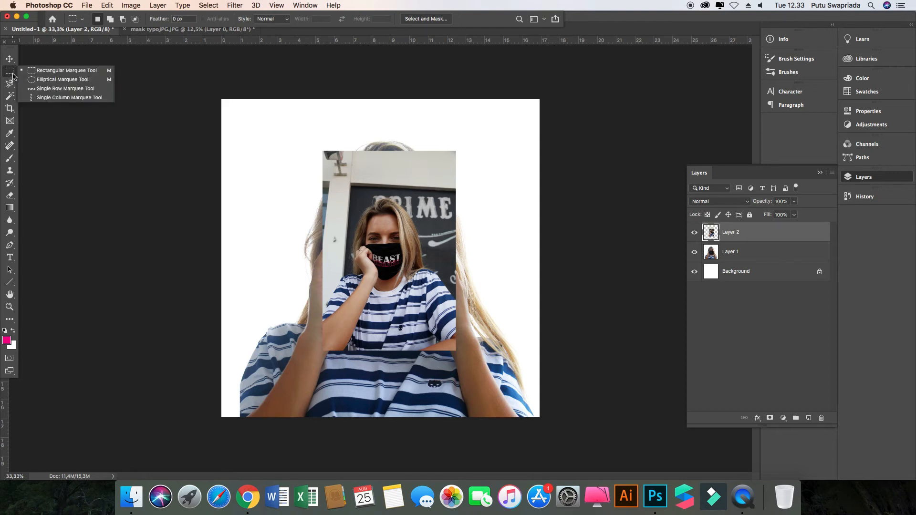
click(63, 73)
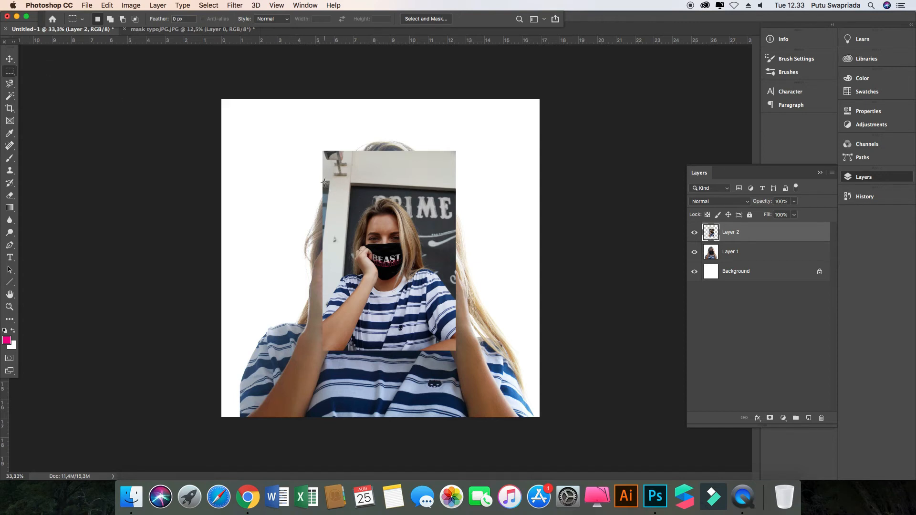
Select a rectangular area spanning the small photo's width, shift the selection slightly, and deselect it
drag(322, 181, 457, 328)
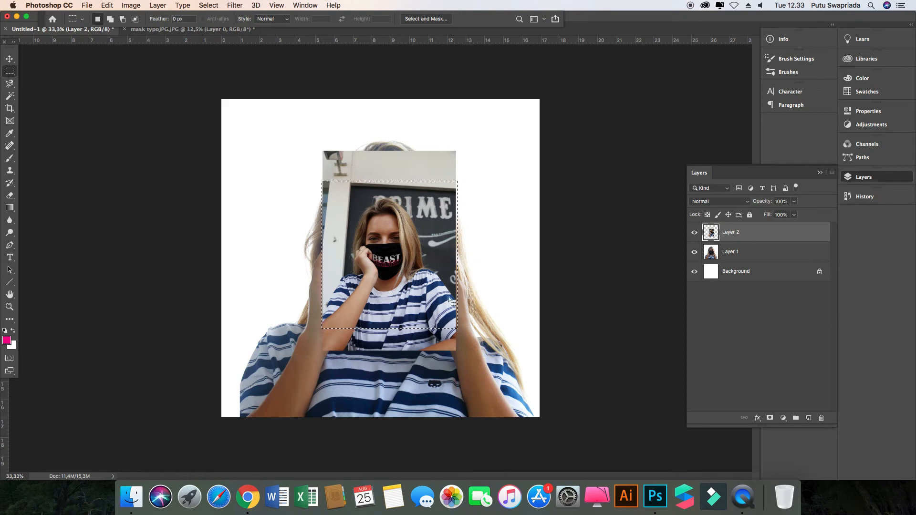
mouse_move(407, 247)
mouse_down()
mouse_move(446, 249)
mouse_move(393, 250)
mouse_move(405, 252)
mouse_up()
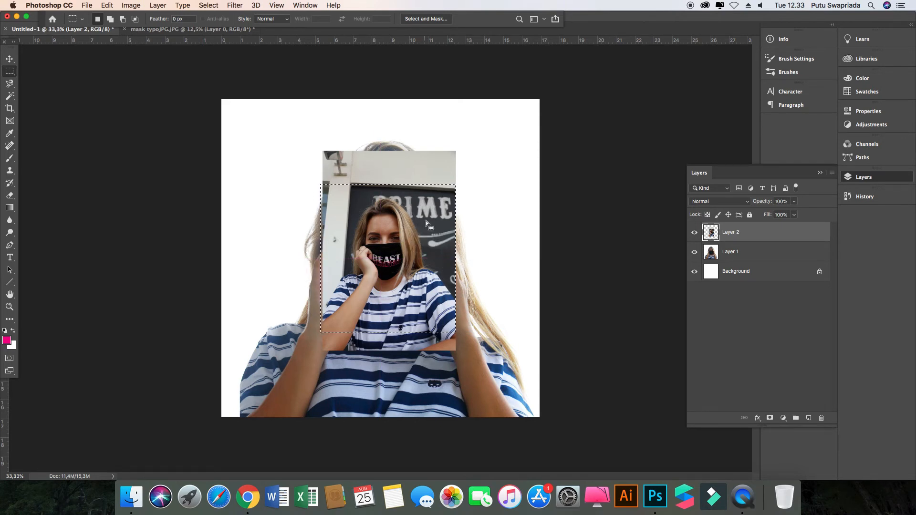
key(super+d)
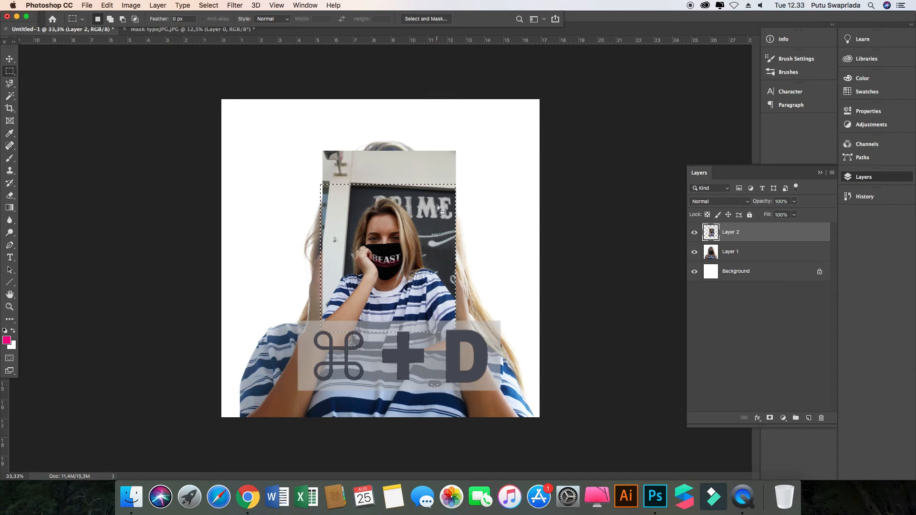
Clear the existing selection and draw a rectangular marquee around the woman's face and mask in the small photo
key(super+d)
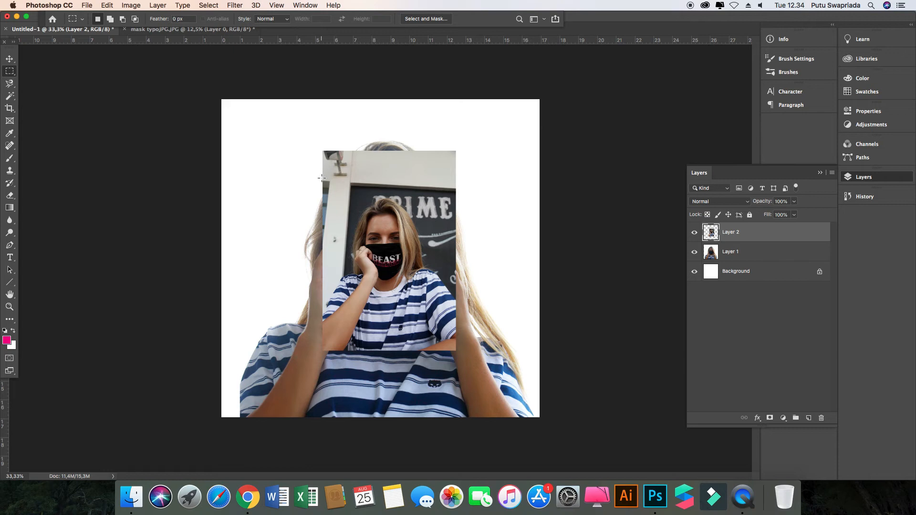
drag(322, 178, 403, 184)
key(super+d)
drag(350, 196, 437, 299)
Move the rectangular selected area toward the canvas's upper right and back near the centre with the Move tool, then undo the move
click(11, 60)
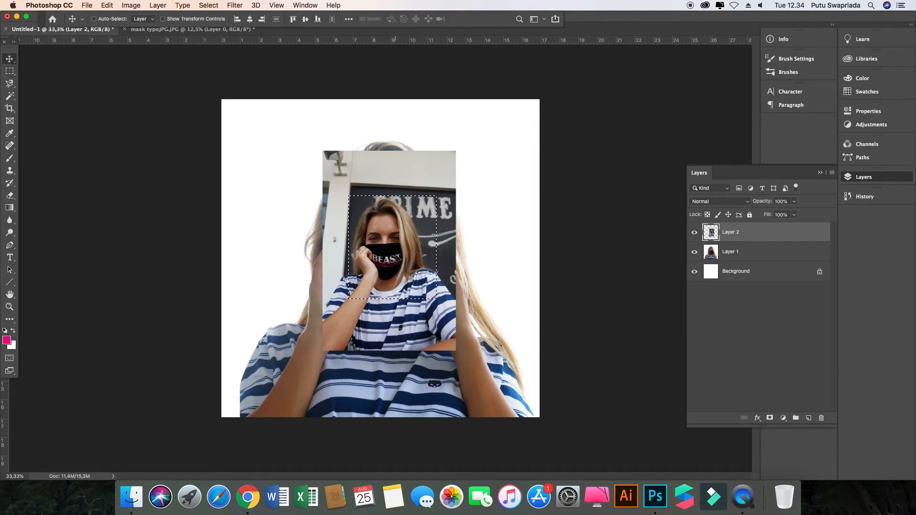
drag(399, 258, 494, 202)
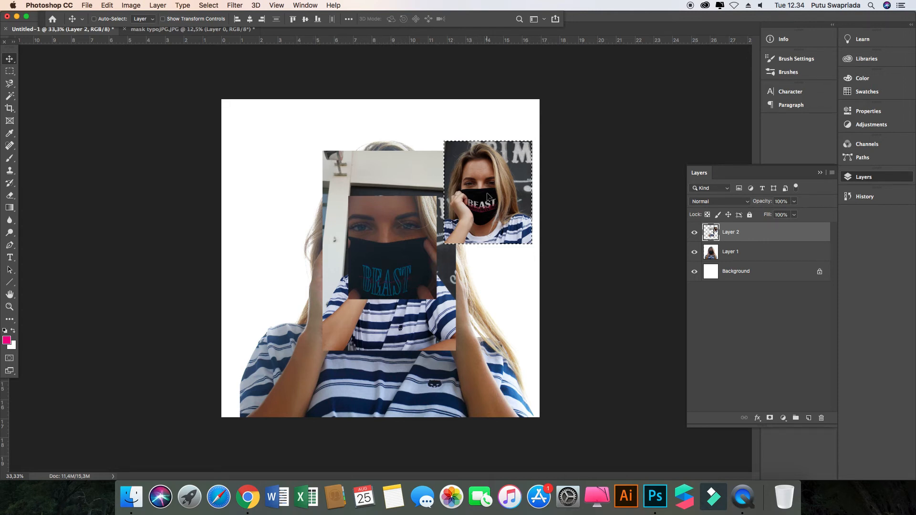
drag(488, 194, 417, 266)
key(super)
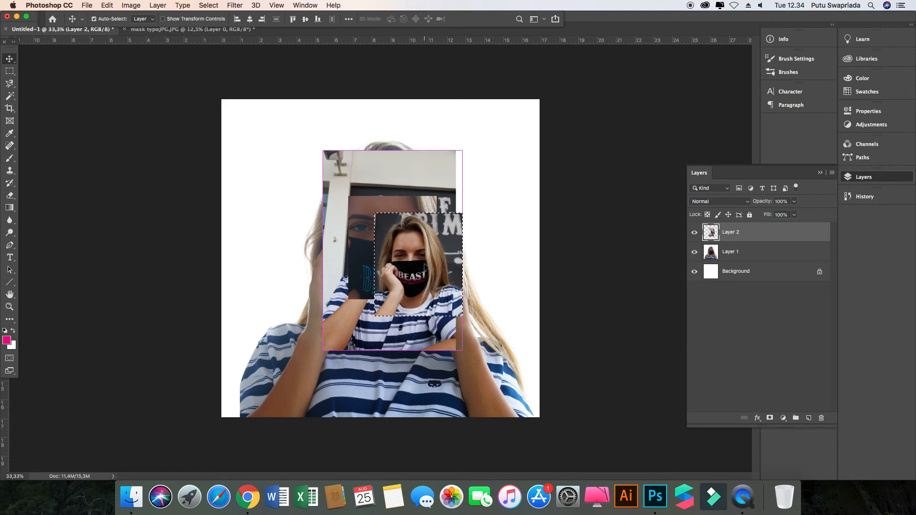
key(super+z)
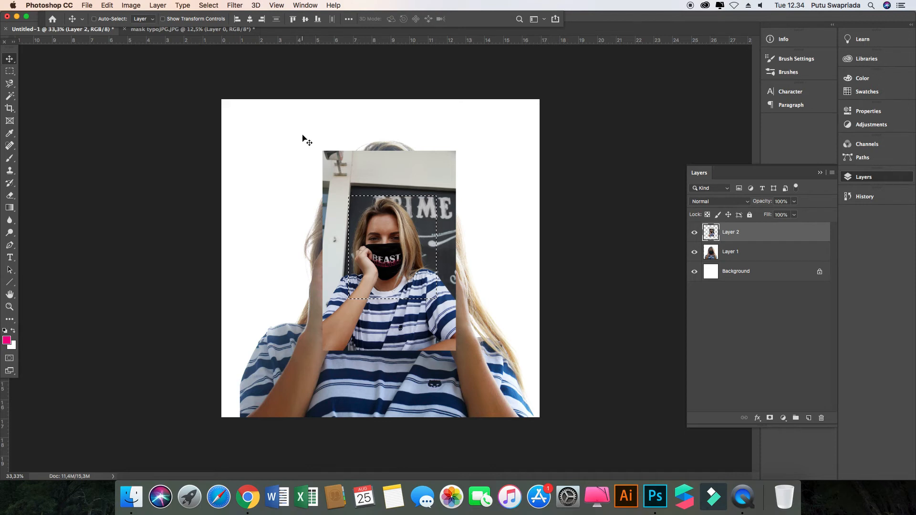
Draw a circular selection around the woman's face in the small photo with the Elliptical Marquee tool
click(9, 71)
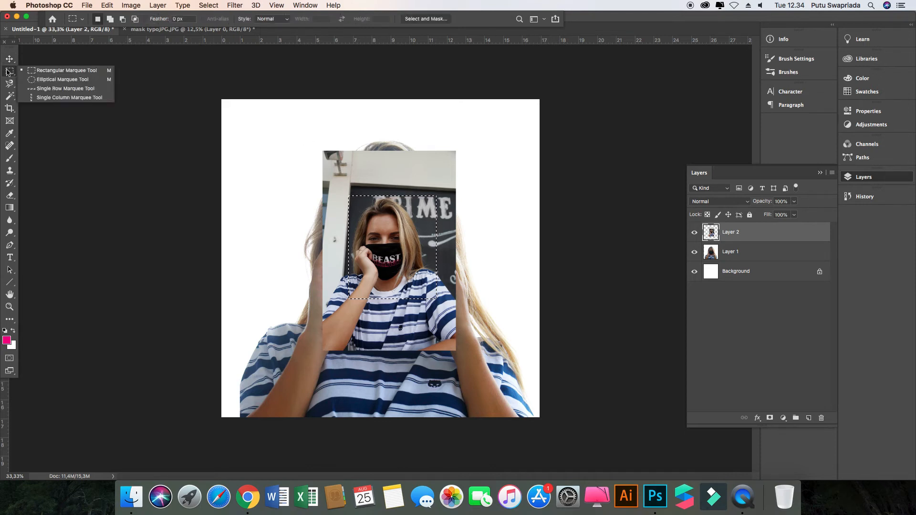
click(54, 80)
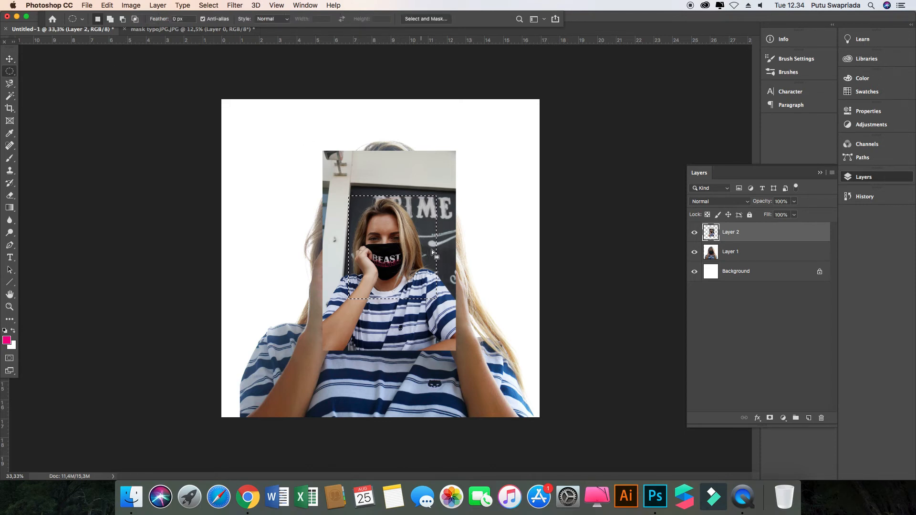
click(441, 186)
drag(441, 184, 327, 311)
key(shift)
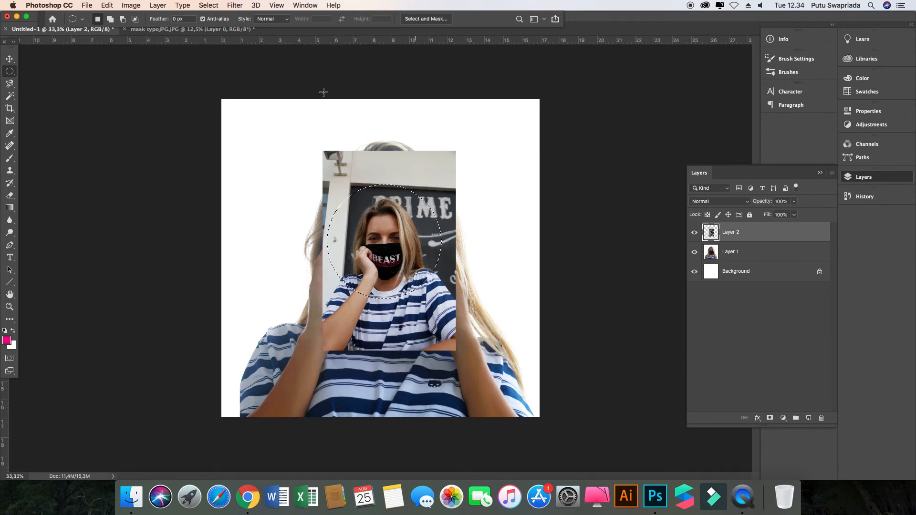
Try moving the circular selected area with the Move tool, undo the move and deselect
click(10, 59)
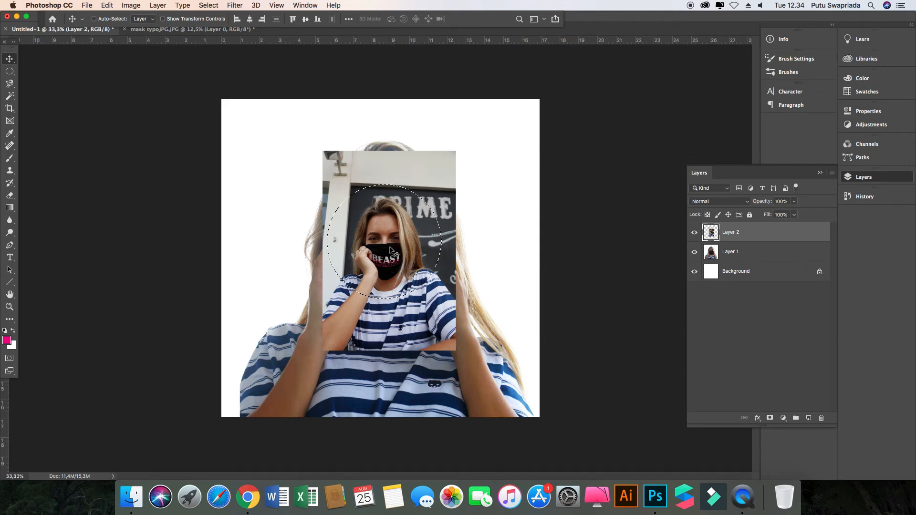
mouse_move(391, 244)
mouse_down()
mouse_move(435, 208)
mouse_move(482, 188)
mouse_move(489, 167)
mouse_move(353, 229)
mouse_move(390, 246)
mouse_up()
key(super+z)
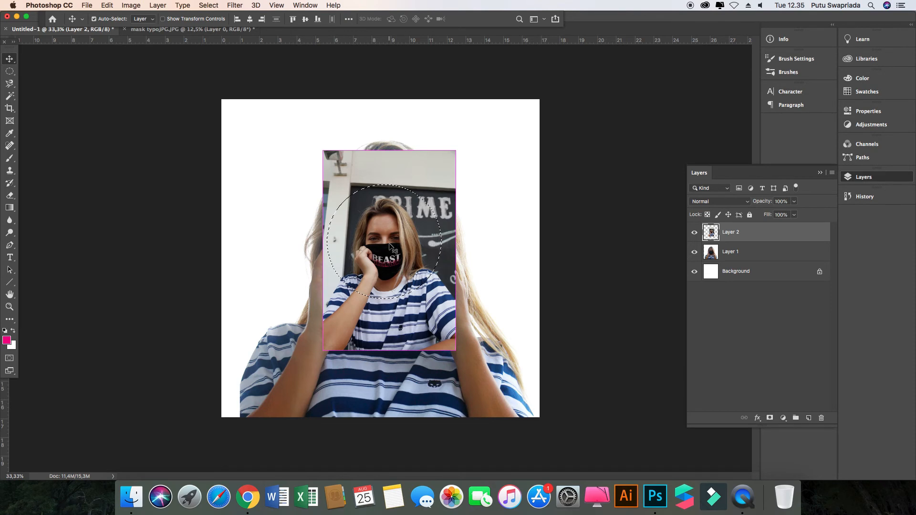
key(super+d)
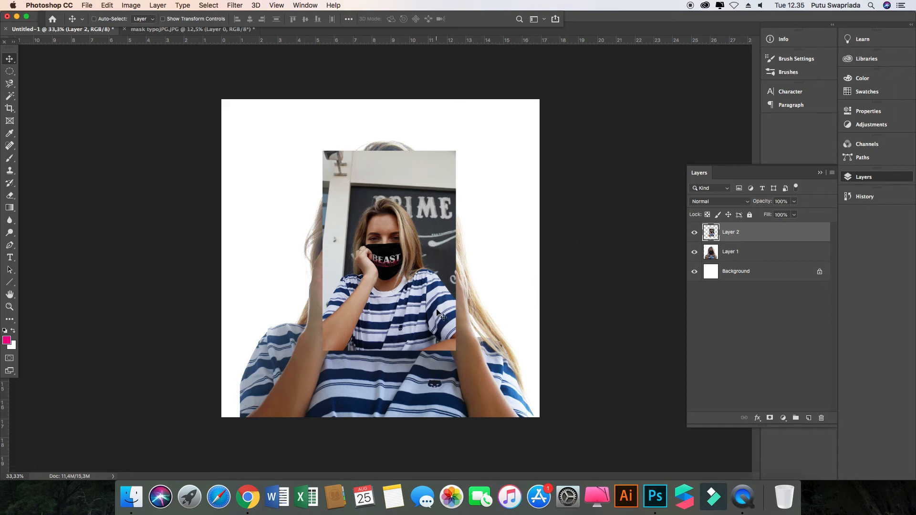
Enlarge the small photo with Free Transform to about 160.49% so it fills the canvas height, and apply the transform
key(super+t)
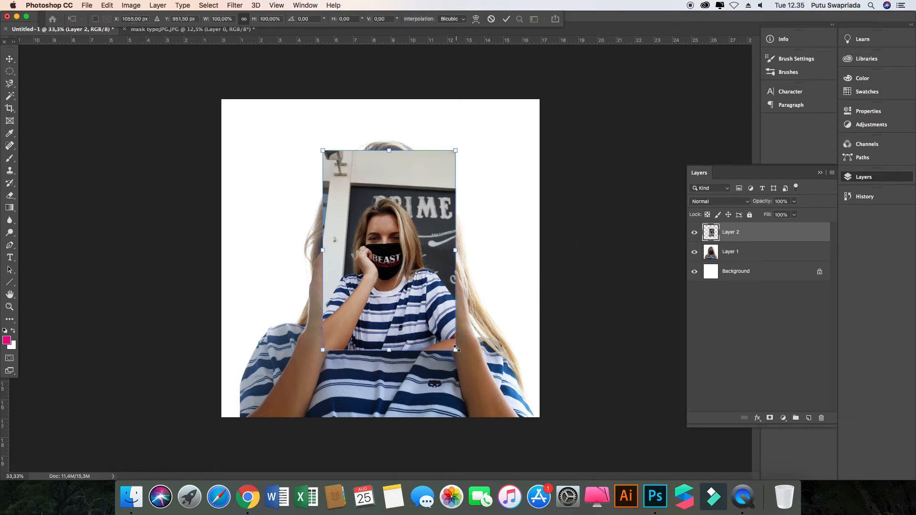
drag(455, 349, 567, 424)
drag(506, 335, 468, 293)
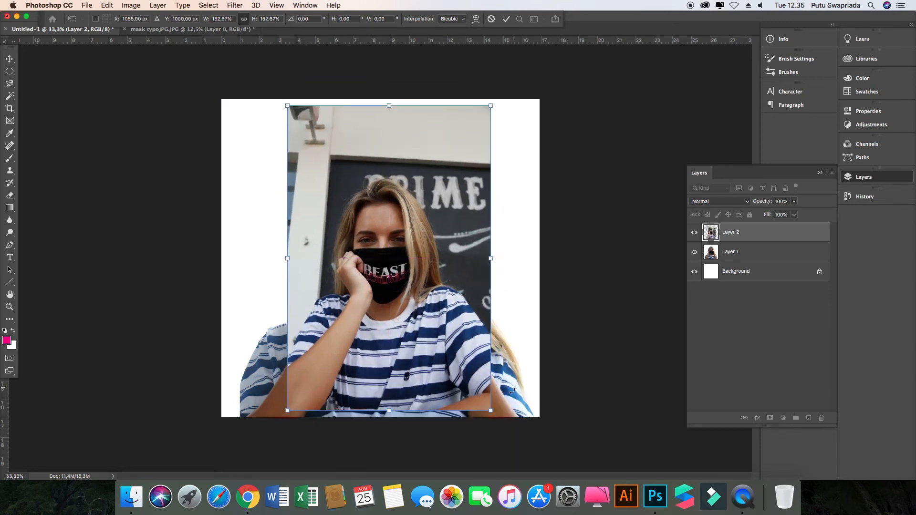
drag(491, 410, 496, 419)
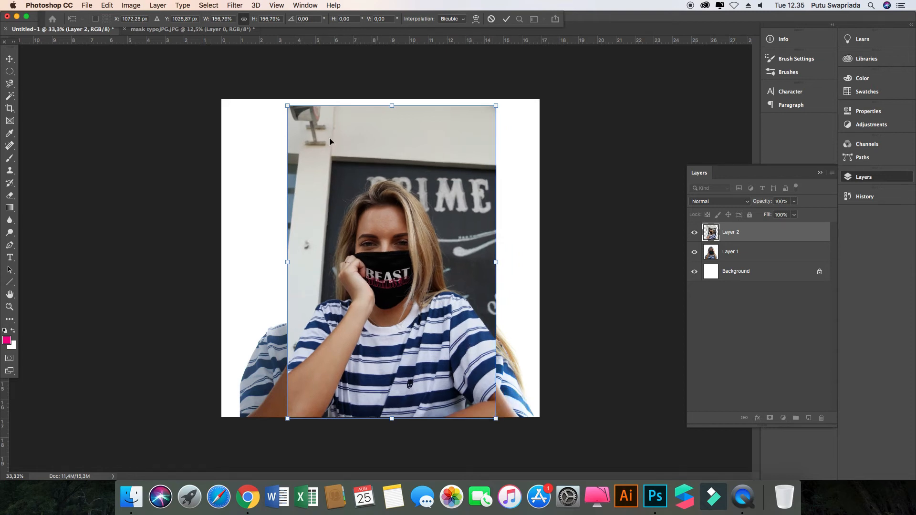
drag(288, 105, 283, 98)
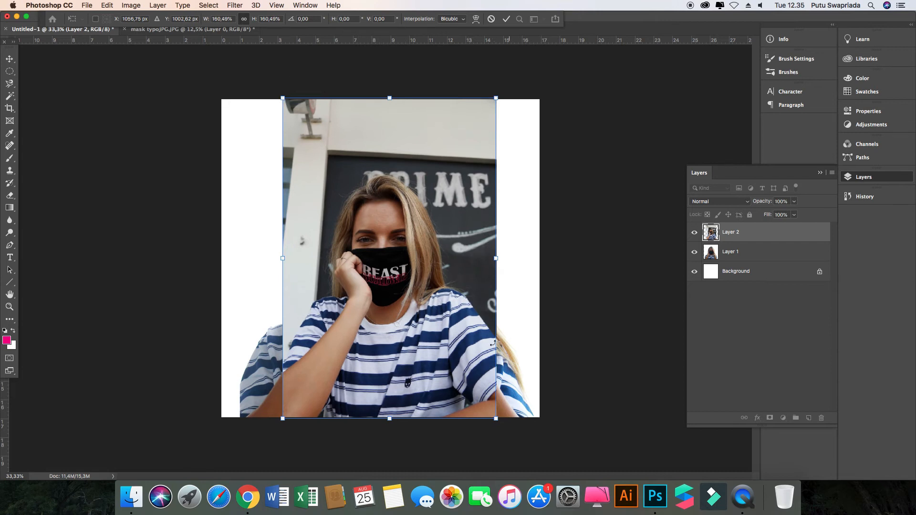
click(10, 72)
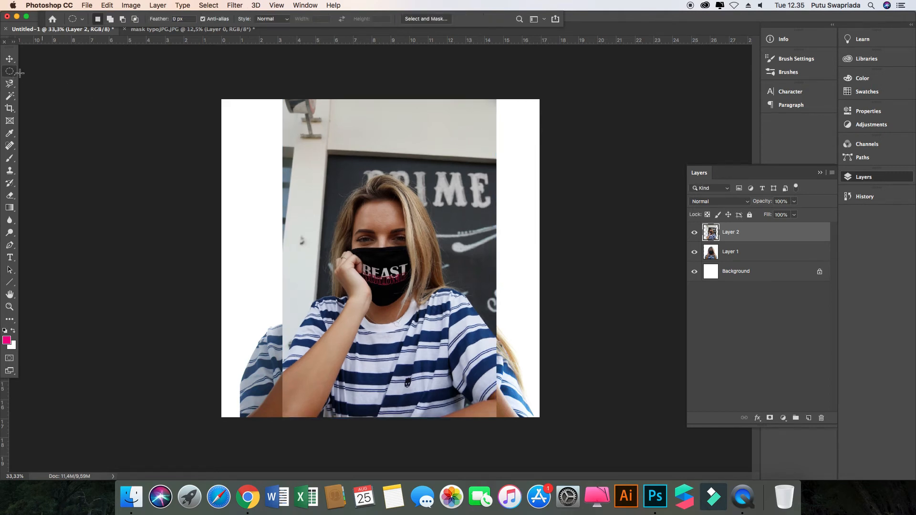
Review the marquee and lasso tool variants and activate the Magnetic Lasso tool
right_click(10, 73)
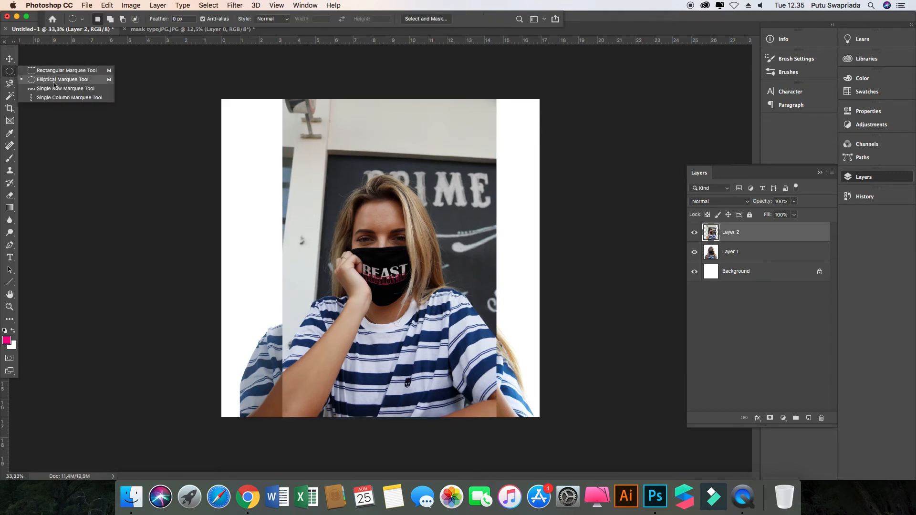
click(9, 85)
click(10, 85)
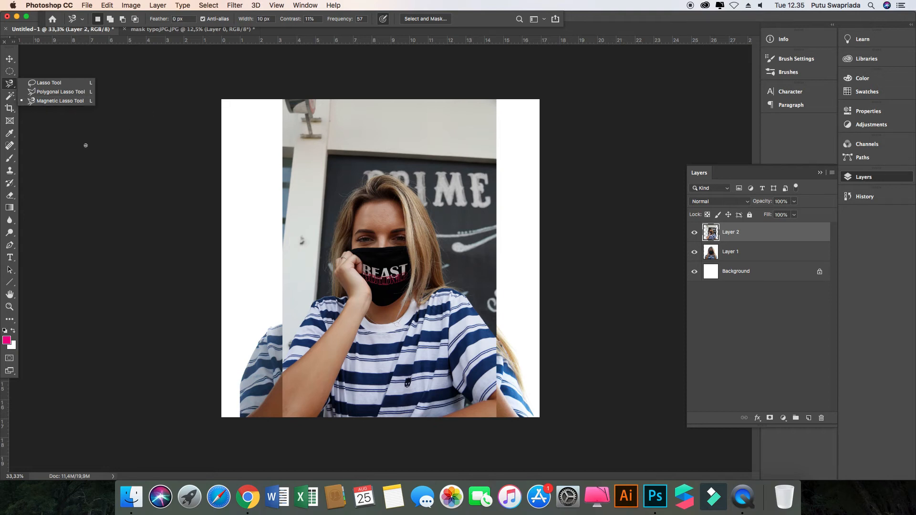
click(58, 101)
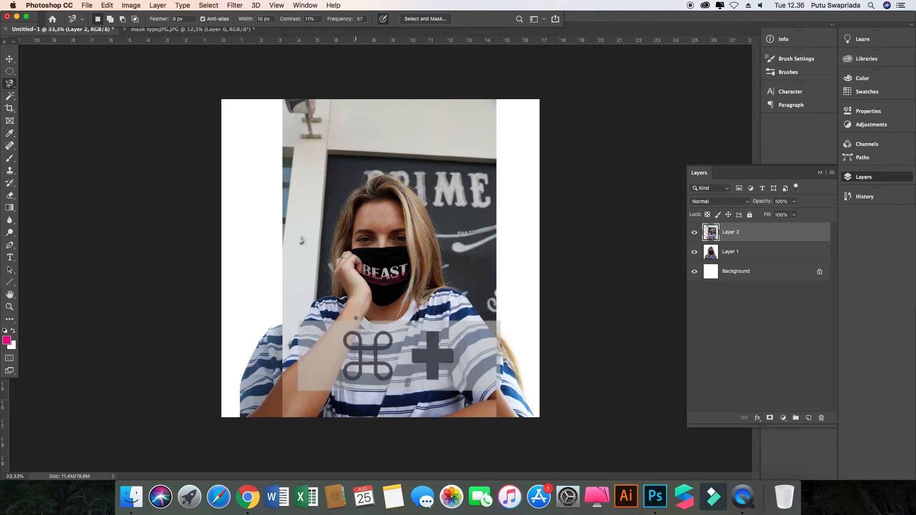
Trace a Magnetic Lasso outline from the photo's left edge along the sleeve and hair to the top of the head, deleting misplaced anchors
key(super+plus)
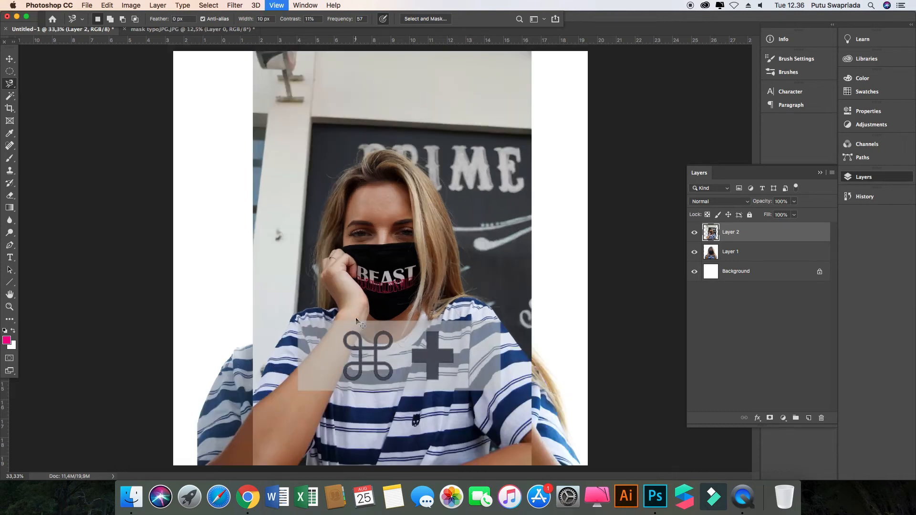
key(super+plus)
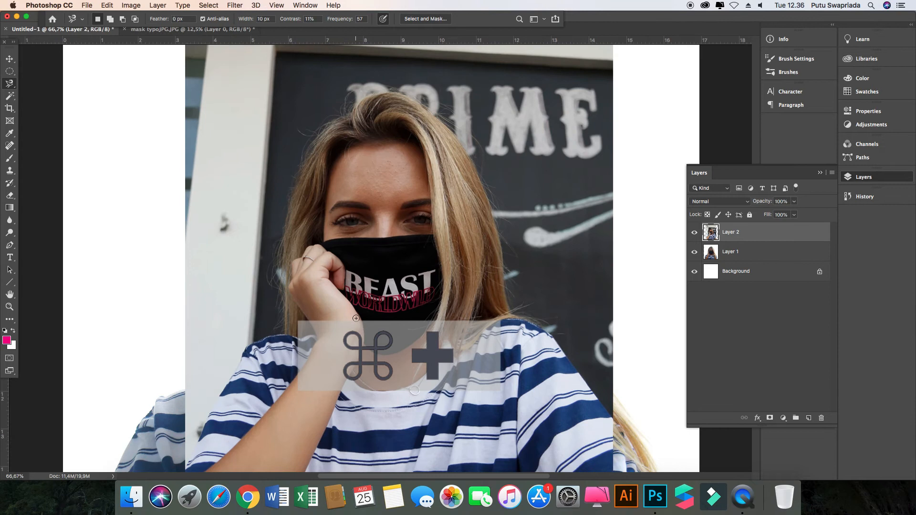
scroll(374, 307, down, 3)
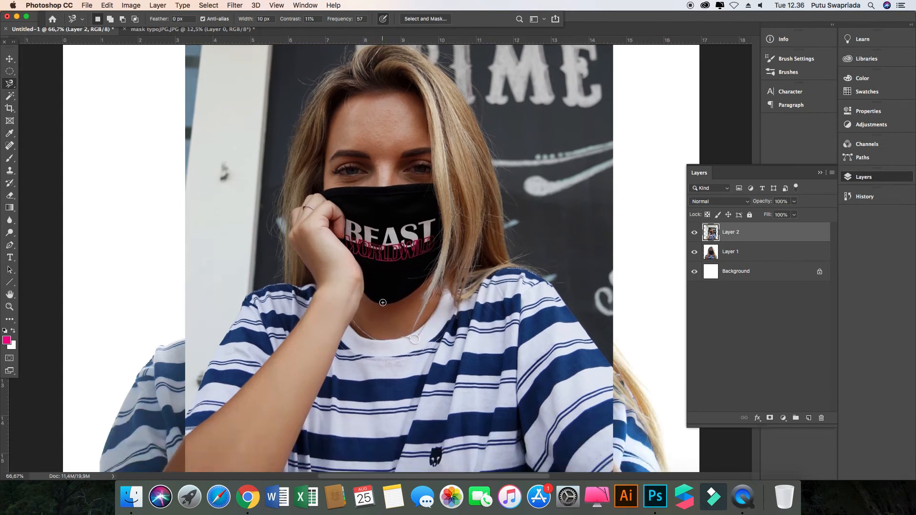
scroll(337, 349, down, 1)
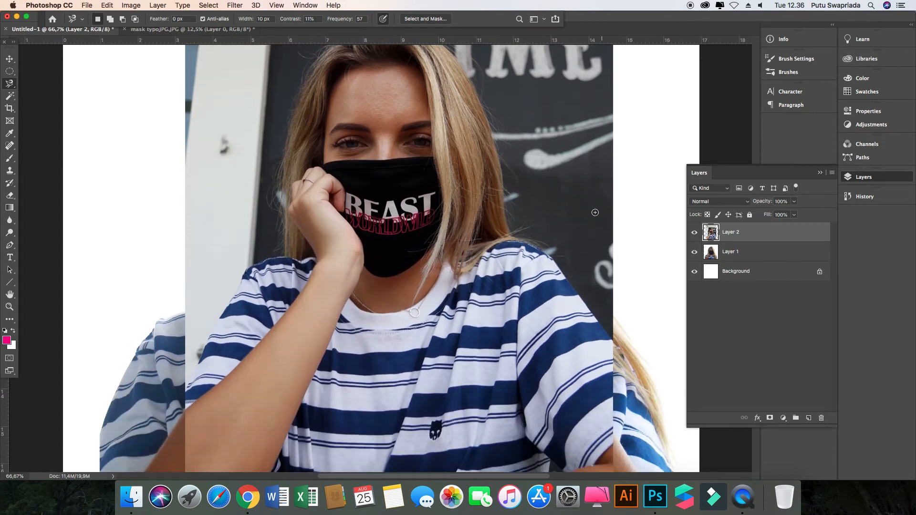
scroll(366, 312, up, 3)
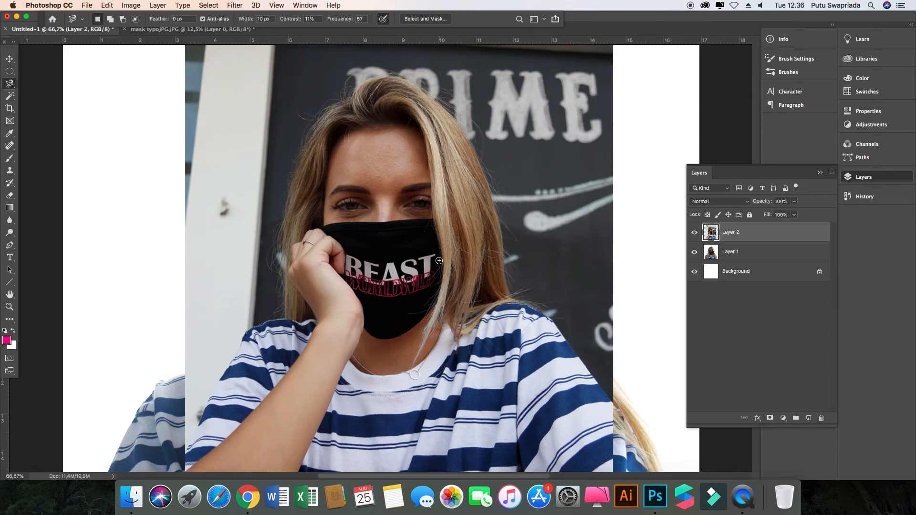
scroll(439, 260, down, 2)
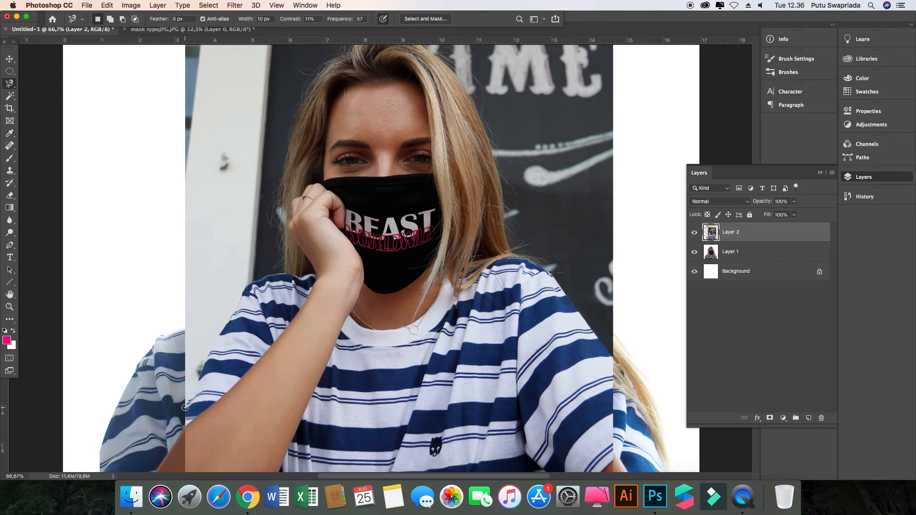
click(9, 83)
click(43, 99)
click(185, 406)
key(Delete)
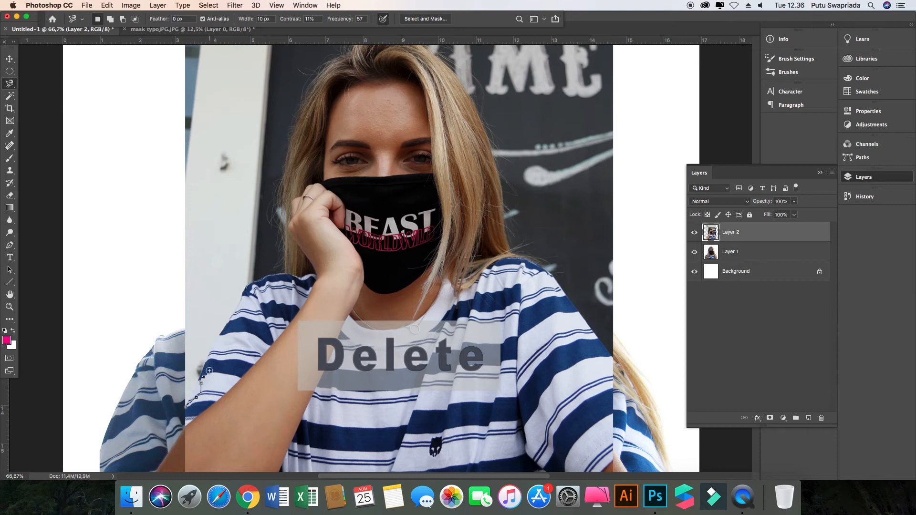
key(Delete)
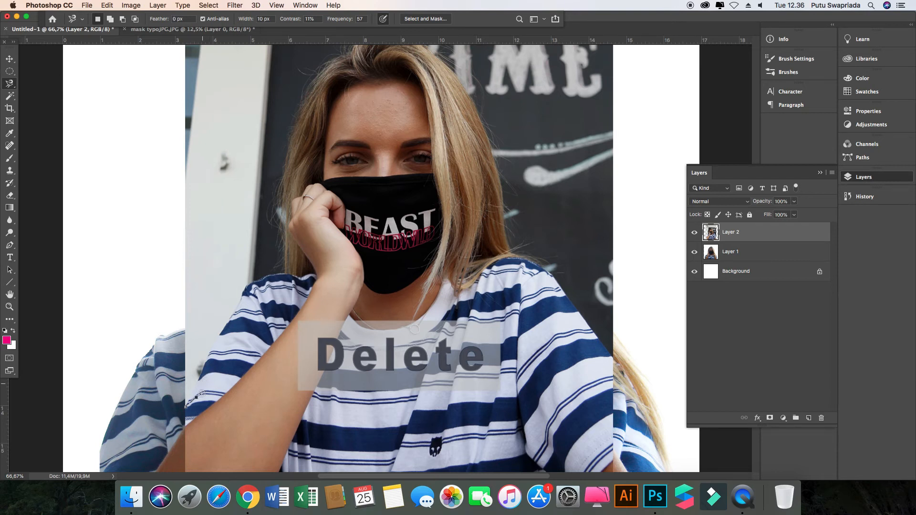
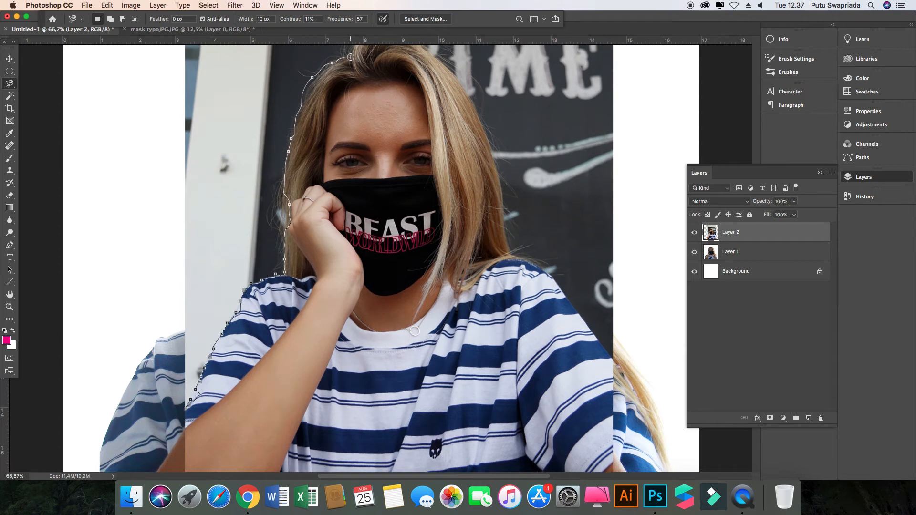
Delete the stray Magnetic Lasso anchor points above the head and across the face, back to the top of the hair
scroll(351, 57, up, 3)
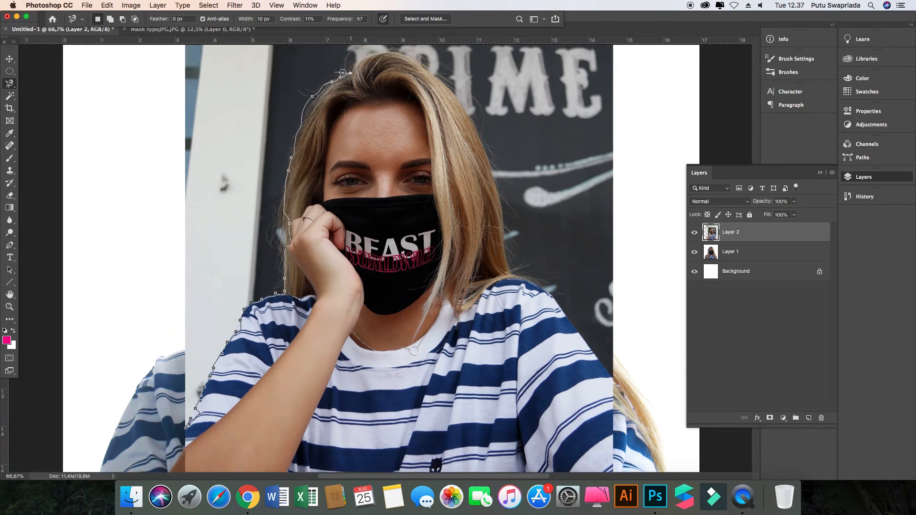
scroll(359, 81, up, 8)
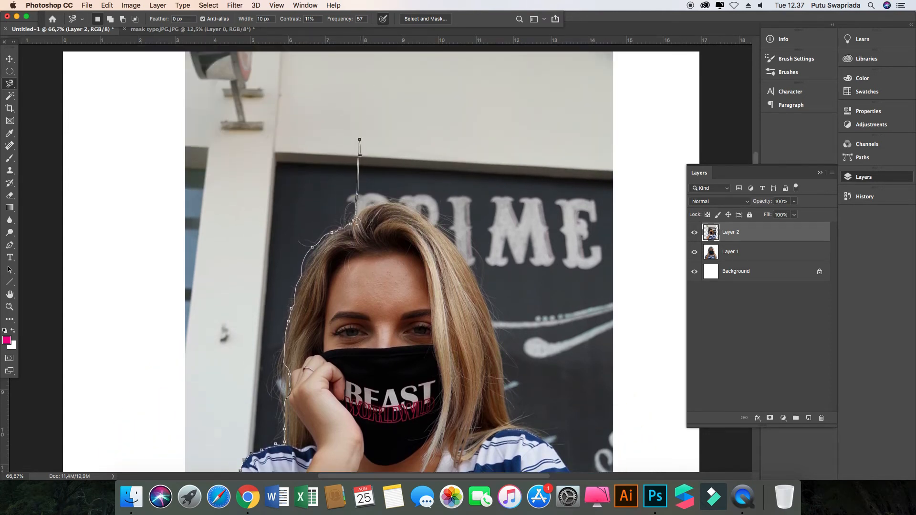
key(BackSpace)
scroll(403, 286, up, 5)
scroll(403, 283, down, 15)
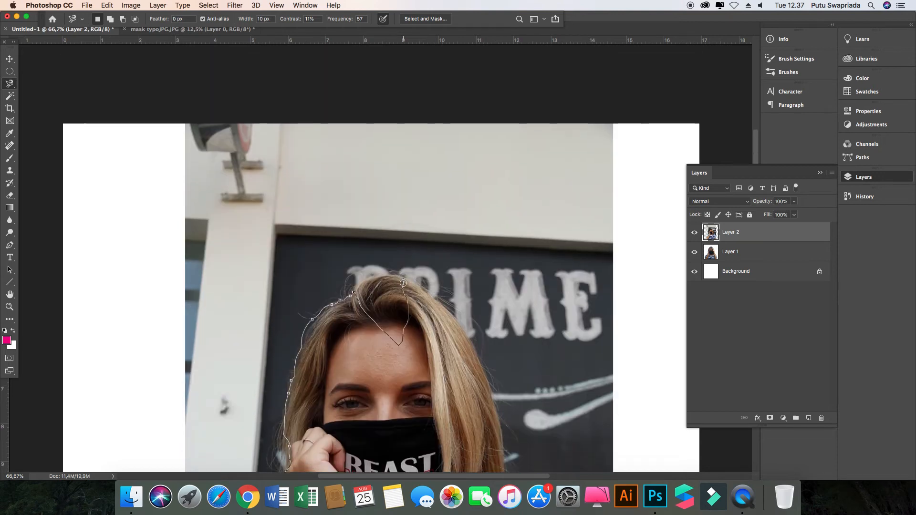
scroll(403, 283, up, 3)
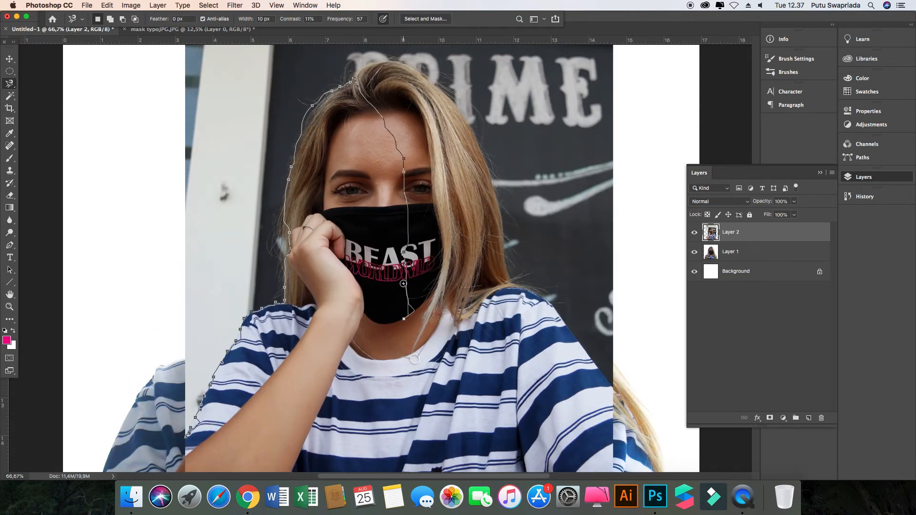
key(BackSpace)
key(BackSpace)
key(BackSpace)
key(BackSpace)
key(BackSpace)
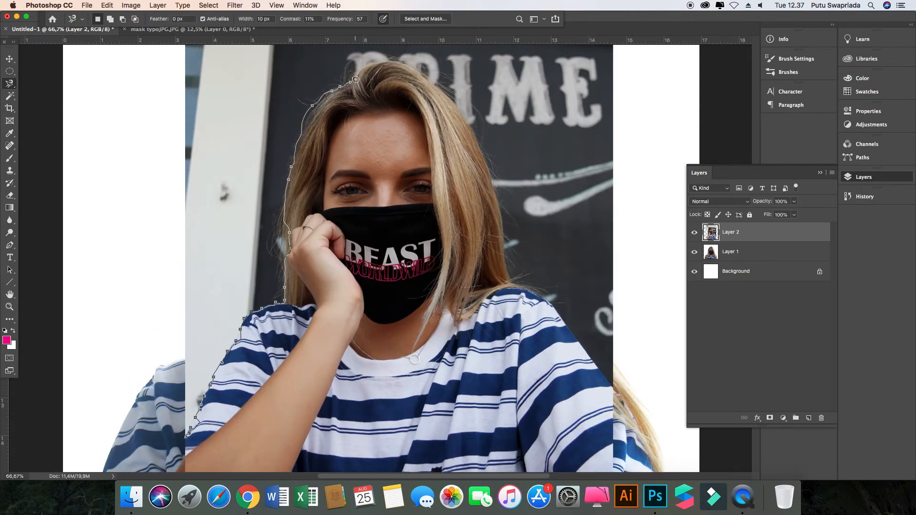
Continue the Magnetic Lasso outline from the top of the woman's hair
scroll(356, 80, up, 1)
scroll(355, 80, down, 2)
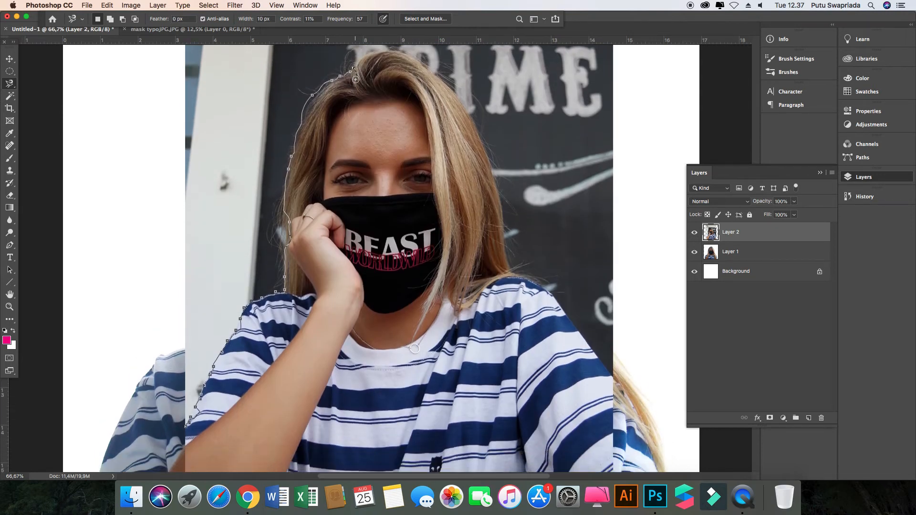
scroll(355, 80, down, 1)
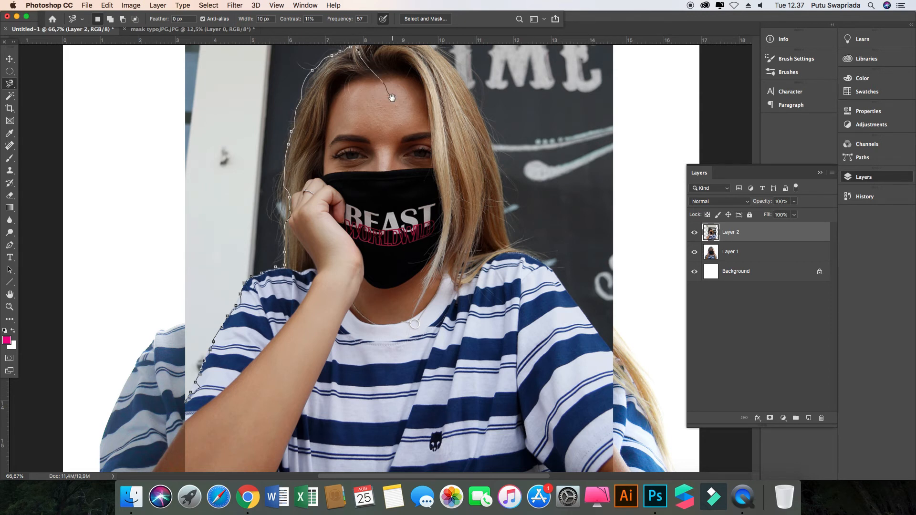
Outline the woman on Layer 2 with the Magnetic Lasso and close the path into a selection
drag(391, 98, 396, 177)
key(super+r)
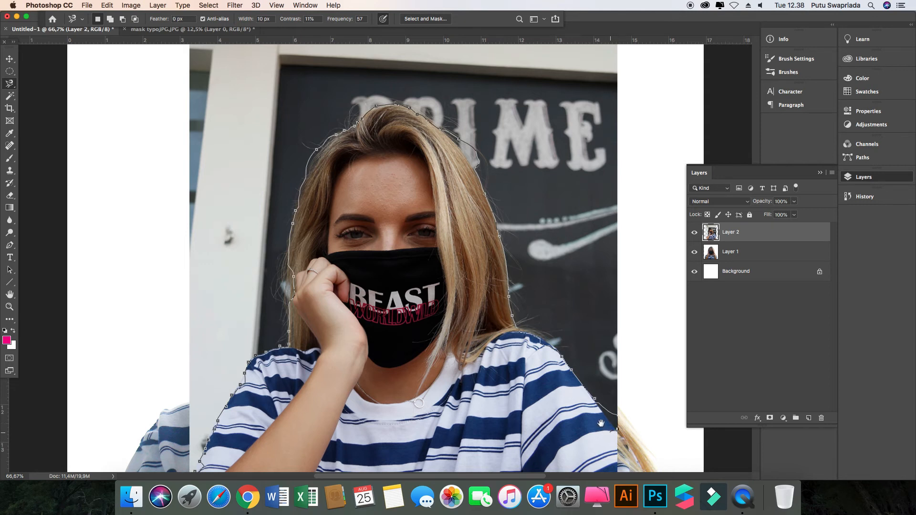
key(space)
drag(600, 422, 582, 229)
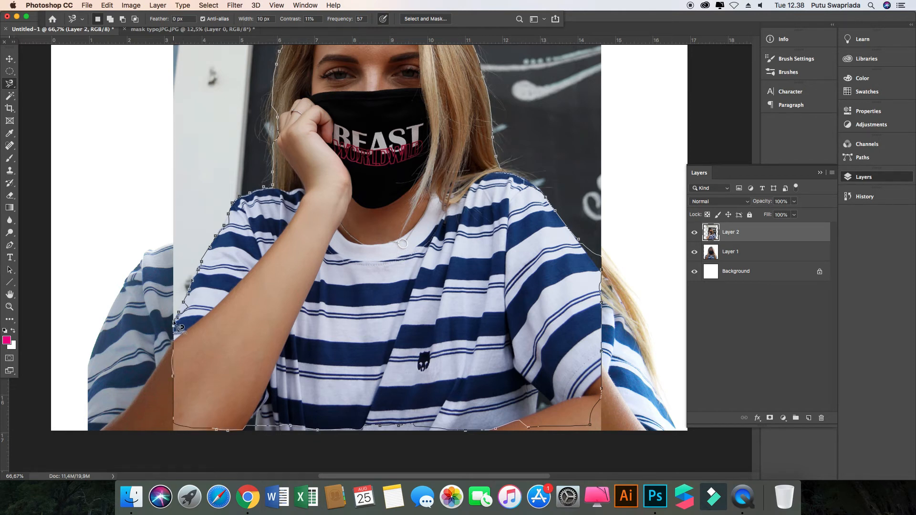
click(180, 327)
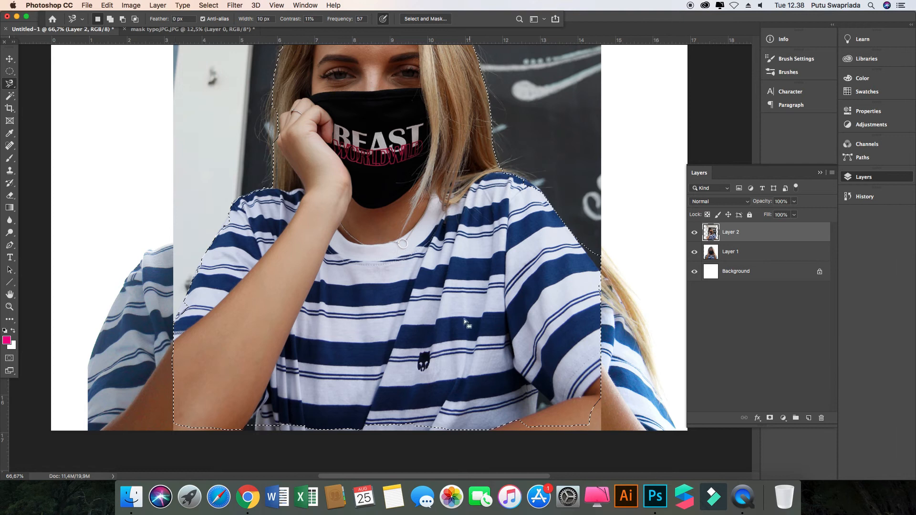
key(super+minus)
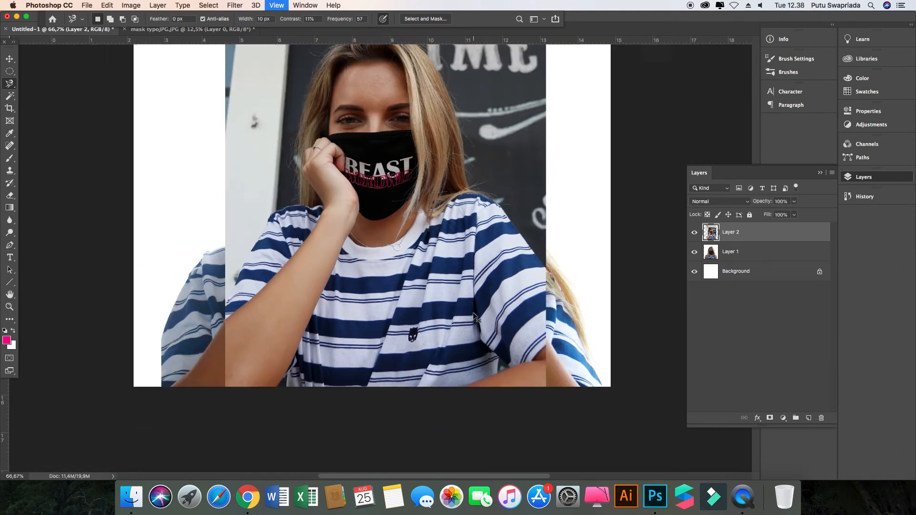
key(super+minus)
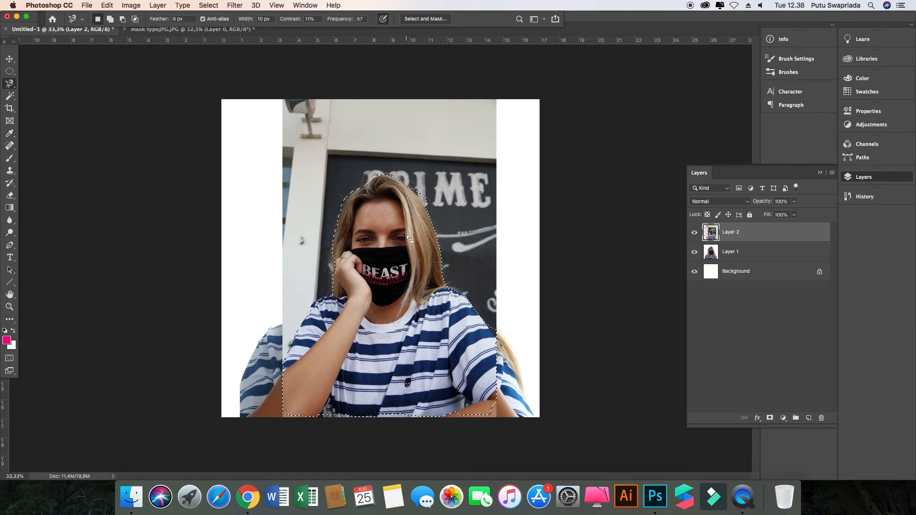
Try moving the lasso-selected woman around the canvas, undo the moves and clear the selection
click(10, 60)
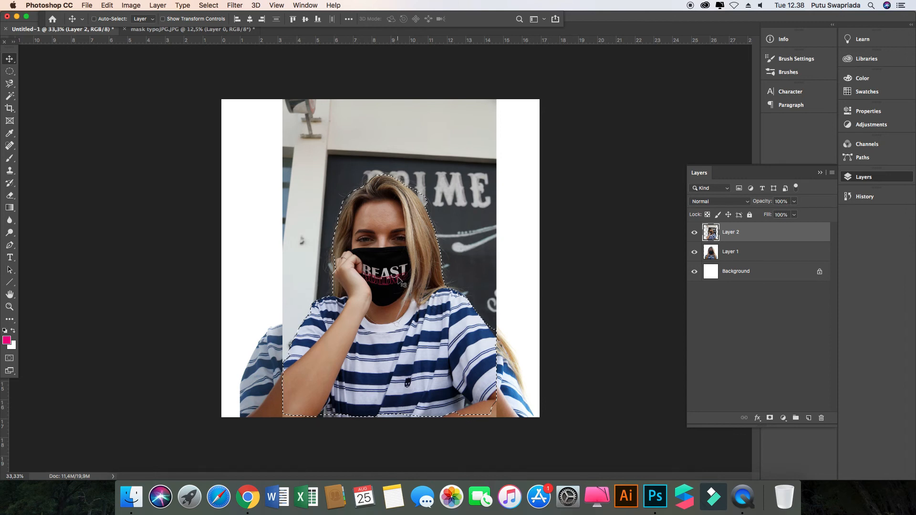
drag(399, 274, 423, 248)
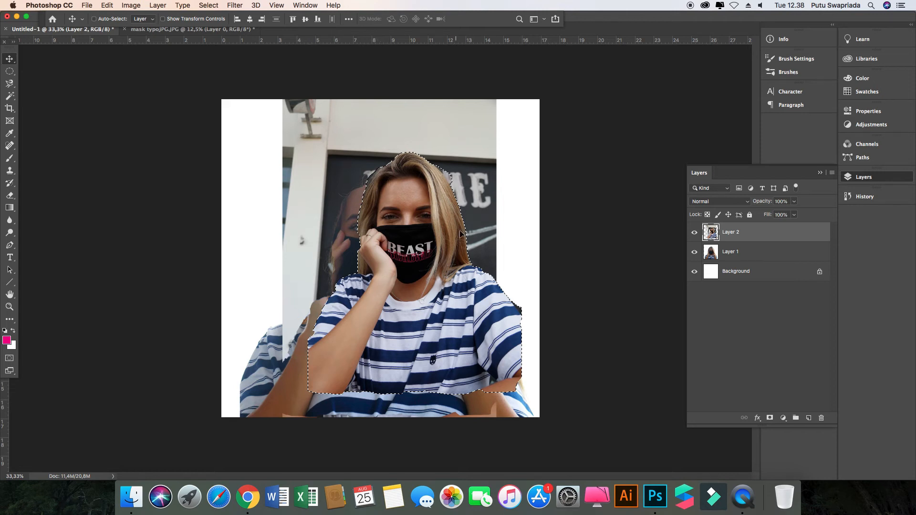
drag(452, 285, 426, 326)
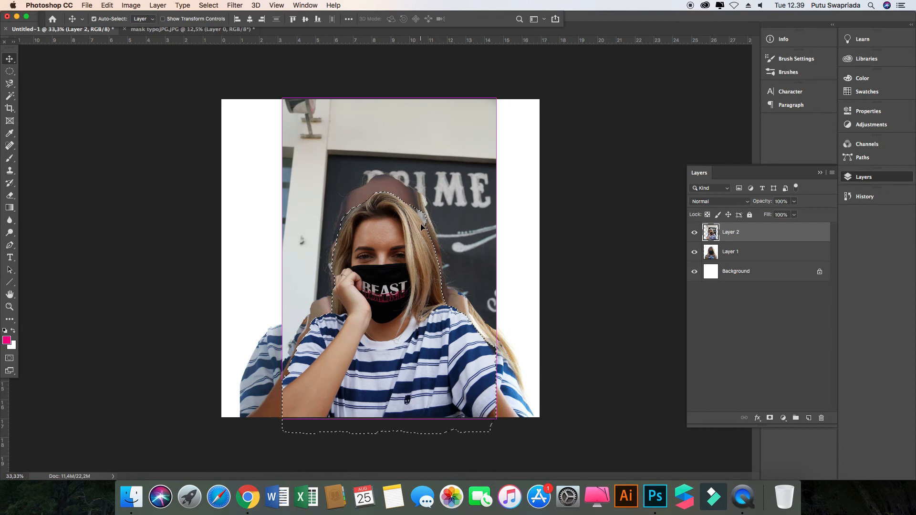
key(super+z)
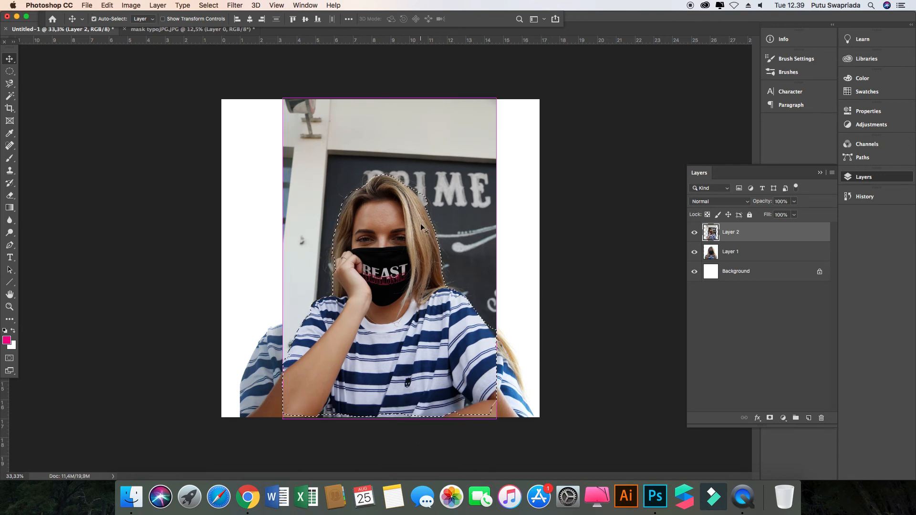
key(super+z)
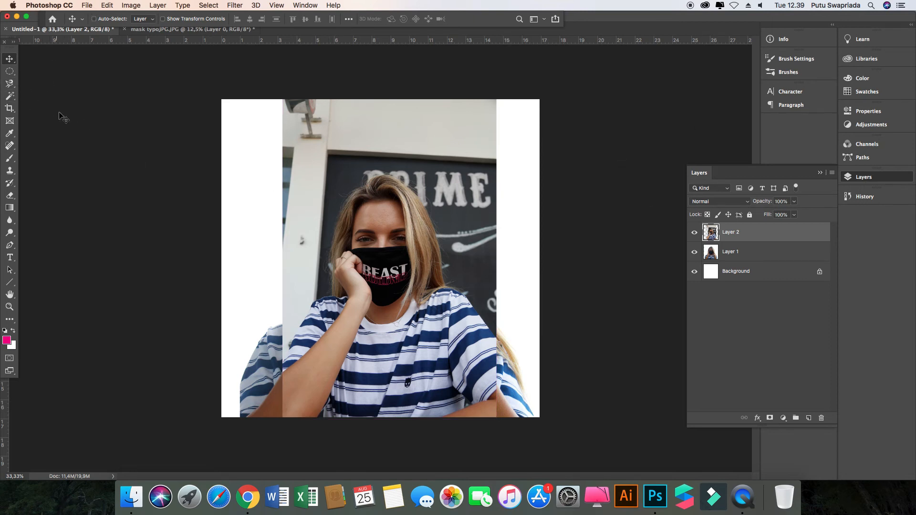
Switch to the Quick Selection Tool and select the woman on Layer 2 with Select Subject
click(14, 100)
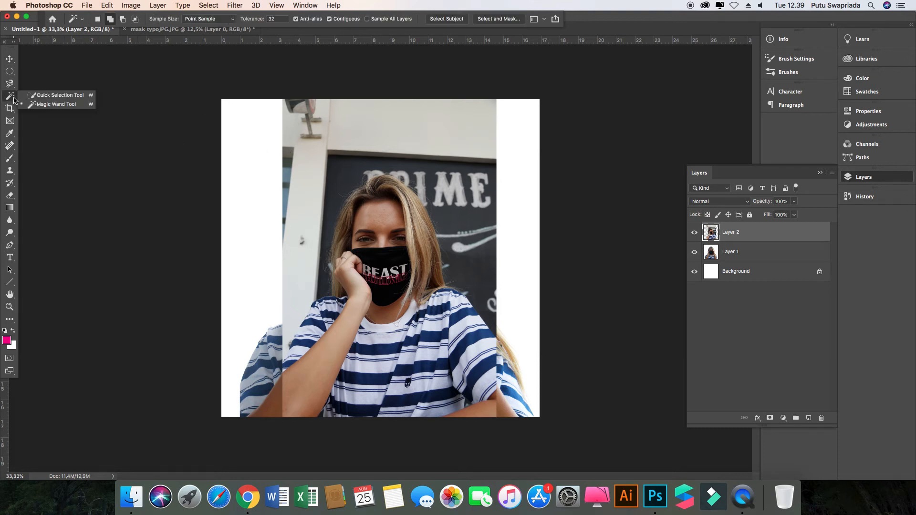
click(50, 98)
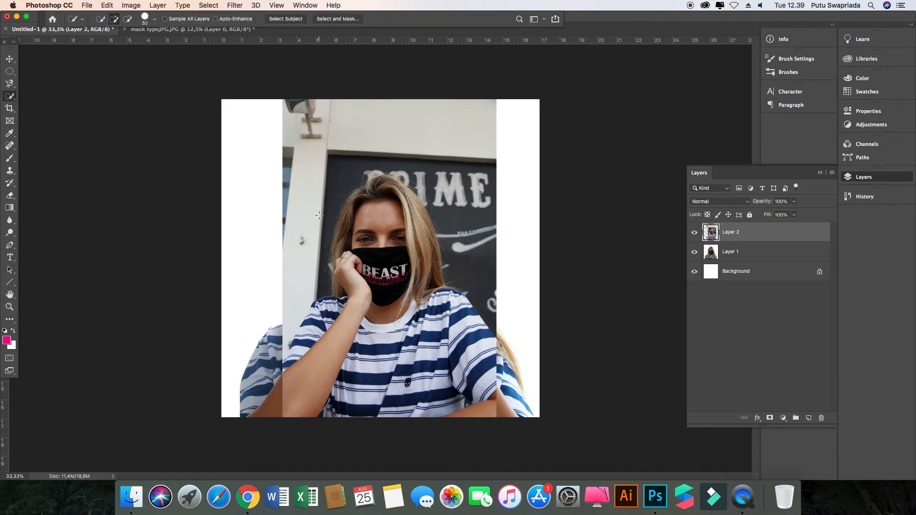
right_click(10, 98)
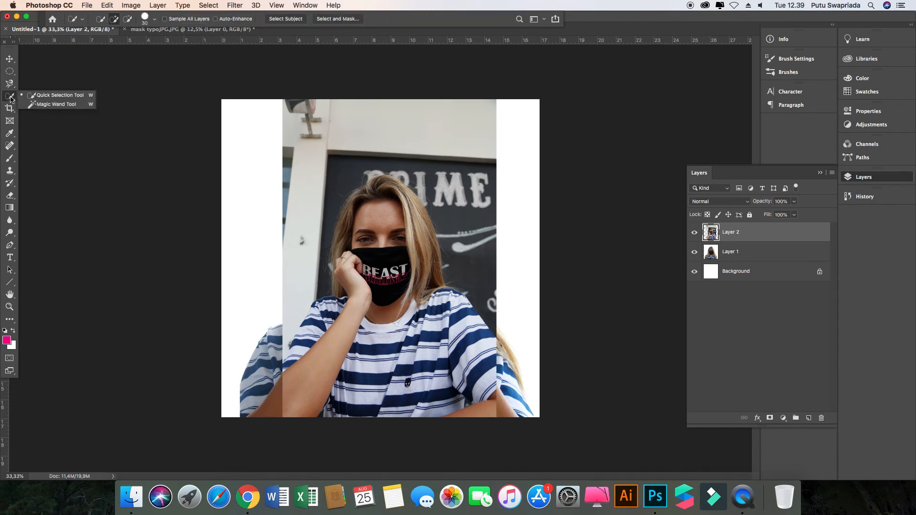
click(60, 97)
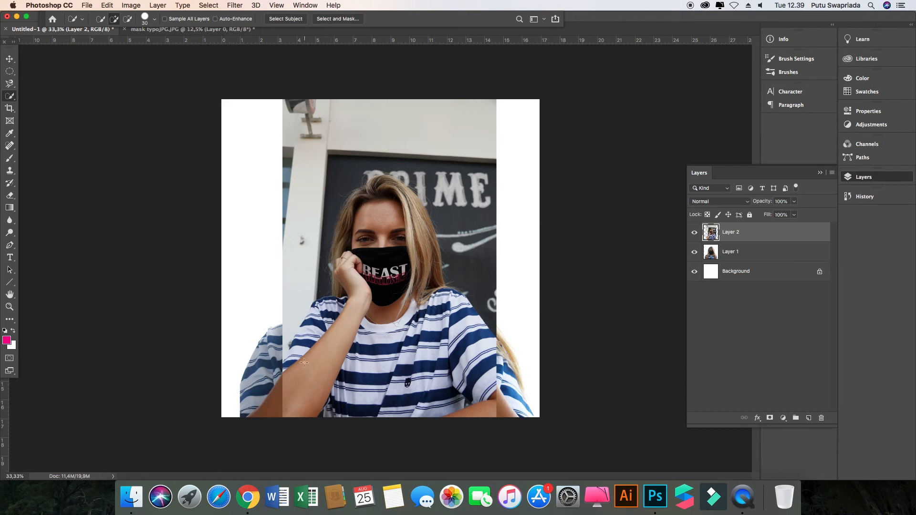
click(13, 97)
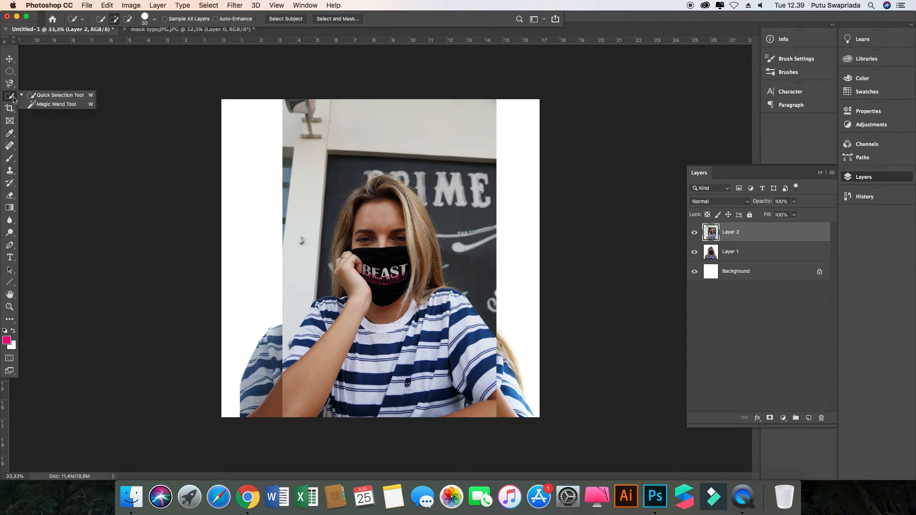
click(70, 99)
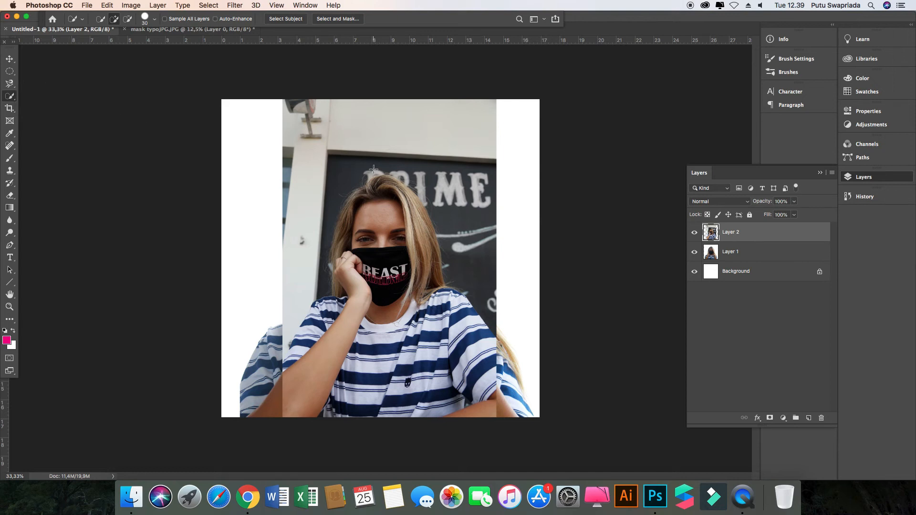
click(286, 19)
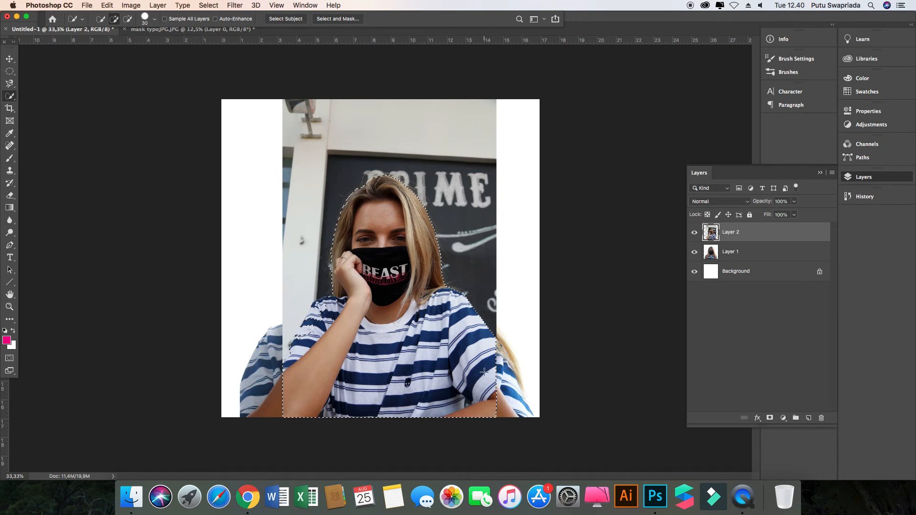
Add the missing striped sleeve area beside the pale wall to the quick selection
key(super+equal)
key(super+equal)
key(super+equal)
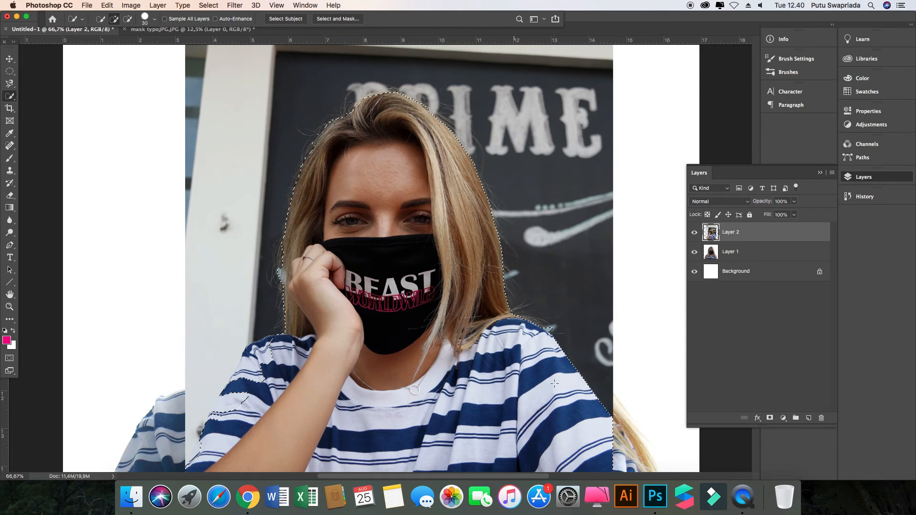
scroll(577, 397, down, 5)
scroll(576, 397, down, 4)
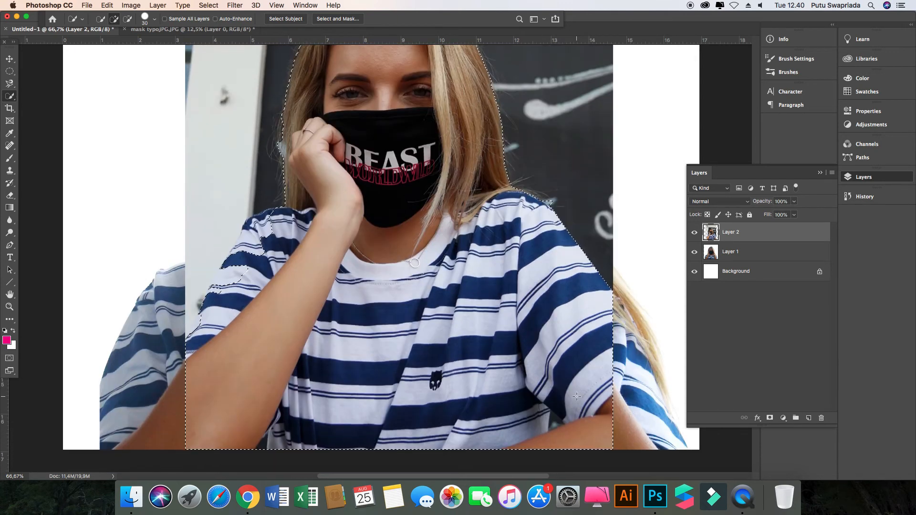
scroll(570, 374, up, 4)
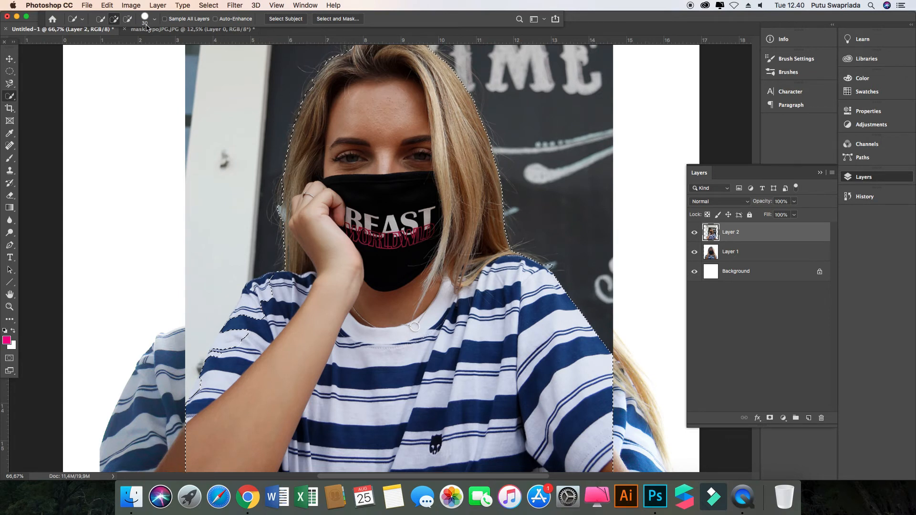
click(115, 20)
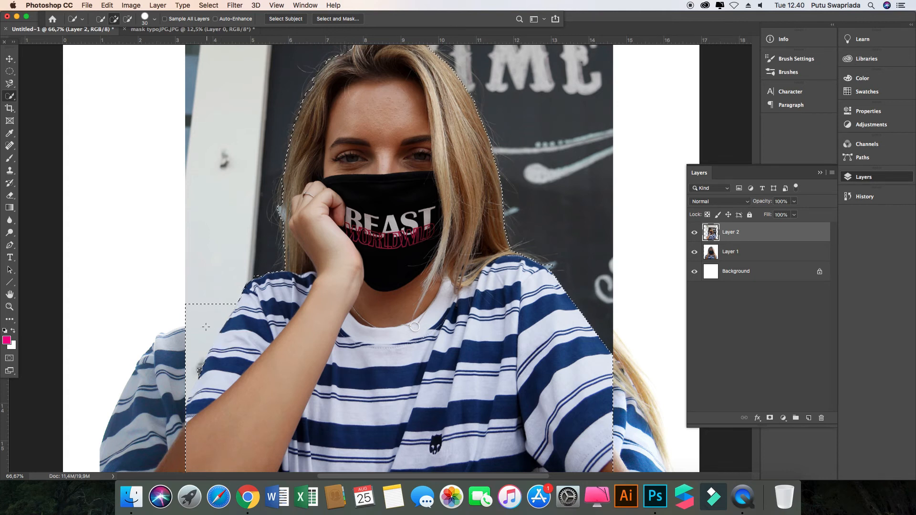
Subtract the pale wall beside the sleeve from the selection and add the lower sleeve stripes back
click(128, 21)
drag(215, 322, 222, 329)
drag(202, 334, 210, 350)
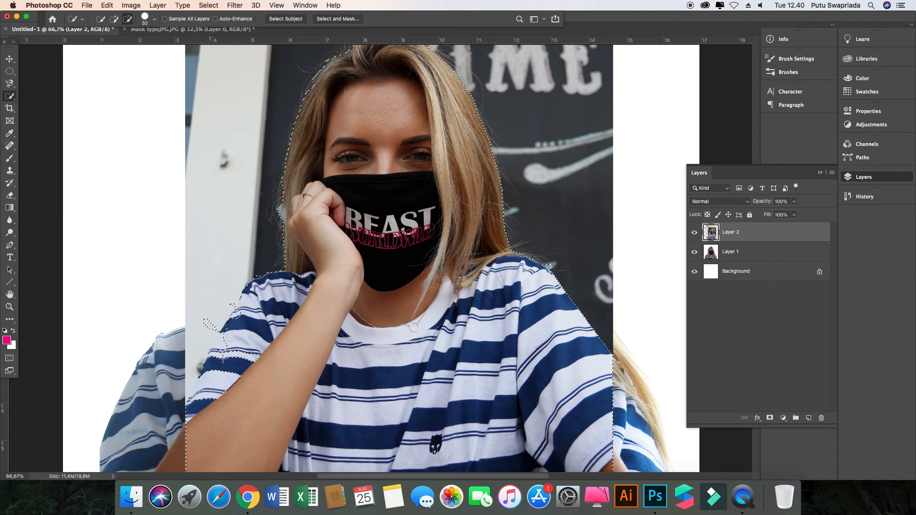
click(114, 19)
drag(231, 376, 204, 377)
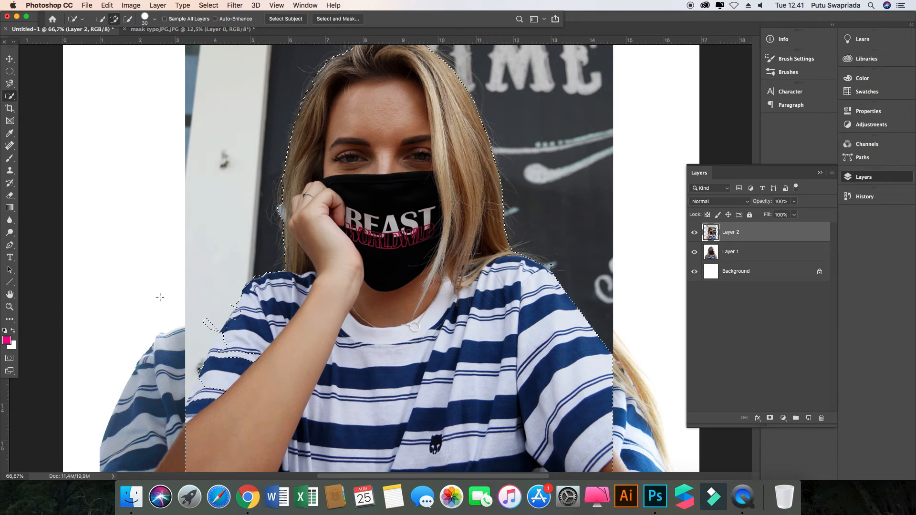
Try moving the quick-selected woman with the Move tool, undo the move and deselect
key(super+minus)
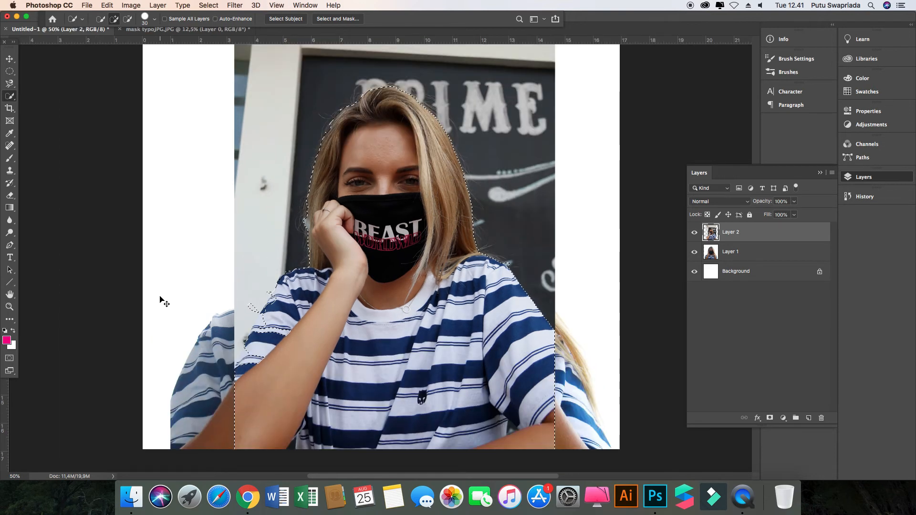
key(super+minus)
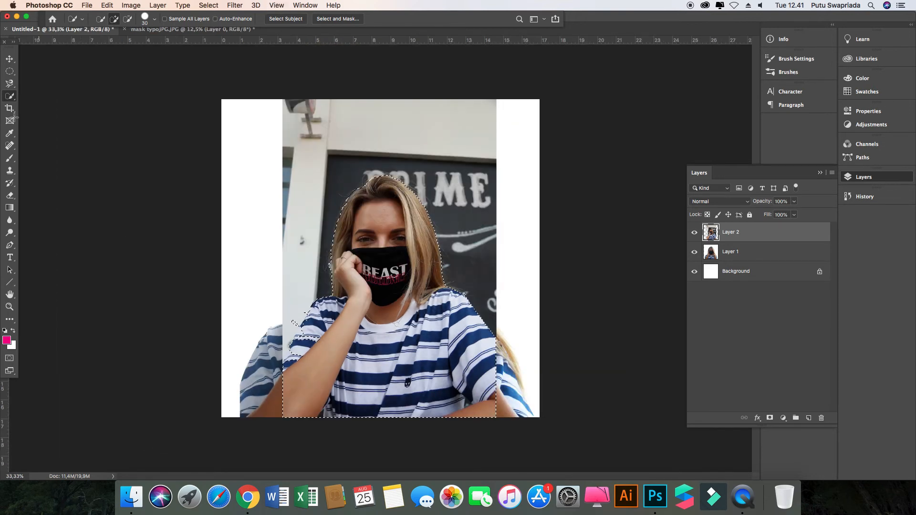
click(8, 58)
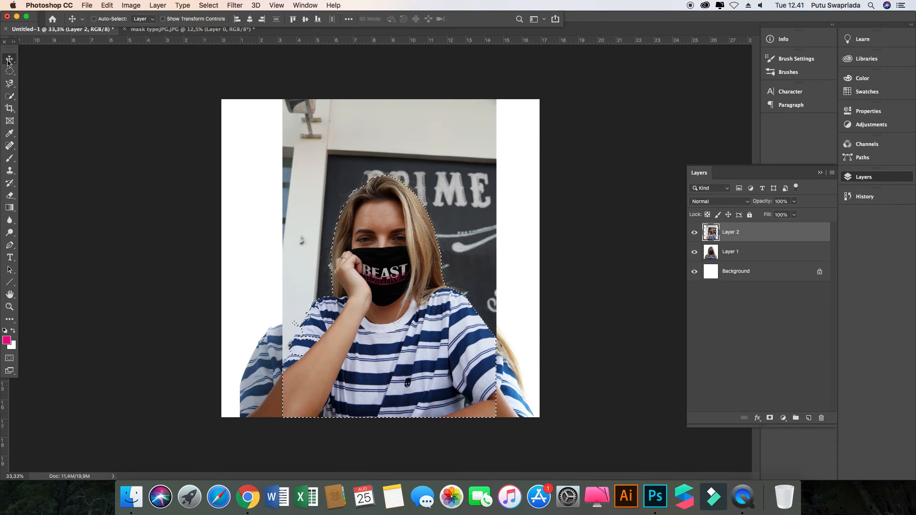
mouse_move(391, 287)
mouse_down()
mouse_move(480, 244)
mouse_move(496, 194)
mouse_move(391, 212)
mouse_move(393, 234)
mouse_move(421, 267)
mouse_move(407, 289)
mouse_move(390, 286)
mouse_up()
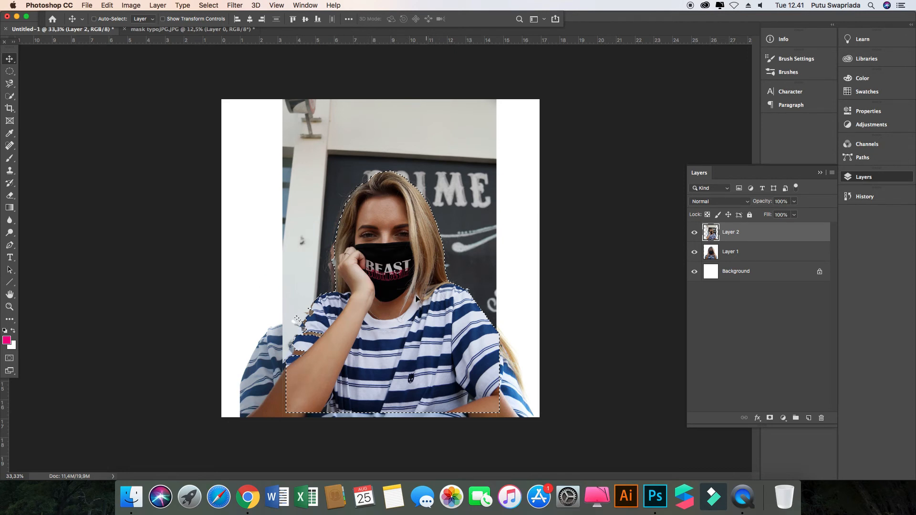
drag(416, 298, 435, 303)
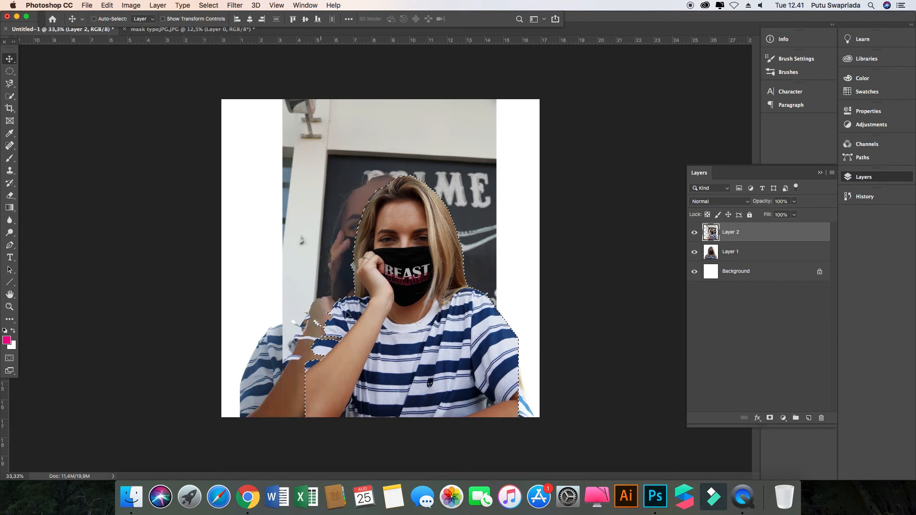
key(super+z)
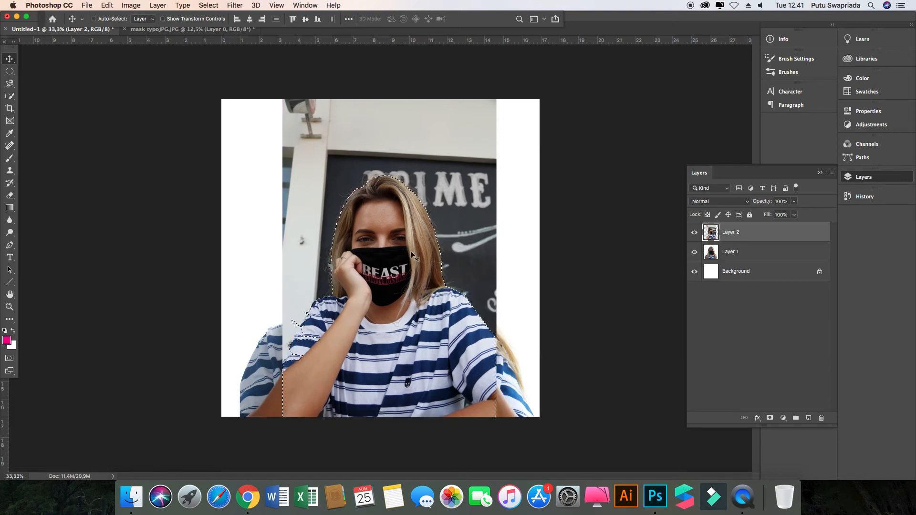
key(super+d)
Try selecting the pale wall and the chalk letter M with the Magic Wand, and undo both selections
click(10, 100)
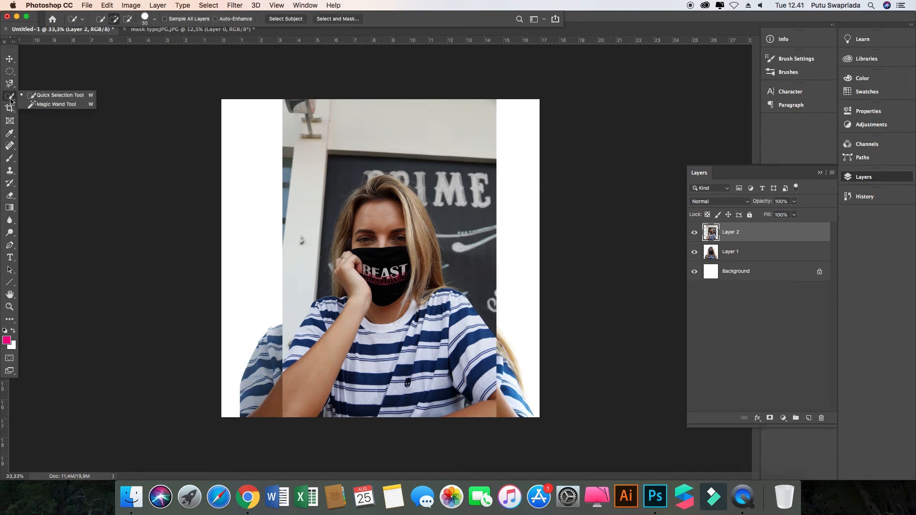
click(67, 104)
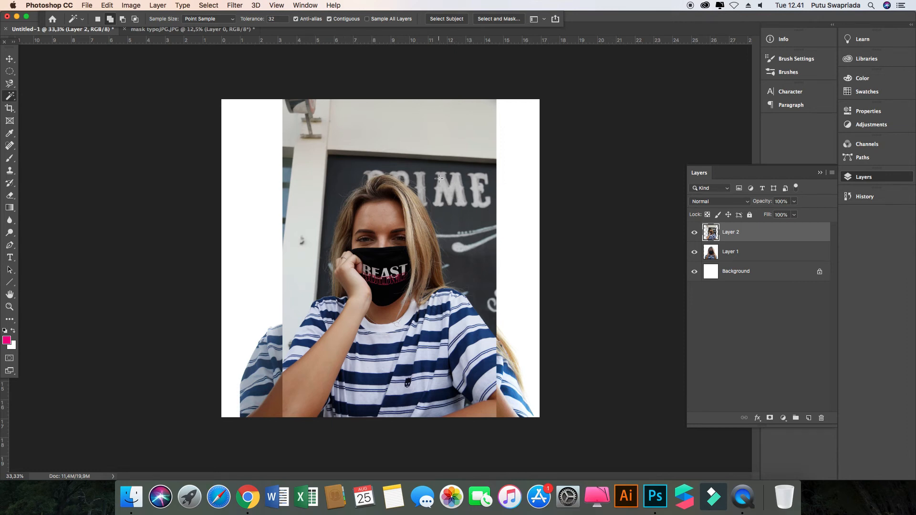
click(403, 153)
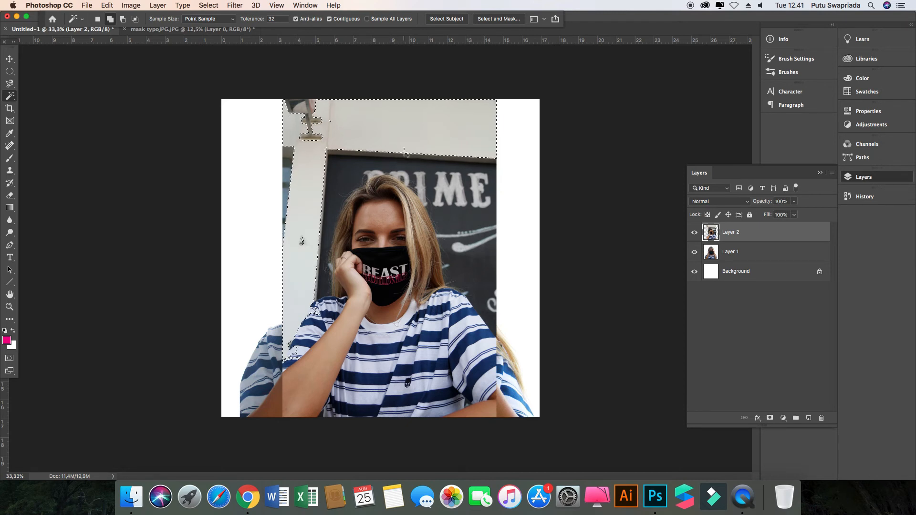
click(437, 191)
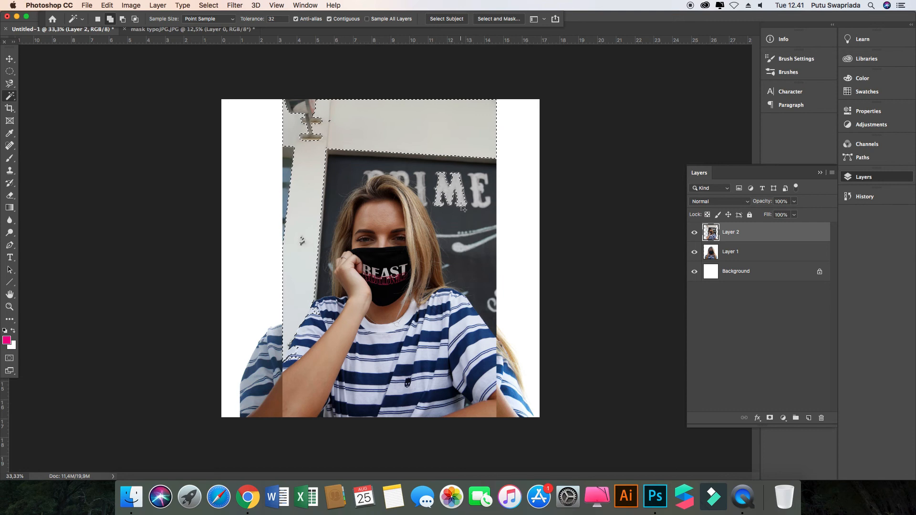
key(super+z)
key(super+z)
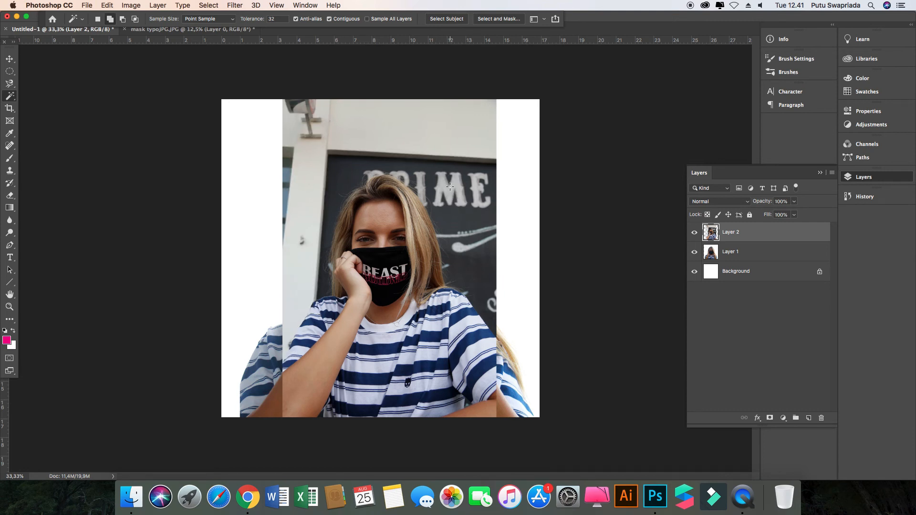
Select the letter M of the chalkboard word PRIME with the Magic Wand at tolerance 32
click(451, 192)
key(super+plus)
key(super+plus)
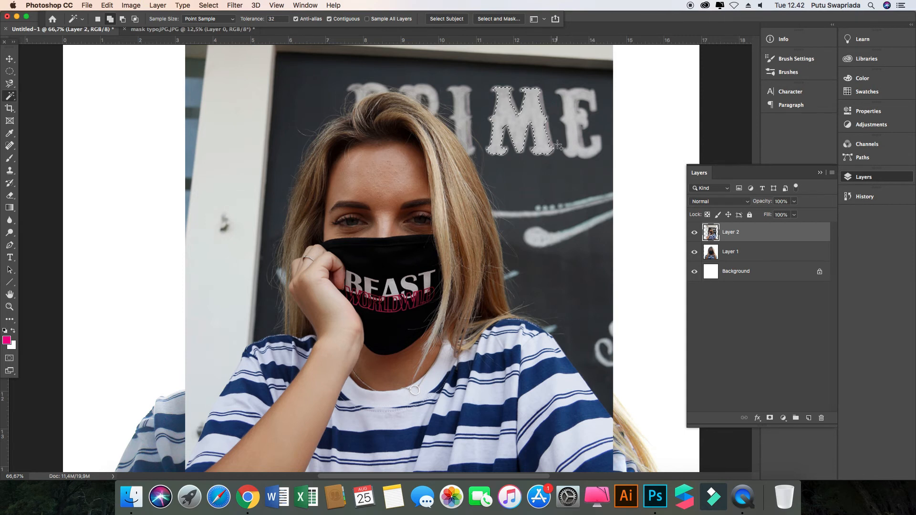
Try deleting the selected chalk letter M and moving Layer 2 with the Move tool, undo both changes and deselect
key(BackSpace)
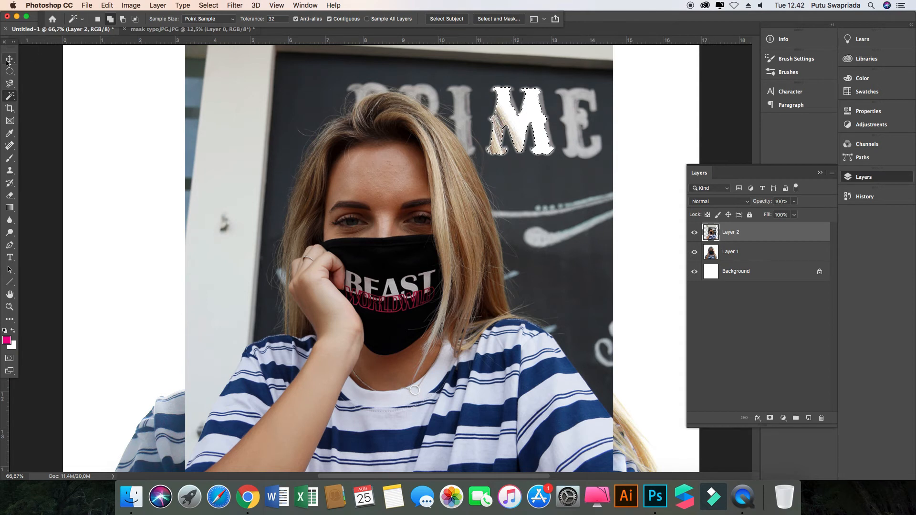
key(v)
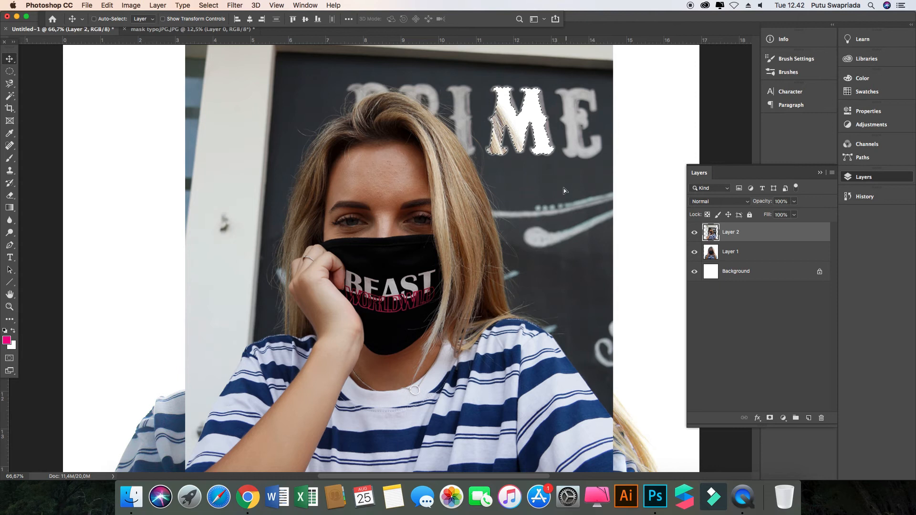
drag(565, 191, 524, 210)
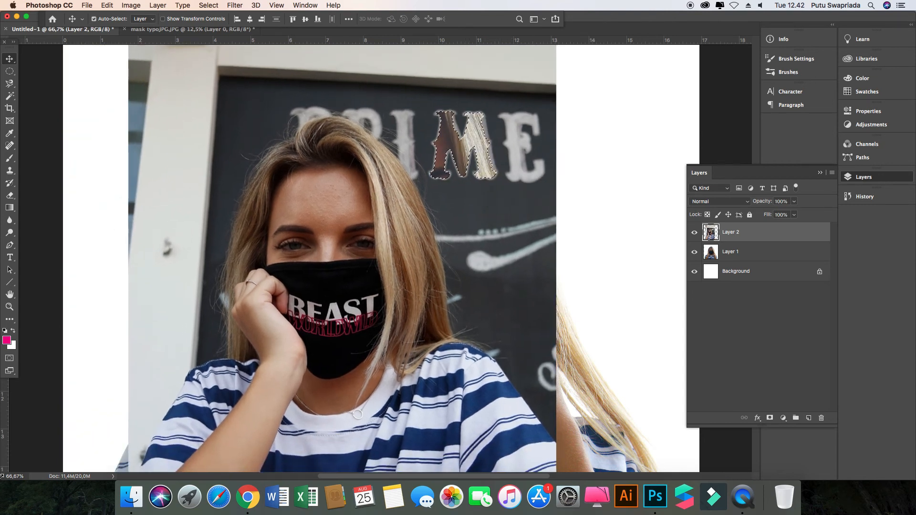
key(super+minus)
key(super+minus)
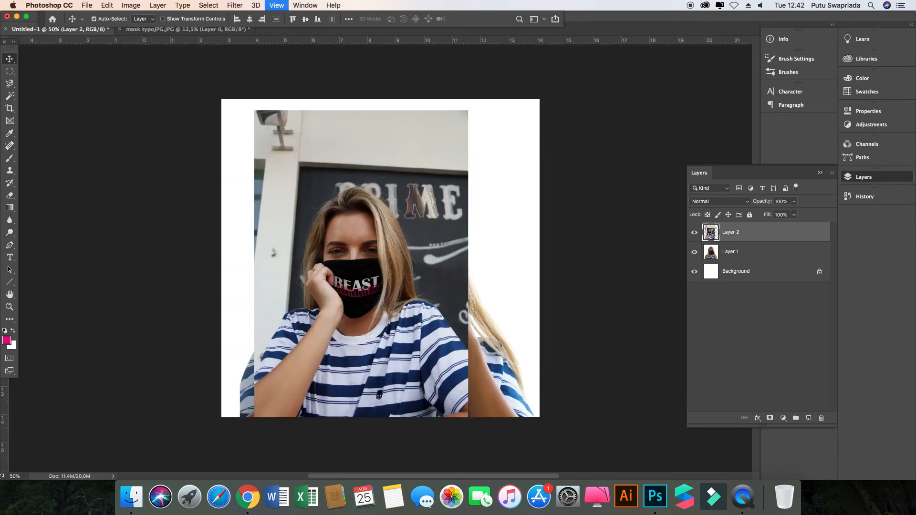
click(10, 97)
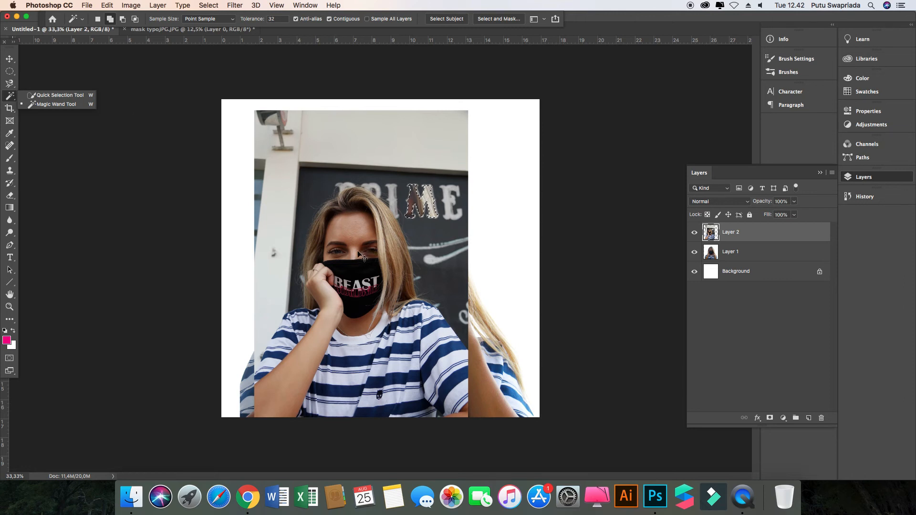
key(super+z)
key(super+z)
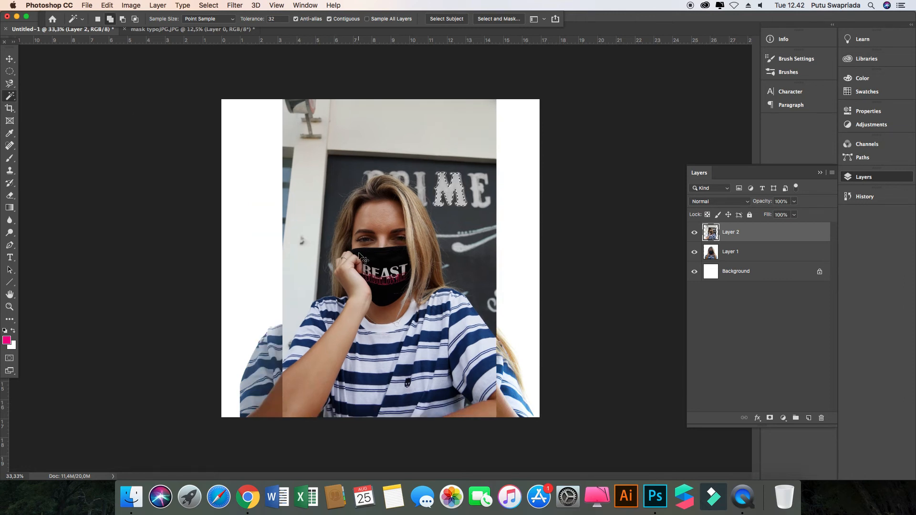
key(super+d)
Try cropping the canvas to the portrait photo's side edges and just above the chalkboard lettering, and undo the crop
click(13, 110)
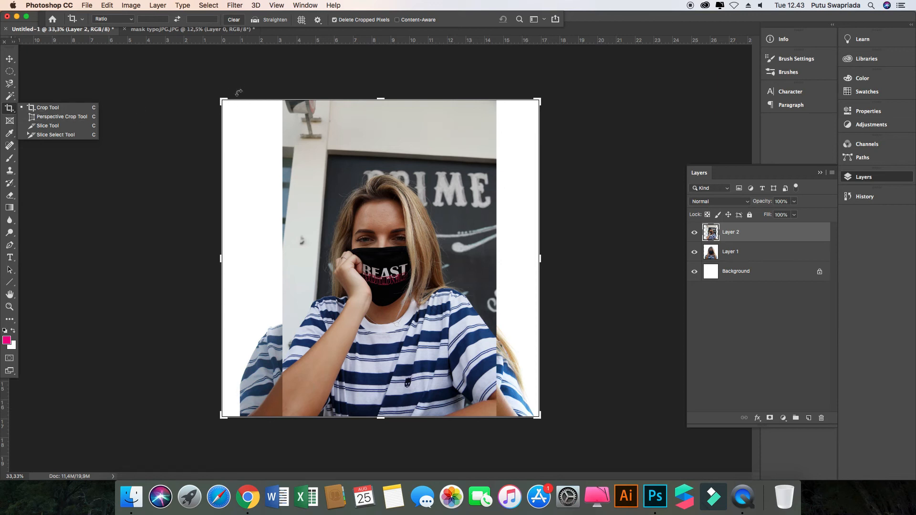
click(42, 109)
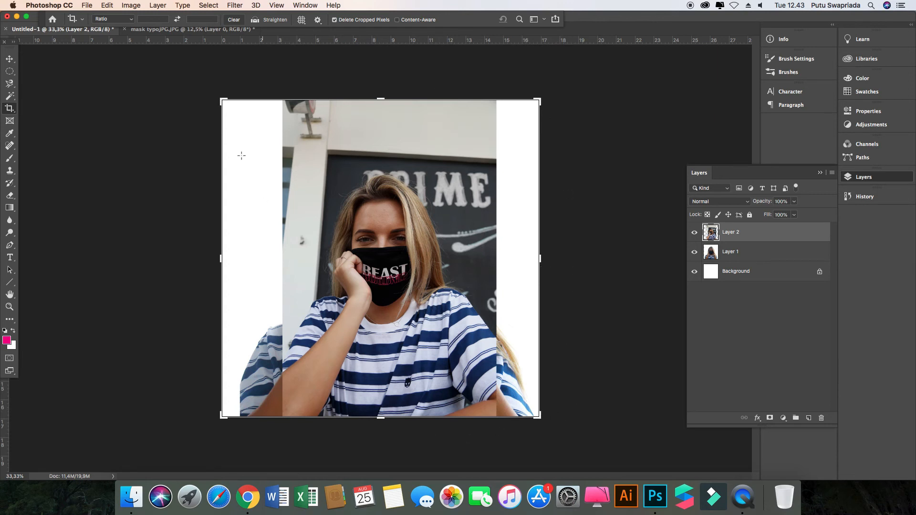
drag(222, 100, 223, 100)
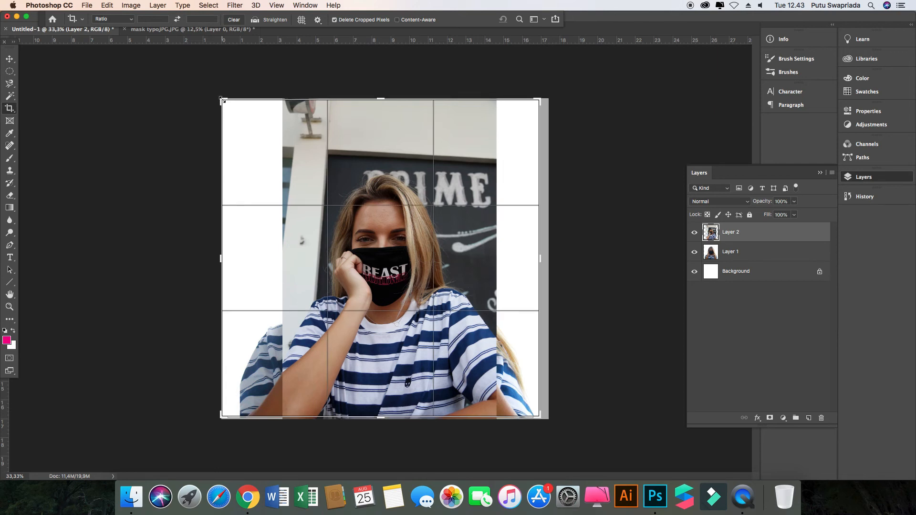
drag(223, 100, 252, 130)
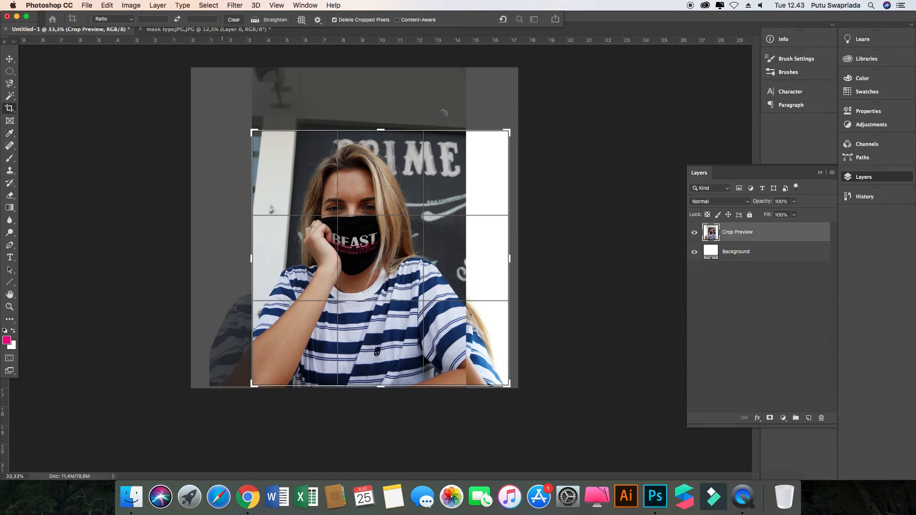
drag(508, 133, 488, 135)
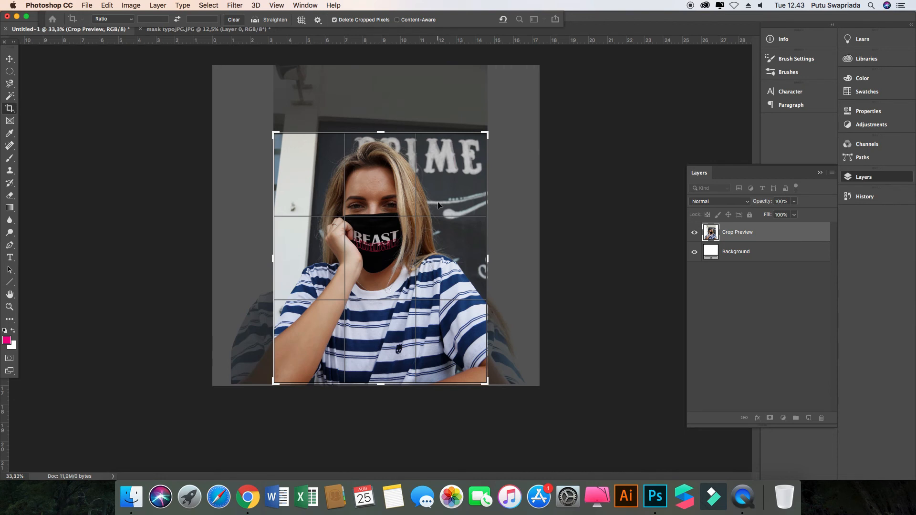
key(Return)
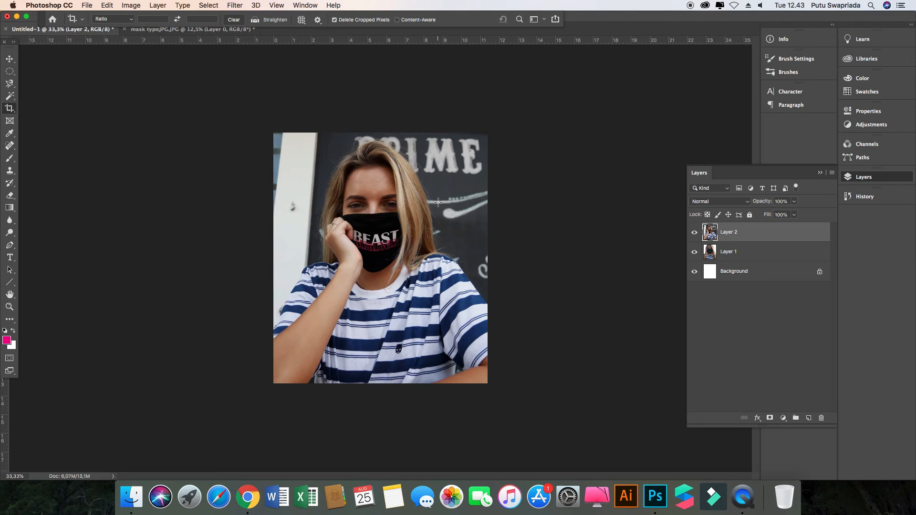
key(super)
key(super+z)
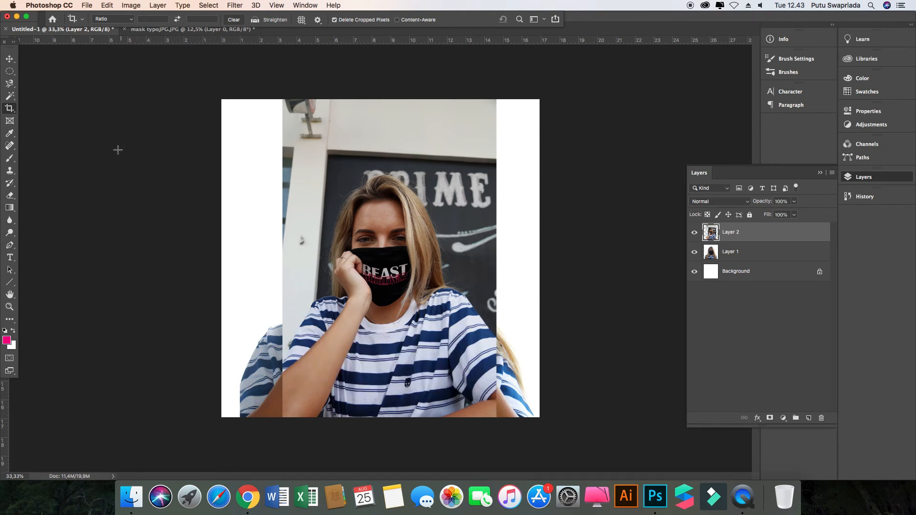
Sample the navy shirt stripe as the foreground colour with the Eyedropper tool
click(14, 137)
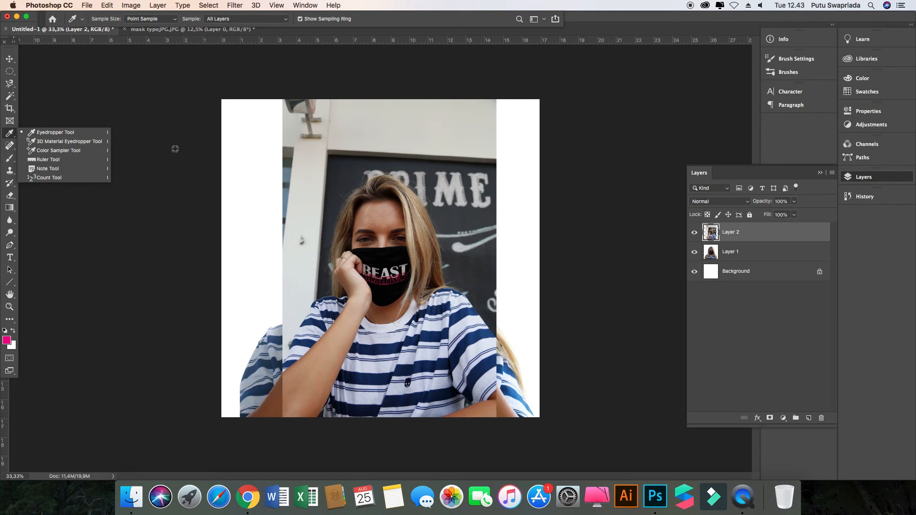
click(168, 199)
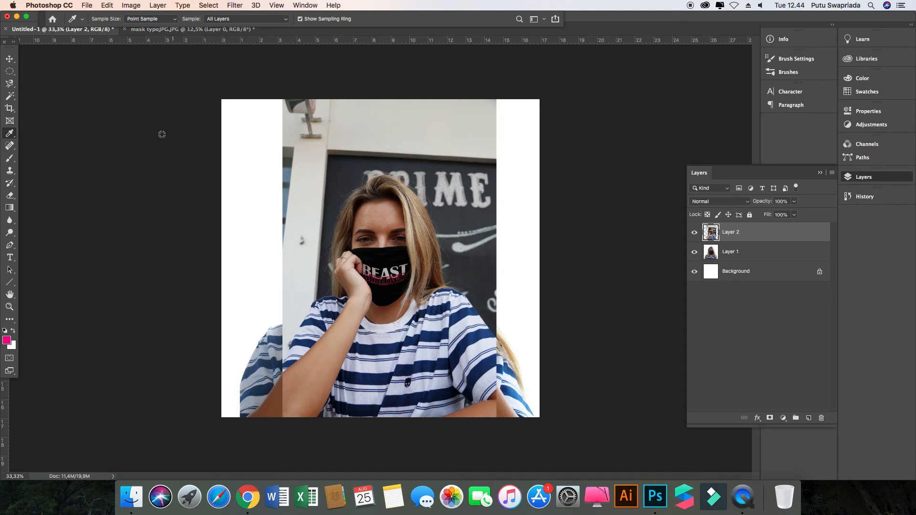
right_click(10, 135)
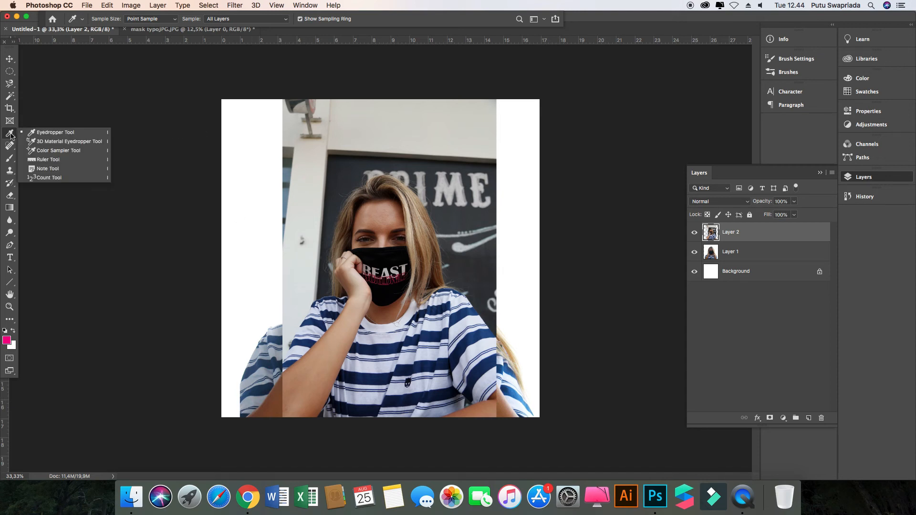
click(51, 134)
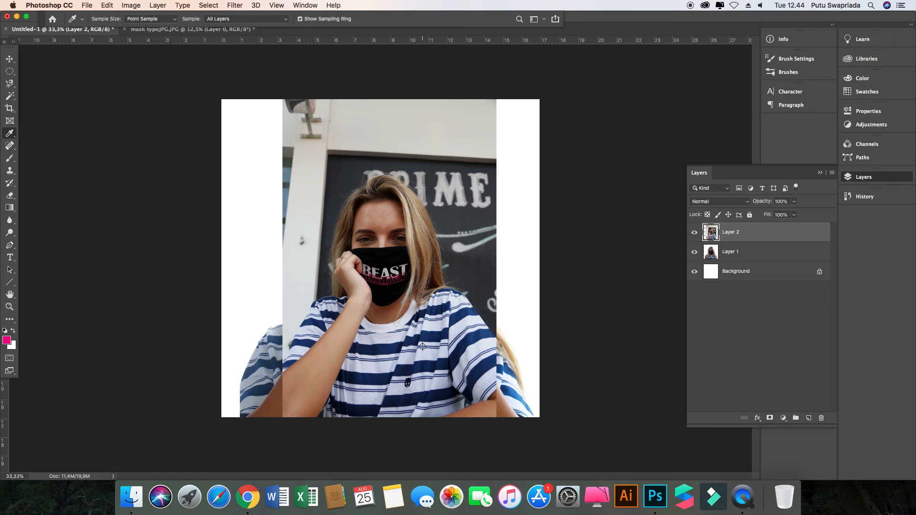
click(384, 349)
click(384, 350)
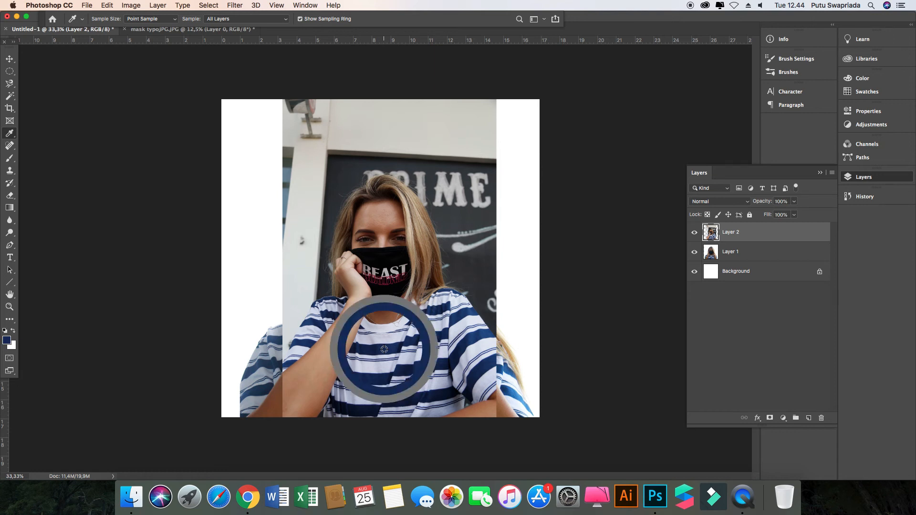
Sample the black mask, neck, shirt and chalkboard in turn, finishing with the white canvas area as the foreground colour
click(384, 287)
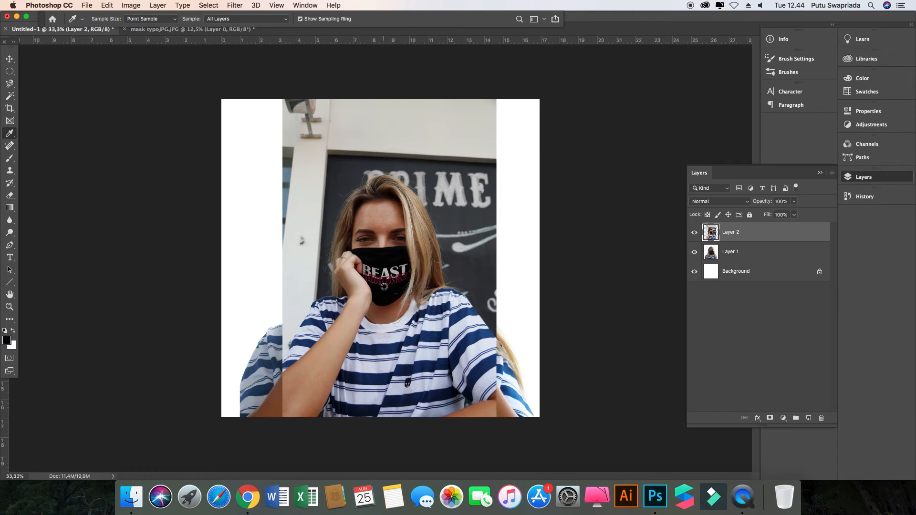
click(384, 288)
click(383, 307)
click(383, 313)
click(388, 334)
click(385, 312)
click(385, 312)
click(460, 217)
click(390, 278)
click(371, 351)
click(263, 182)
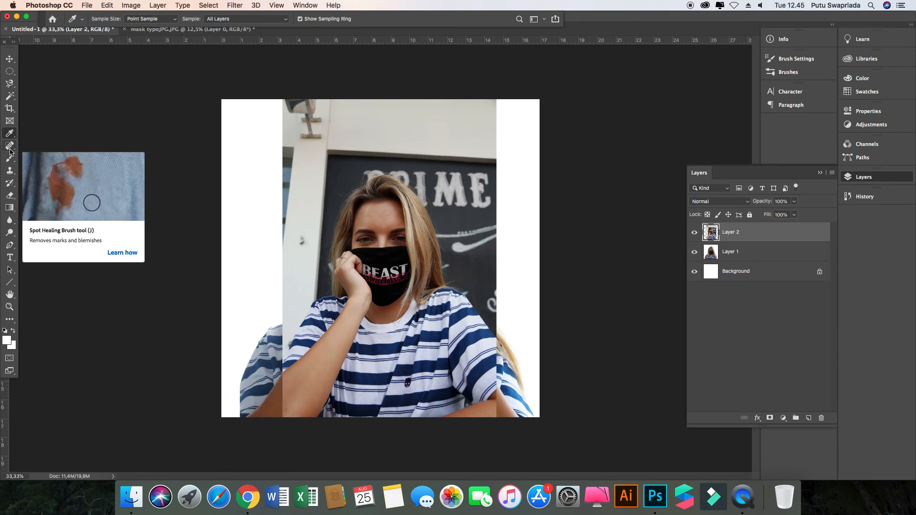
Activate the Spot Healing Brush tool for the blemishes on the woman's forehead
click(10, 150)
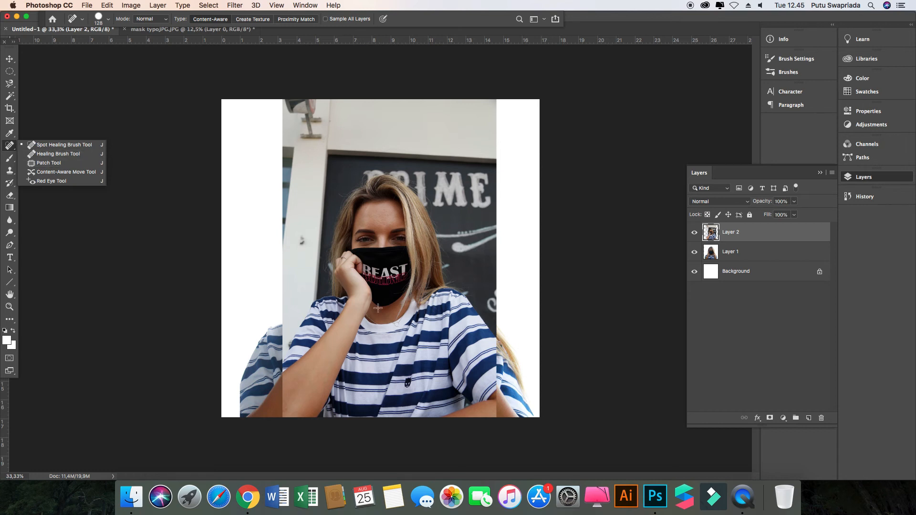
click(64, 146)
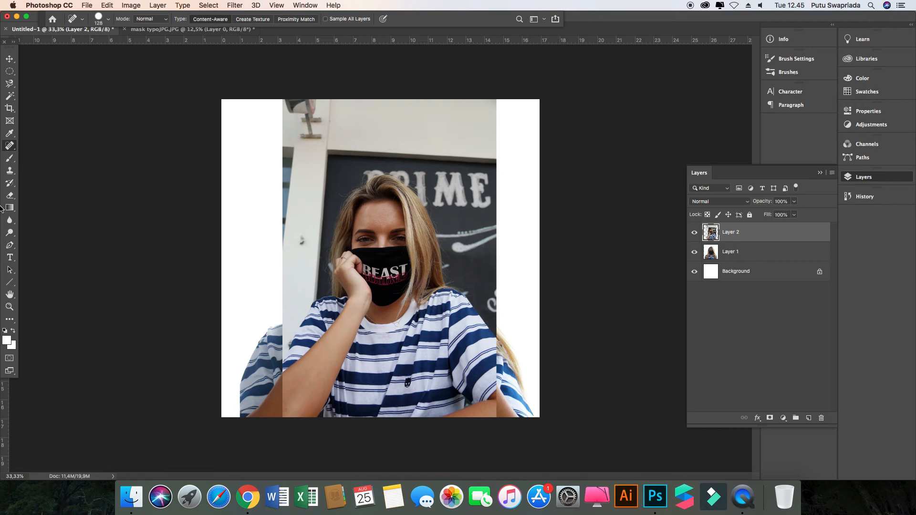
key(super+equal)
key(super+equal)
key(super+equal)
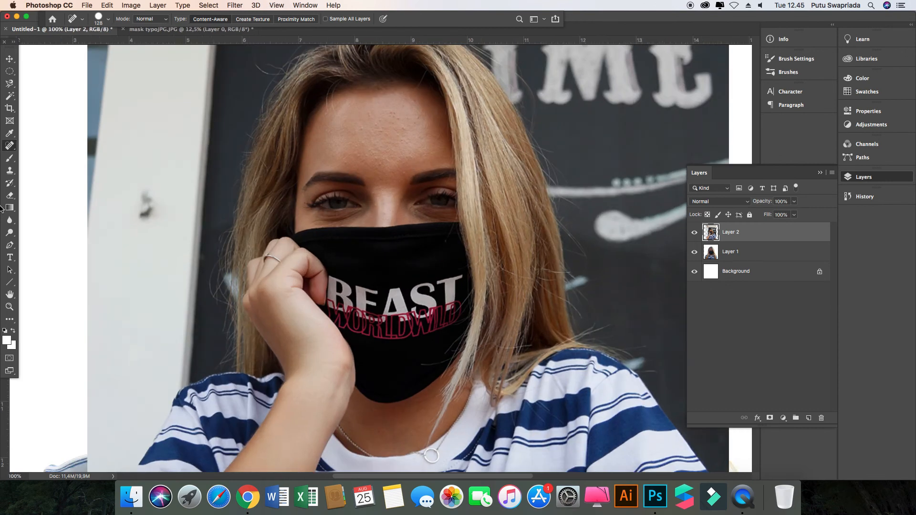
key(super+equal)
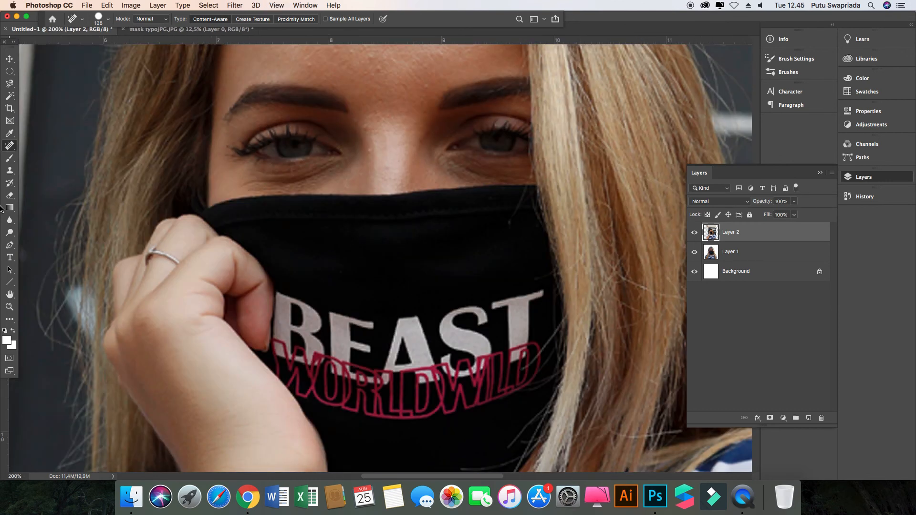
scroll(380, 206, down, 2)
scroll(385, 206, up, 4)
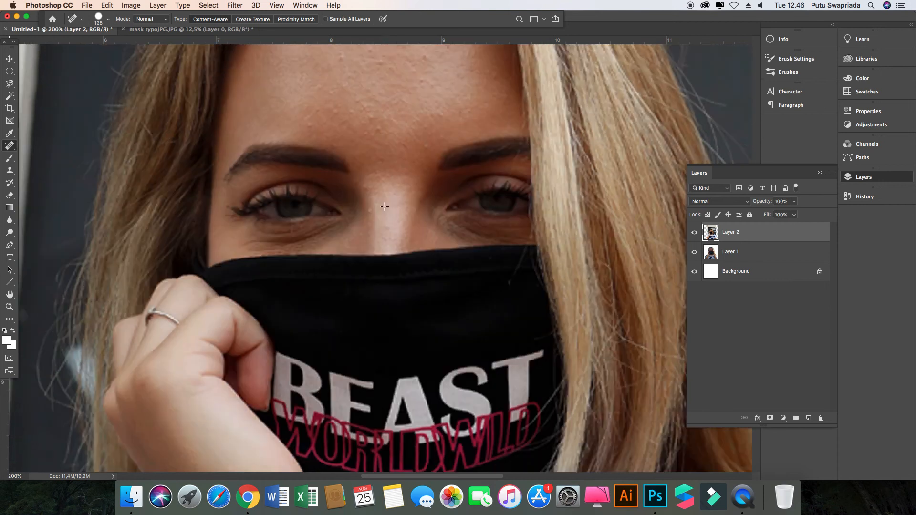
scroll(384, 206, up, 4)
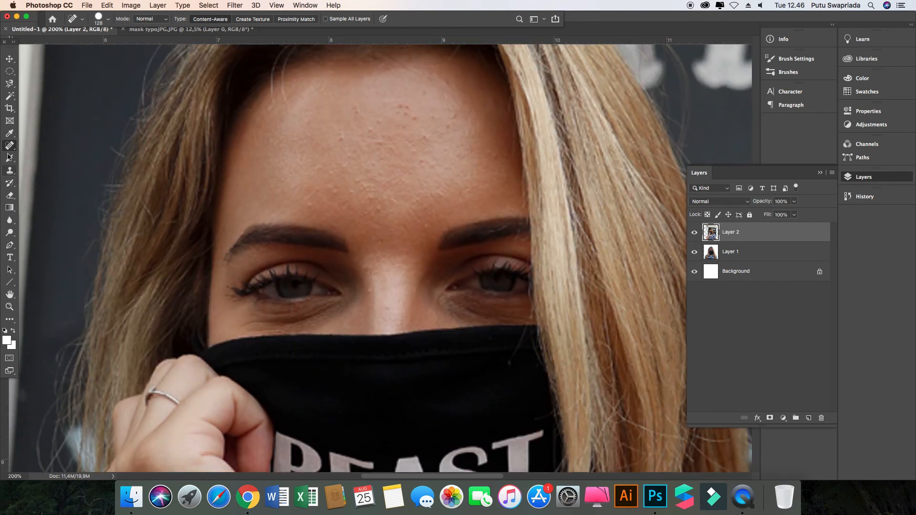
click(10, 146)
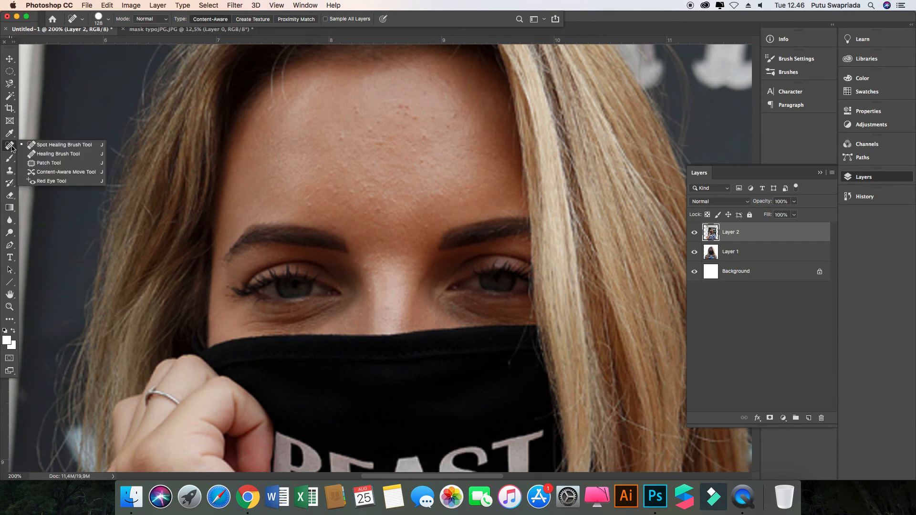
click(50, 146)
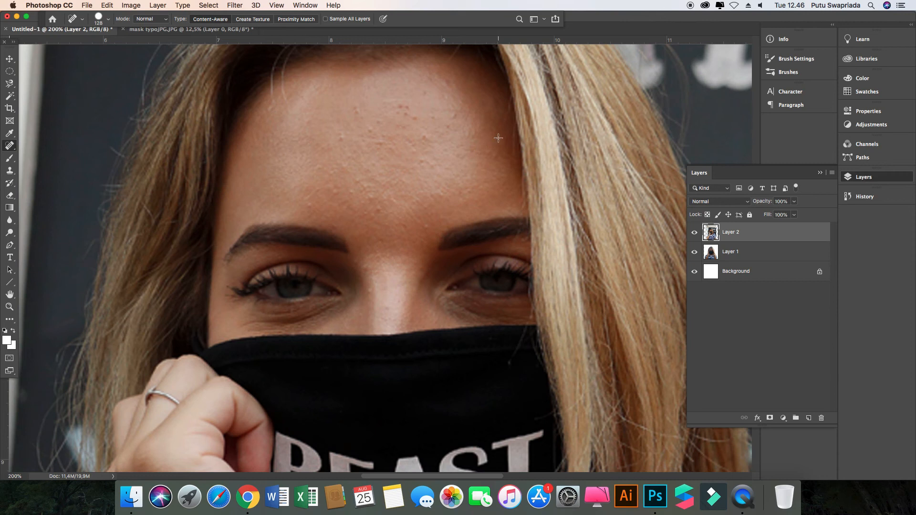
Try soft white Brush tool strokes on the dark background beside the hair, undo them and switch the cursor to the brush-size outline
right_click(13, 150)
click(12, 163)
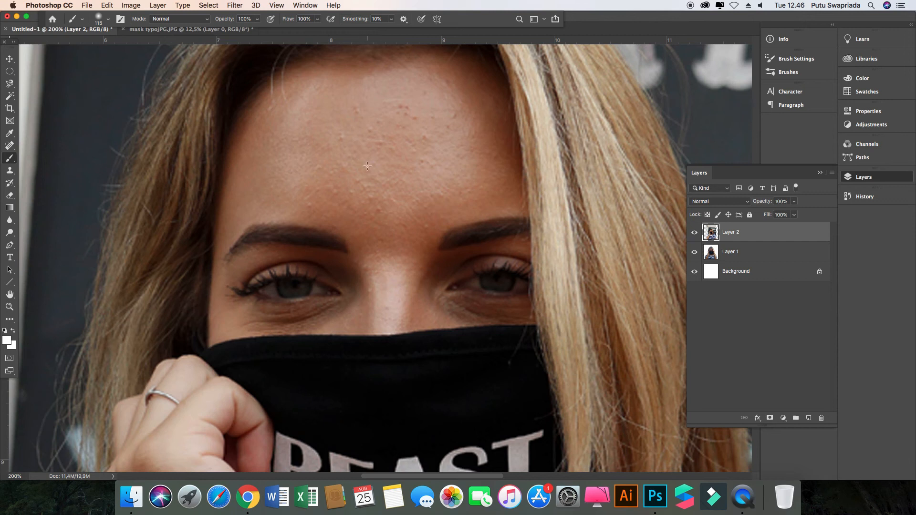
right_click(13, 163)
click(48, 157)
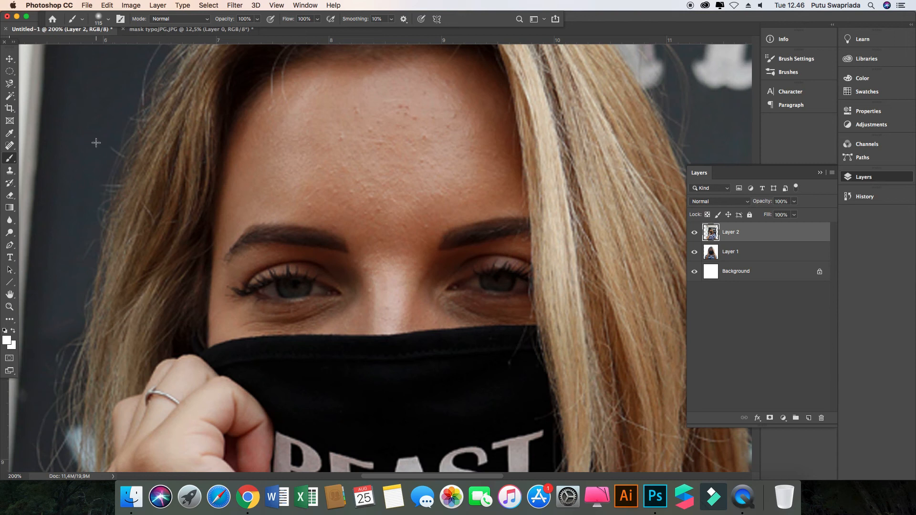
mouse_move(96, 142)
mouse_down()
mouse_move(109, 201)
mouse_move(85, 214)
mouse_up()
drag(117, 105, 116, 98)
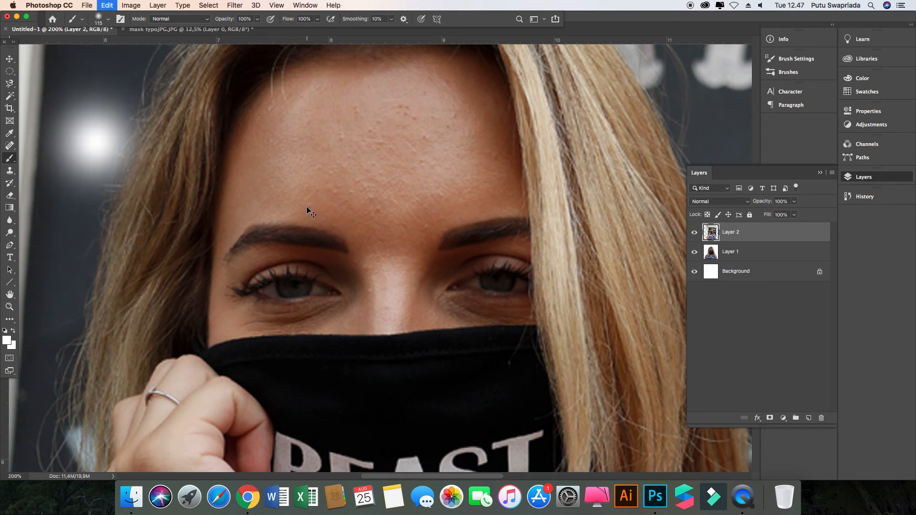
key(Caps_Lock)
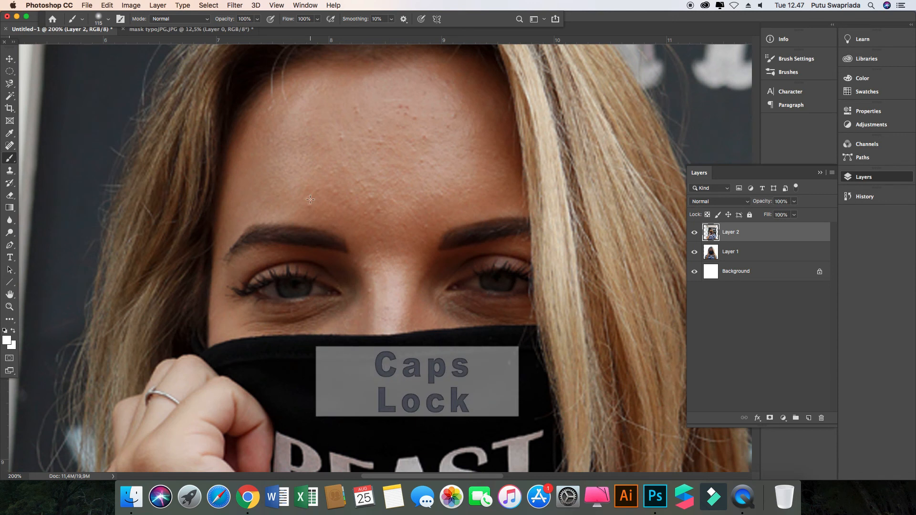
key(Caps_Lock)
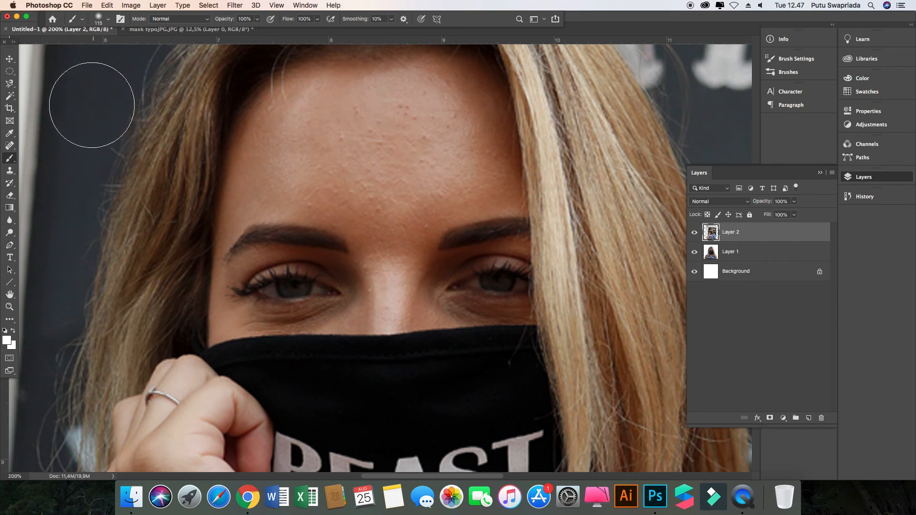
Try another white brush stroke down the dark background using the round brush-size cursor, and undo it
mouse_move(90, 116)
mouse_down()
mouse_move(83, 200)
mouse_move(97, 175)
mouse_up()
key(super+z)
key(super+z)
key(super+z)
key(super+z)
key(super+z)
key(super+z)
key(super+z)
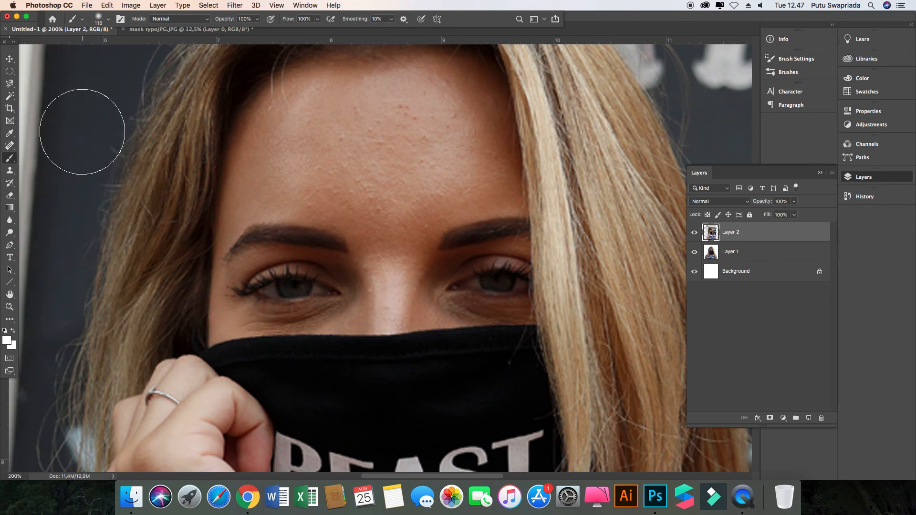
Activate the Spot Healing Brush tool, set its size to 164 px and try it over the blemishes in the middle of the forehead
click(9, 147)
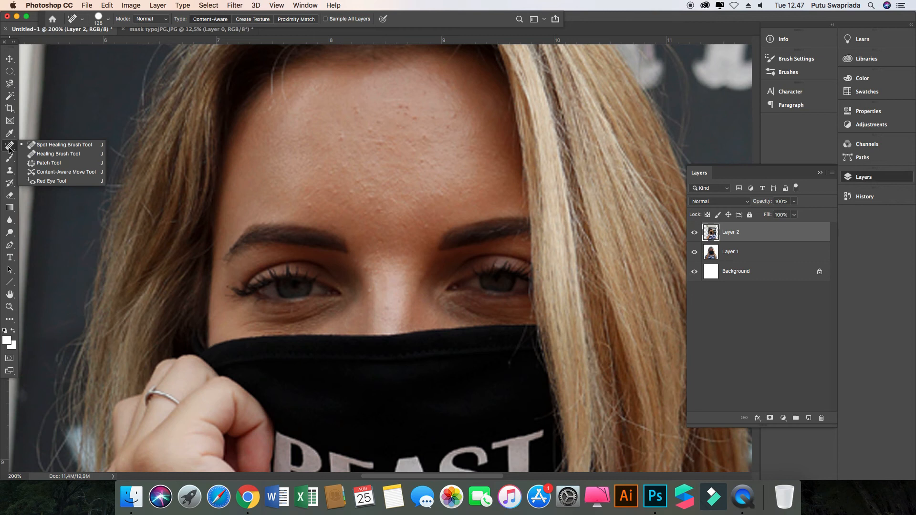
click(48, 145)
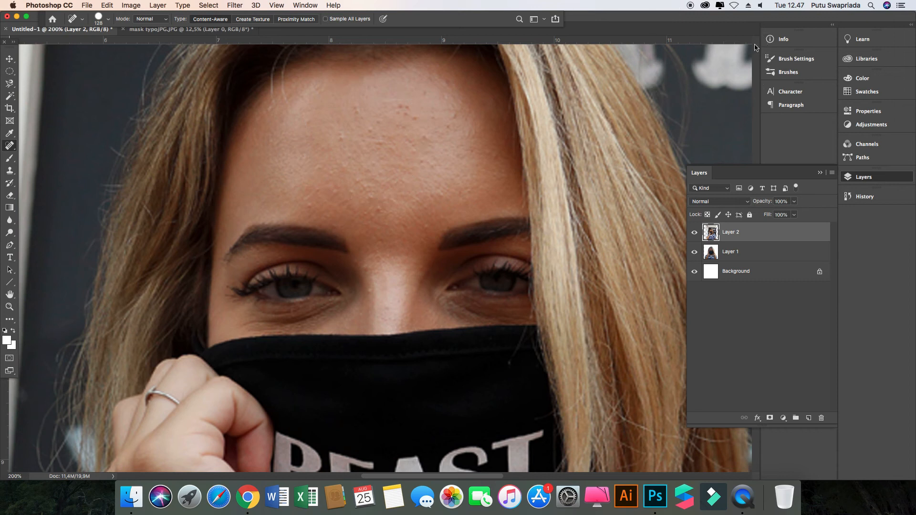
right_click(360, 138)
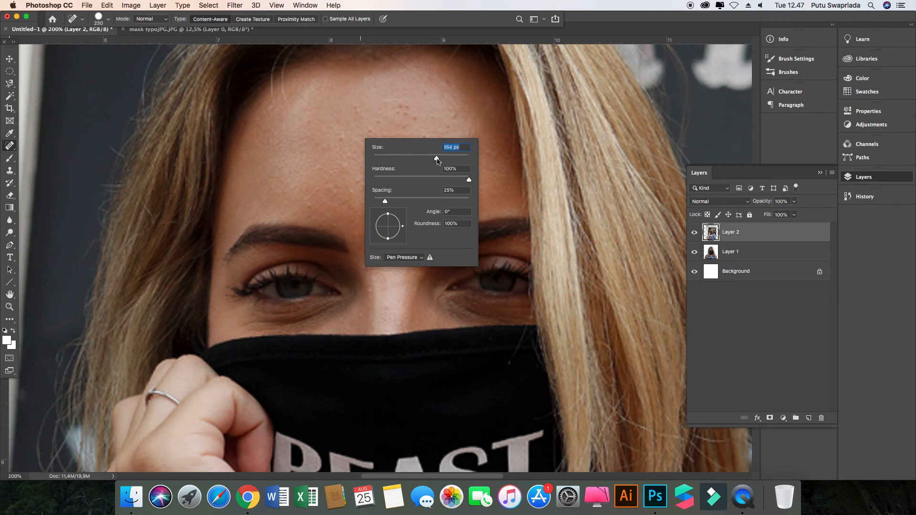
click(335, 143)
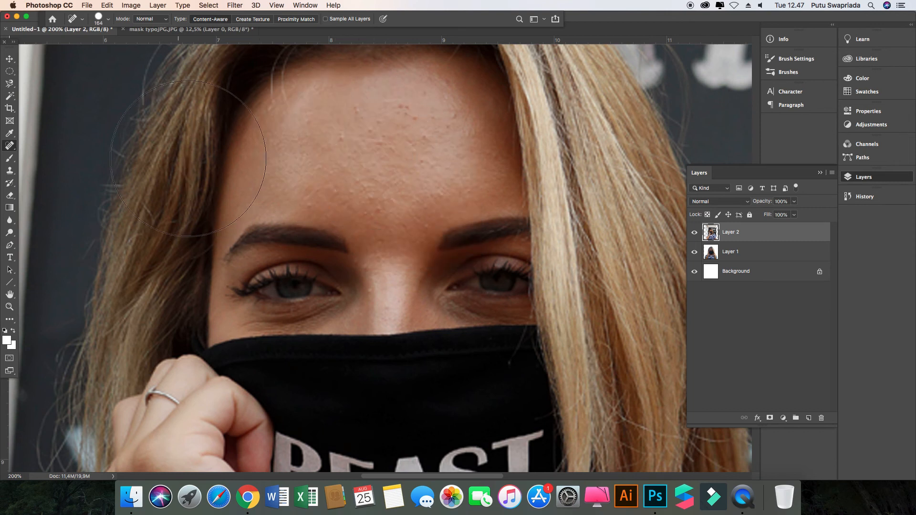
right_click(10, 147)
click(43, 146)
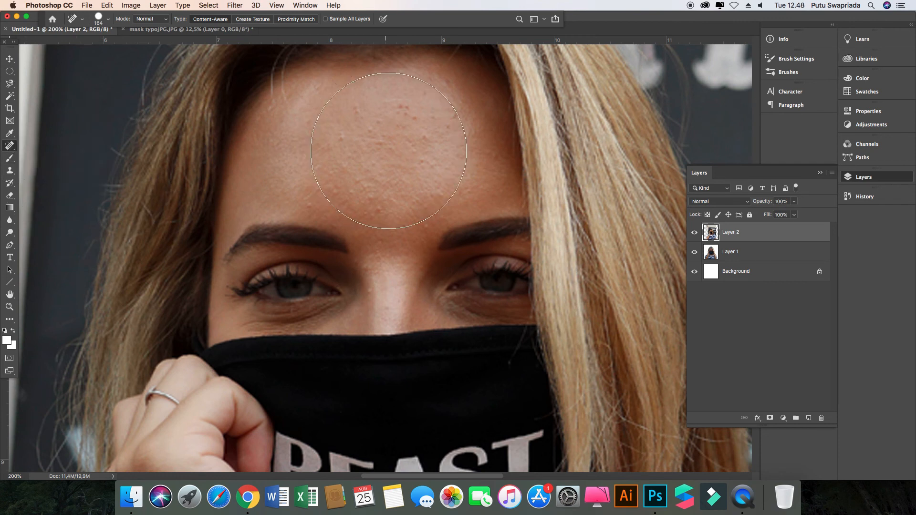
click(388, 151)
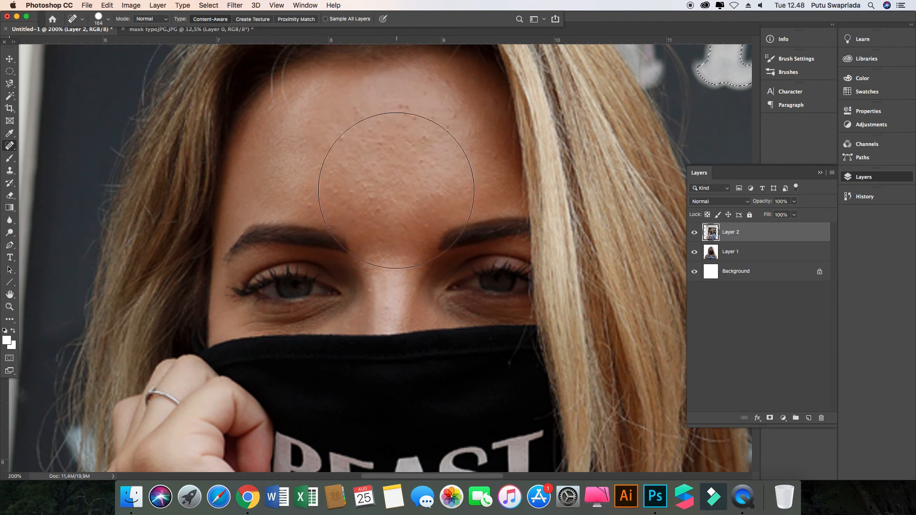
Reduce the healing brush size to 64 px and heal the blemishes across the middle and upper forehead
right_click(386, 159)
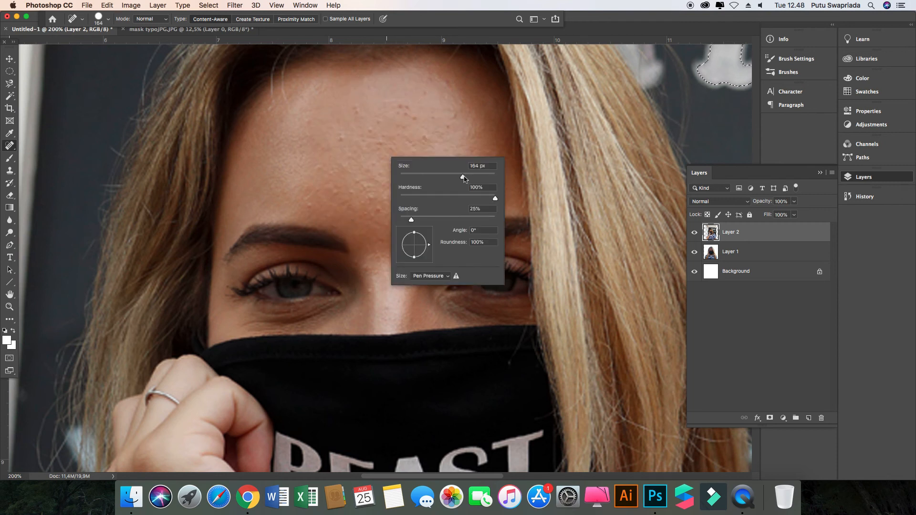
click(369, 130)
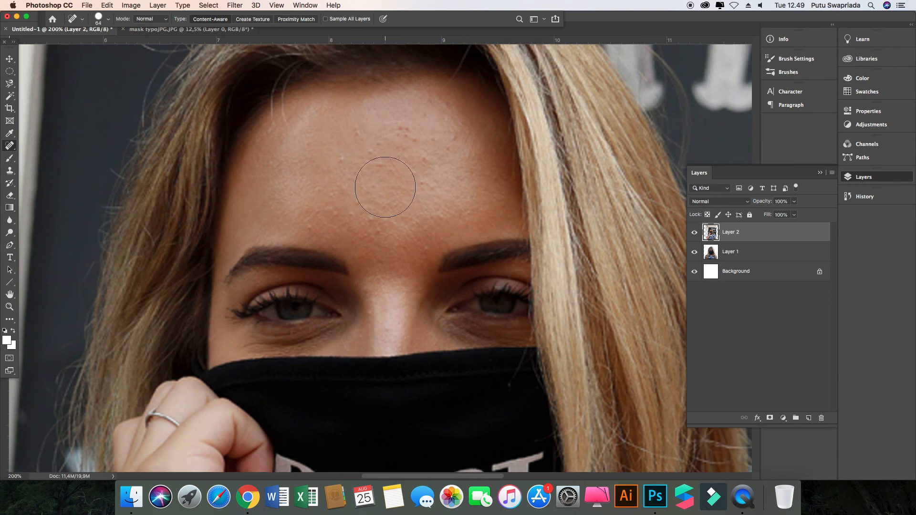
click(386, 174)
click(440, 159)
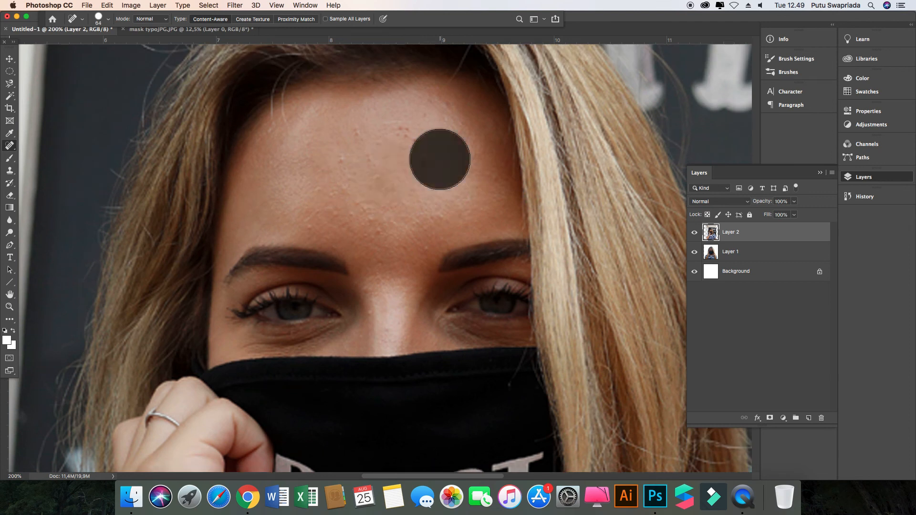
click(409, 145)
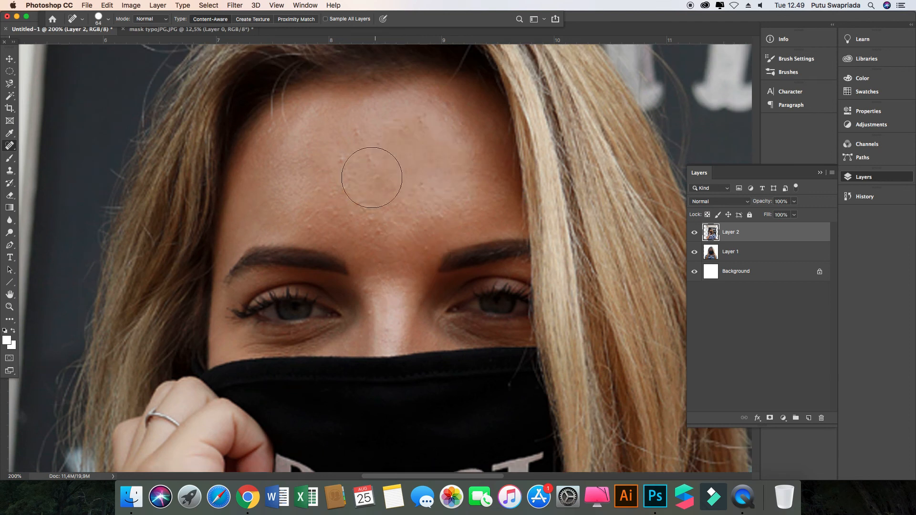
click(361, 166)
click(361, 139)
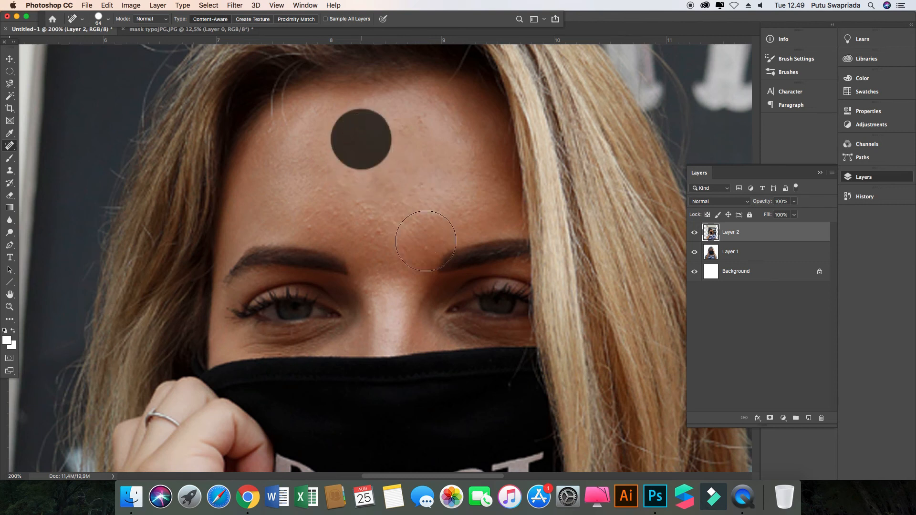
click(421, 131)
click(373, 136)
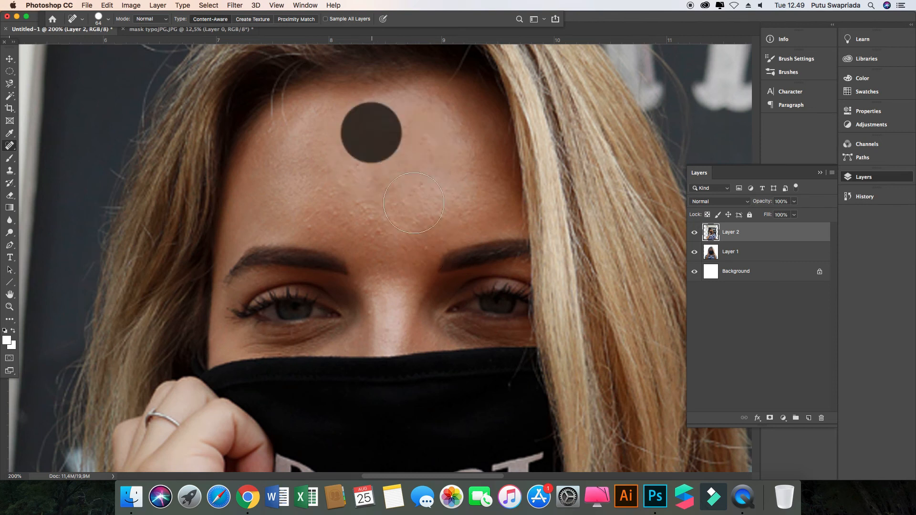
Heal the remaining bumps on the lower forehead above both eyebrows and touch up the forehead's centre
click(394, 220)
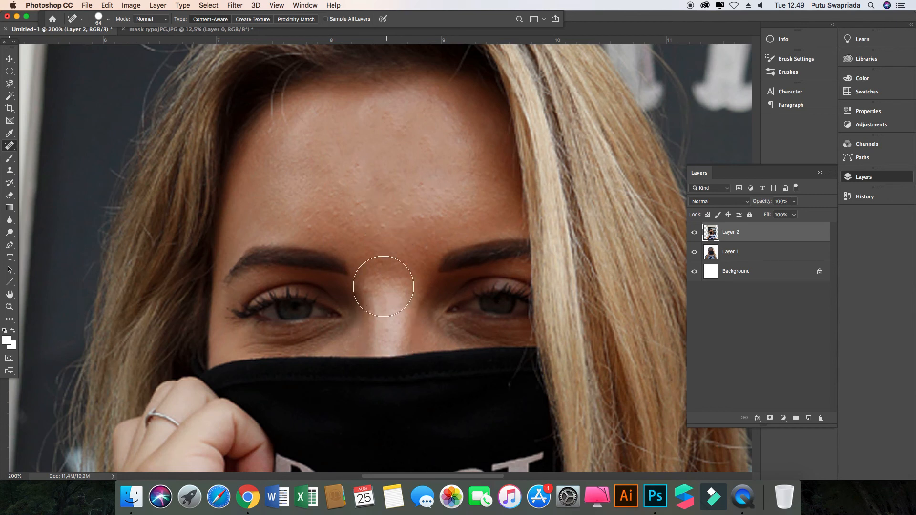
click(362, 228)
click(404, 211)
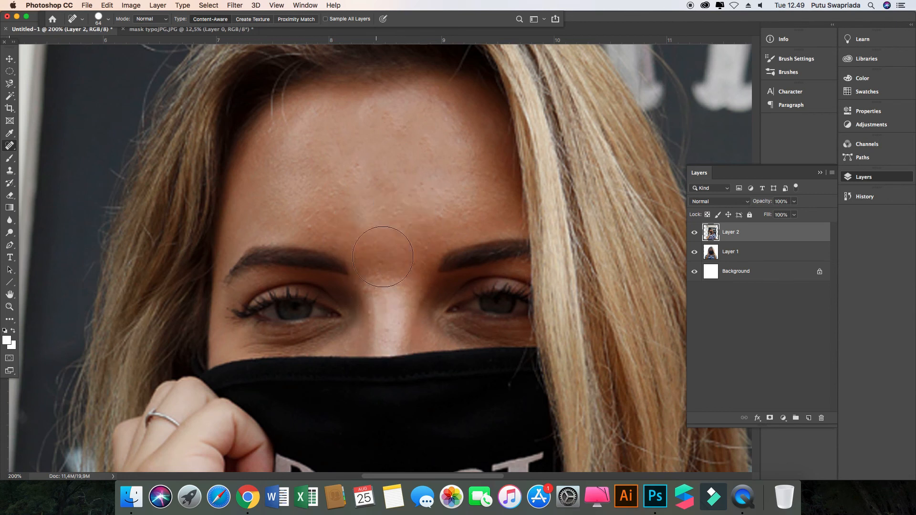
click(428, 189)
click(451, 206)
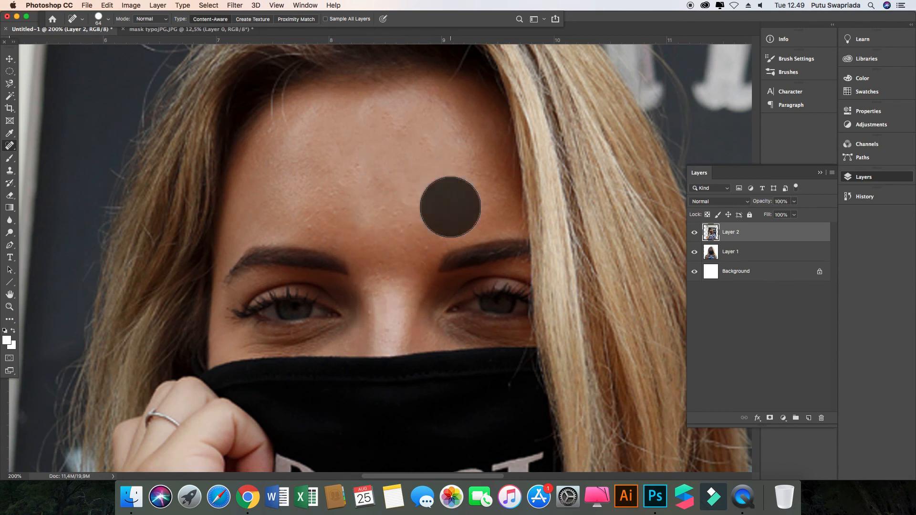
click(328, 198)
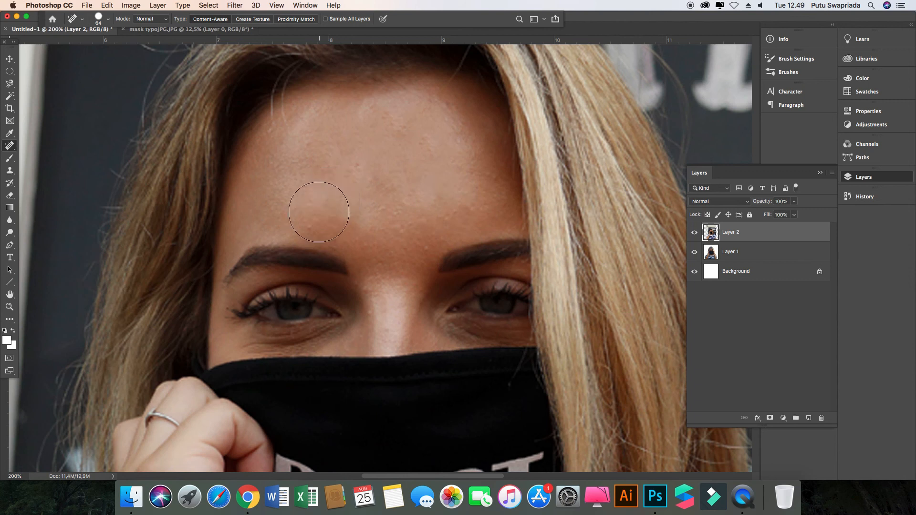
click(319, 209)
click(372, 173)
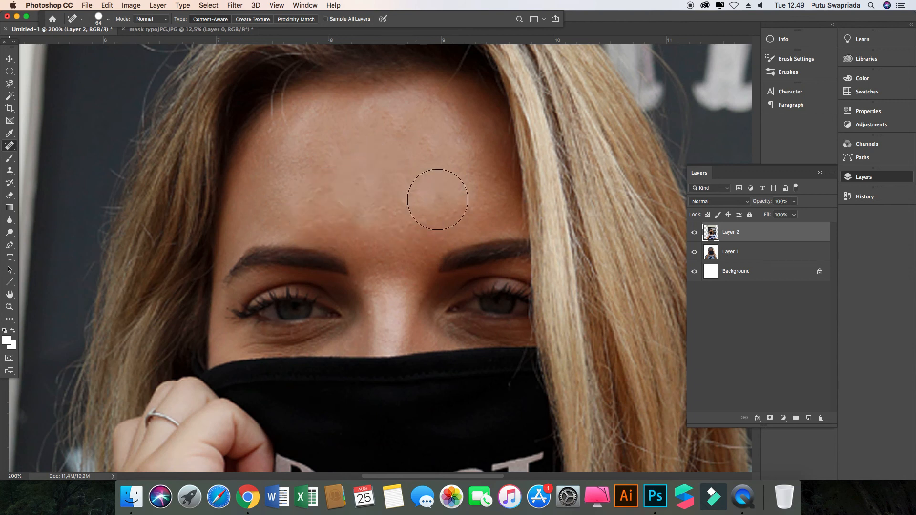
Set the healing brush size to 30 px and heal the small spots between the eyebrows, on the nose bridge and on the forehead
scroll(446, 205, down, 3)
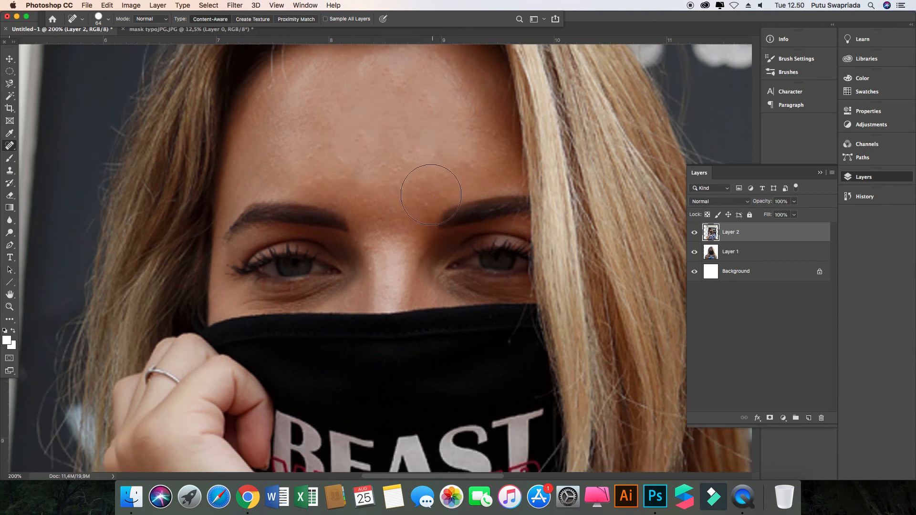
right_click(403, 145)
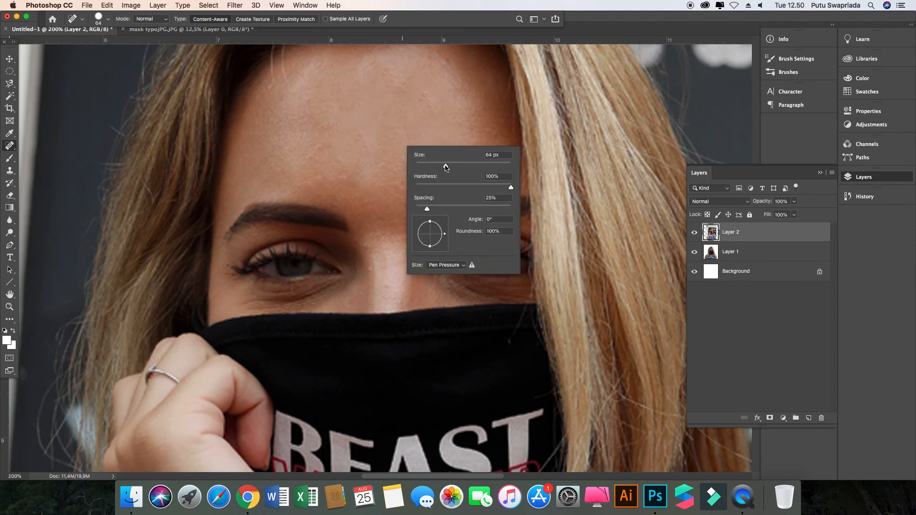
key(Return)
click(374, 210)
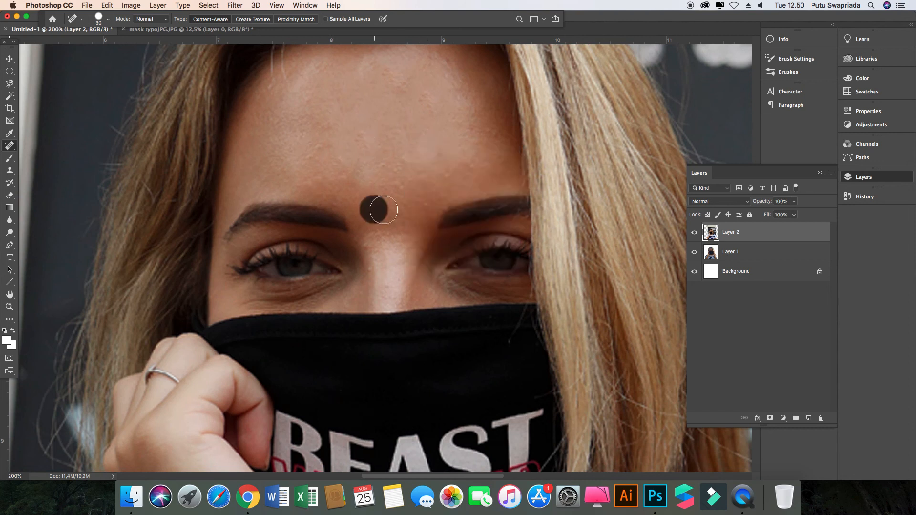
click(418, 199)
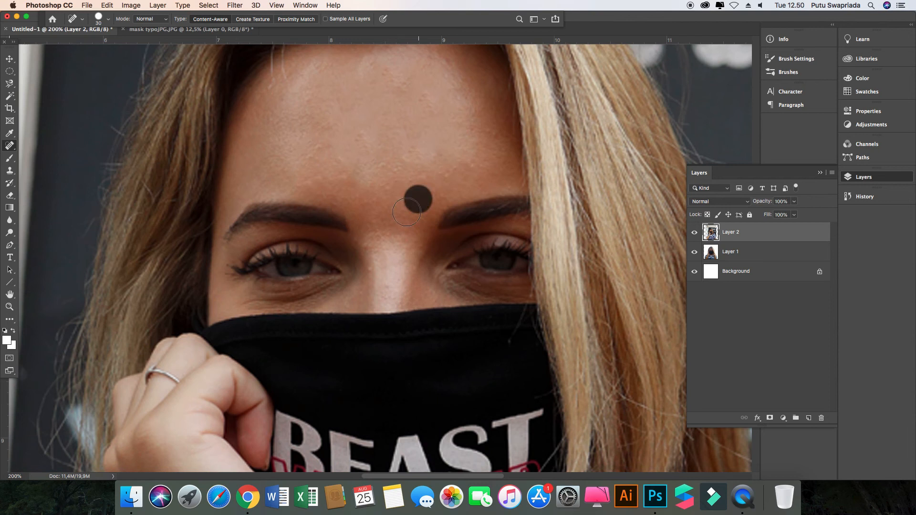
click(377, 269)
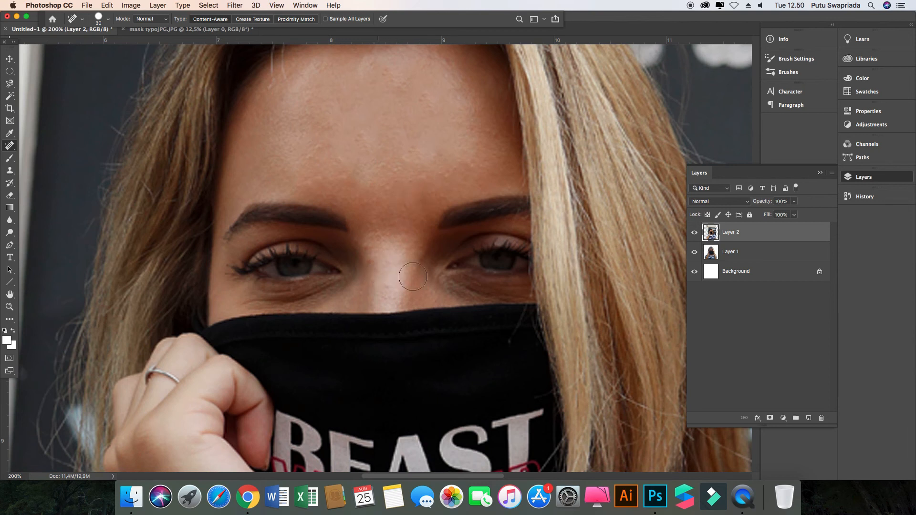
click(291, 155)
key(super+minus)
key(super+minus)
key(super+minus)
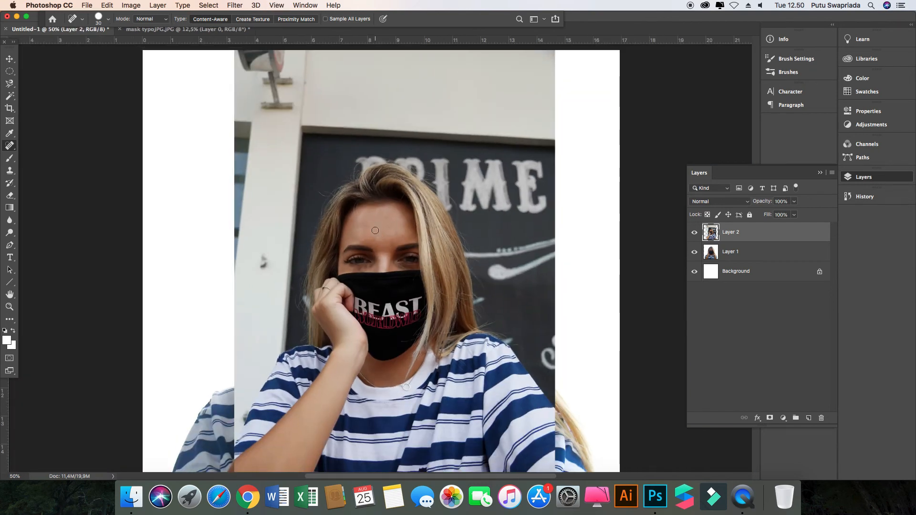
key(super+z)
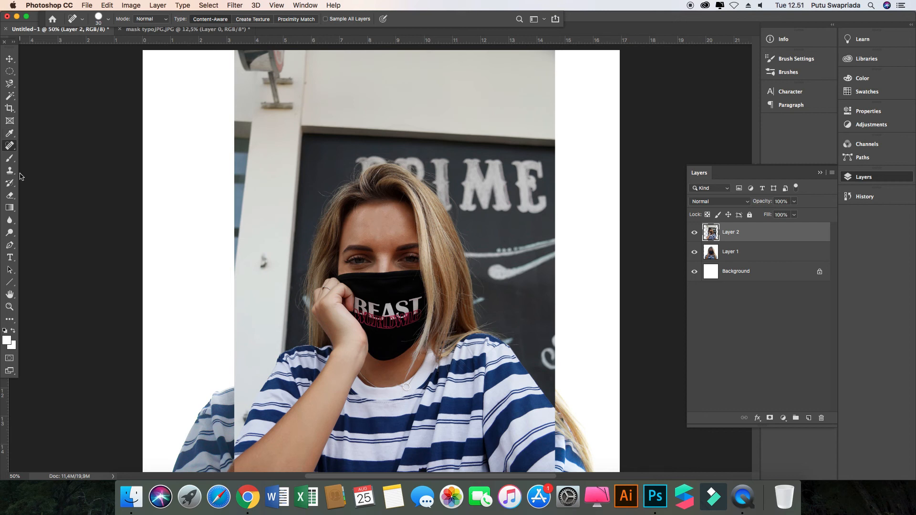
Activate the Brush tool, try a soft white stroke down the woman's face and switch to the hard round brush with 100% hardness
click(13, 161)
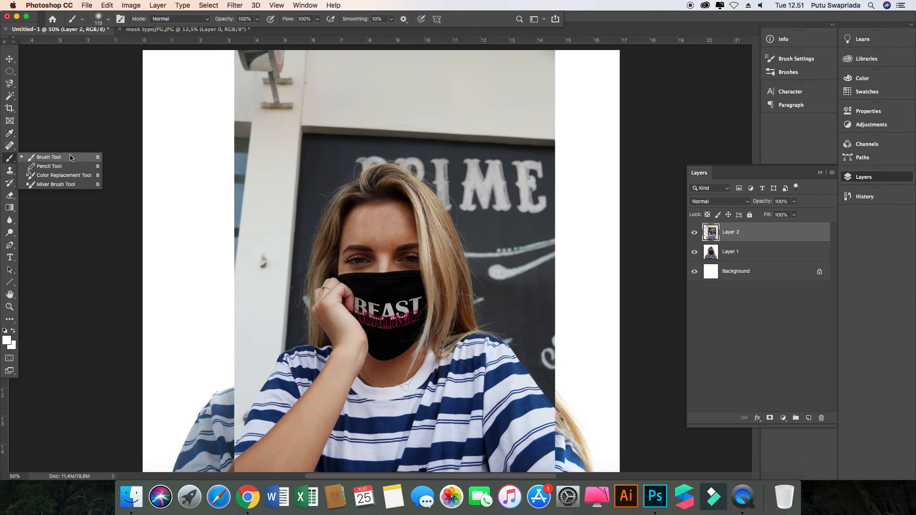
click(68, 159)
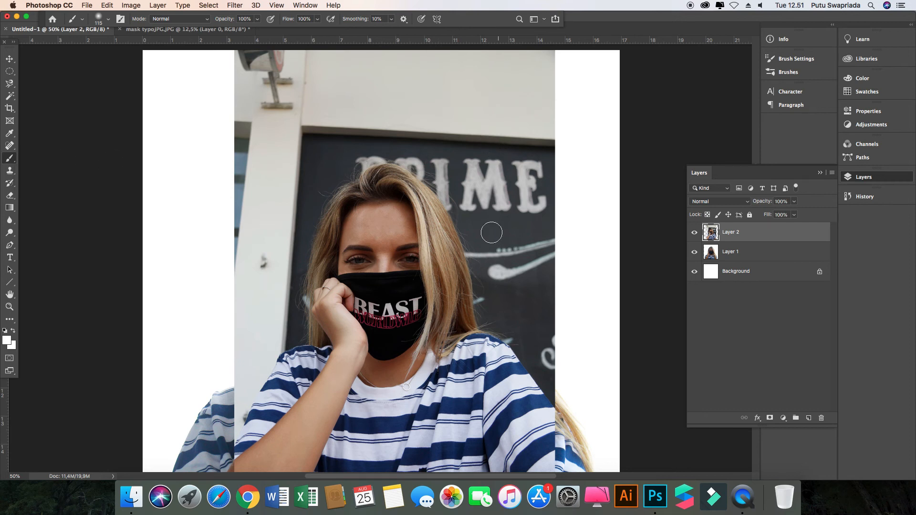
mouse_move(386, 223)
mouse_down()
mouse_move(414, 322)
mouse_move(375, 297)
mouse_move(363, 311)
mouse_up()
right_click(390, 219)
click(419, 280)
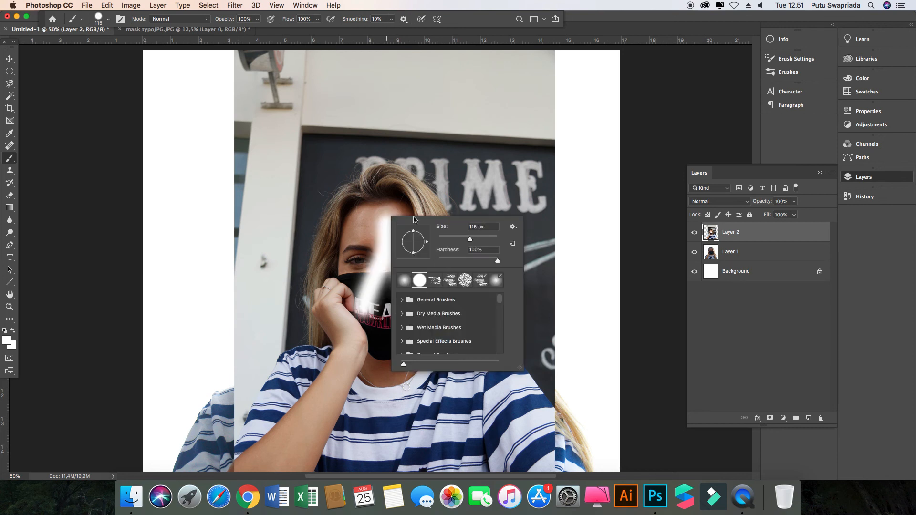
Try several hard-edged white brush strokes across the face, hair and background, and undo all the white strokes
mouse_move(390, 193)
mouse_down()
mouse_move(344, 304)
mouse_move(410, 258)
mouse_move(430, 315)
mouse_up()
drag(337, 227, 486, 291)
drag(347, 88, 353, 236)
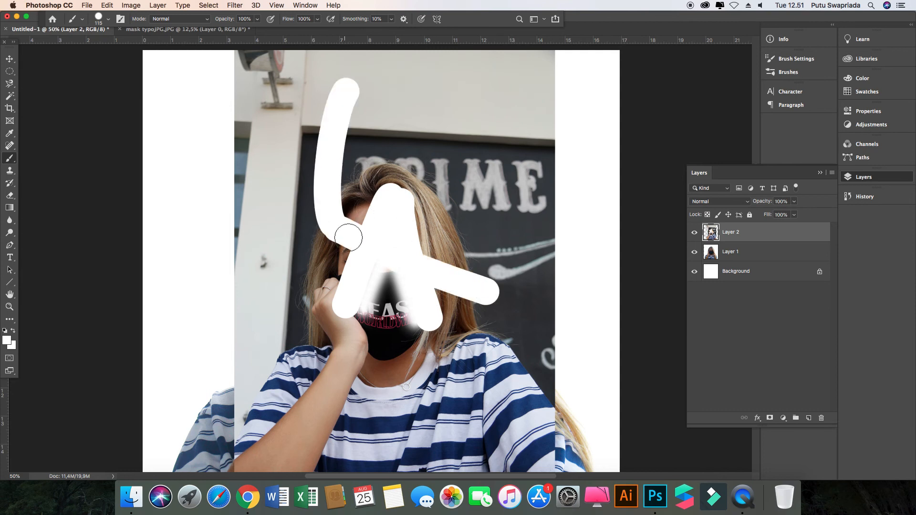
drag(420, 284, 361, 354)
key(super+z)
key(super+z)
key(super+z)
key(super+z)
key(super+z)
key(super+z)
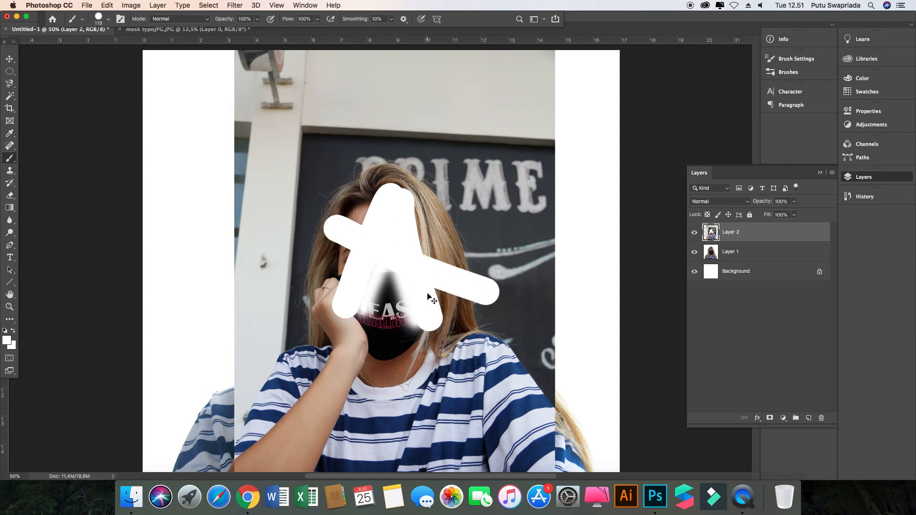
Activate the Clone Stamp tool and sample the woman's blonde hair as the clone source
click(10, 170)
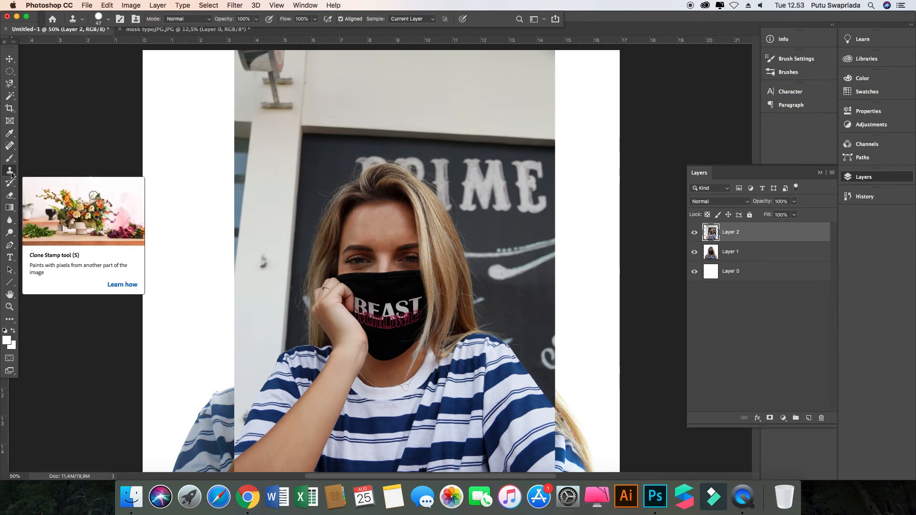
click(12, 175)
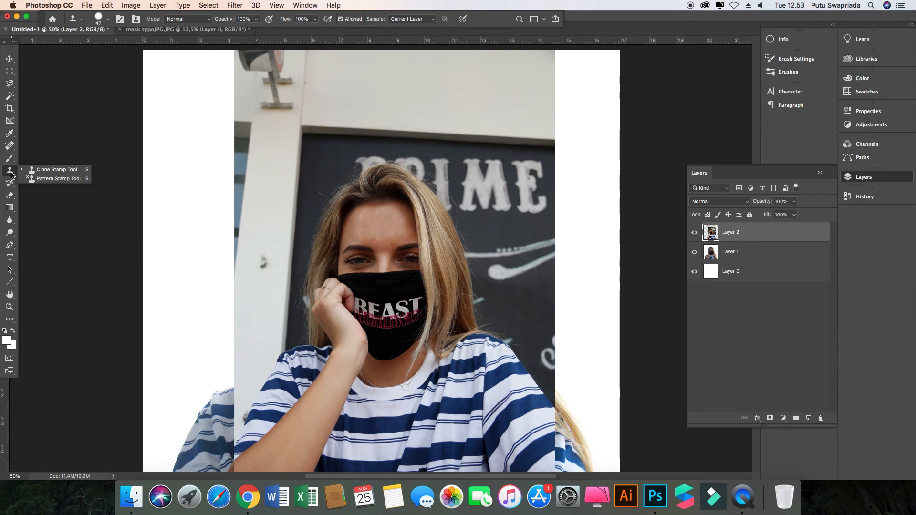
click(46, 173)
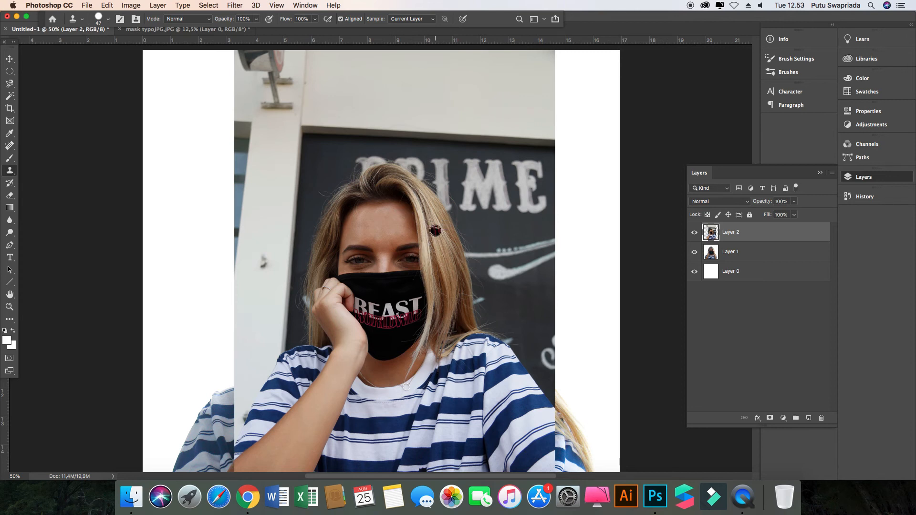
key(alt)
key(super+z)
key(super+equal)
key(super+equal)
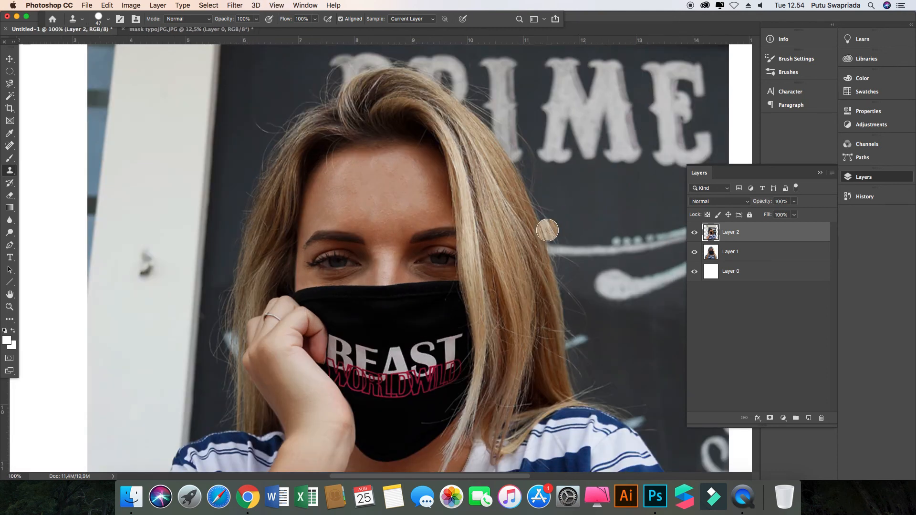
Clone hair down the outer edge of the hair over the dark chalkboard, and stamp another stroke across the top of the head
click(550, 249)
drag(549, 248, 578, 393)
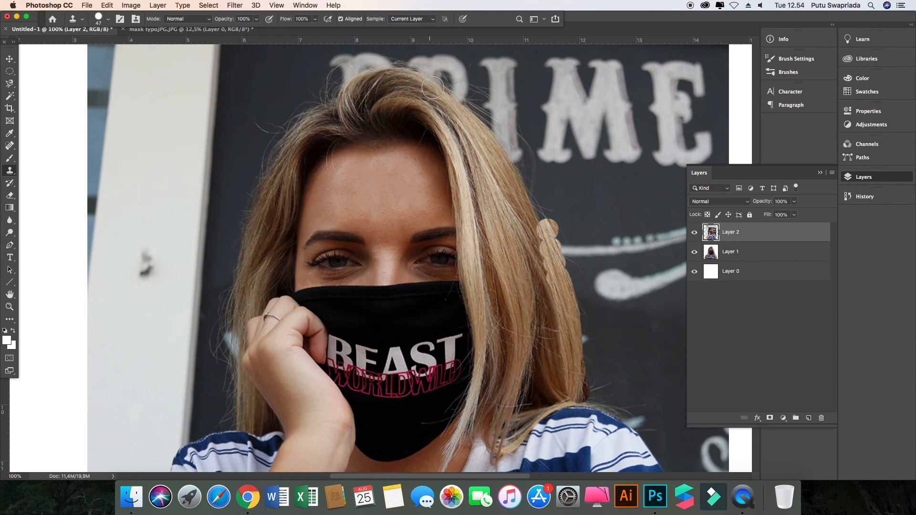
drag(433, 87, 473, 119)
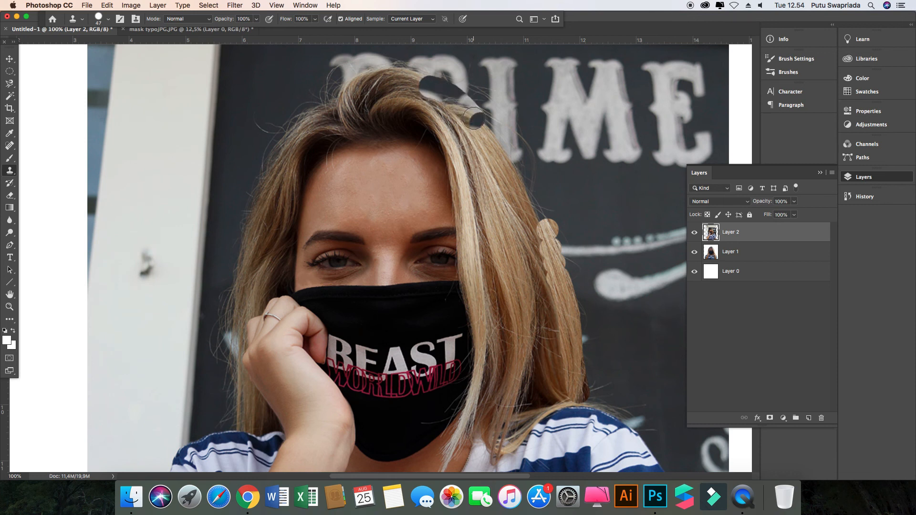
Undo the stroke across the top of the head and clone more hair along the outer edge of the hair beside the chalkboard
key(super+z)
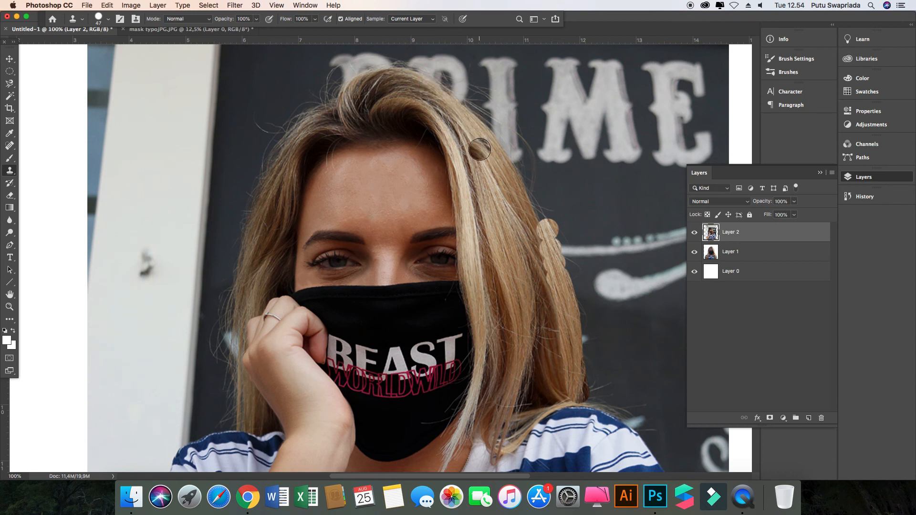
mouse_move(455, 88)
mouse_down()
mouse_move(522, 180)
mouse_move(567, 360)
mouse_up()
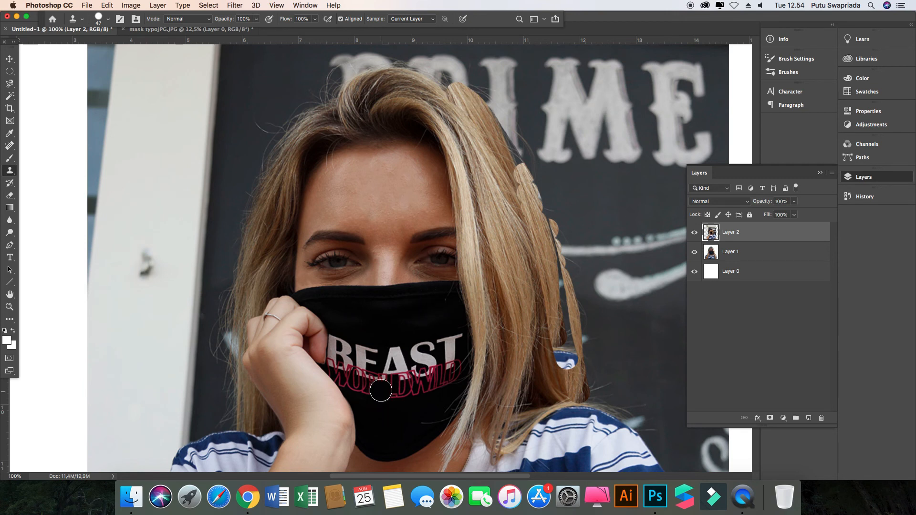
click(397, 344)
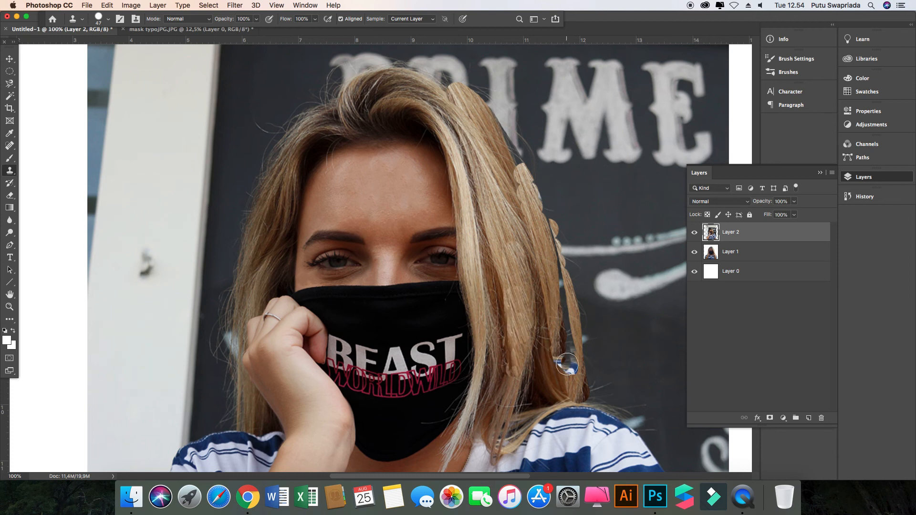
click(567, 364)
mouse_move(509, 182)
mouse_down()
mouse_move(503, 149)
mouse_move(479, 127)
mouse_up()
click(479, 126)
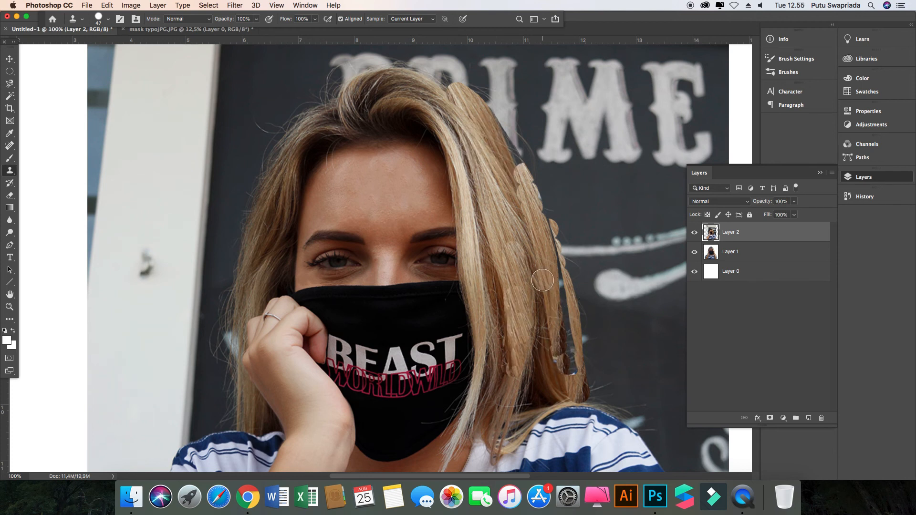
Undo all the Clone Stamp strokes along the woman's hair
key(super+minus)
key(super+minus)
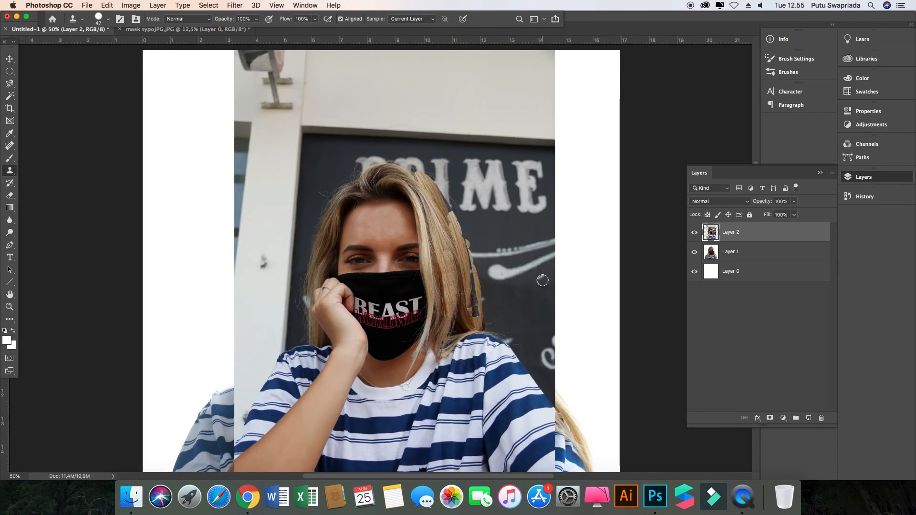
key(super+minus)
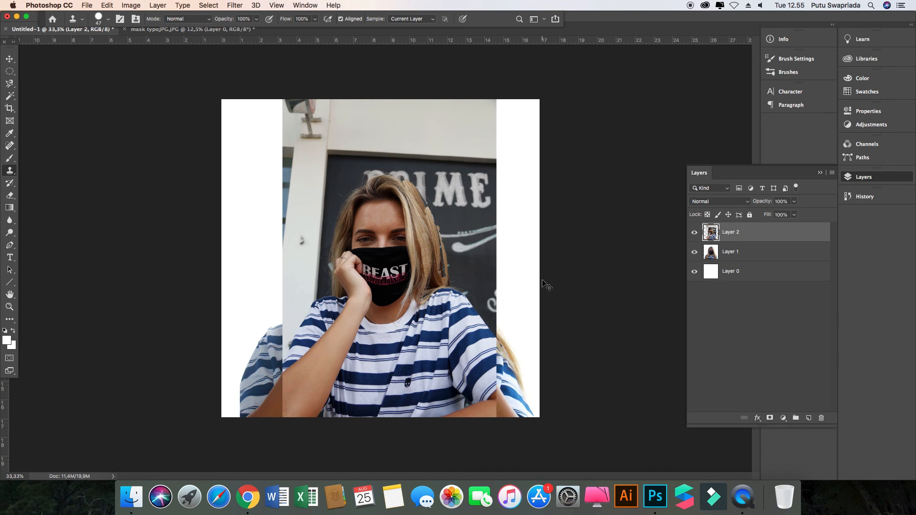
key(super+z)
key(super+z)
key(super+z)
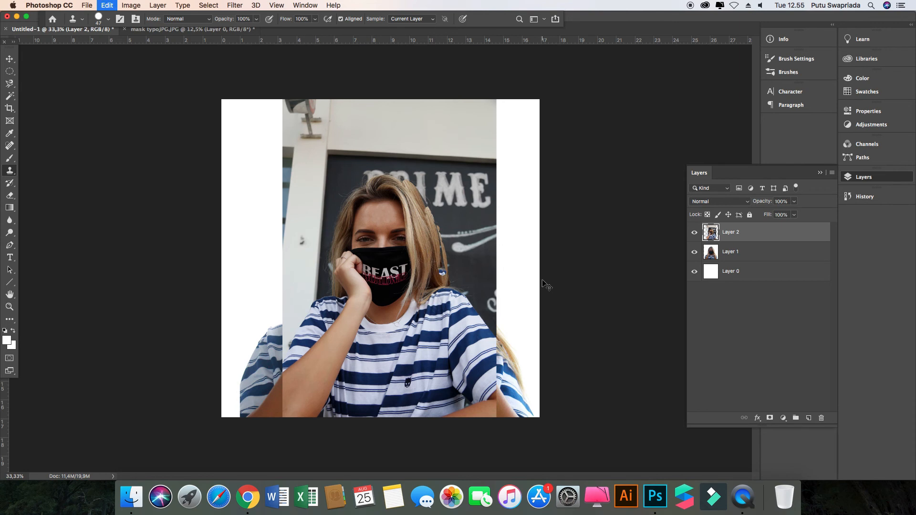
key(super+z)
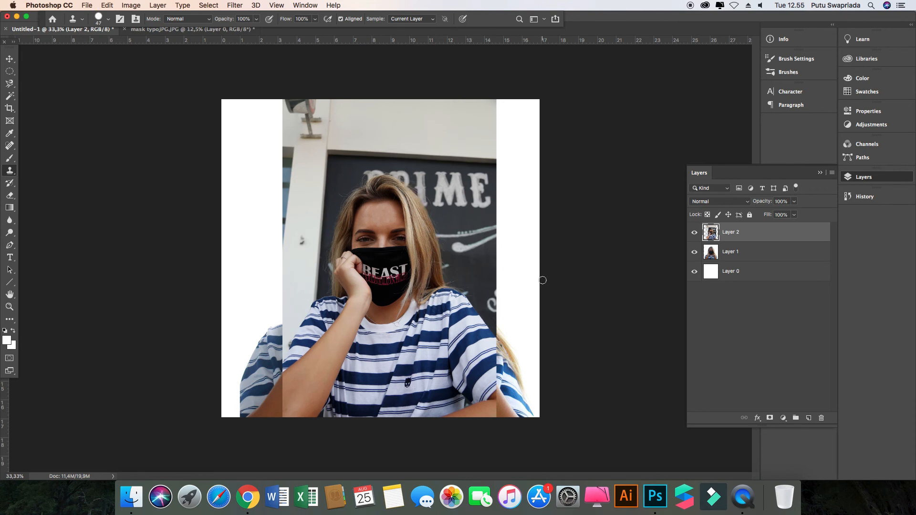
Select the History Brush tool briefly, and switch to the standard Eraser Tool
click(7, 173)
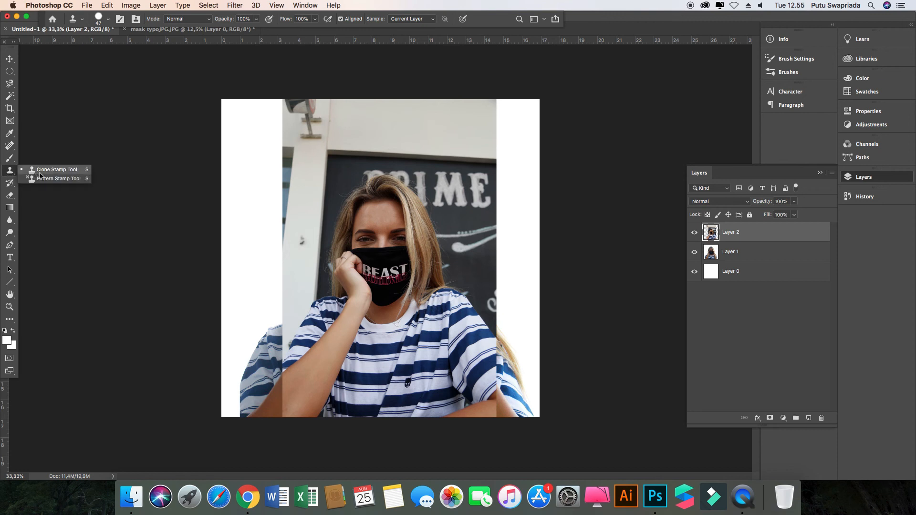
click(10, 182)
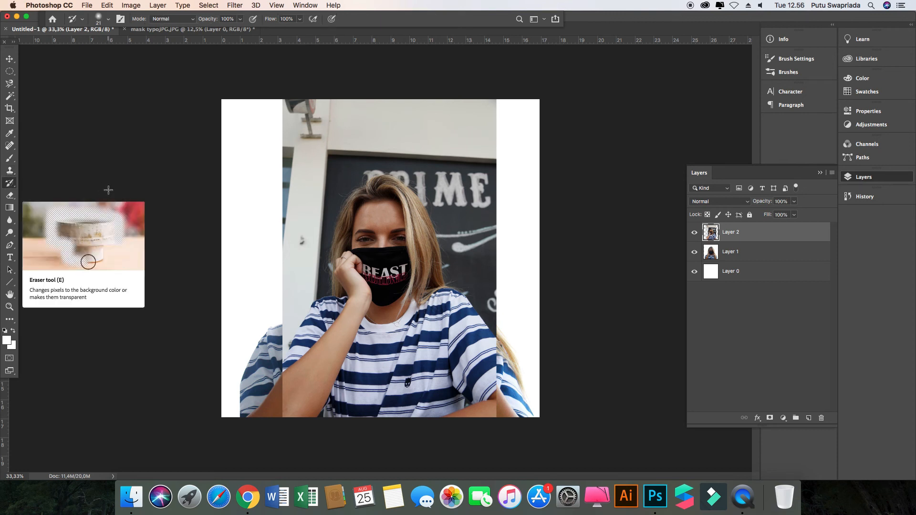
click(10, 195)
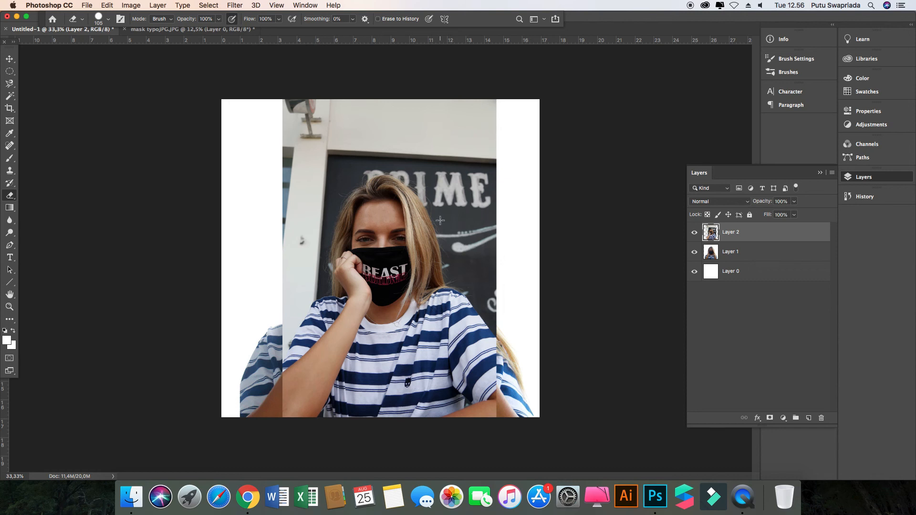
right_click(15, 198)
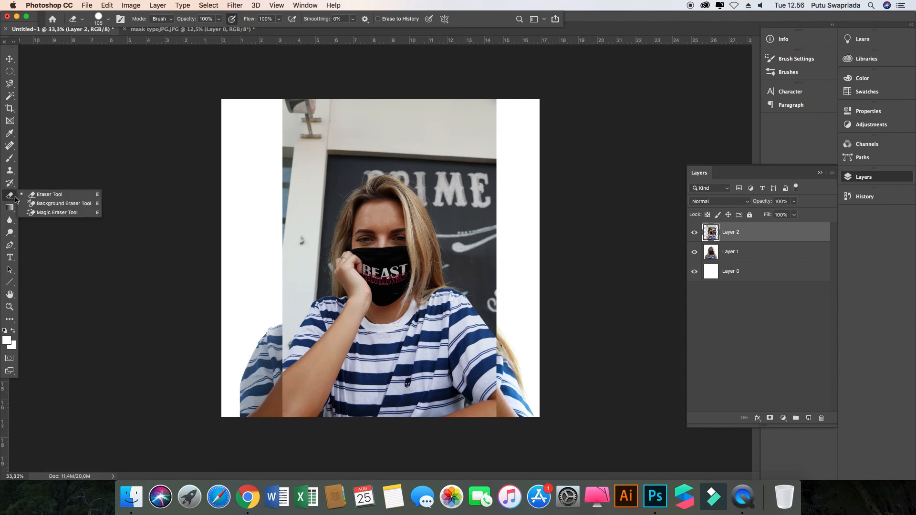
click(59, 193)
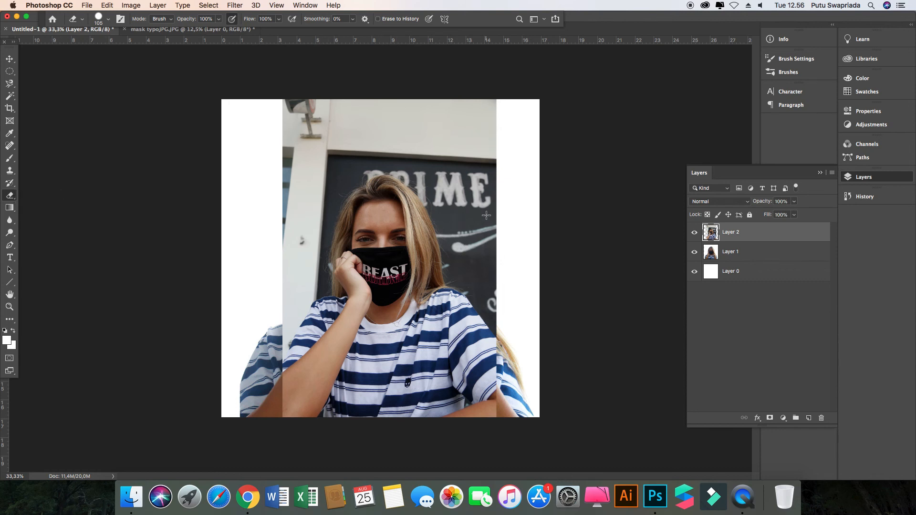
Try erasing Layer 2 across the chalkboard background and around the woman's head, and undo the eraser strokes
key(super+equal)
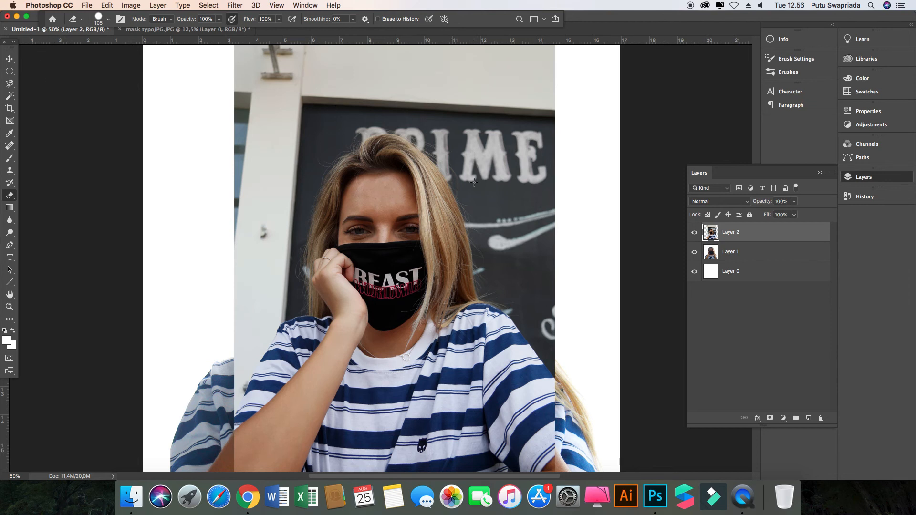
mouse_move(474, 182)
mouse_down()
mouse_move(513, 206)
mouse_move(556, 211)
mouse_move(560, 195)
mouse_move(484, 174)
mouse_up()
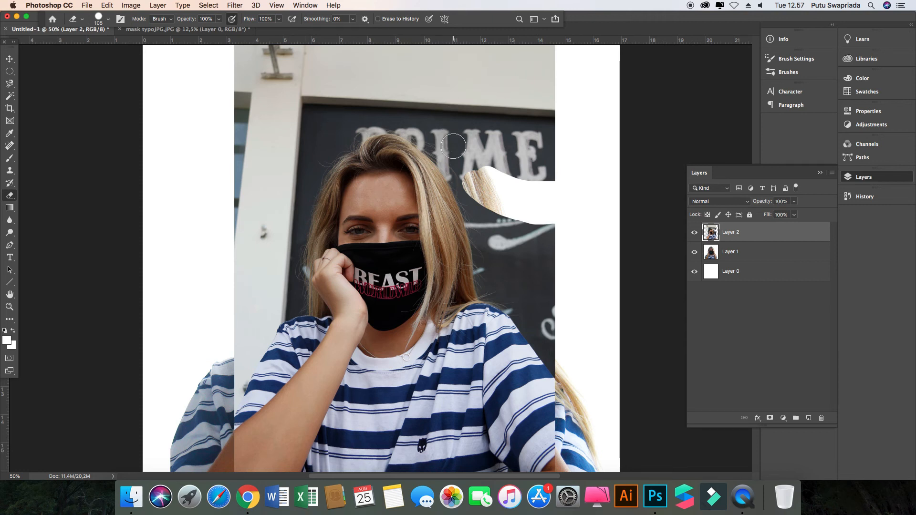
mouse_move(453, 146)
mouse_down()
mouse_move(488, 287)
mouse_move(549, 352)
mouse_move(540, 257)
mouse_move(528, 235)
mouse_move(549, 289)
mouse_move(522, 301)
mouse_move(499, 214)
mouse_move(505, 258)
mouse_move(538, 224)
mouse_move(459, 185)
mouse_move(400, 124)
mouse_move(363, 127)
mouse_move(328, 153)
mouse_move(292, 264)
mouse_up()
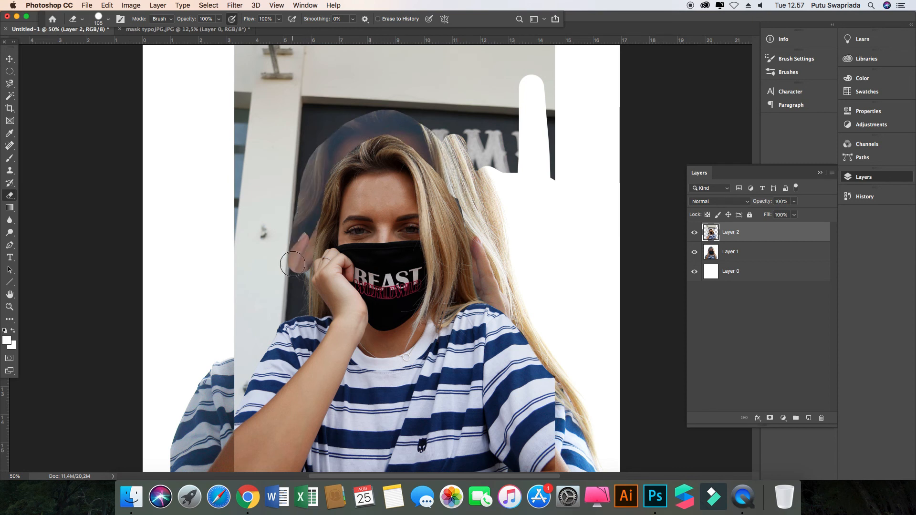
key(super+z)
key(super+z)
key(super+z)
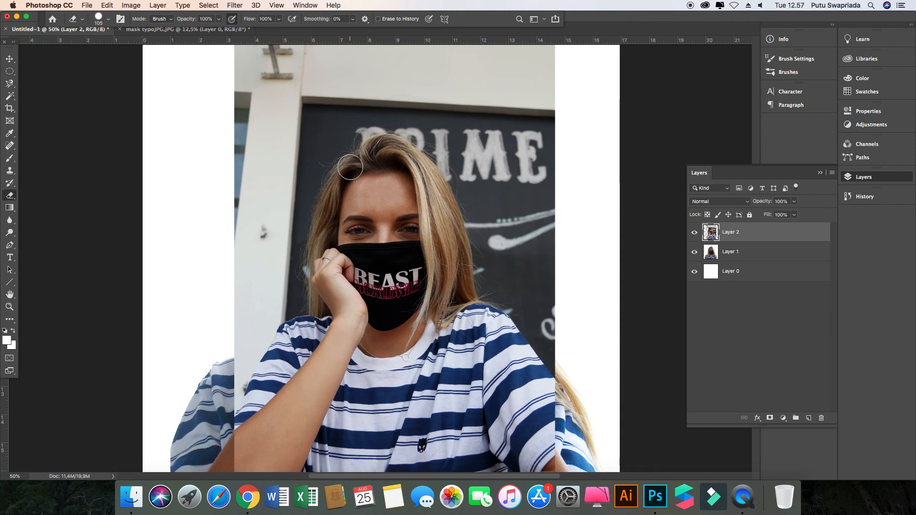
key(super+minus)
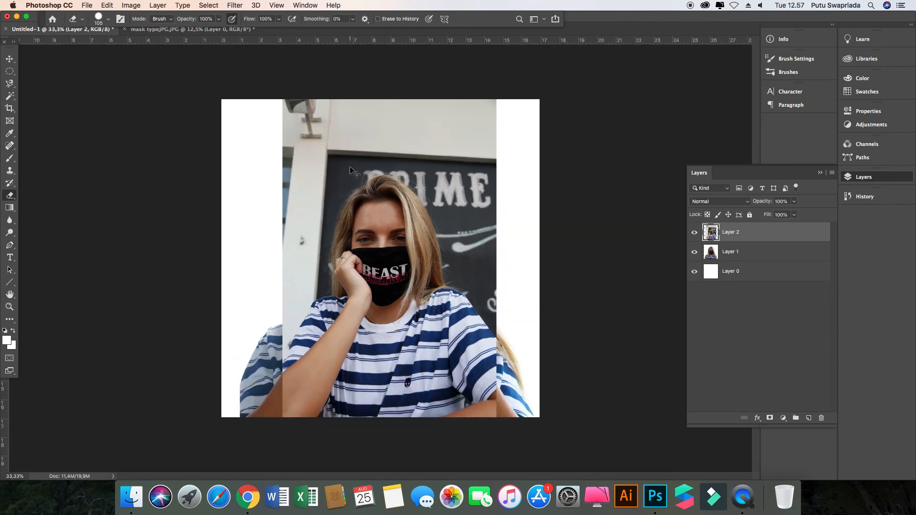
Activate the Magic Eraser Tool, try erasing the white pillar and the wall above the chalkboard on Layer 2, and undo both erasures
click(15, 200)
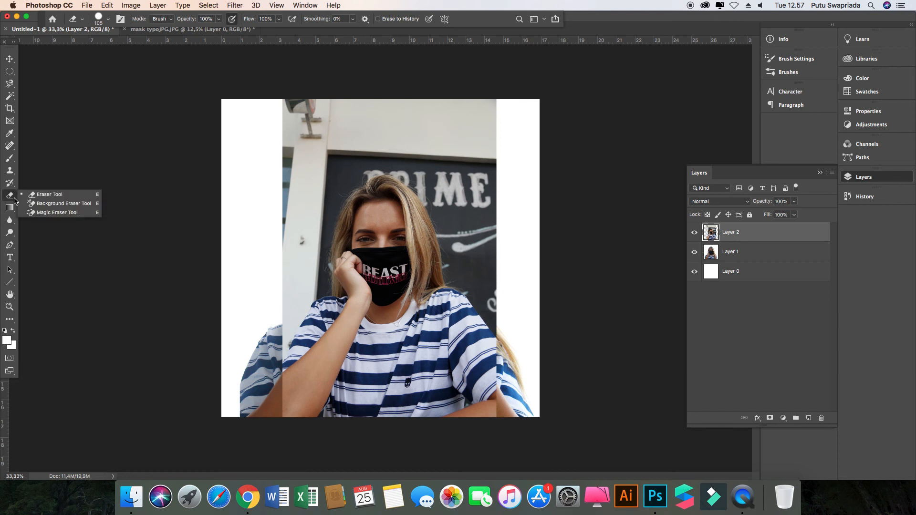
click(69, 213)
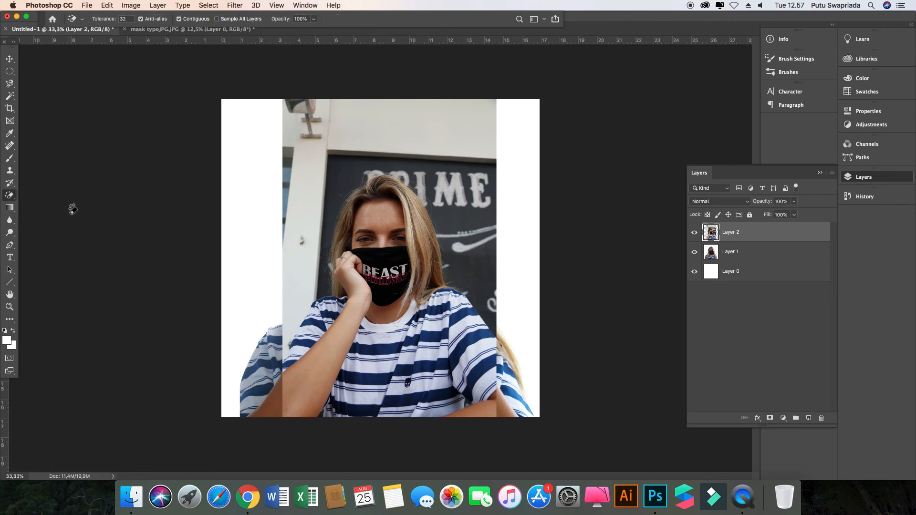
click(308, 180)
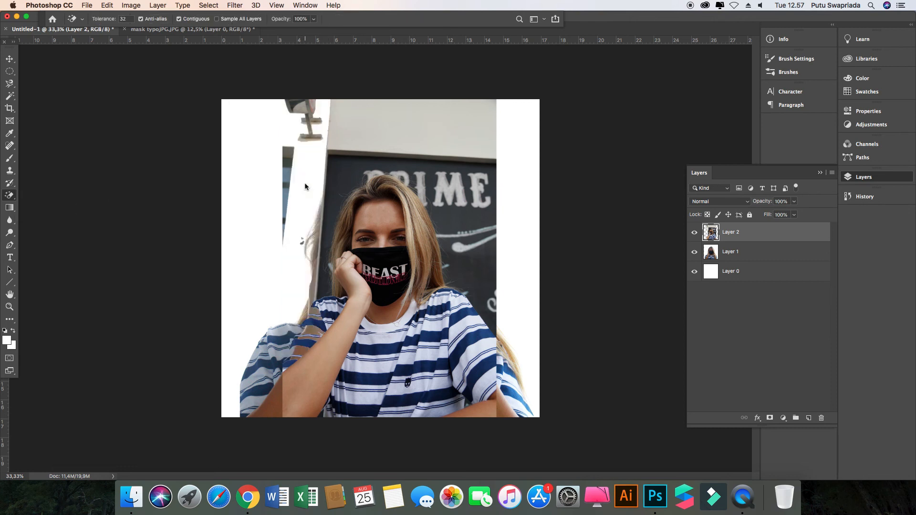
click(361, 145)
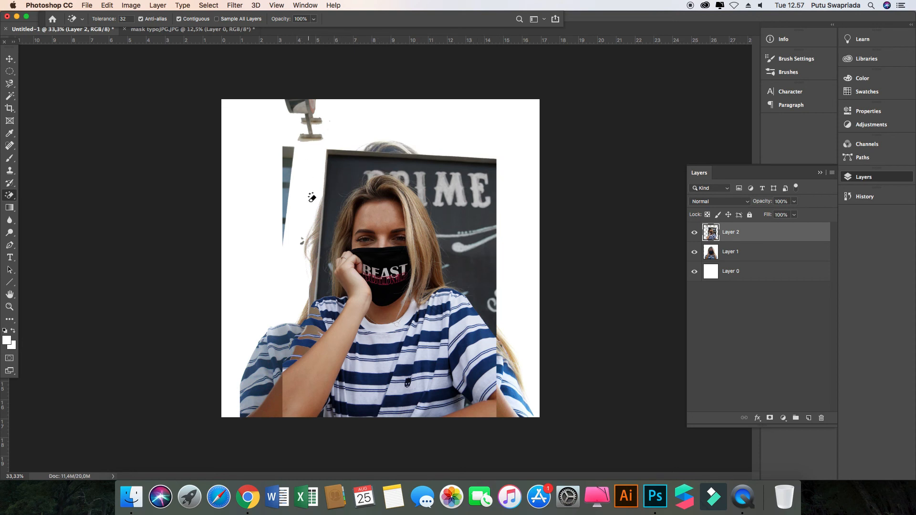
key(super+z)
key(super+z)
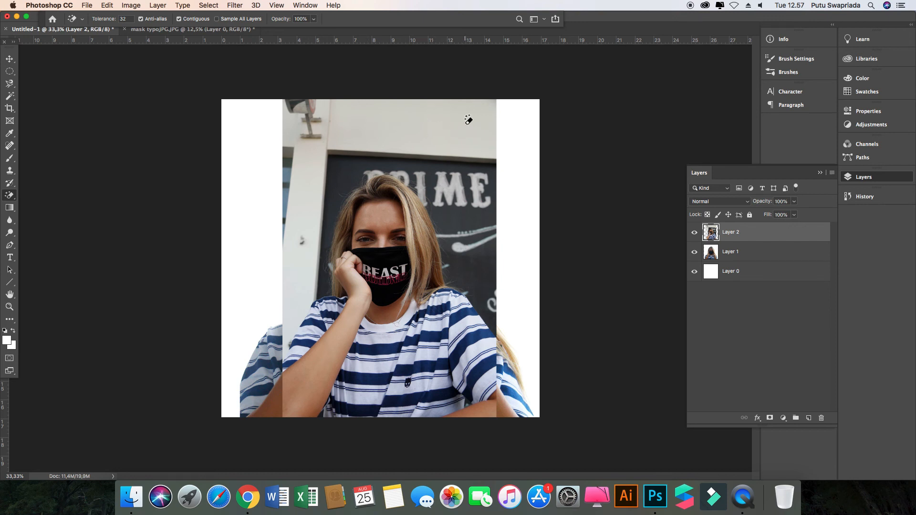
Try the Magic Eraser on the pale wall, several shirt stripes, the woman's forehead and her forearm on Layer 2
click(467, 123)
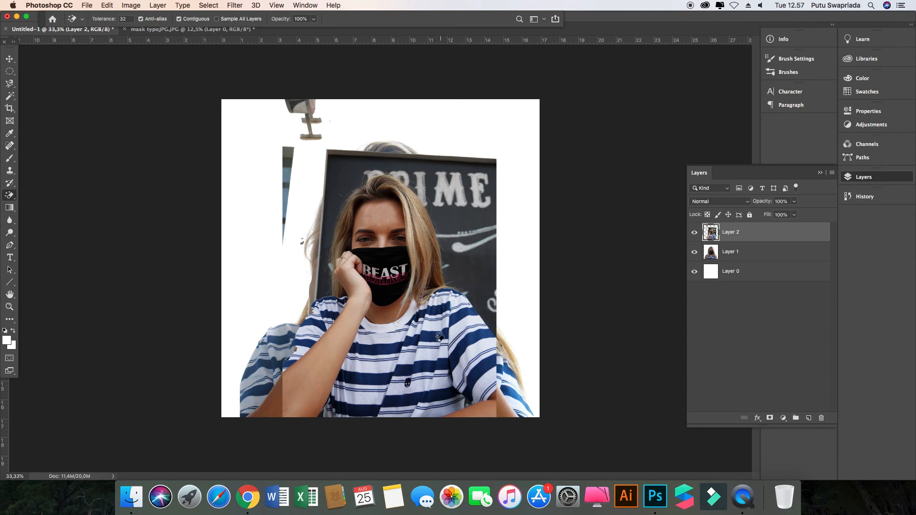
click(432, 335)
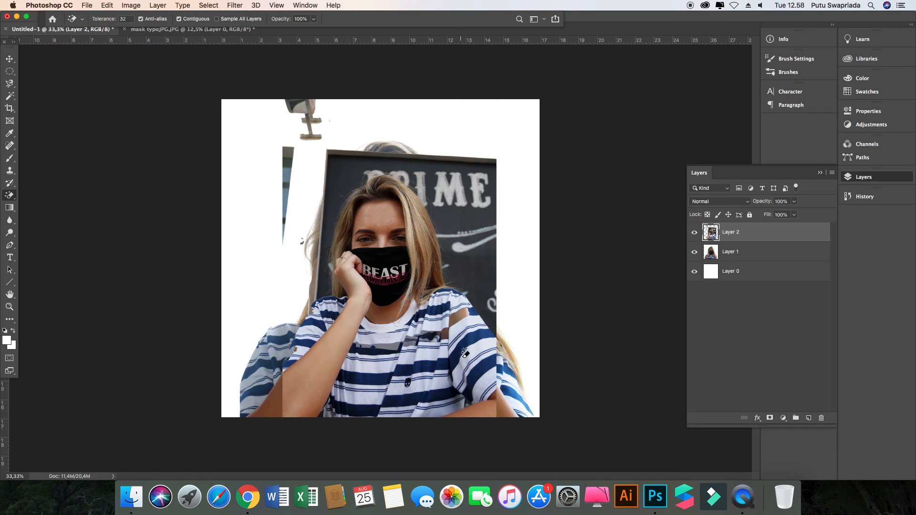
click(464, 350)
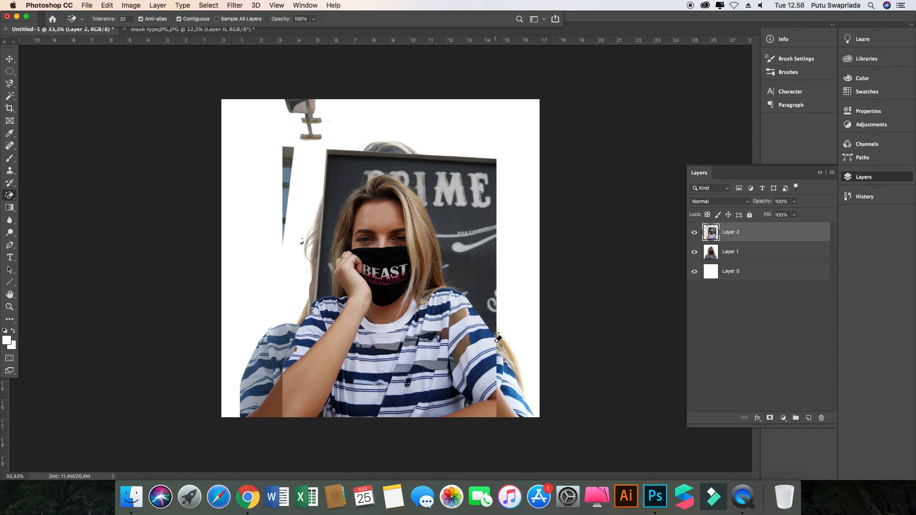
click(437, 399)
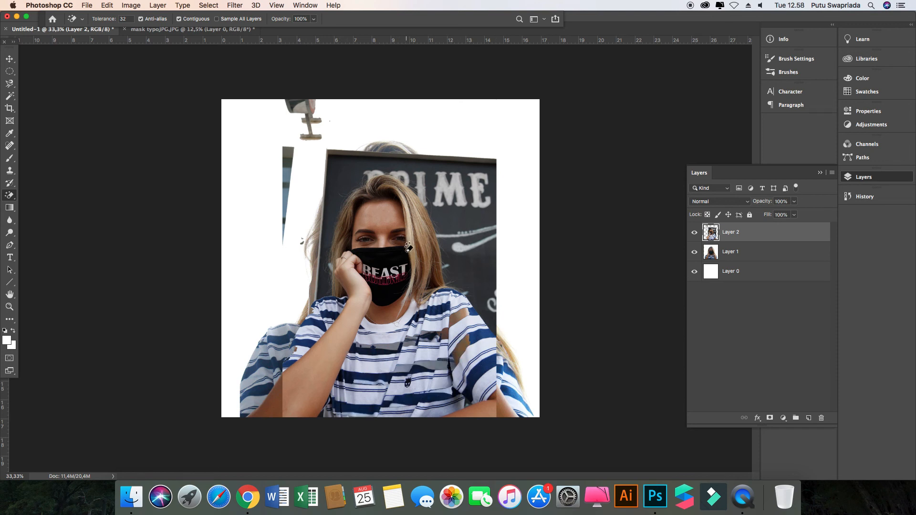
click(380, 219)
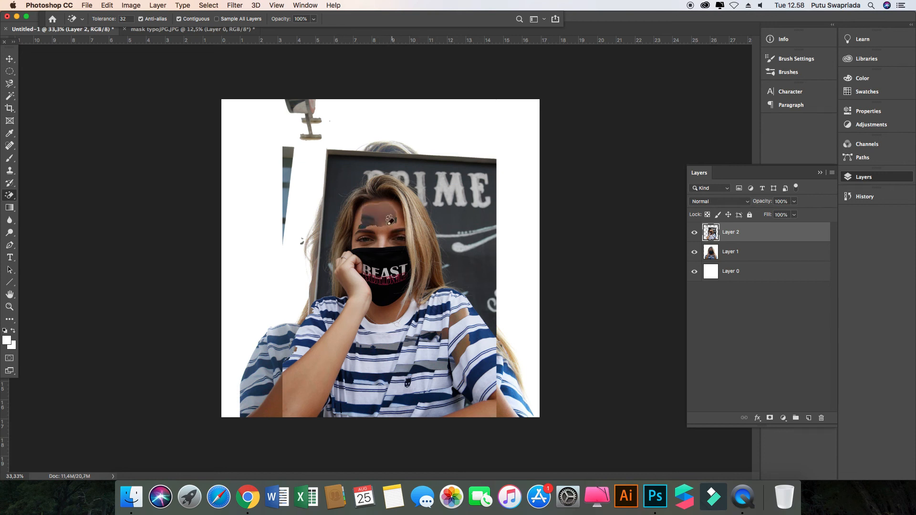
click(333, 332)
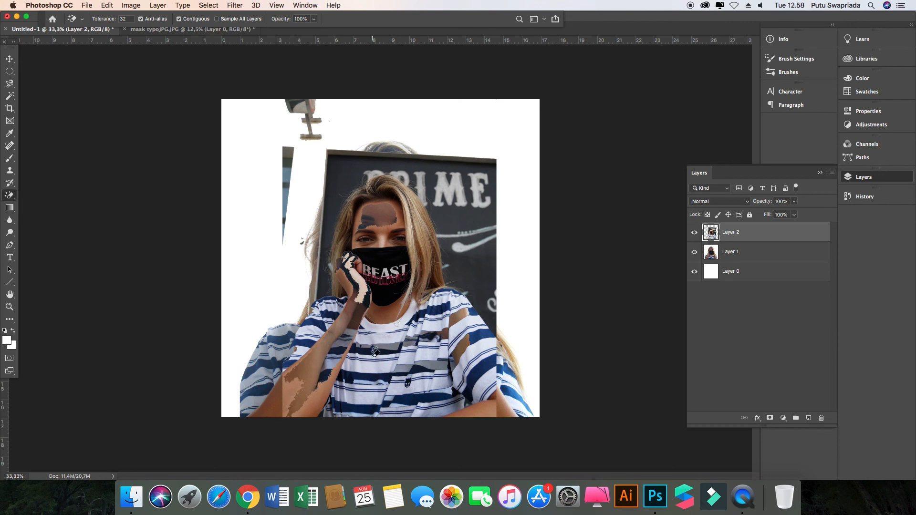
Undo all the Magic Eraser erasures on the wall, shirt, forehead and arm
key(super+minus)
key(super+minus)
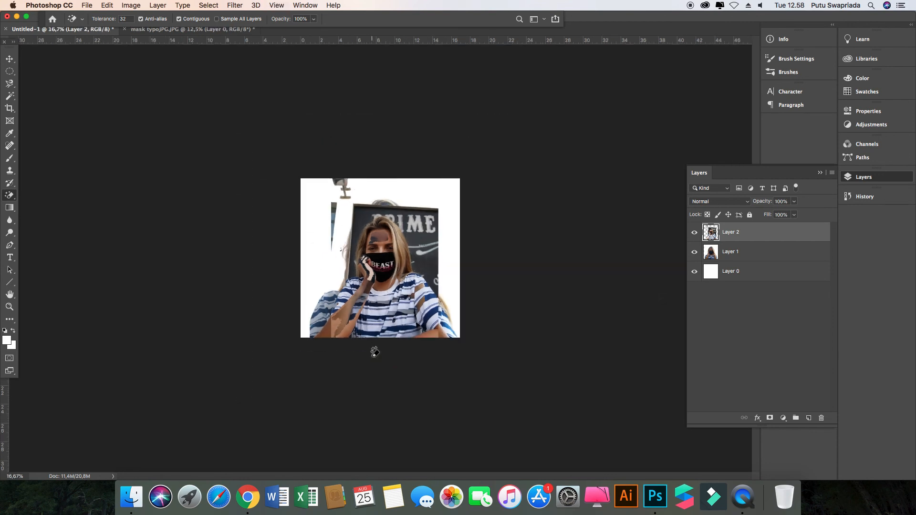
key(super+plus)
key(super+plus)
key(super+plus)
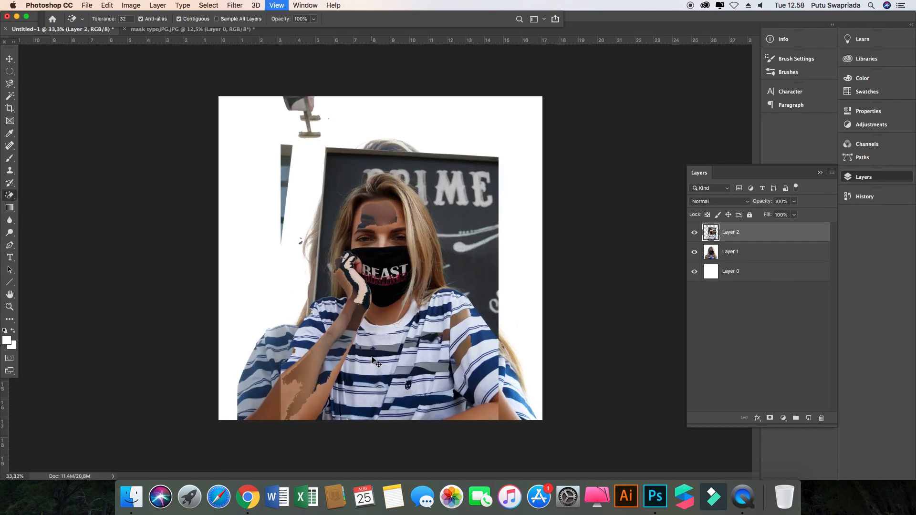
key(super+z)
key(super+z)
key(super+z)
key(super+z)
key(super+z)
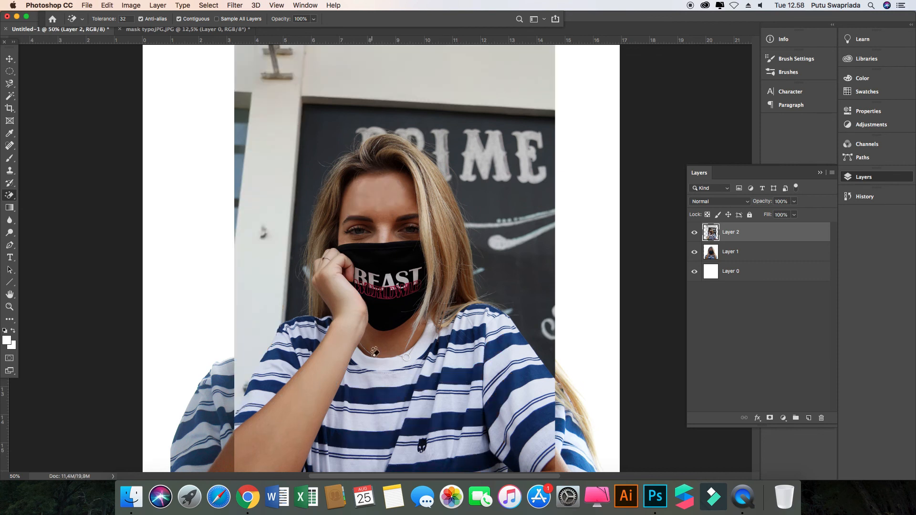
Activate the Gradient Tool from the group that also holds the Paint Bucket and 3D Material Drop tools
click(12, 209)
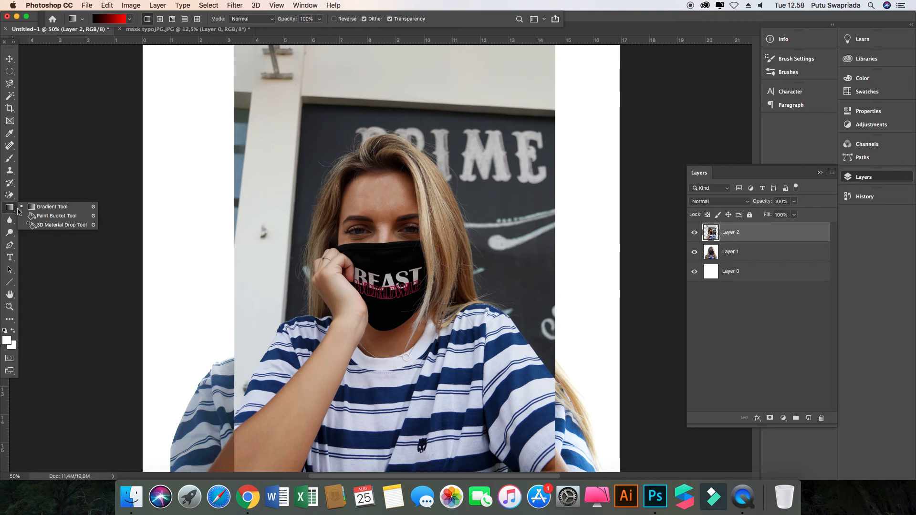
click(53, 206)
click(13, 212)
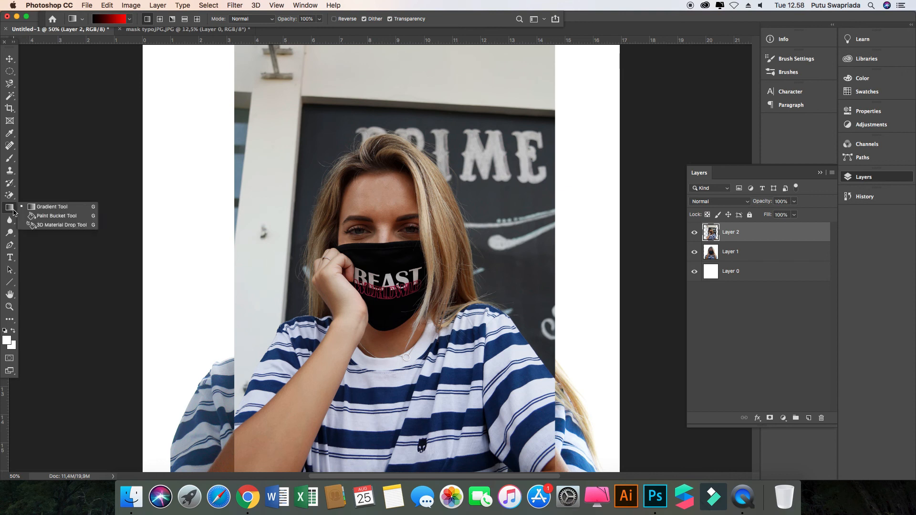
click(71, 207)
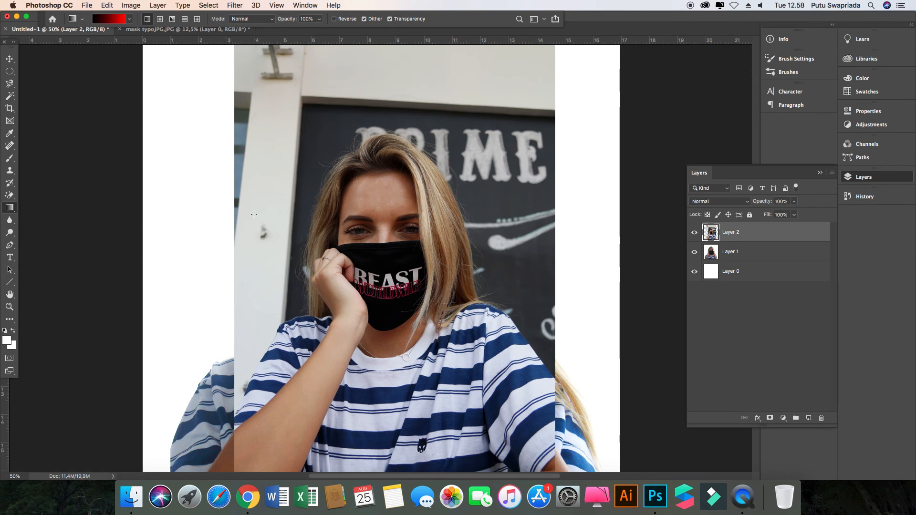
Try the black-to-red gradient across Layer 2, followed by the blue-red-yellow preset at two slightly different angles
drag(285, 214, 593, 211)
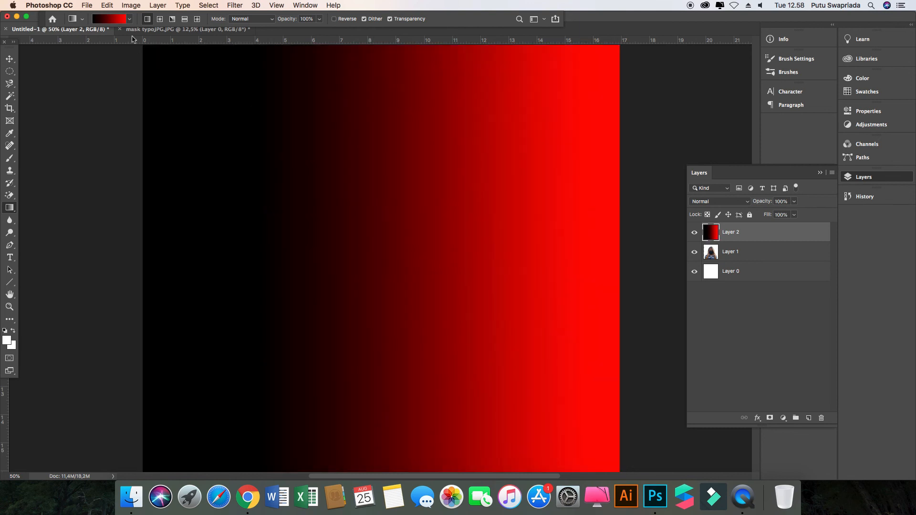
click(83, 21)
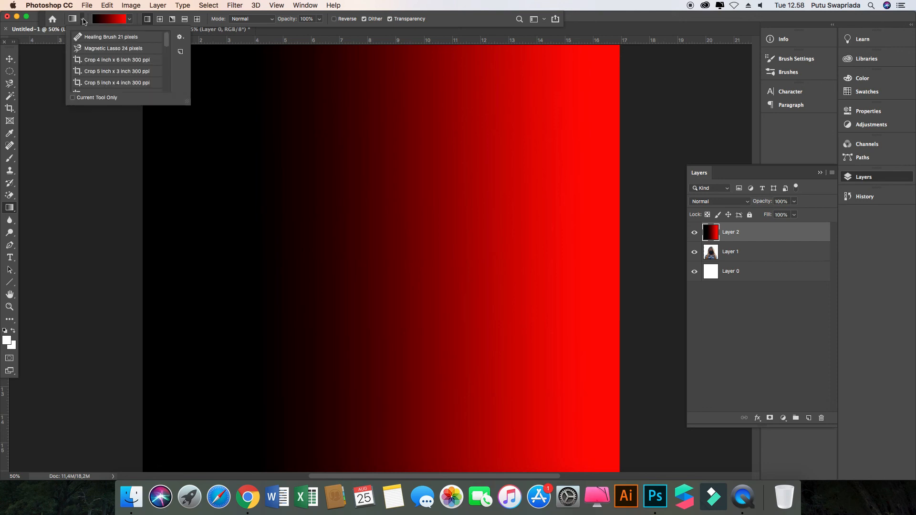
click(130, 19)
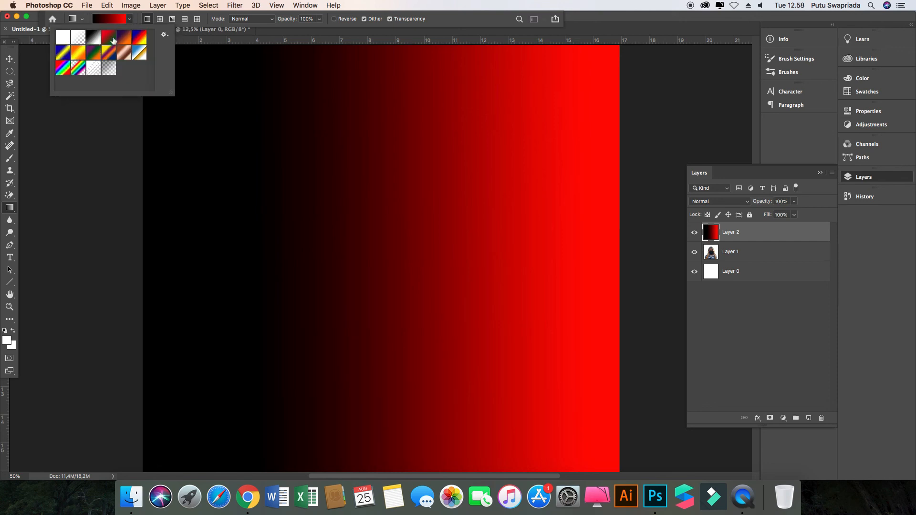
click(140, 38)
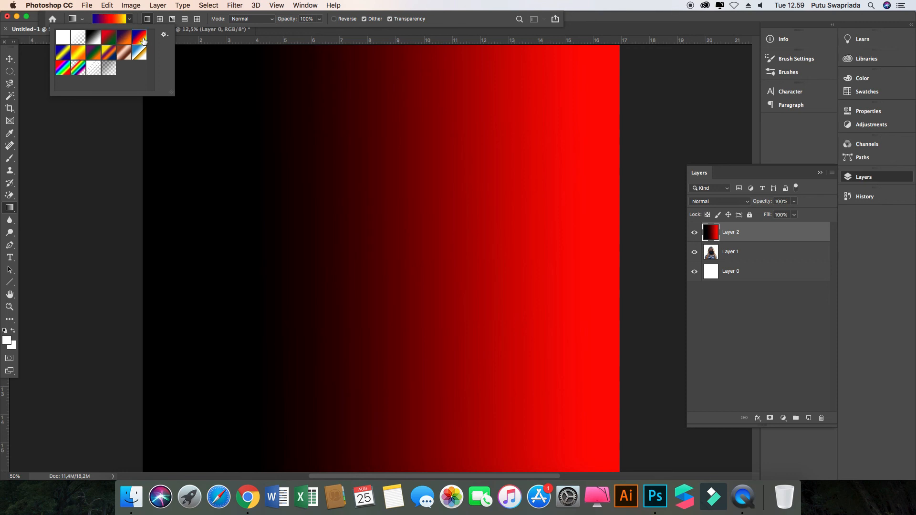
drag(240, 155, 464, 199)
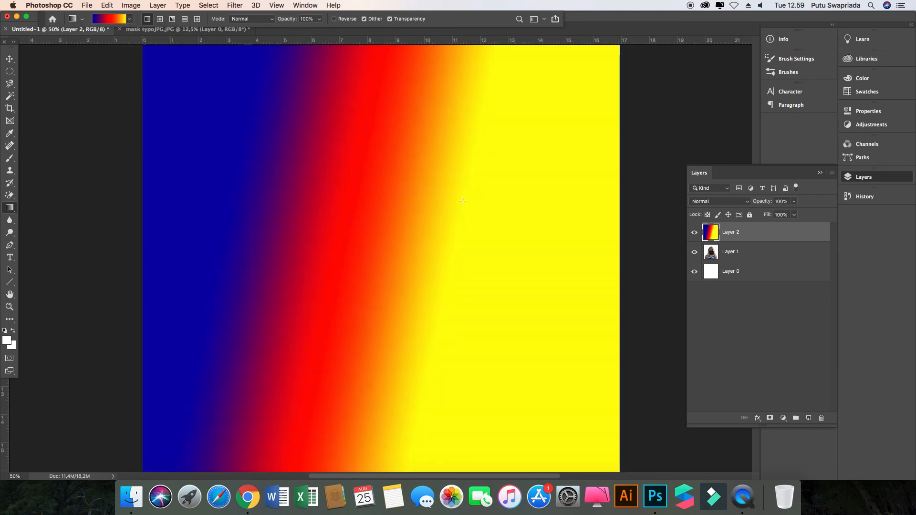
drag(308, 248, 553, 258)
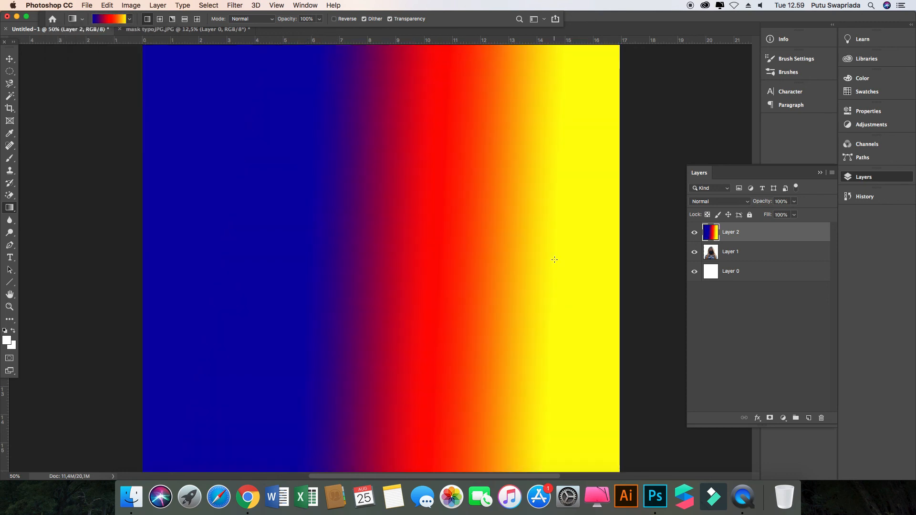
Overlay the transparent rainbow gradient preset across different parts of Layer 2
click(130, 19)
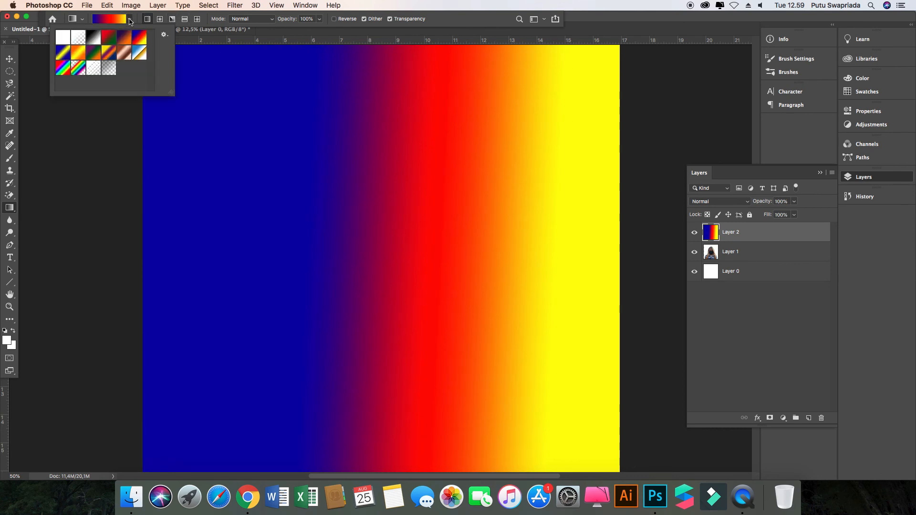
click(83, 70)
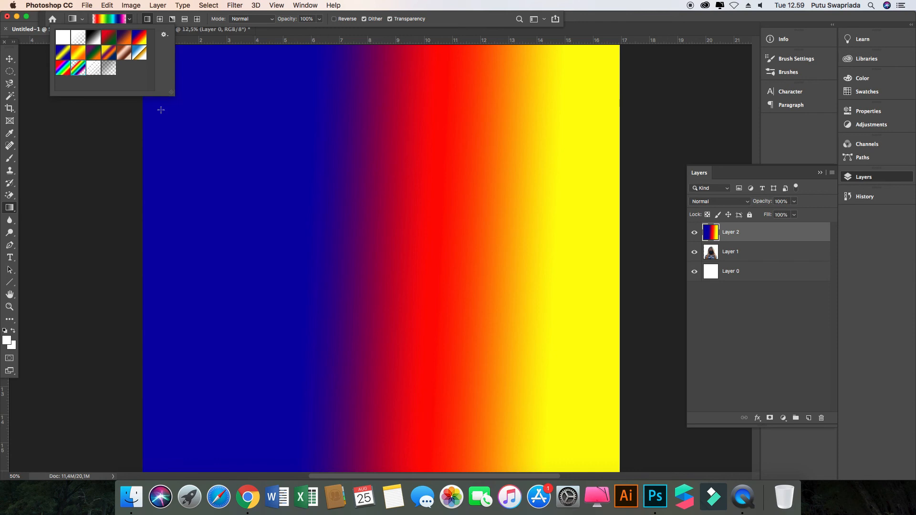
click(300, 195)
mouse_move(270, 192)
mouse_down()
mouse_move(454, 198)
mouse_move(583, 218)
mouse_up()
drag(171, 196, 302, 196)
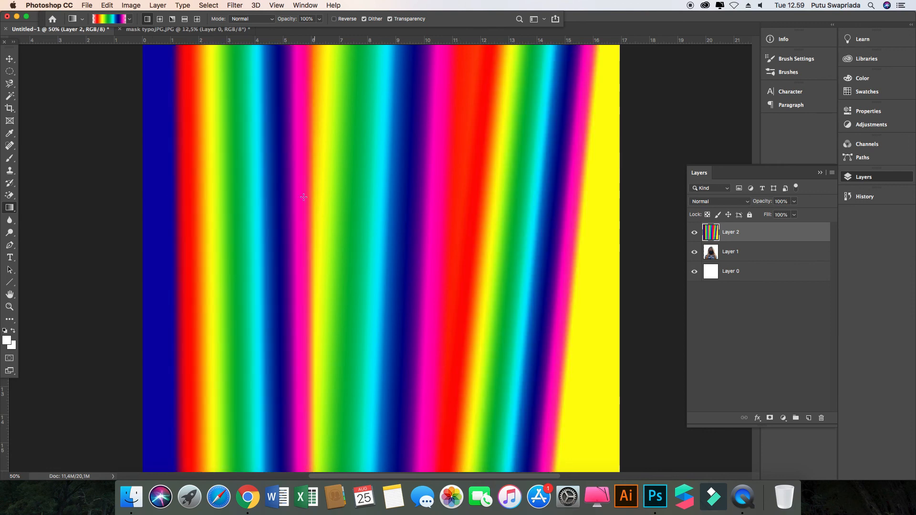
Choose the Black, White gradient preset and draw it diagonally across Layer 2 from upper left to lower right
click(83, 19)
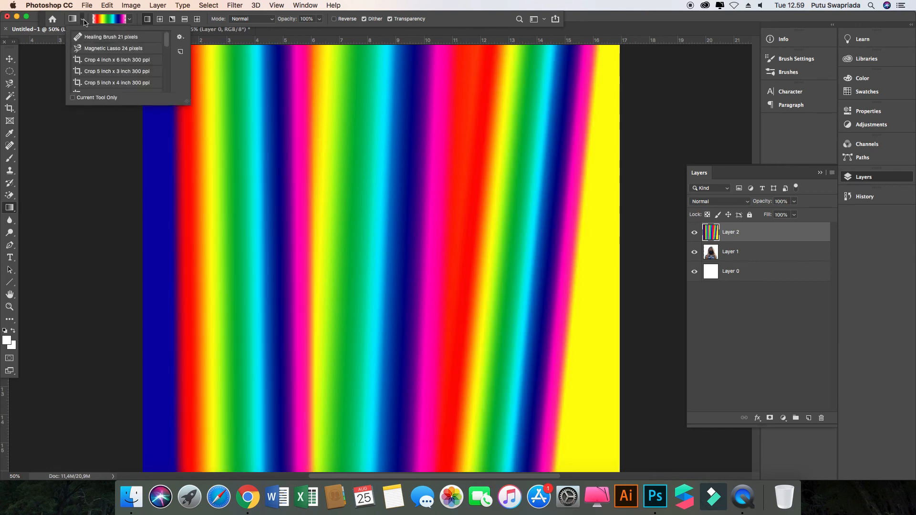
click(130, 19)
click(94, 36)
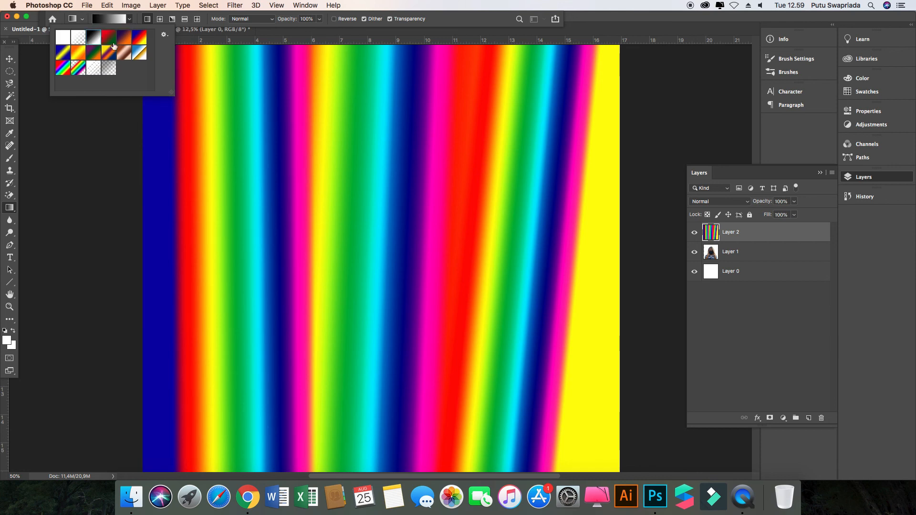
drag(209, 171, 580, 436)
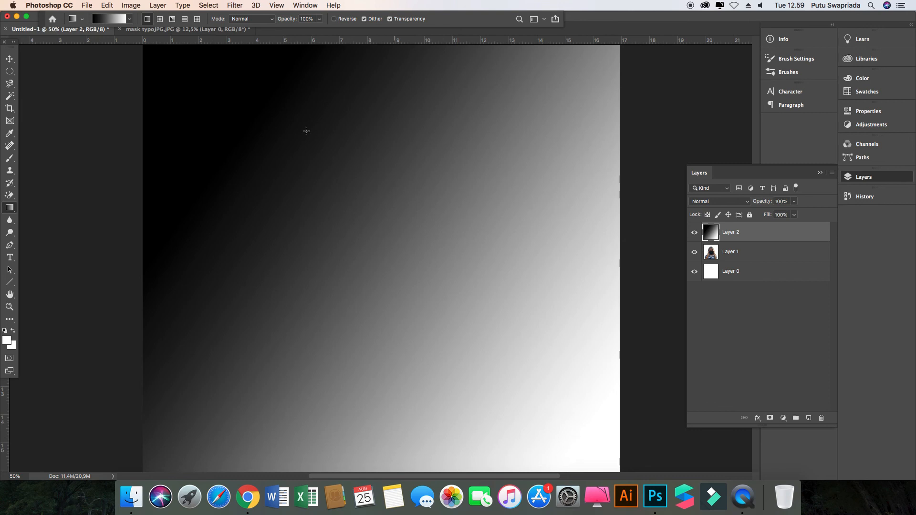
Edit the Black, White gradient so its white end stop becomes red (ff0000)
click(120, 19)
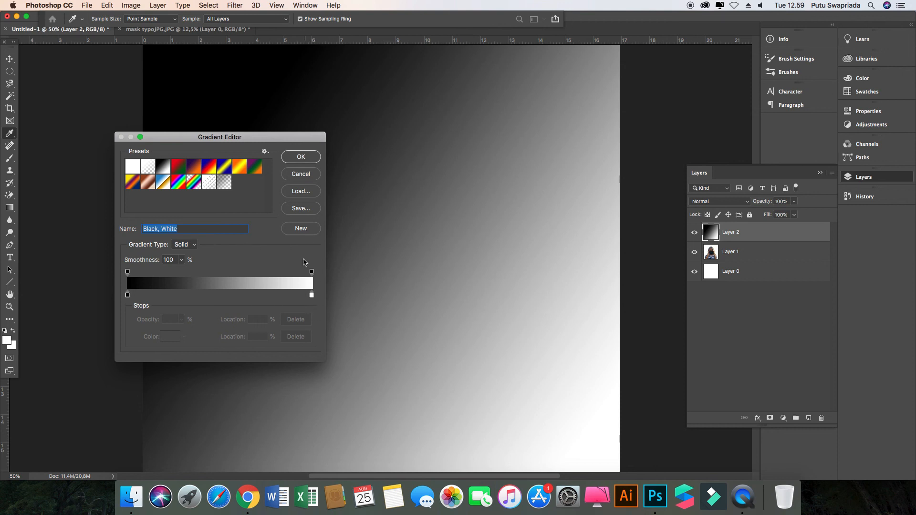
click(311, 296)
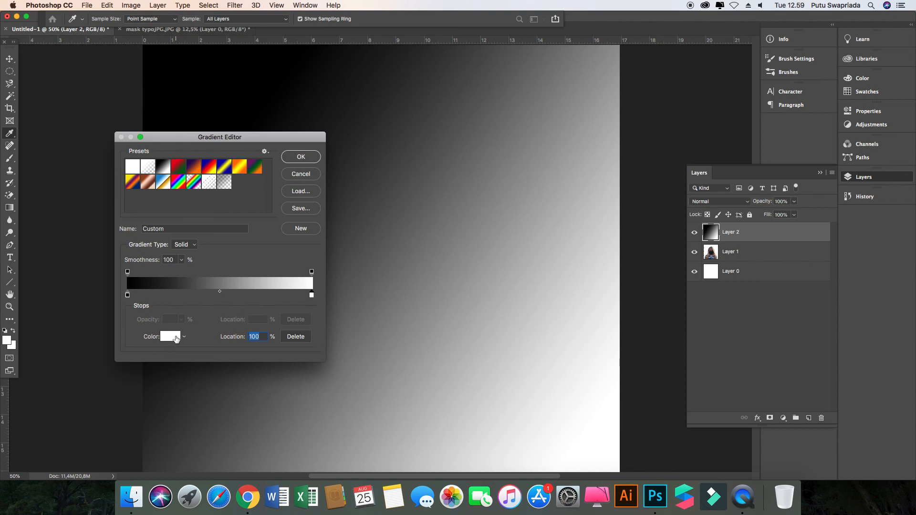
click(176, 339)
click(660, 189)
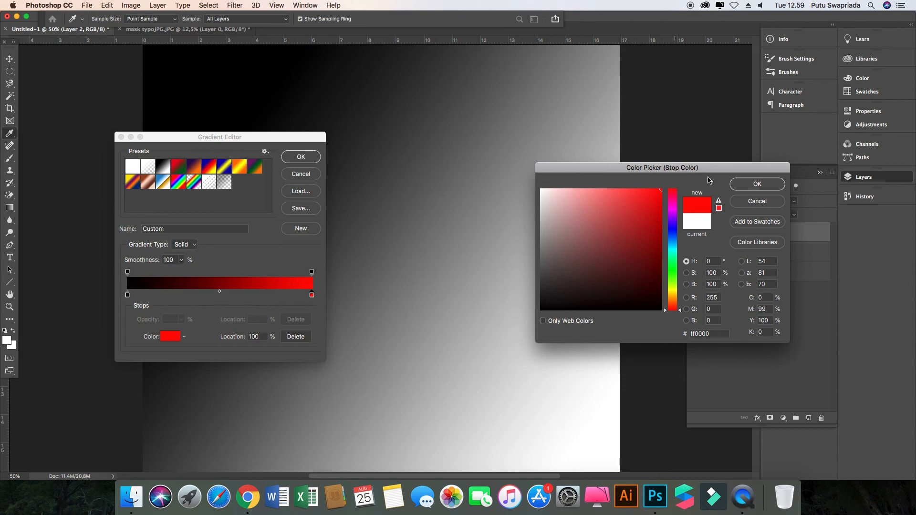
click(752, 185)
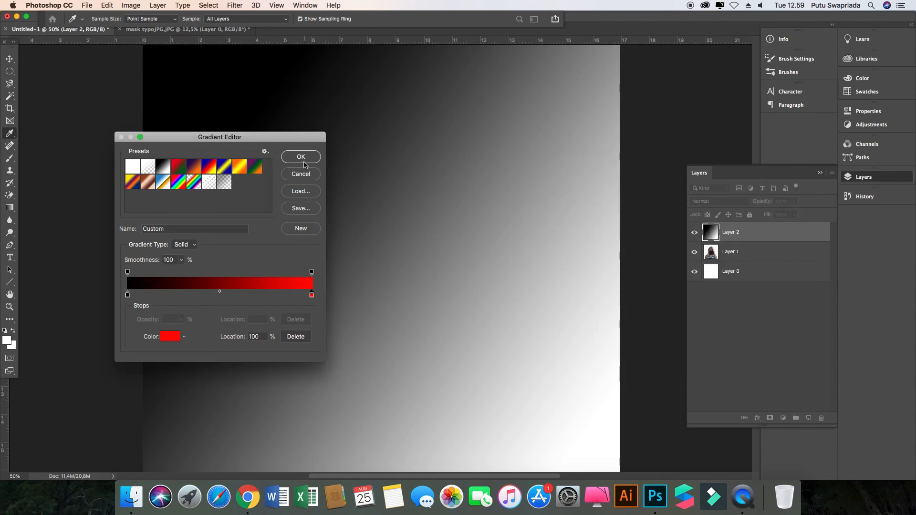
click(301, 157)
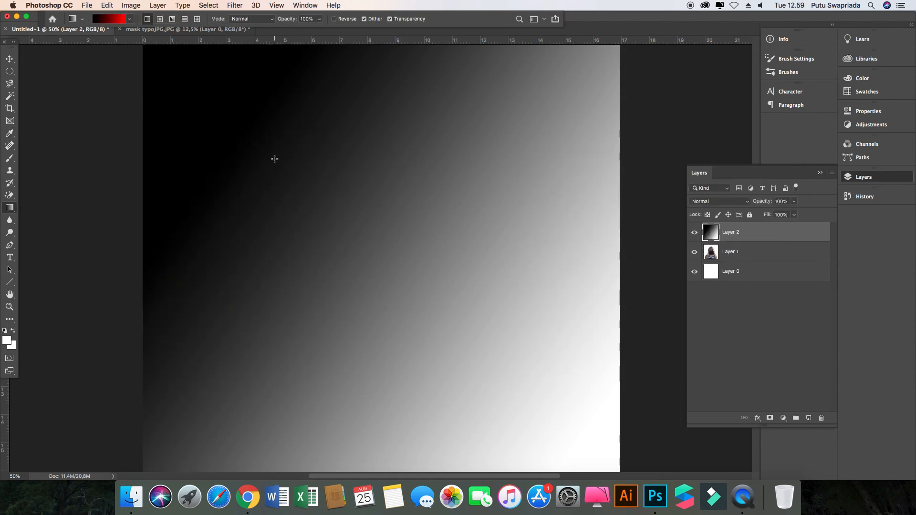
Draw the black-to-red gradient over Layer 2 in diagonal, horizontal and vertical directions, ending with red above black
drag(275, 159, 318, 194)
drag(322, 201, 397, 283)
drag(433, 321, 505, 402)
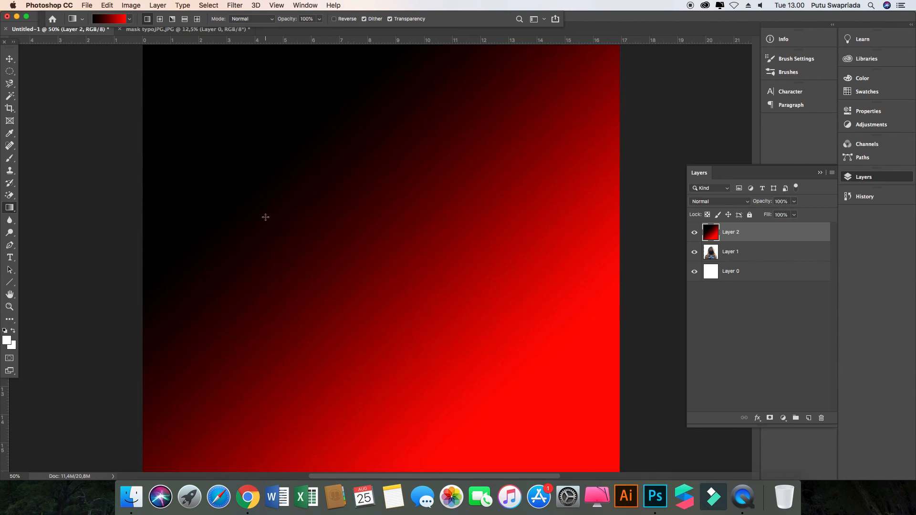
drag(266, 217, 547, 215)
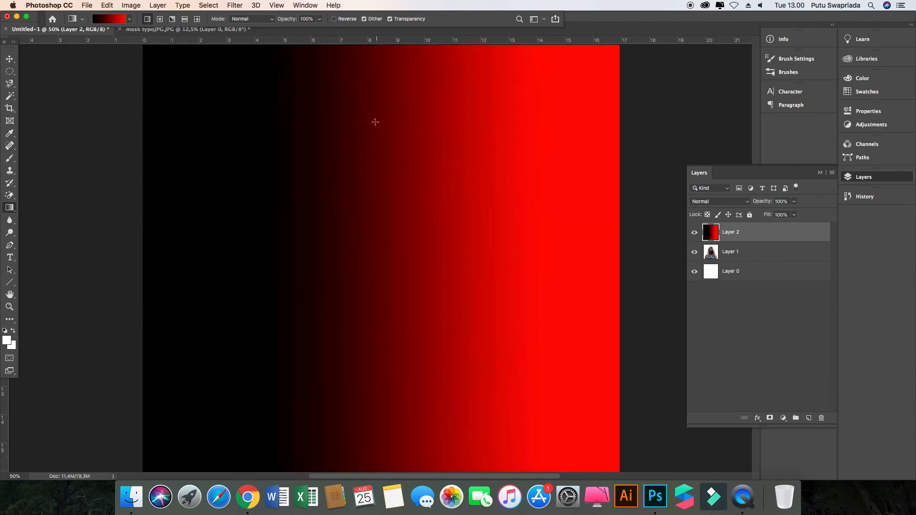
drag(374, 105, 365, 148)
drag(525, 114, 155, 470)
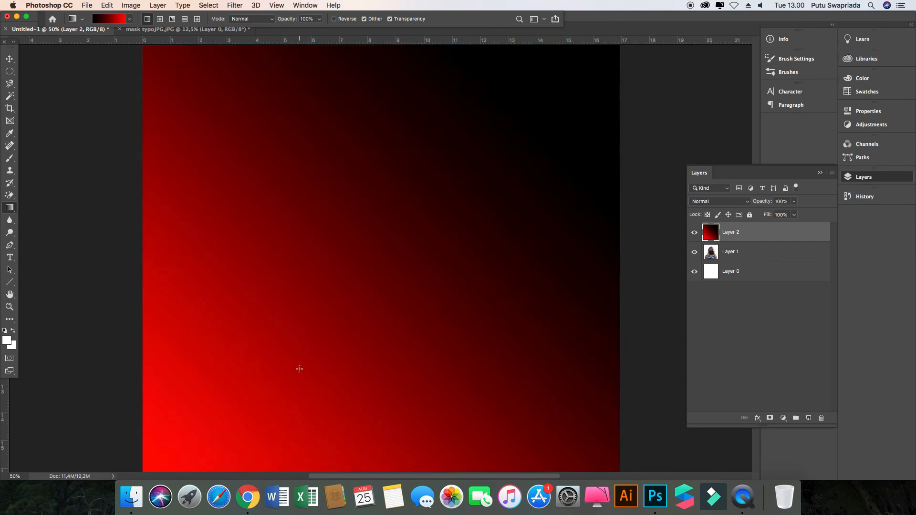
key(super+z)
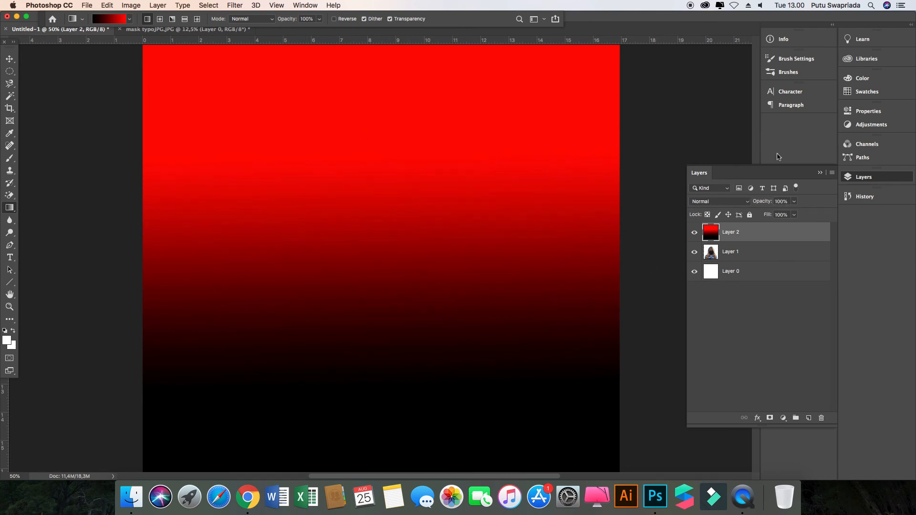
Set Layer 2 to 57% opacity and 90% fill, and hide the layer
click(794, 202)
drag(795, 216, 770, 218)
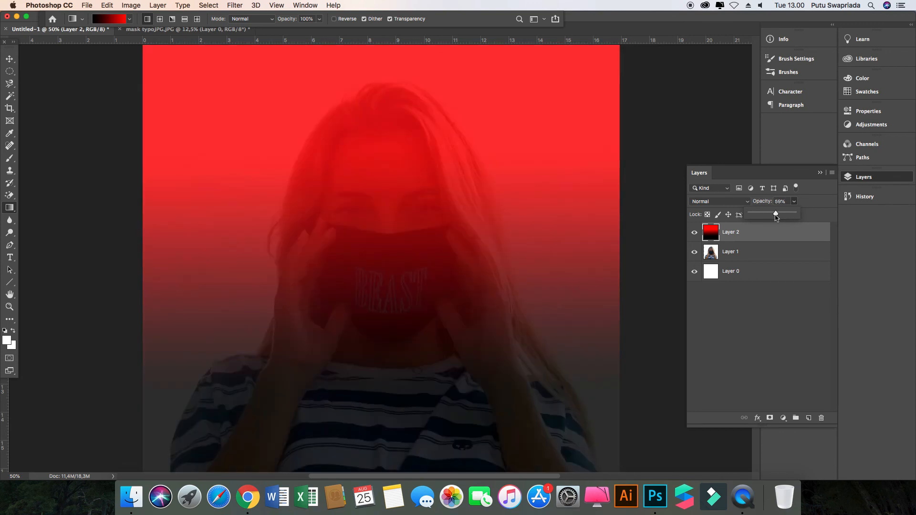
drag(776, 217, 775, 218)
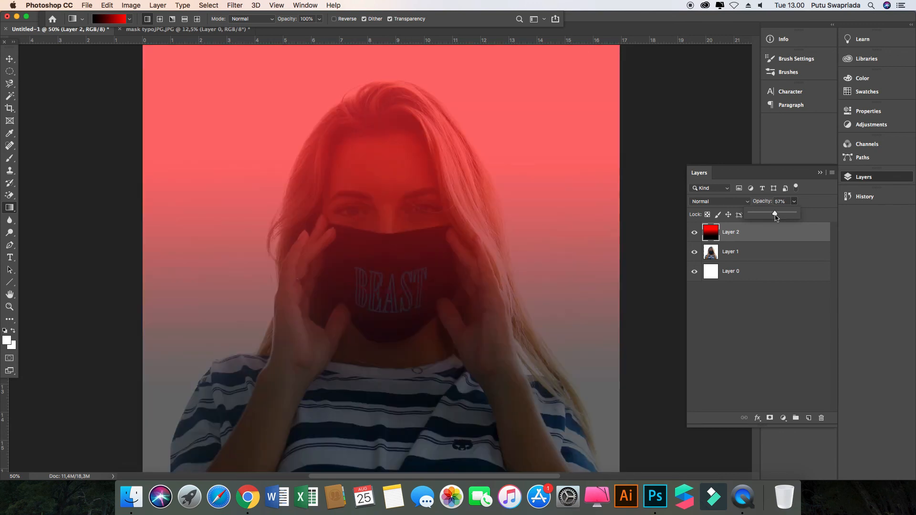
click(809, 202)
click(794, 215)
mouse_move(796, 226)
mouse_down()
mouse_move(775, 229)
mouse_move(790, 227)
mouse_up()
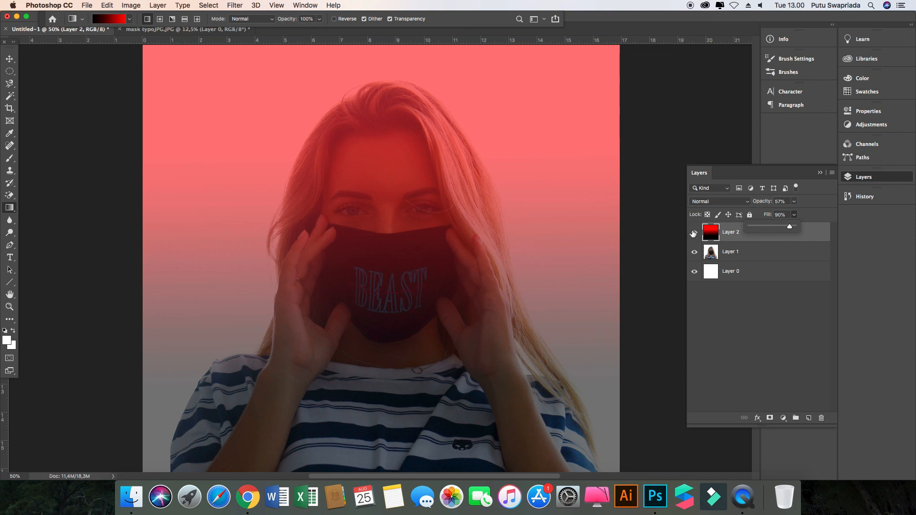
click(693, 233)
click(693, 233)
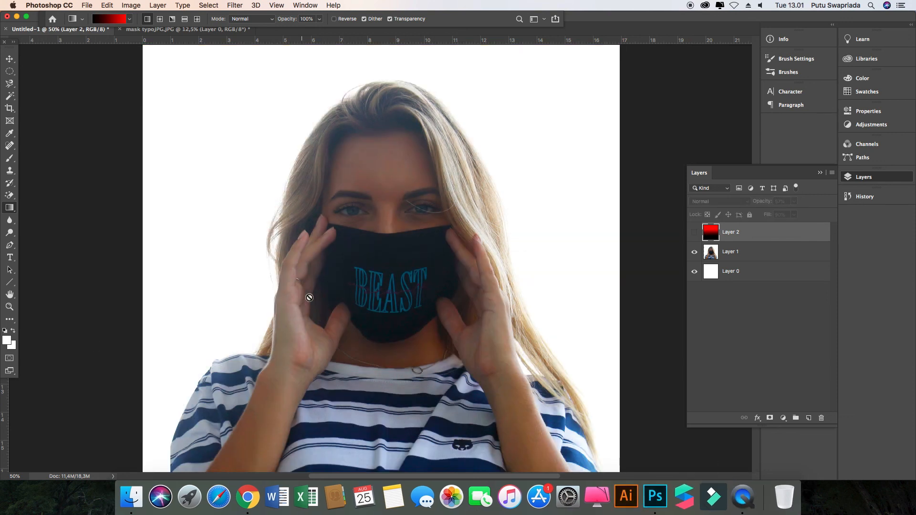
Add a white 36 pt Arial Bold line of placeholder text beside the woman's hand with the Type tool
click(14, 257)
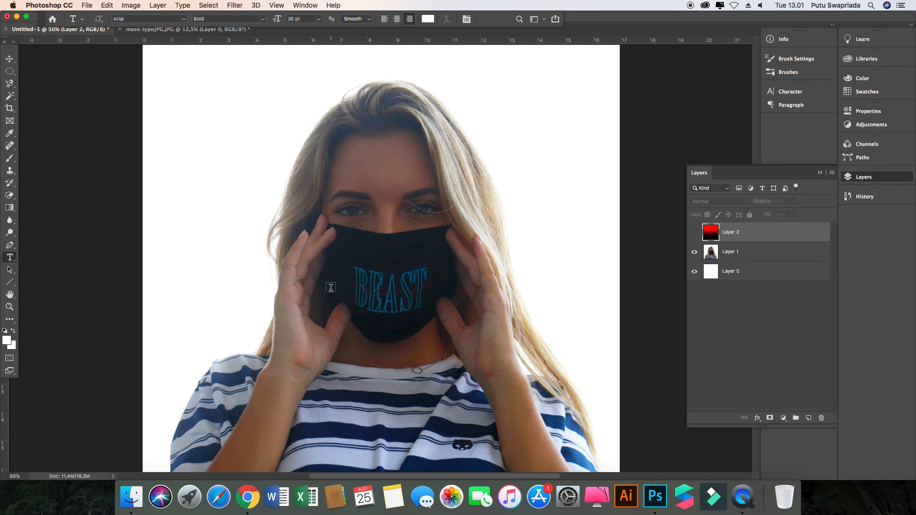
click(248, 270)
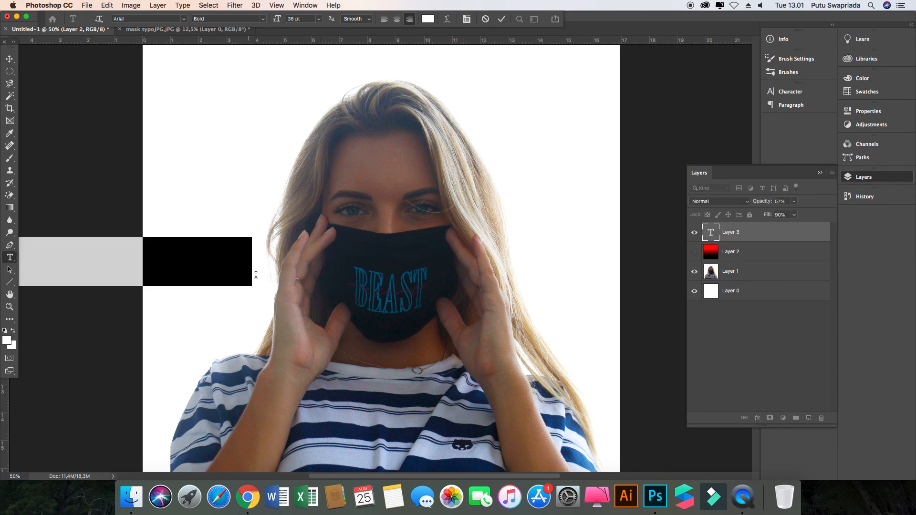
click(9, 58)
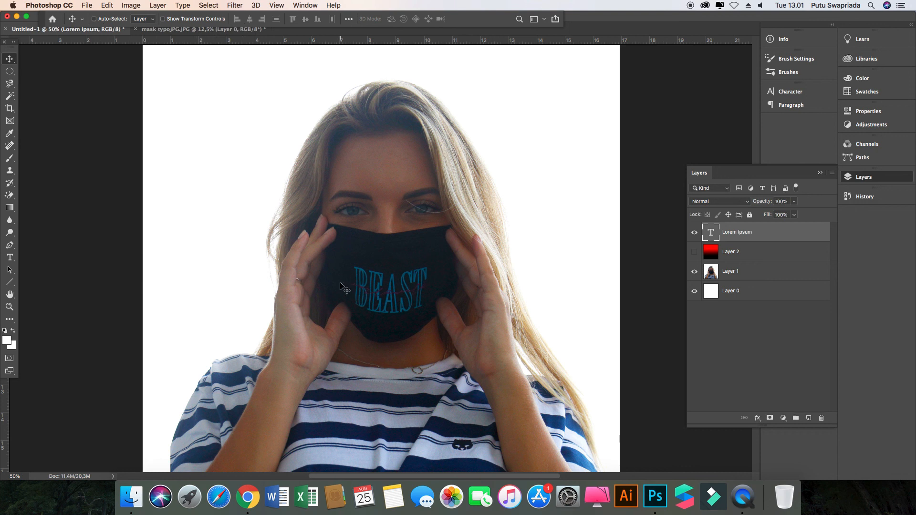
Place a second Lorem Ipsum text line over the mask and move it right so its first letter is on the canvas
click(9, 257)
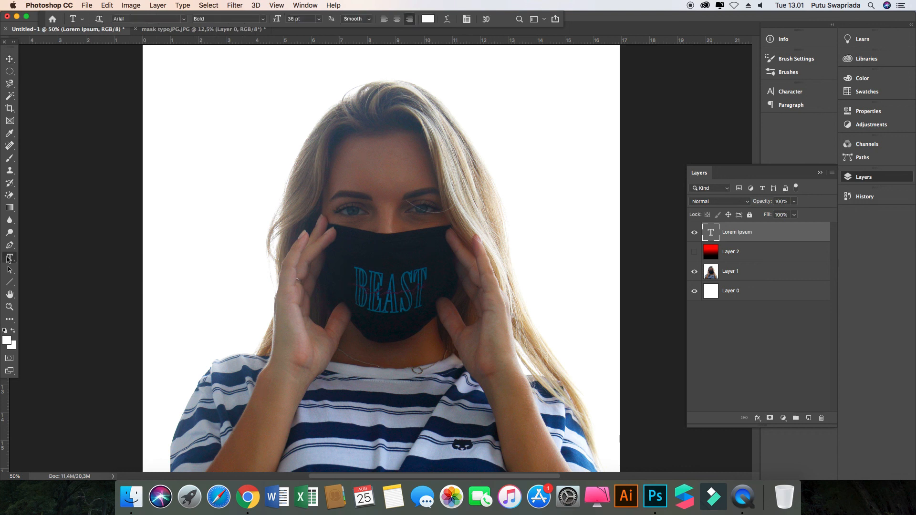
click(399, 302)
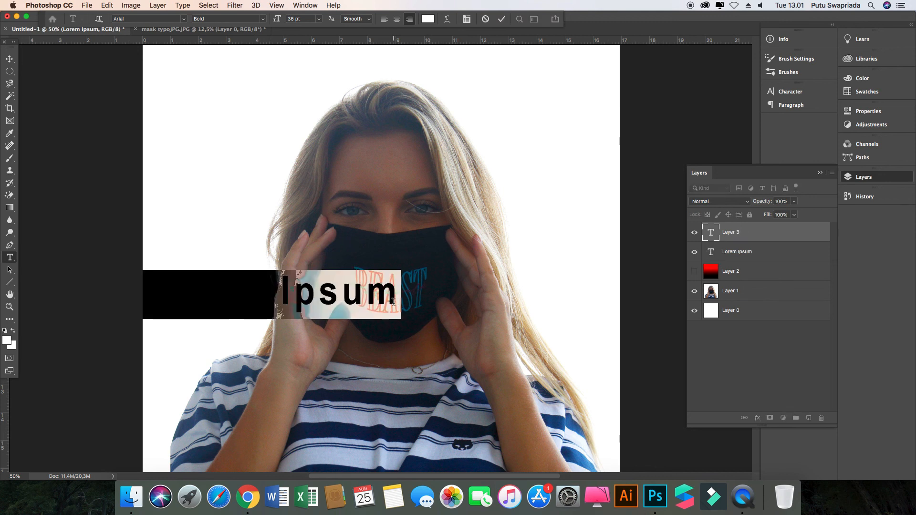
click(9, 58)
drag(326, 301, 460, 300)
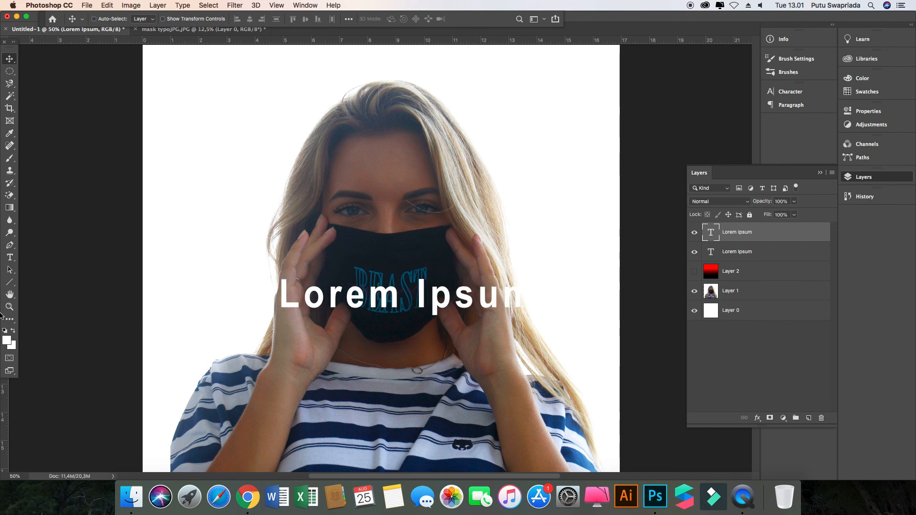
Replace the Lorem Ipsum text over the mask with "PHOTOSHOP"
click(13, 262)
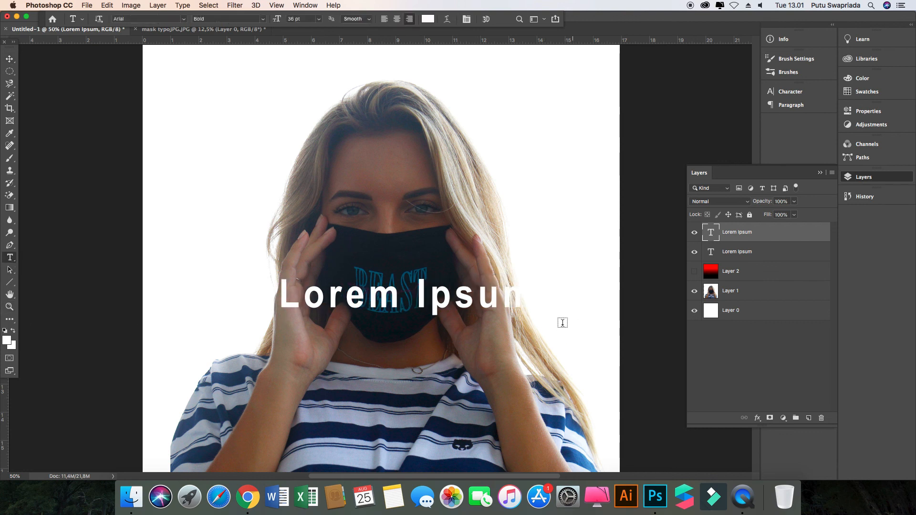
drag(535, 297, 236, 304)
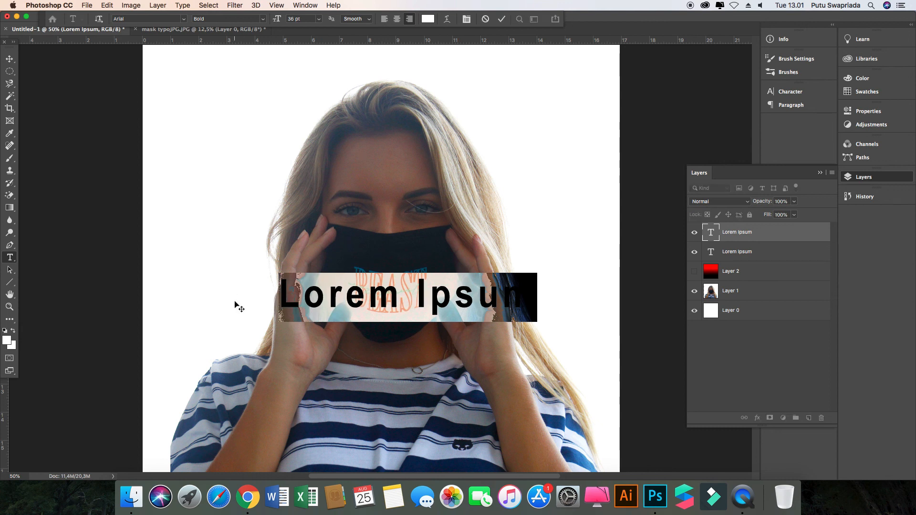
text(p)
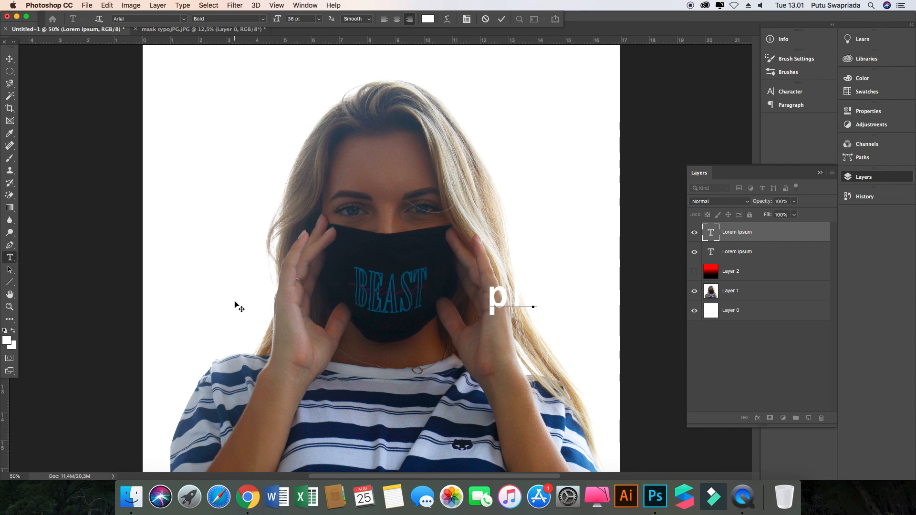
key(BackSpace)
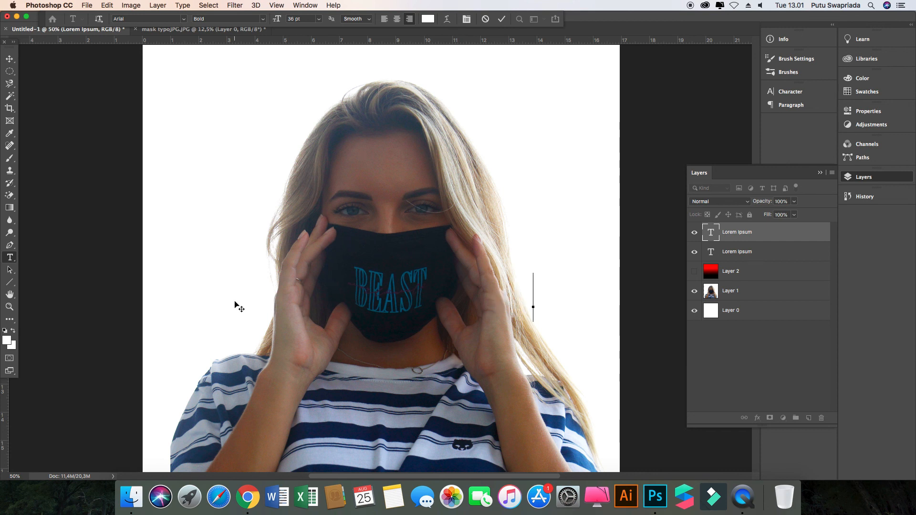
text(PHOTO)
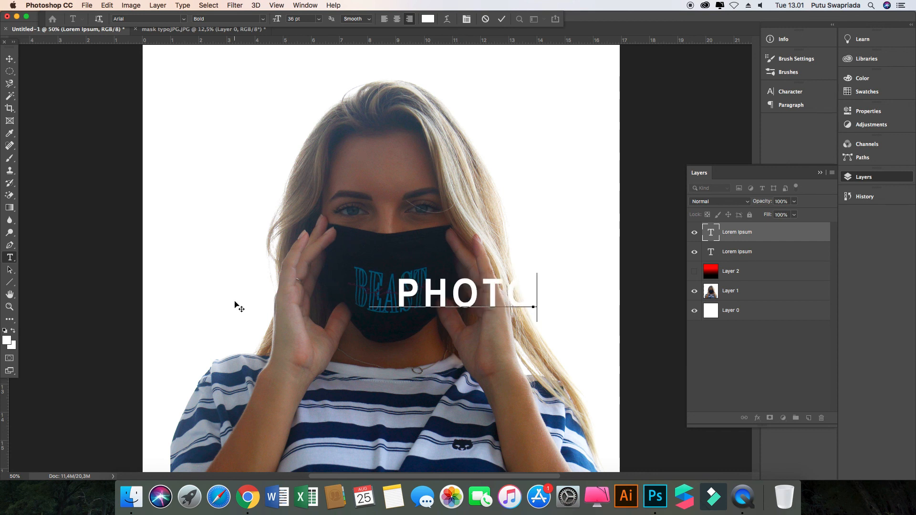
text(SHOP)
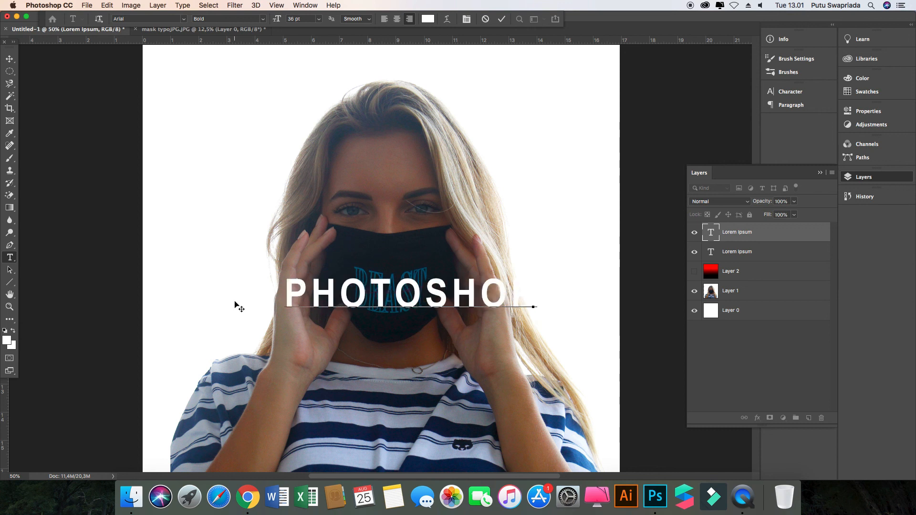
click(10, 59)
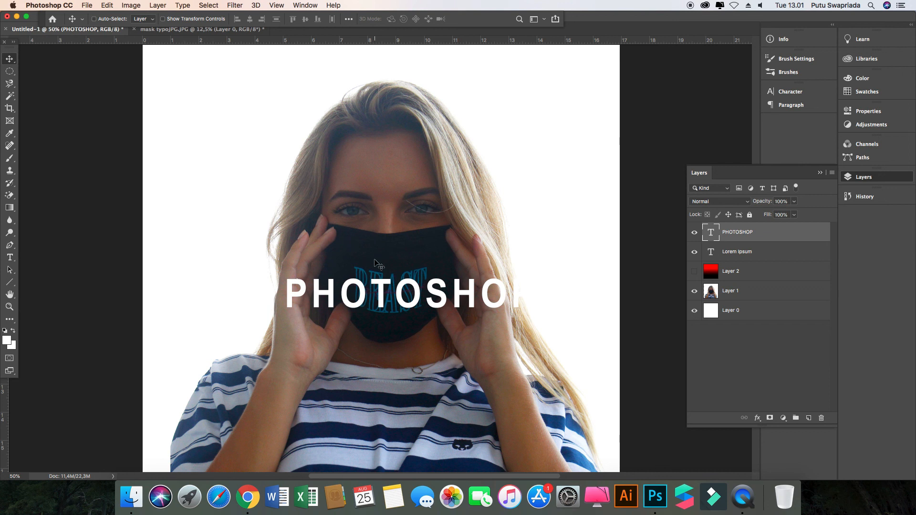
Enlarge the PHOTOSHOP text to about 53 pt with Free Transform and delete the extra Lorem Ipsum layer above it
click(407, 314)
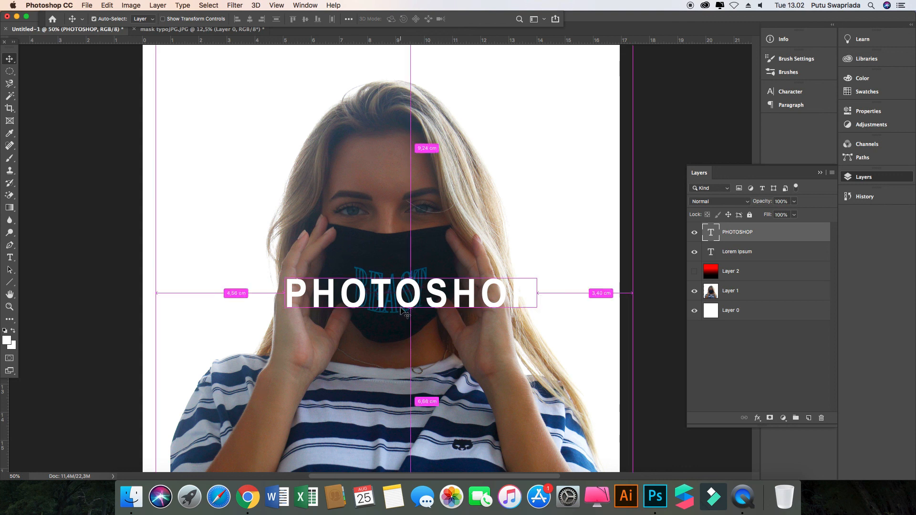
key(super+t)
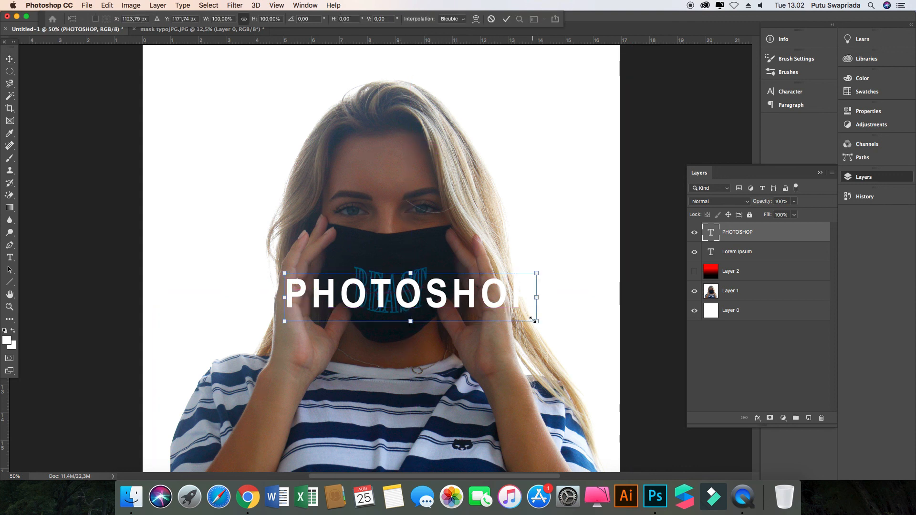
drag(533, 319, 406, 300)
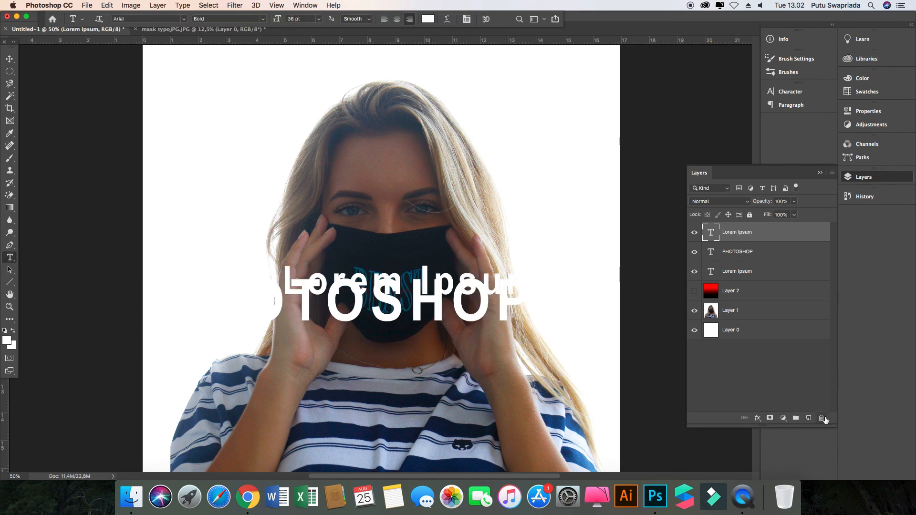
click(821, 418)
click(528, 170)
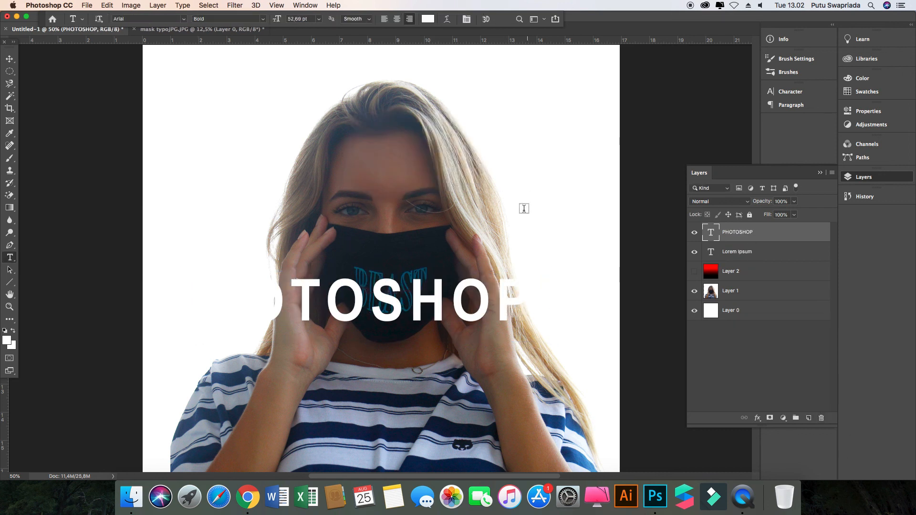
Set the PHOTOSHOP text size to 24 pt and move the text up so it is centred across the mask
click(400, 298)
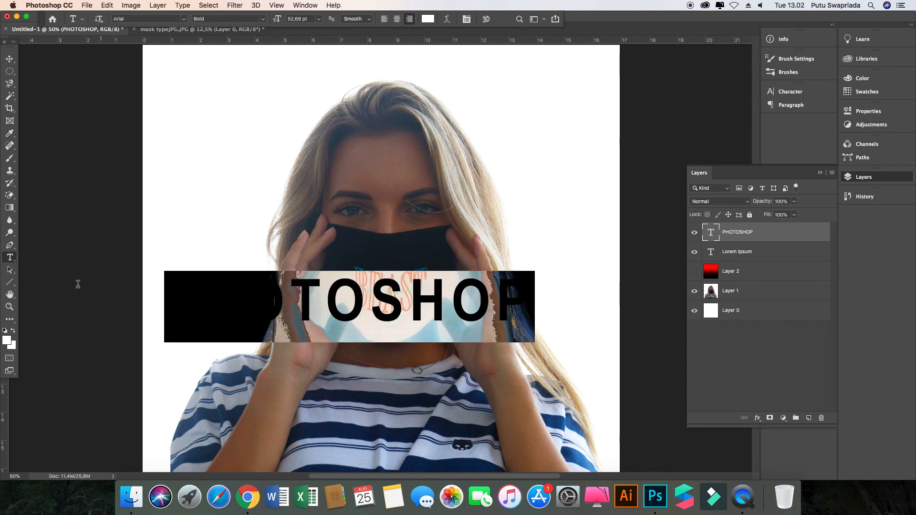
click(316, 20)
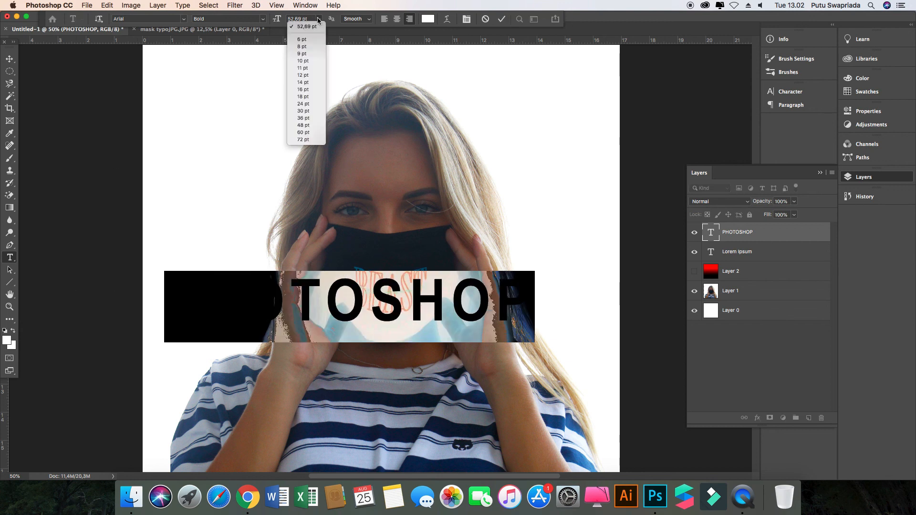
click(305, 104)
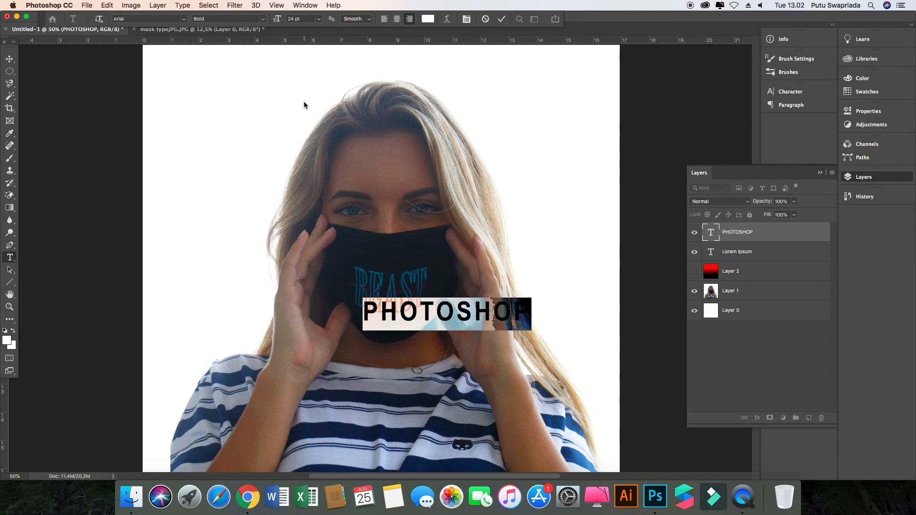
click(10, 60)
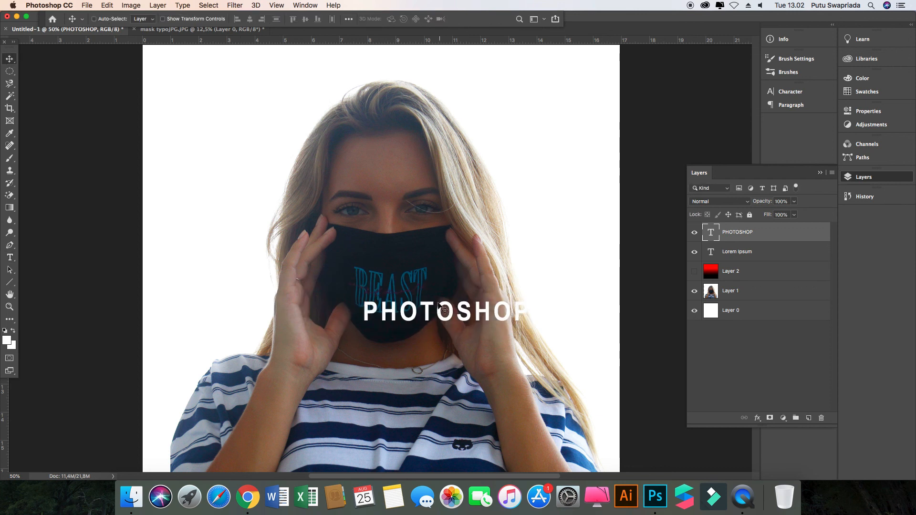
drag(444, 310, 392, 272)
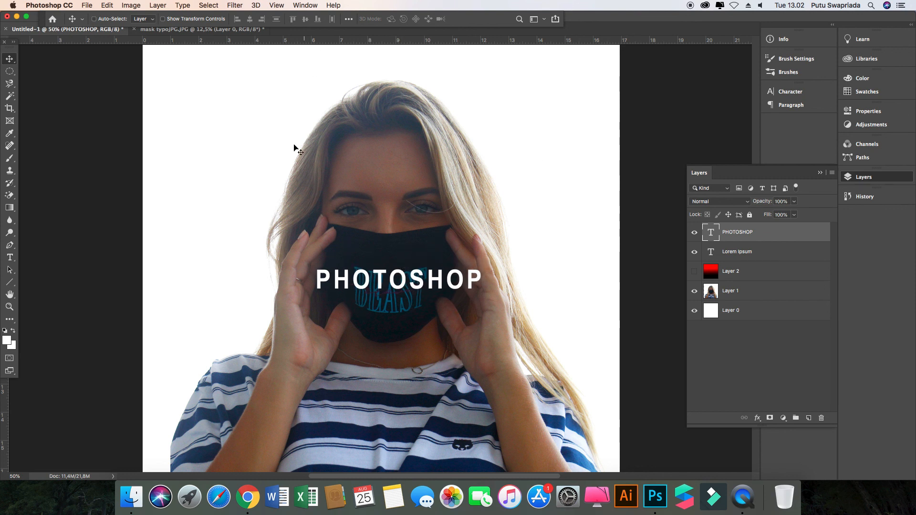
Recolour the PHOTOSHOP text bright green (#2aff00) and move it slightly higher on the mask
click(9, 257)
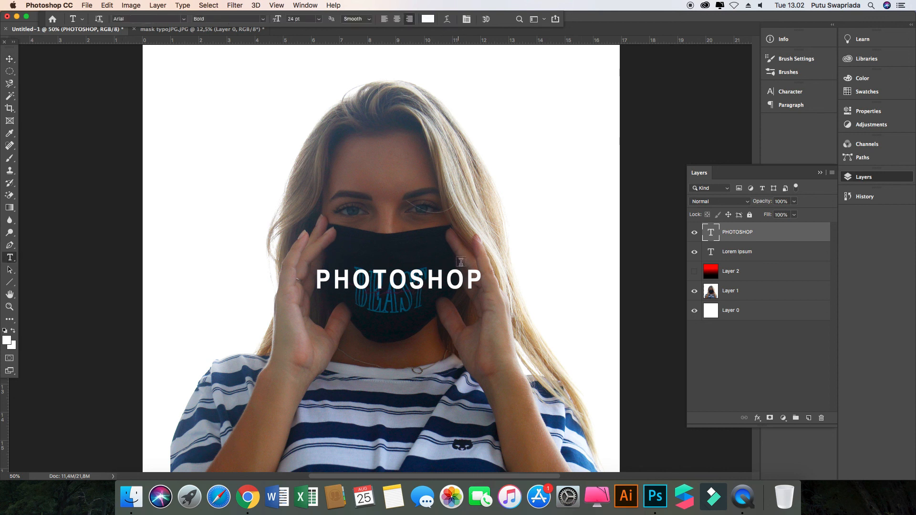
drag(480, 279, 289, 276)
click(8, 341)
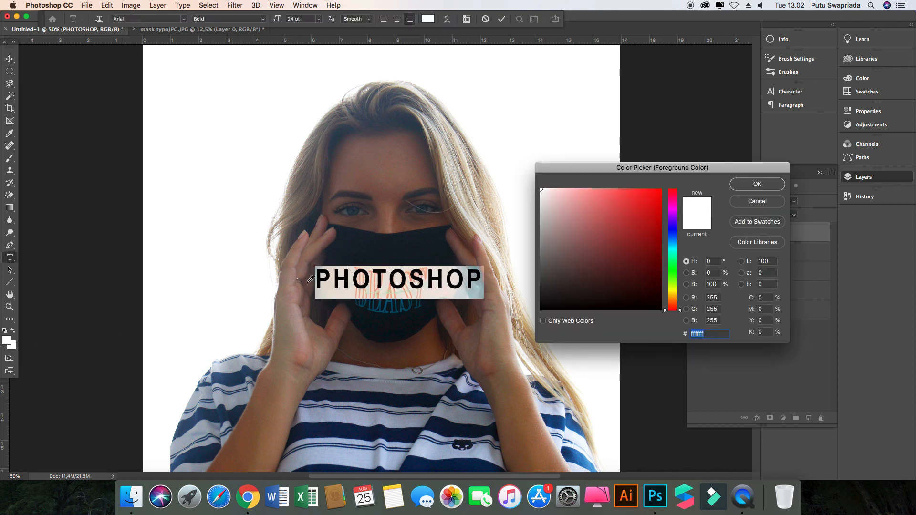
click(671, 274)
drag(639, 239, 663, 188)
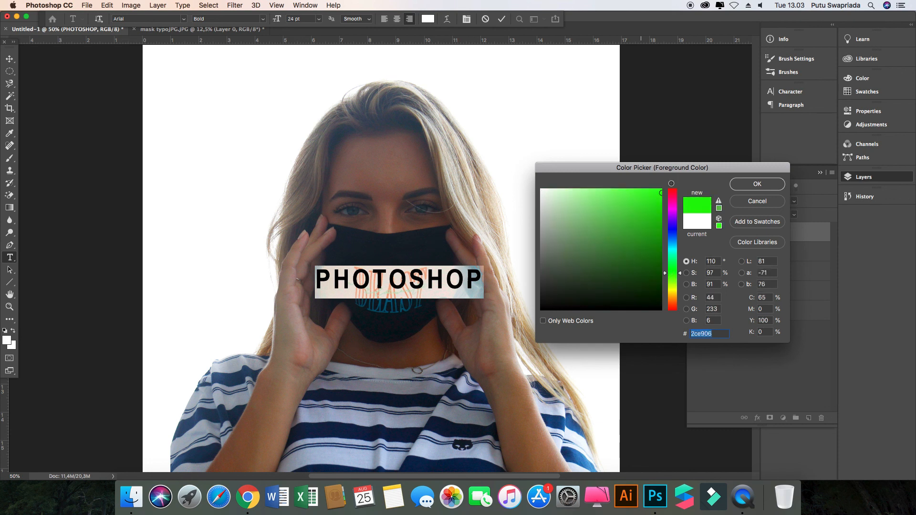
click(757, 184)
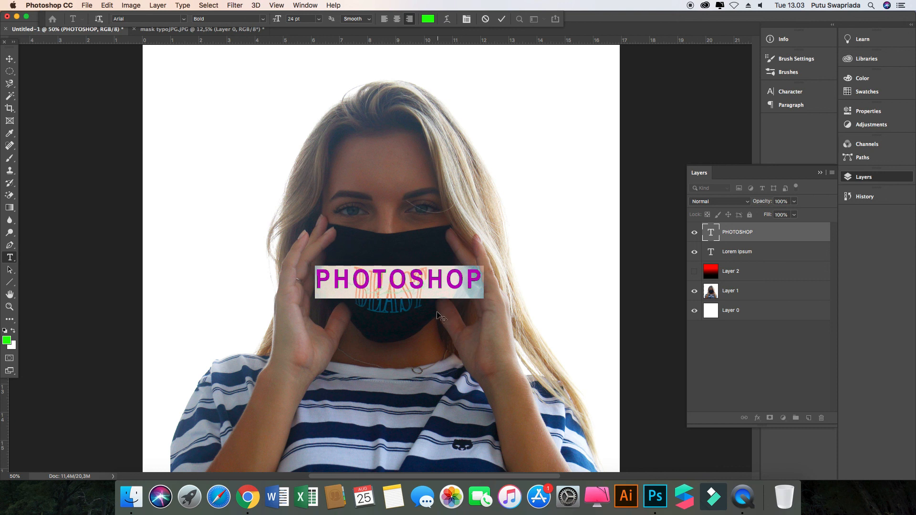
click(10, 59)
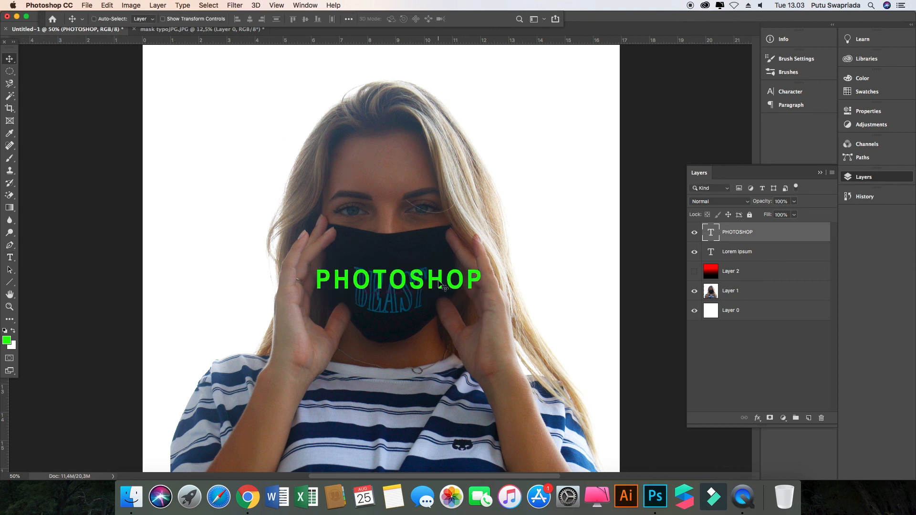
drag(440, 285, 436, 278)
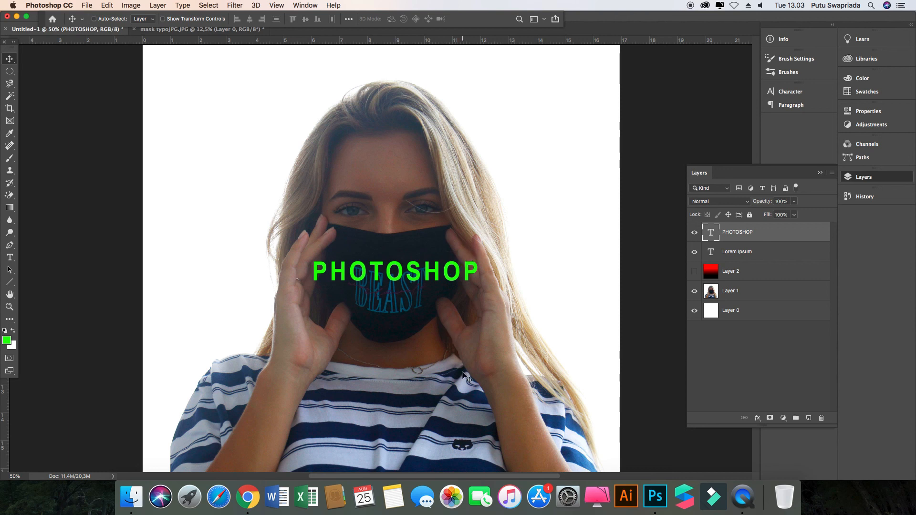
click(6, 340)
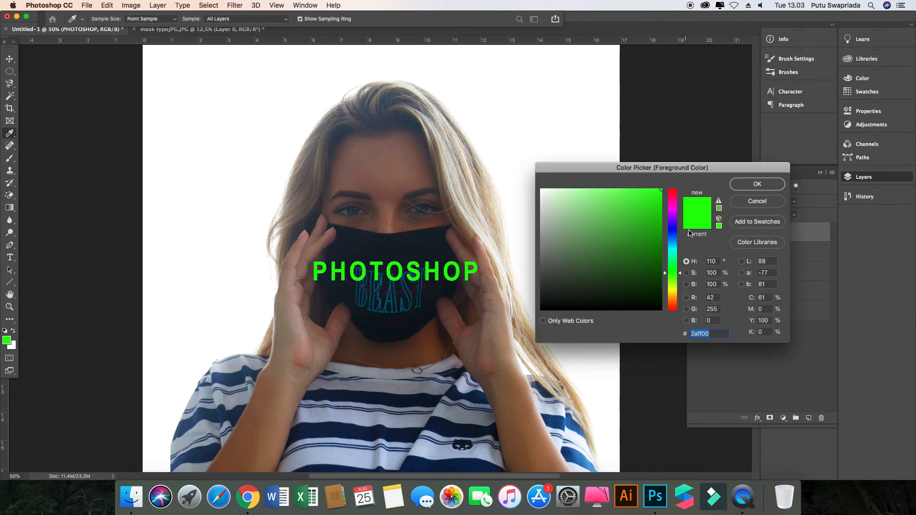
click(758, 202)
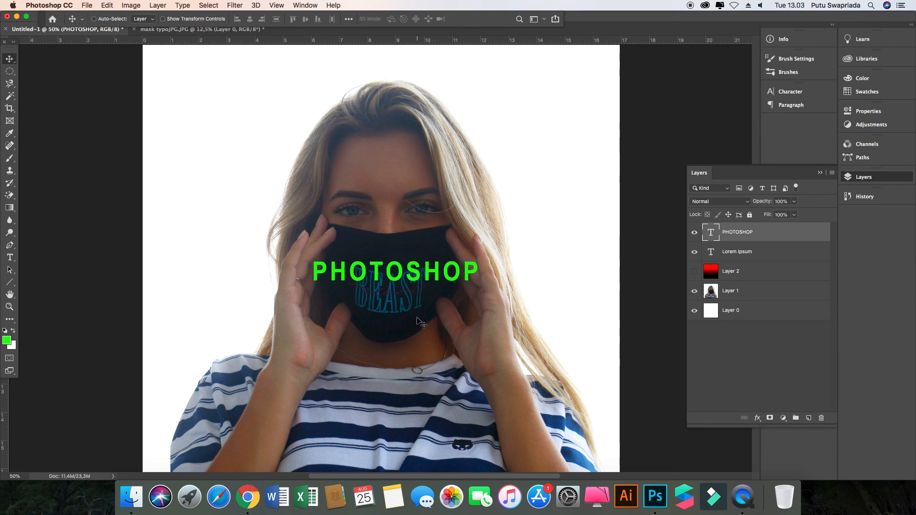
Duplicate the PHOTOSHOP text twice straight down to form three stacked lines, and delete both copies
key(alt)
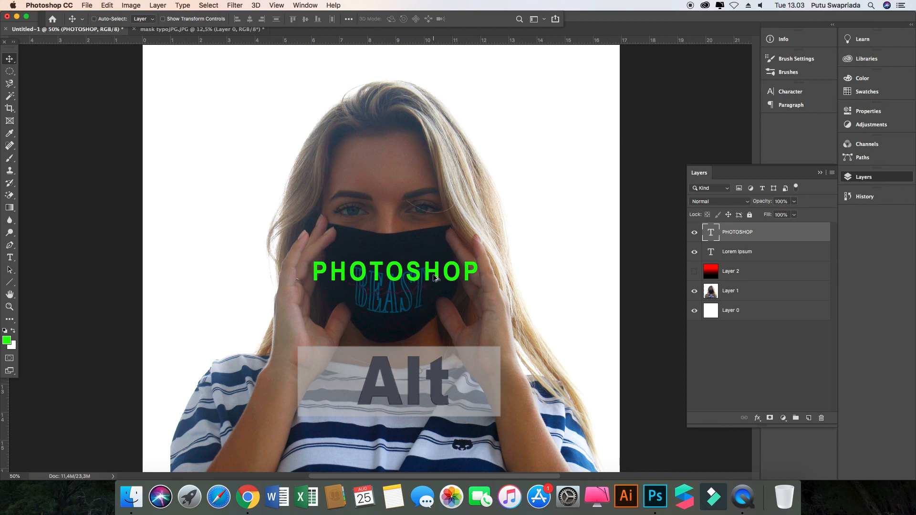
click(420, 305)
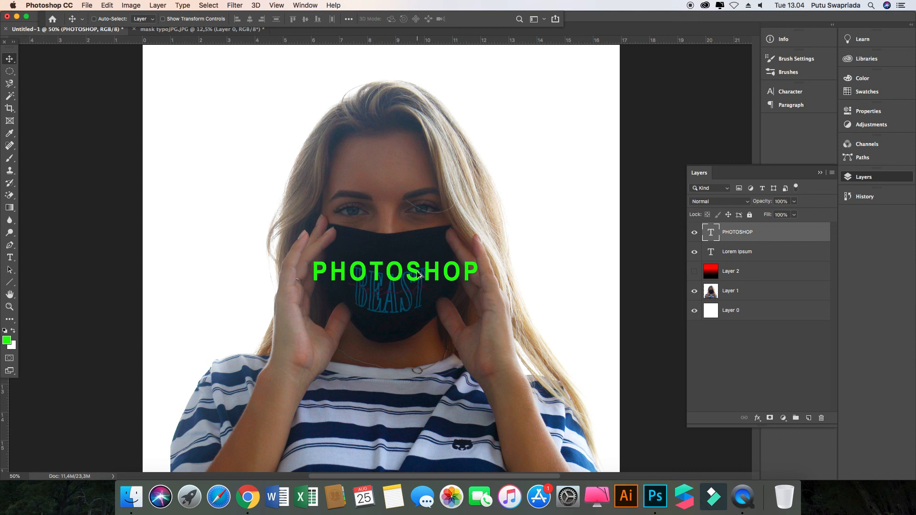
drag(418, 275, 419, 302)
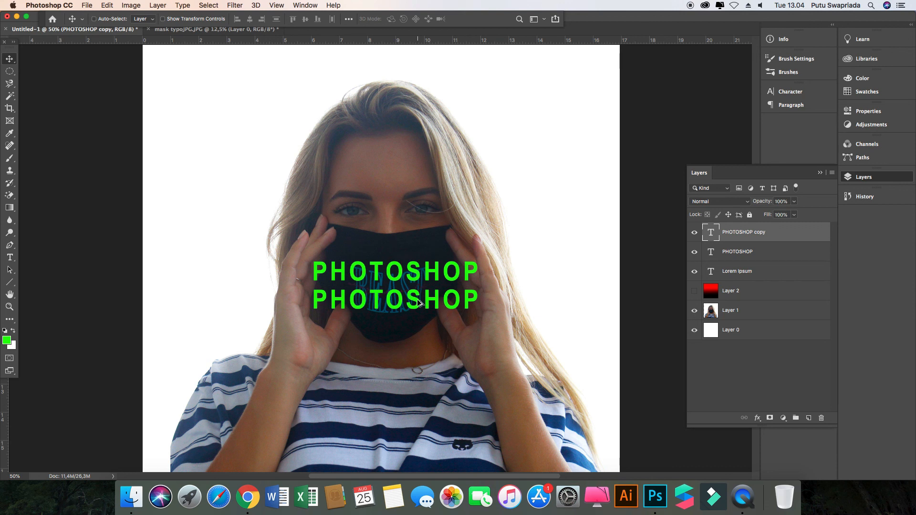
drag(419, 303, 419, 329)
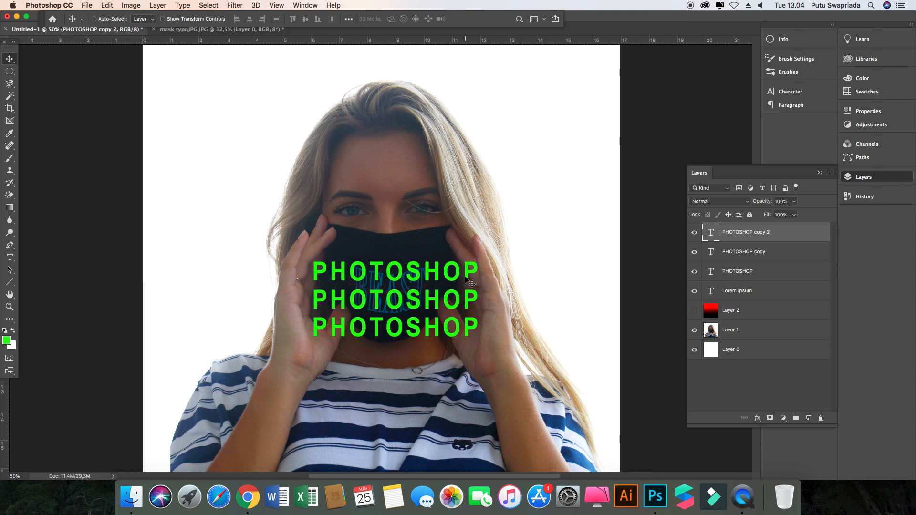
key(BackSpace)
key(BackSpace)
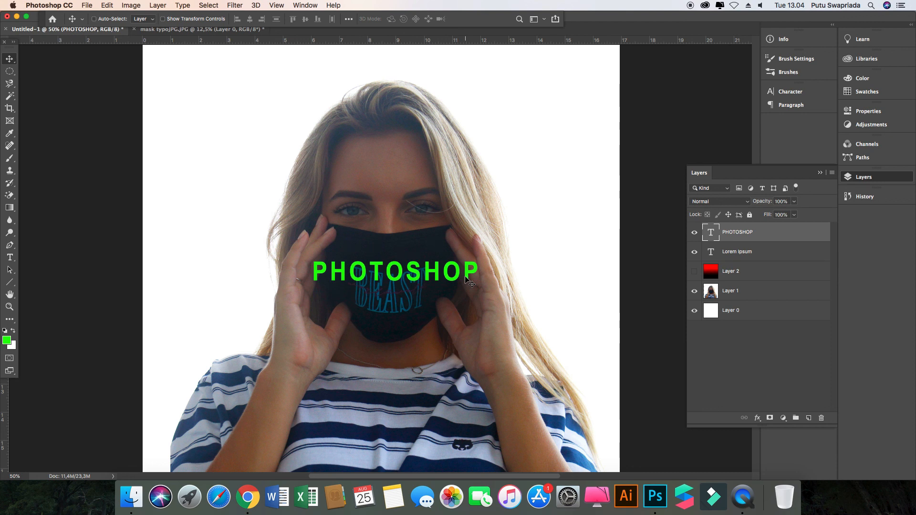
Draw a red square of about 513 px and a red rectangle of about 847 × 369 px with the Rectangle tool, and undo both
click(11, 283)
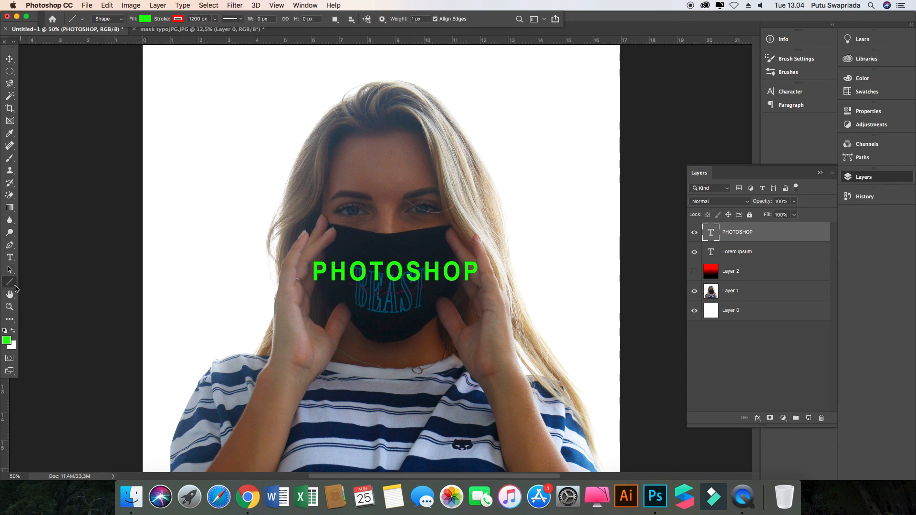
click(12, 285)
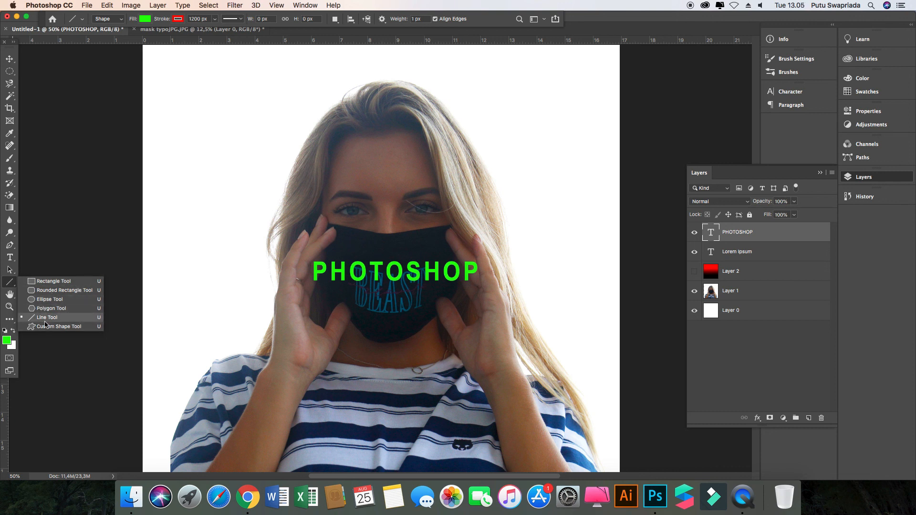
click(52, 281)
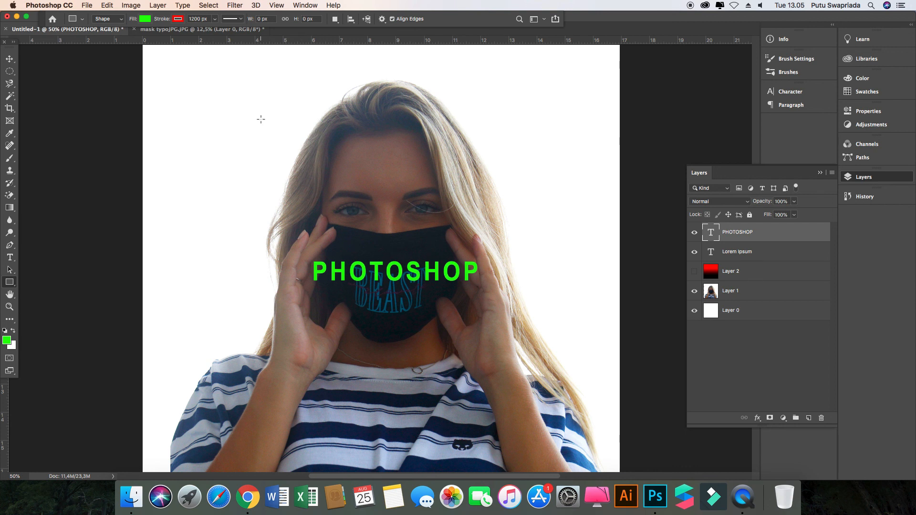
drag(261, 119, 538, 241)
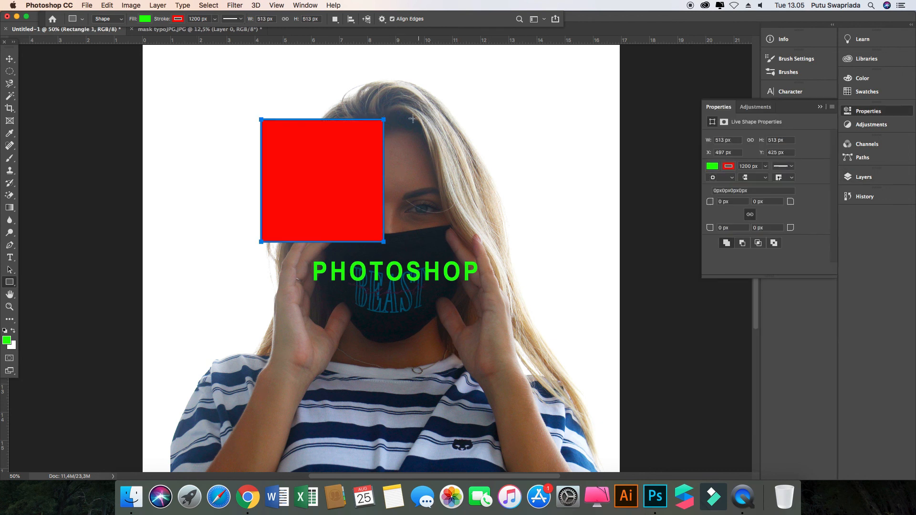
drag(409, 117, 611, 206)
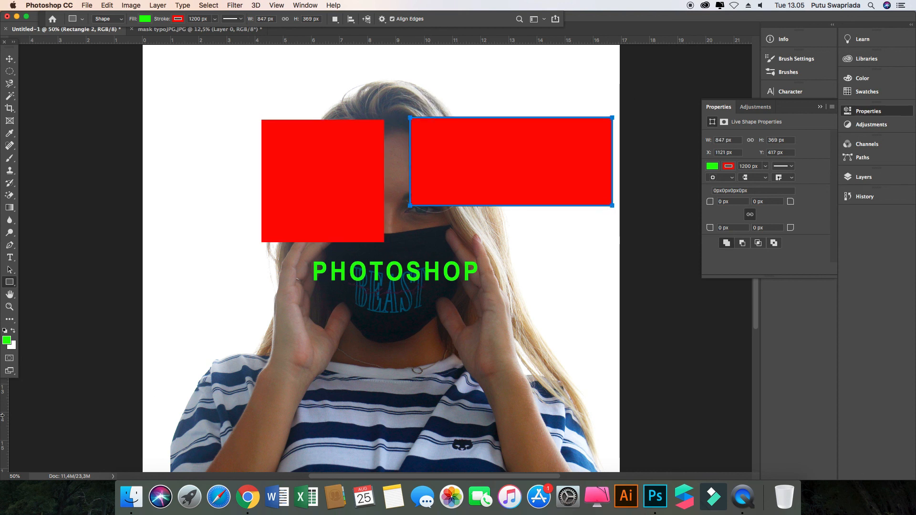
key(super+z)
key(super+z)
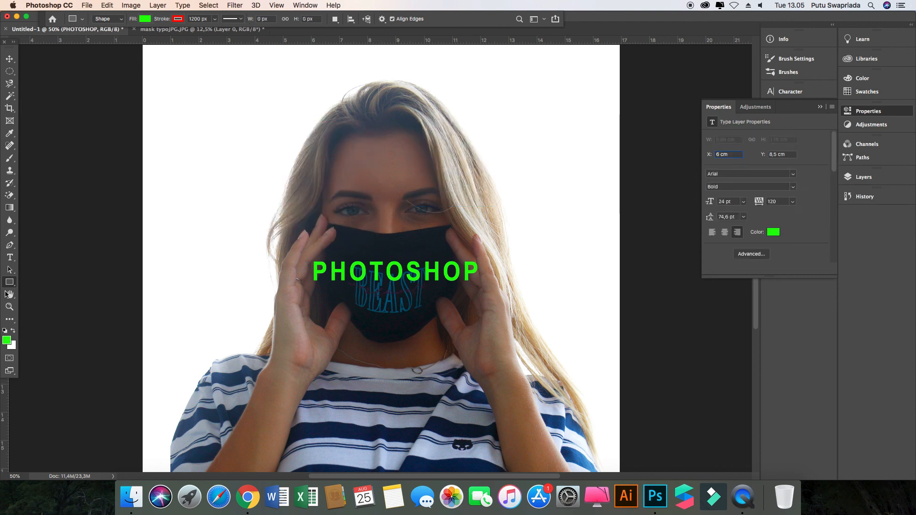
Draw a 422 px rounded square and a 741 × 420 px rounded rectangle with the Rounded Rectangle tool, and undo both
click(7, 283)
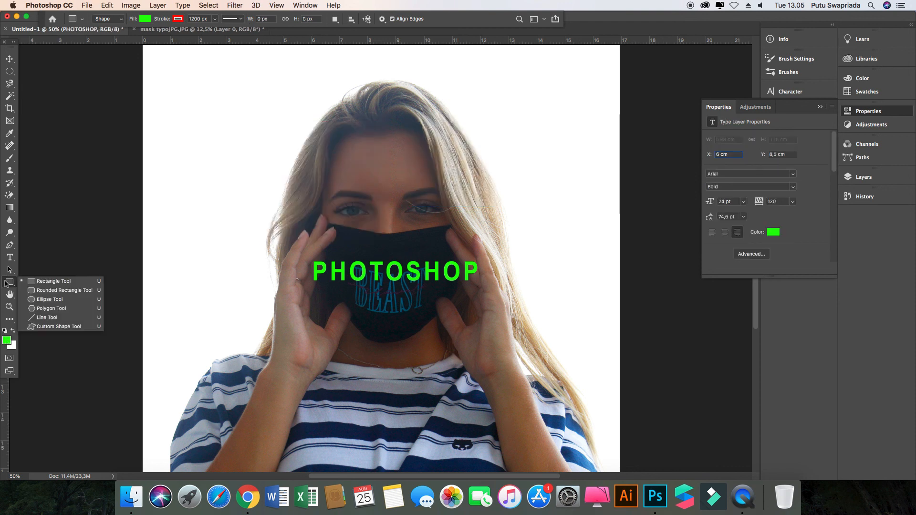
click(62, 291)
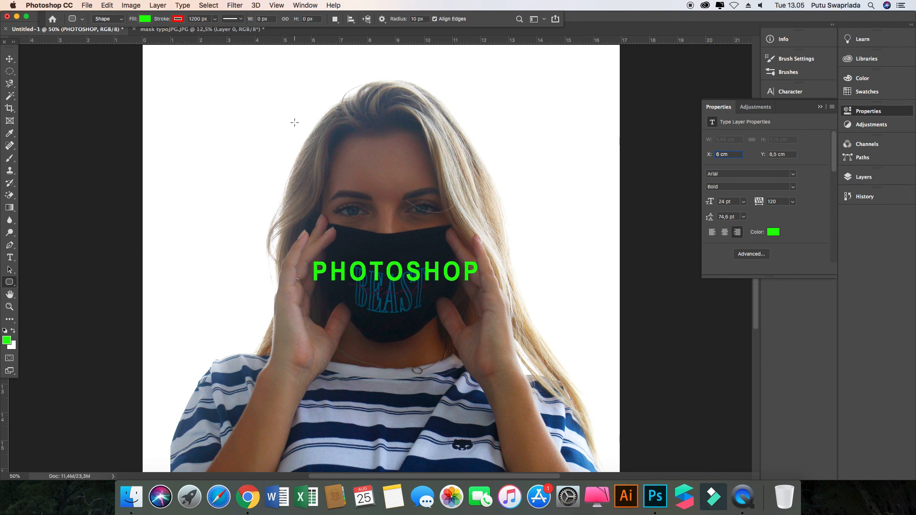
drag(294, 123, 592, 222)
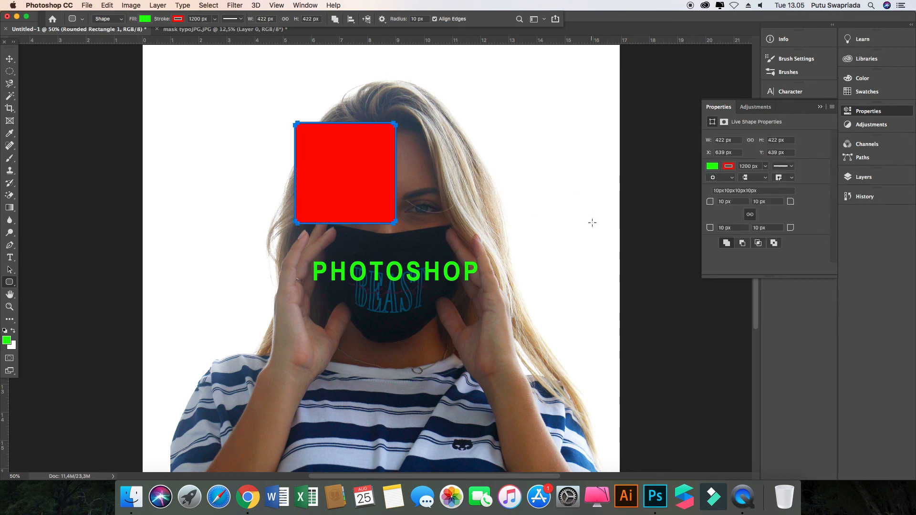
click(435, 128)
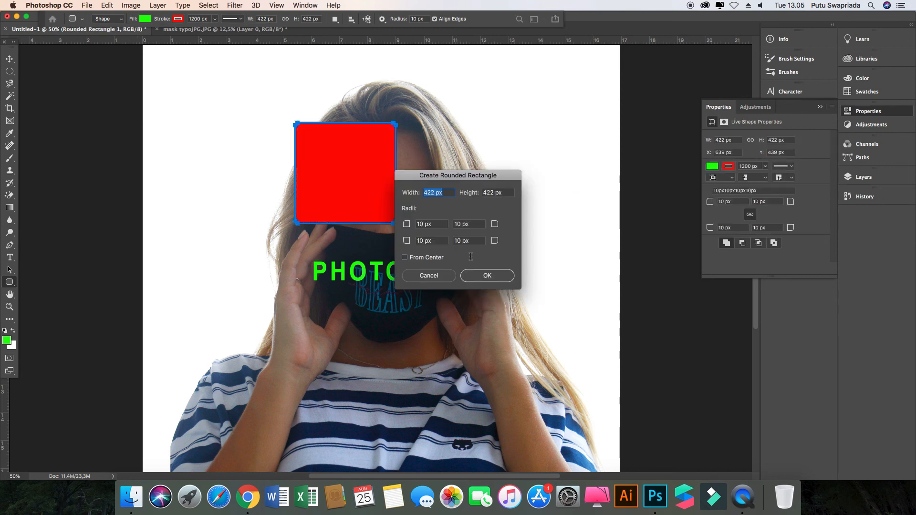
click(428, 275)
drag(436, 110, 612, 210)
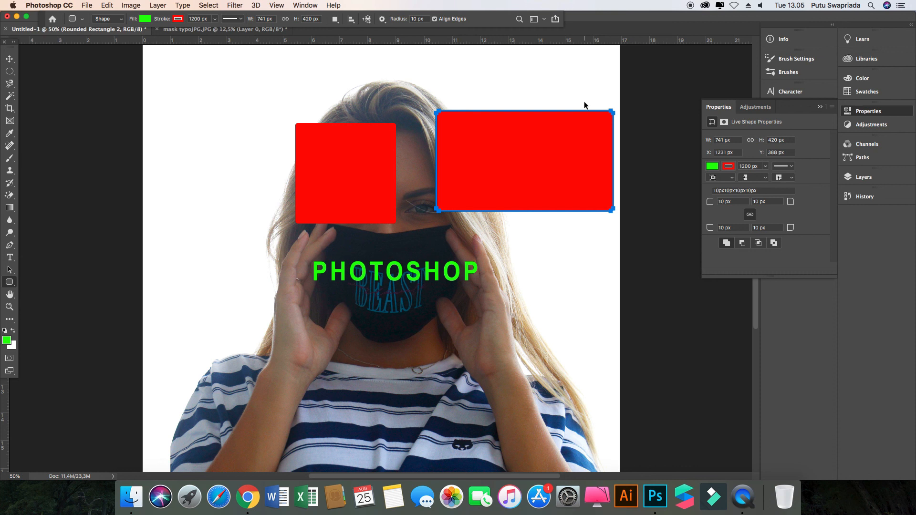
key(super+z)
key(super+z)
key(super+z)
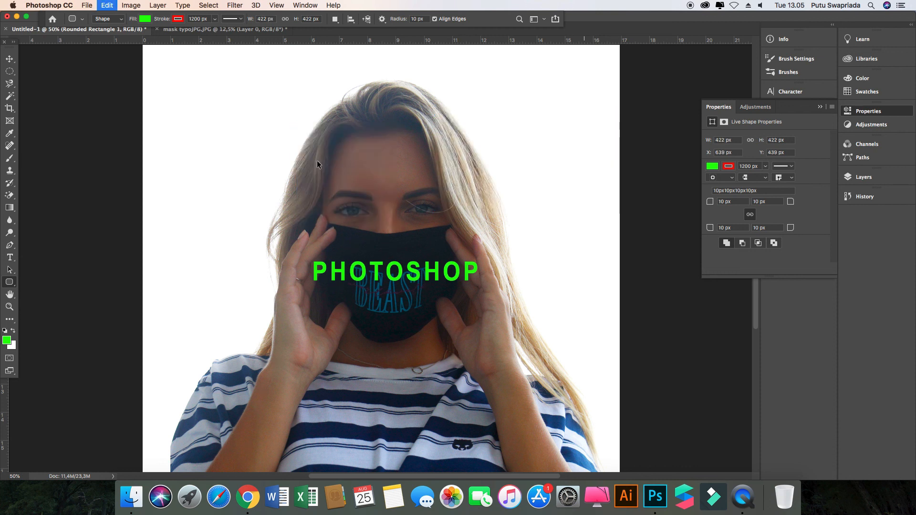
Draw a circle of about 939 px and a flat ellipse of about 914 × 69 px with the Ellipse tool, and undo both
click(9, 285)
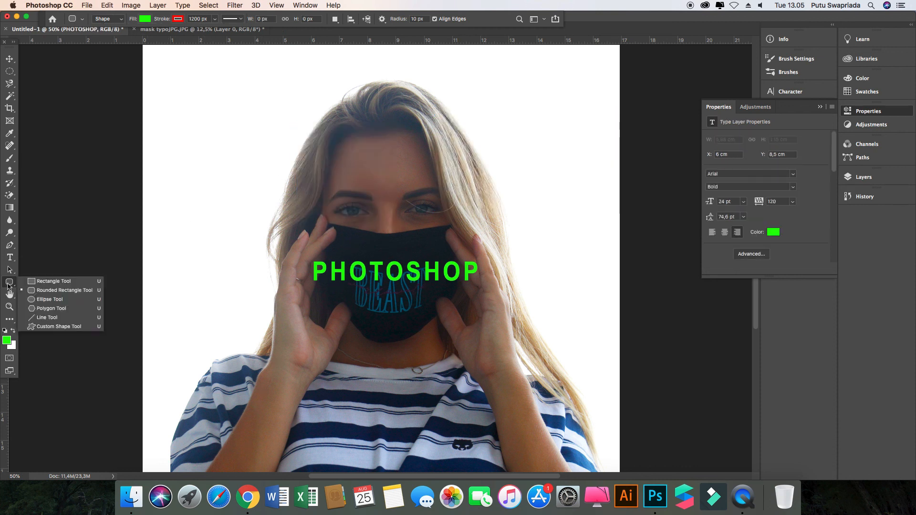
click(47, 300)
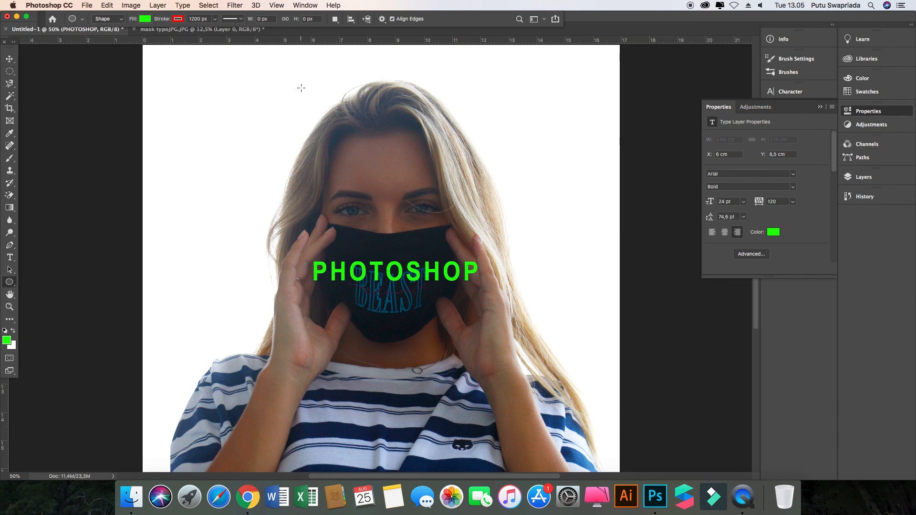
drag(301, 87, 681, 310)
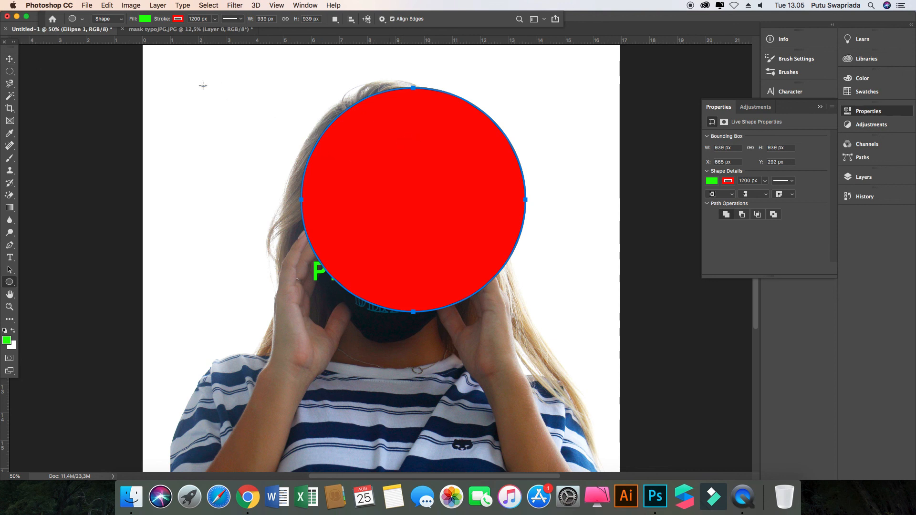
drag(203, 86, 420, 102)
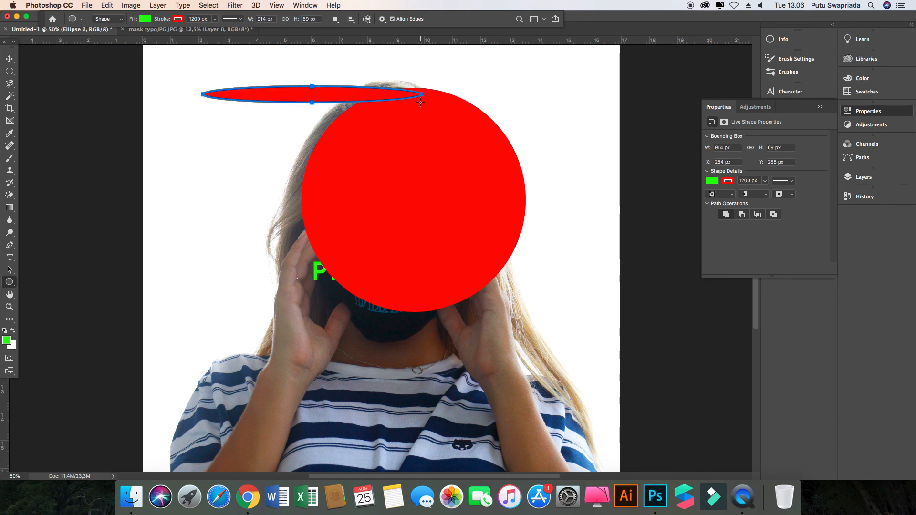
key(super+z)
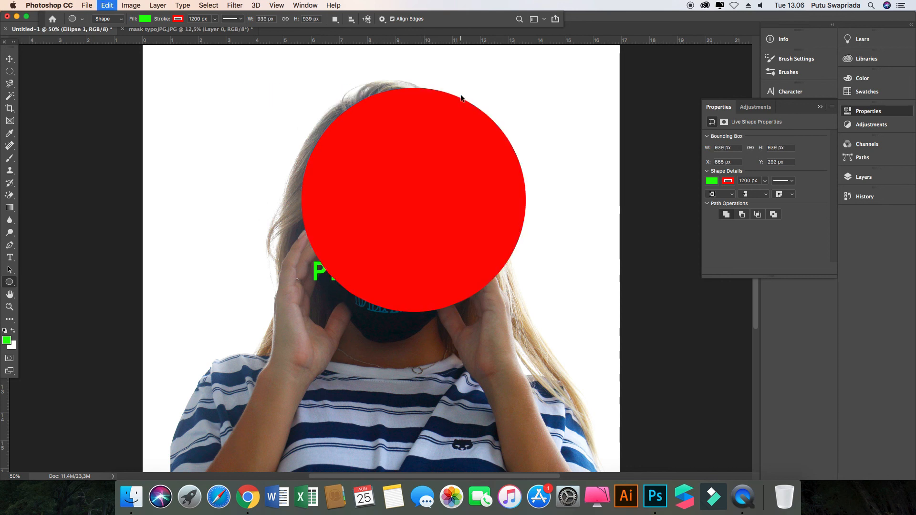
key(super+z)
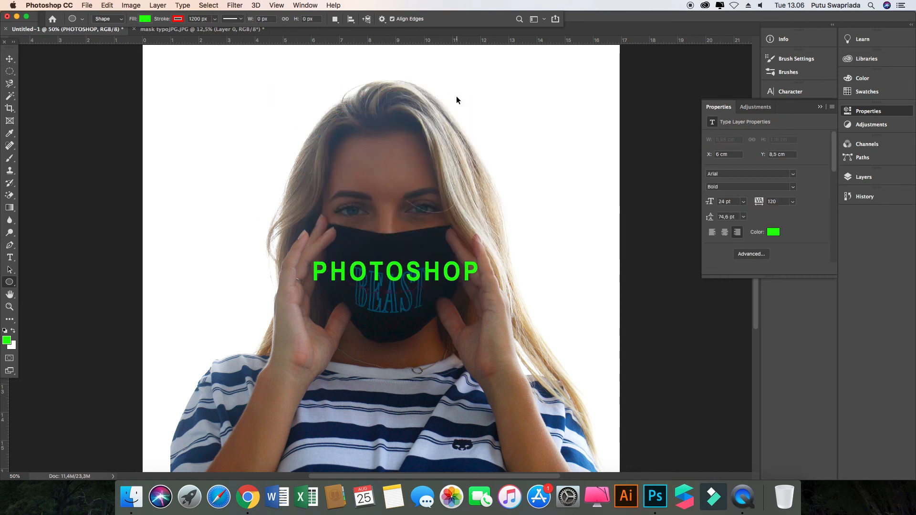
Draw a near-horizontal line about 980 px wide across the forehead with the Line tool and move it down to just below the eyes
right_click(10, 288)
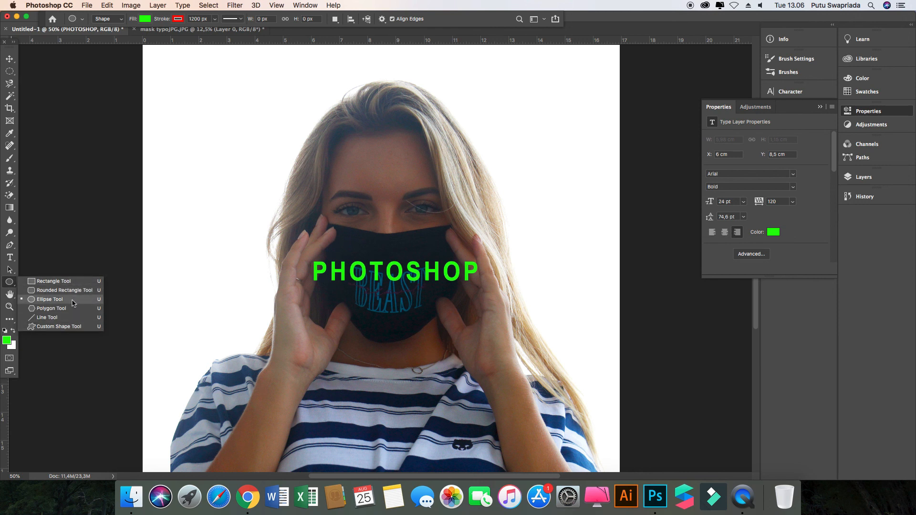
click(72, 317)
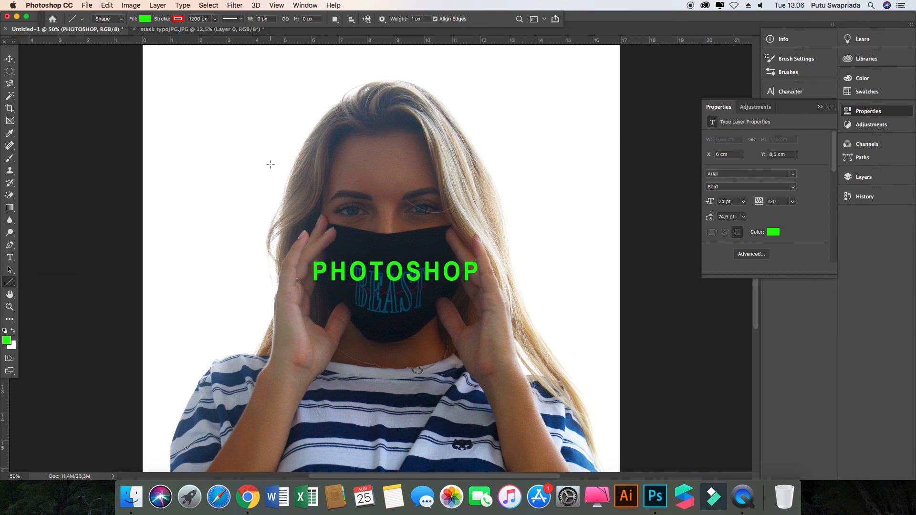
drag(270, 164, 504, 158)
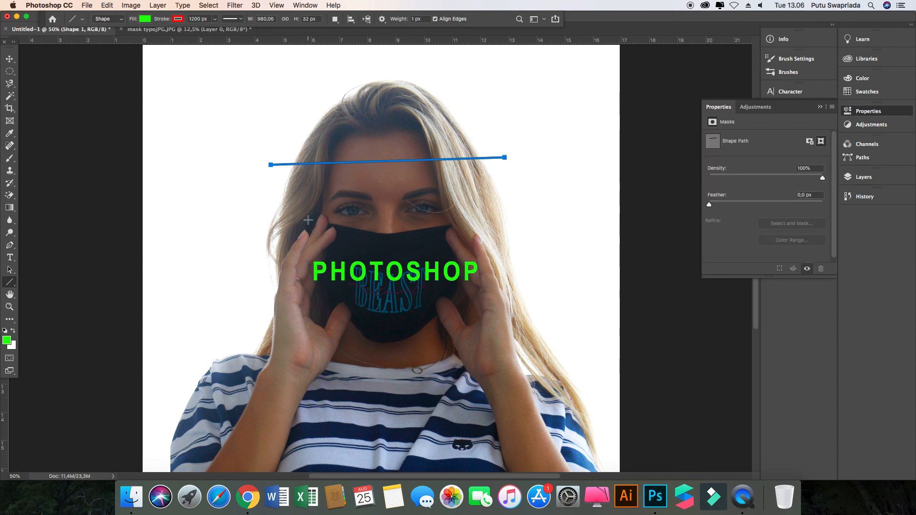
click(10, 58)
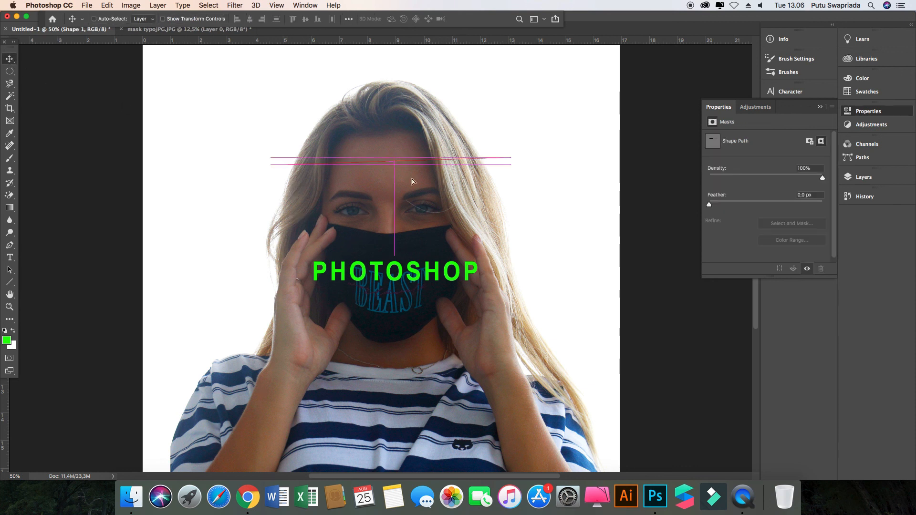
drag(412, 182, 454, 238)
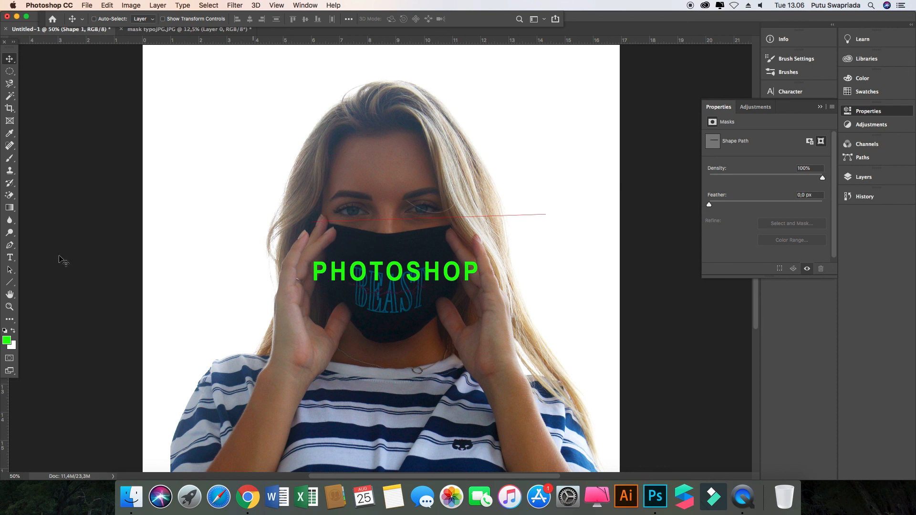
Draw a second line about 1170 px wide across the forehead, try a smaller stroke width, and undo both lines
click(9, 285)
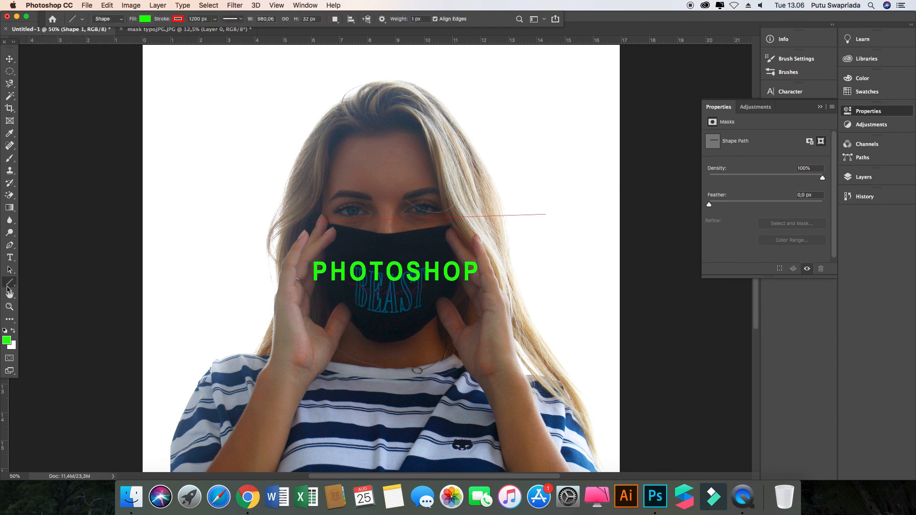
drag(285, 148, 565, 132)
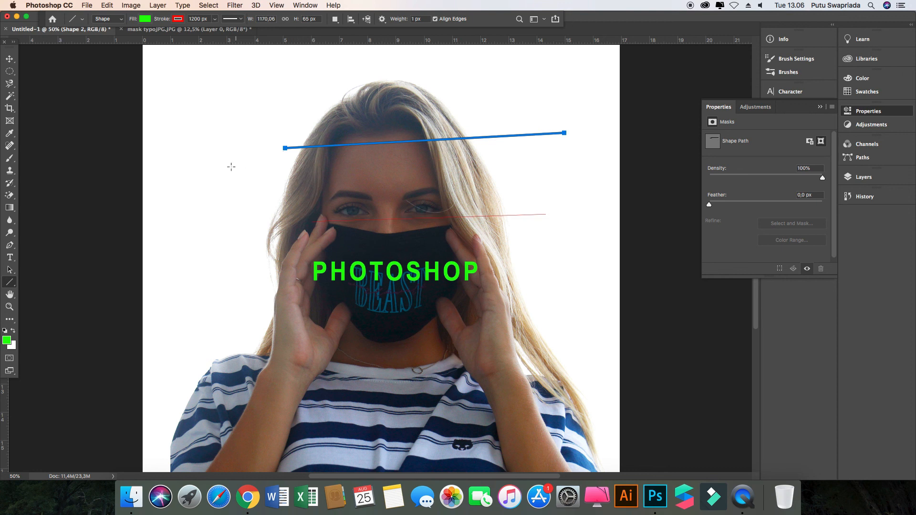
click(215, 20)
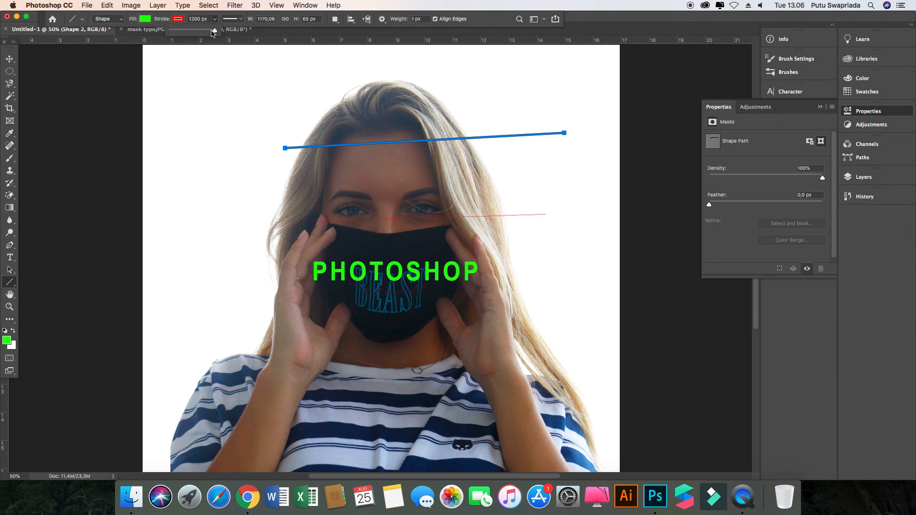
mouse_move(214, 31)
mouse_down()
mouse_move(170, 32)
mouse_move(197, 31)
mouse_up()
key(v)
key(super+z)
key(super+z)
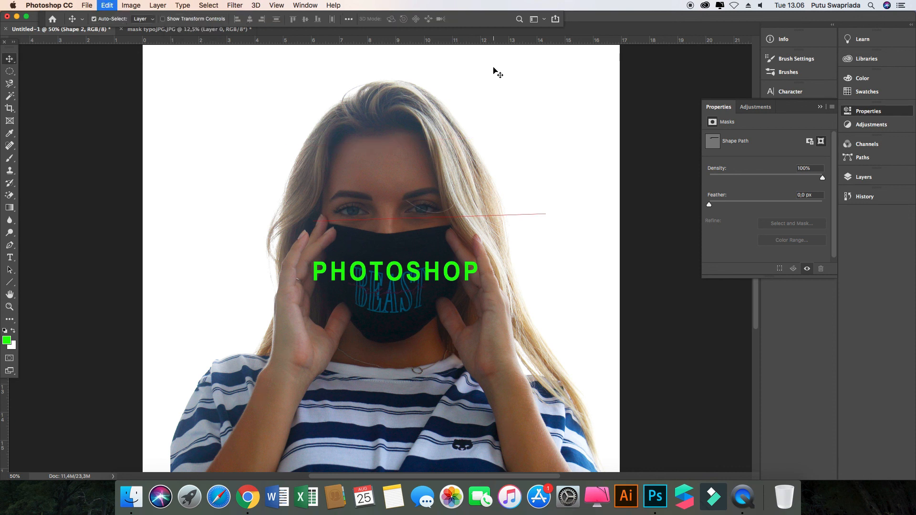
key(super+z)
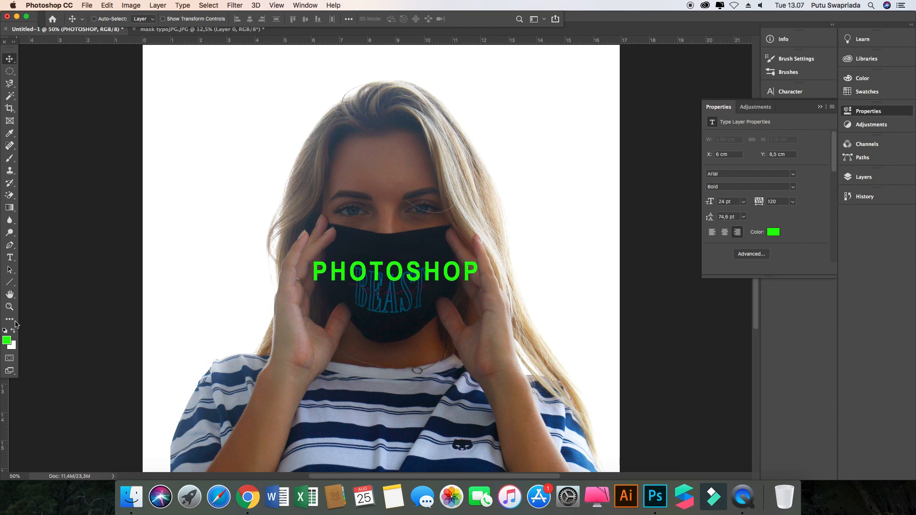
Pan around the portrait with the Hand tool
click(9, 294)
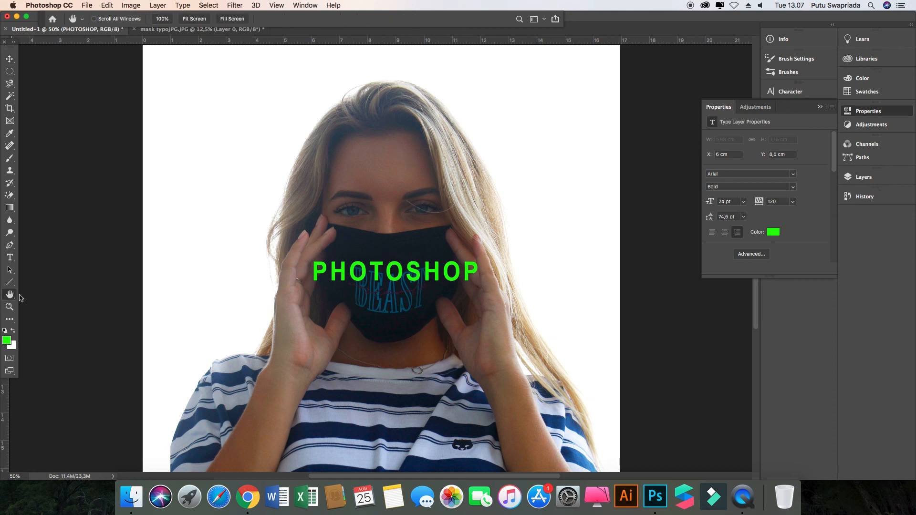
key(super+r)
drag(330, 189, 344, 143)
drag(342, 153, 327, 163)
key(super+r)
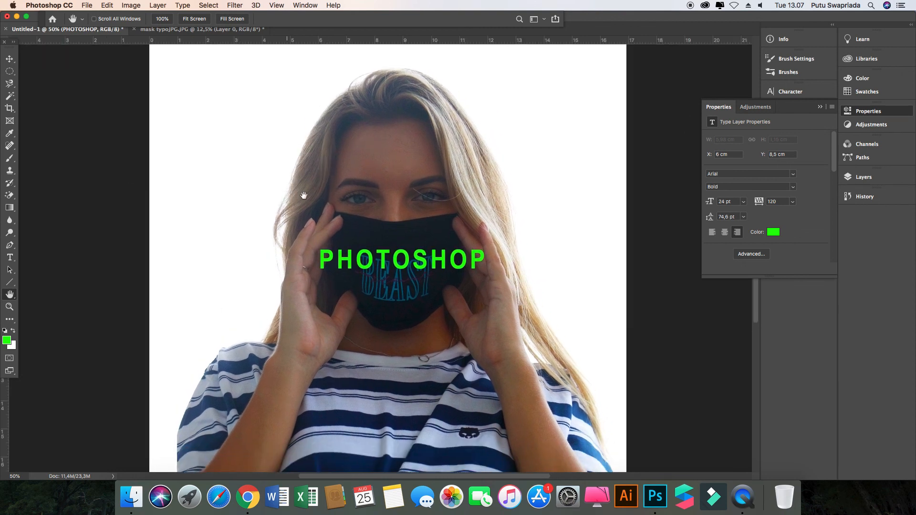
Zoom in on the eyes to 200% with the Zoom tool and return the view to 50%
click(9, 307)
click(406, 210)
click(406, 211)
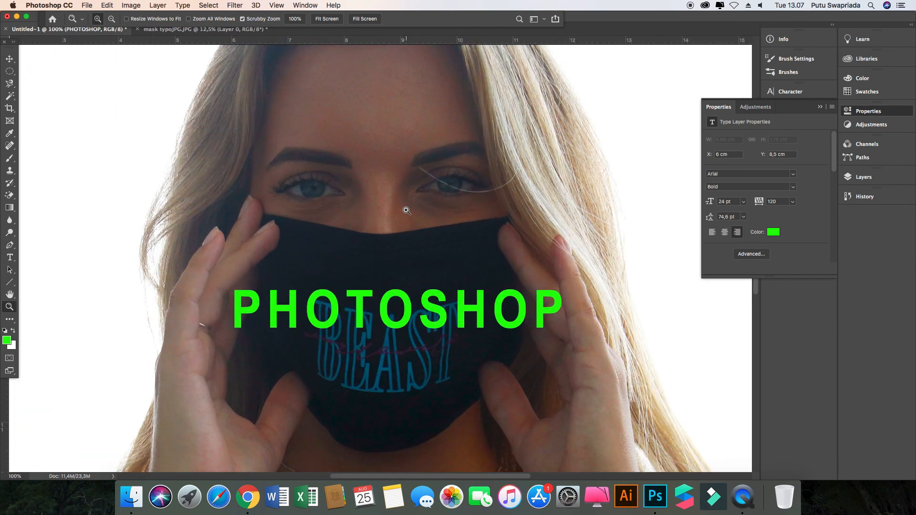
click(405, 210)
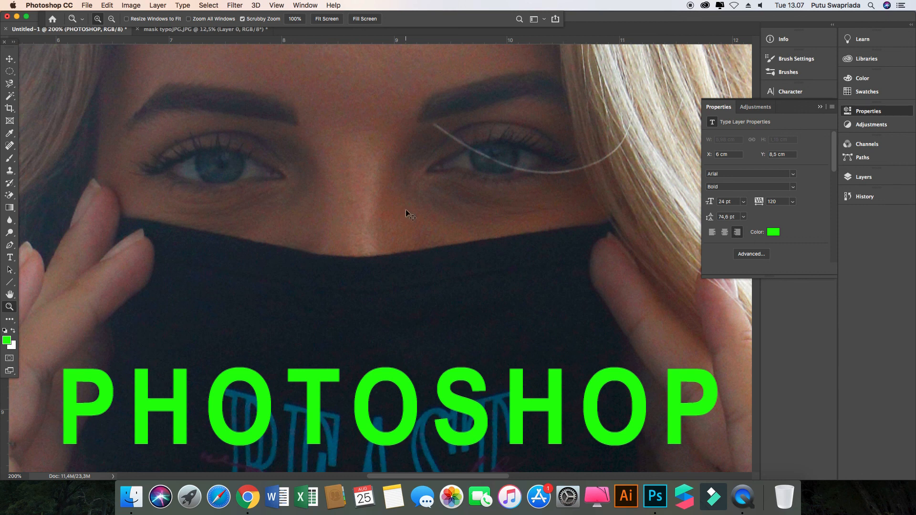
key(super+minus)
key(super+minus)
key(super+minus)
key(super+minus)
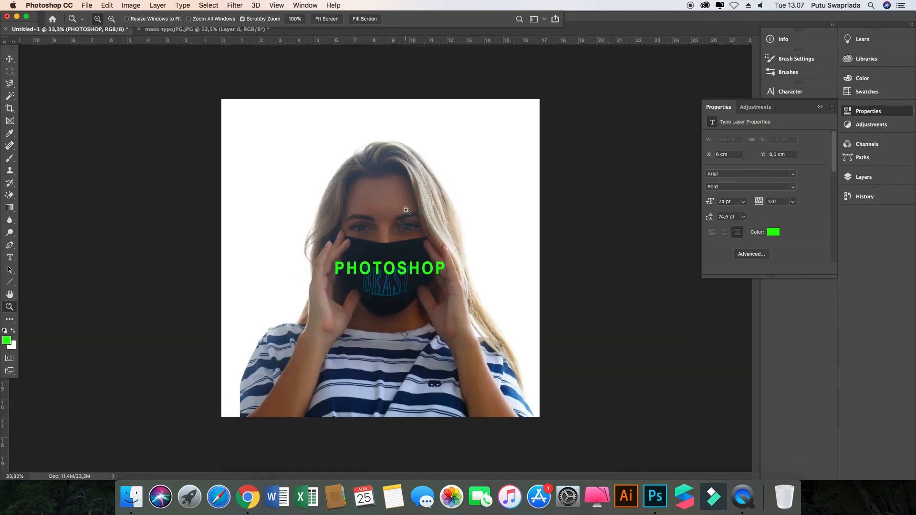
key(super+plus)
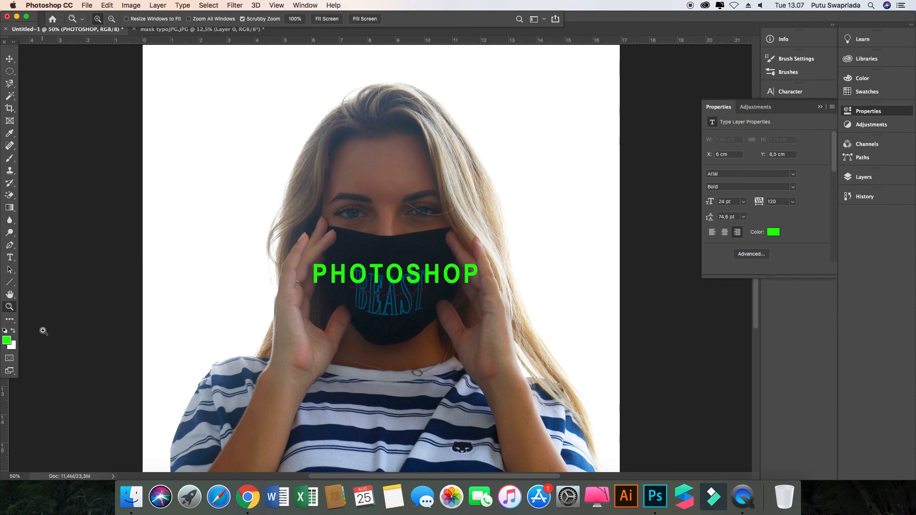
Recolour the PHOTOSHOP text on the mask red by changing the foreground color
click(10, 257)
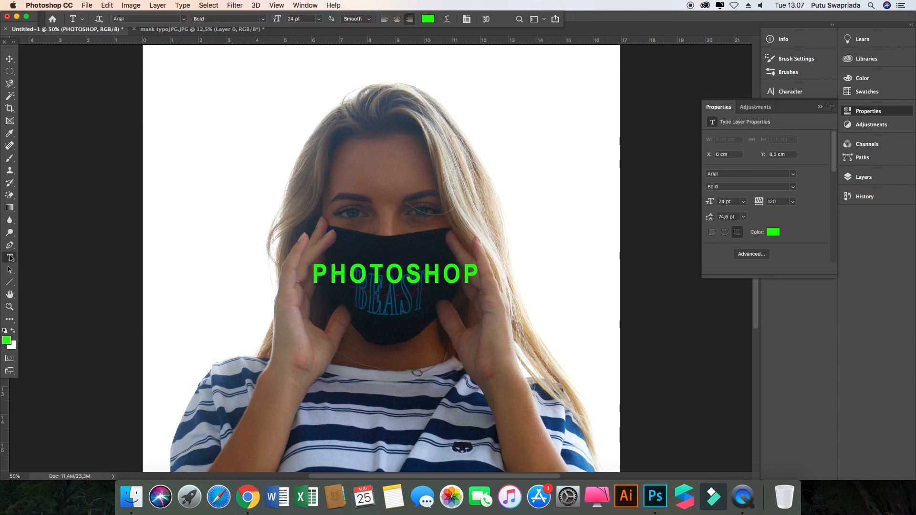
drag(312, 272, 492, 262)
click(6, 340)
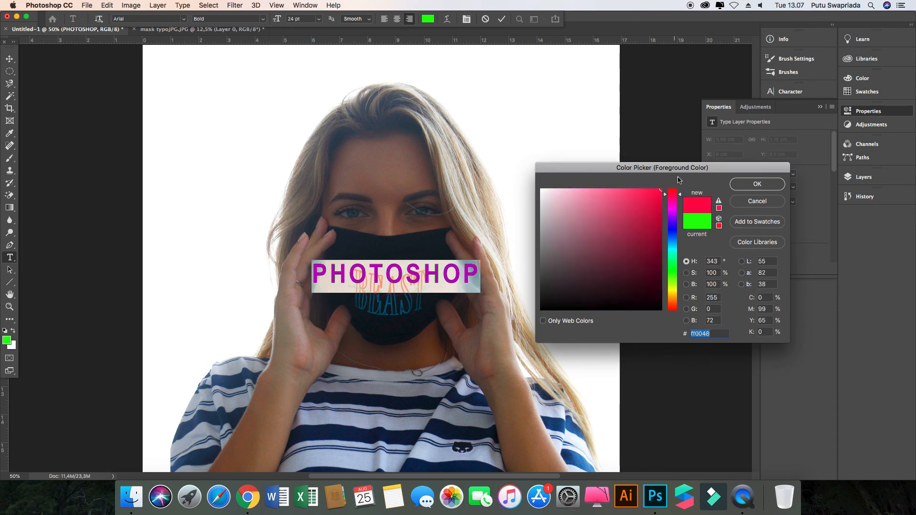
drag(674, 206, 681, 179)
click(771, 184)
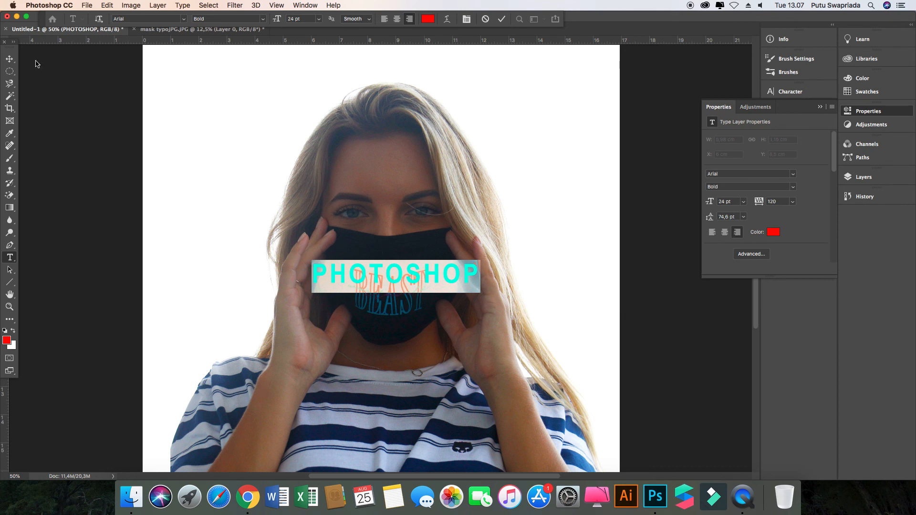
click(9, 58)
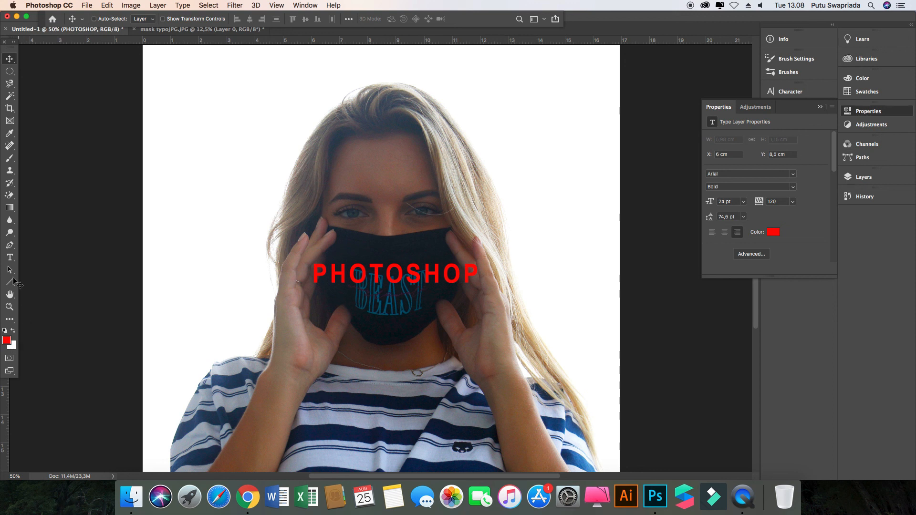
Make the PHOTOSHOP text white by swapping the foreground and background colors, and commit the text edit
click(10, 257)
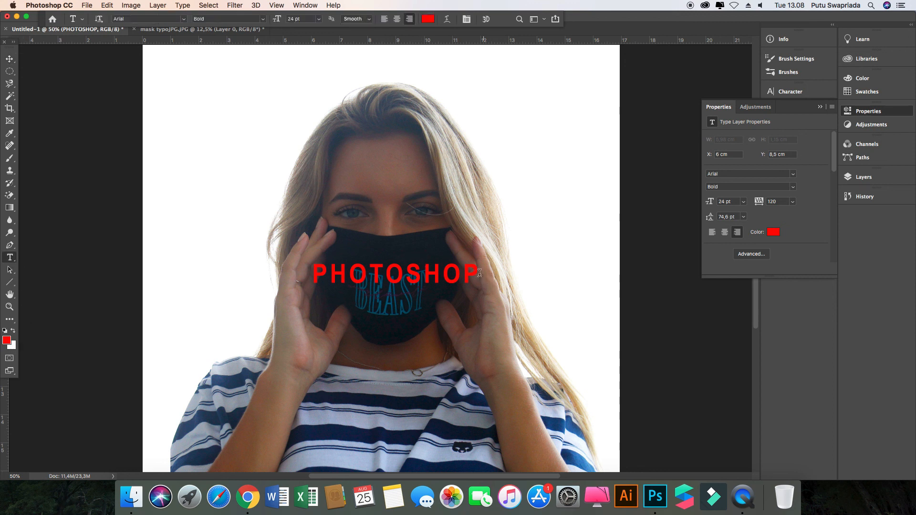
drag(480, 275, 34, 332)
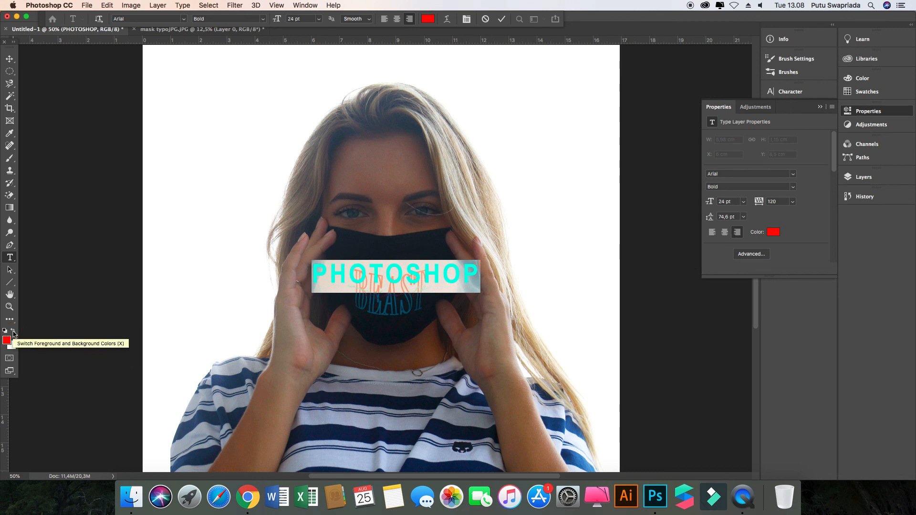
click(13, 333)
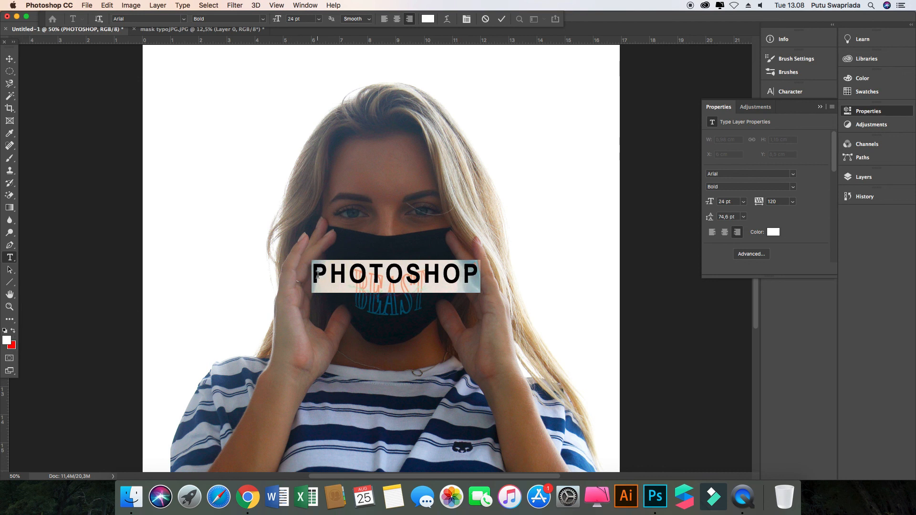
click(502, 19)
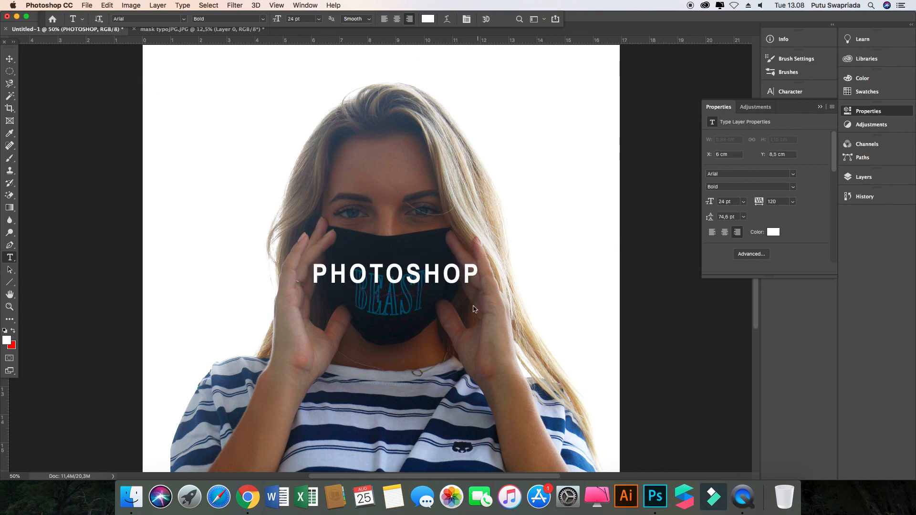